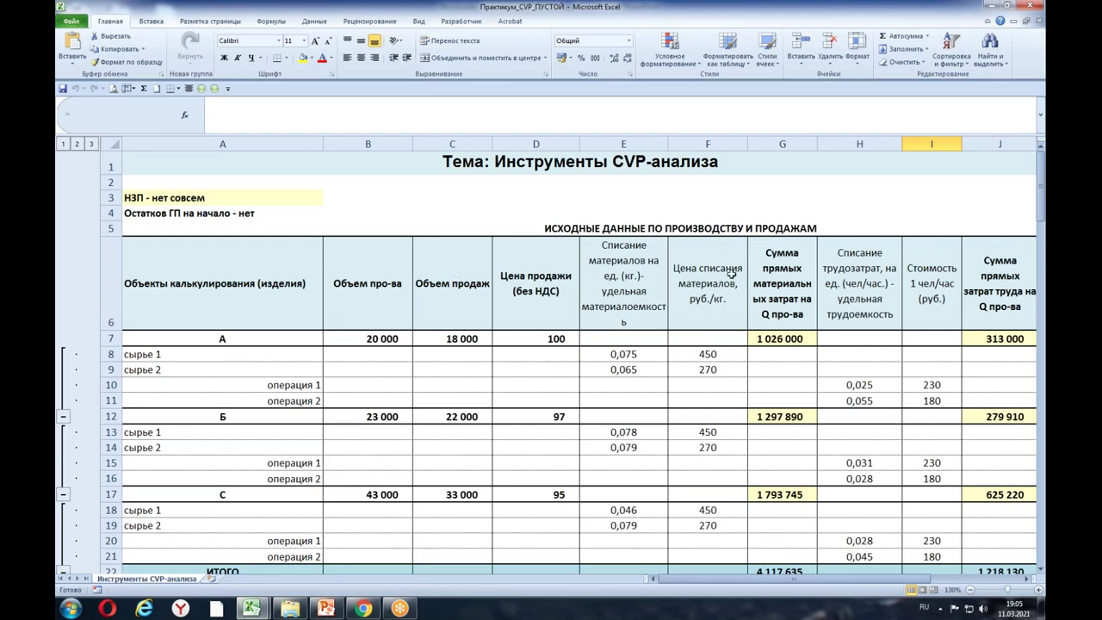
Step: Review the worksheet's title in row 1, "Тема: Инструменты CVP-анализа"
left_click(814, 198)
left_click(907, 209)
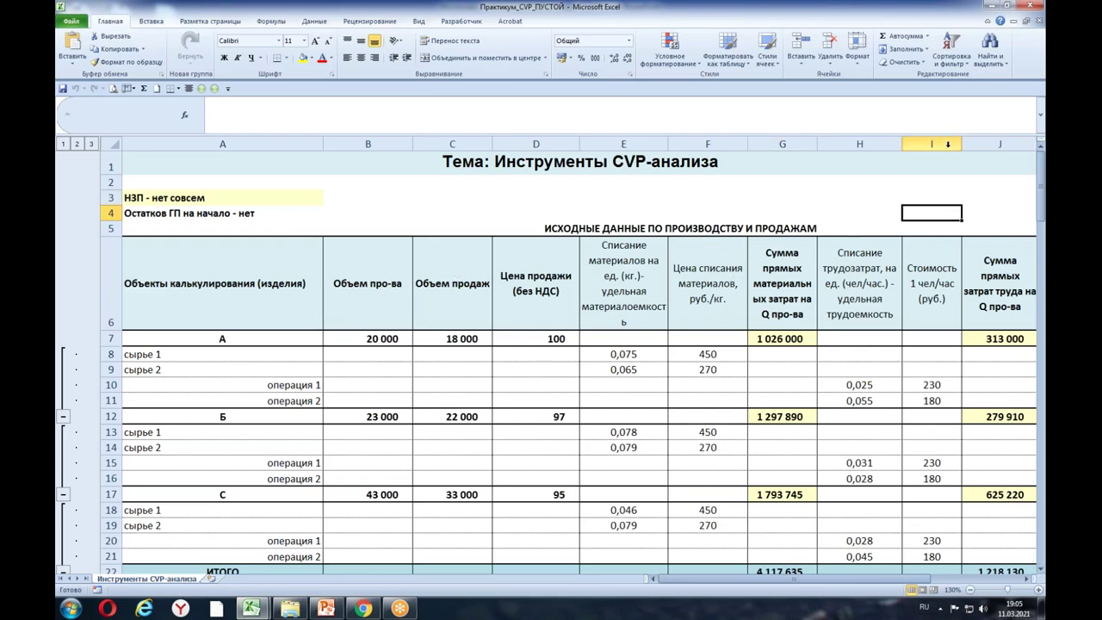
left_click_drag(1042, 216, 1036, 154)
left_click(548, 162)
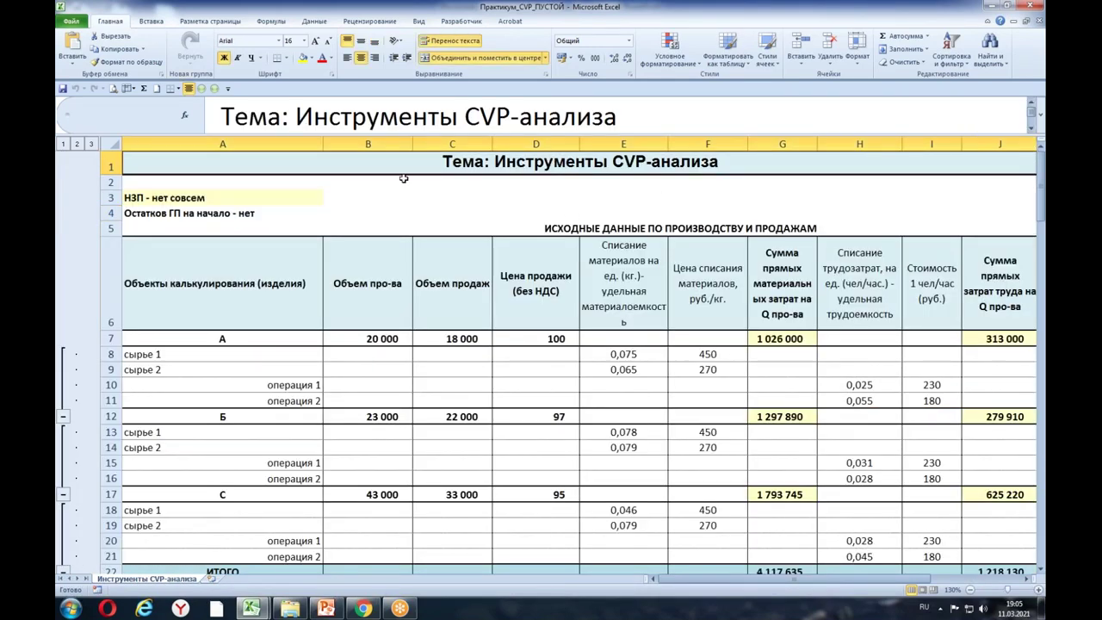
left_click(349, 183)
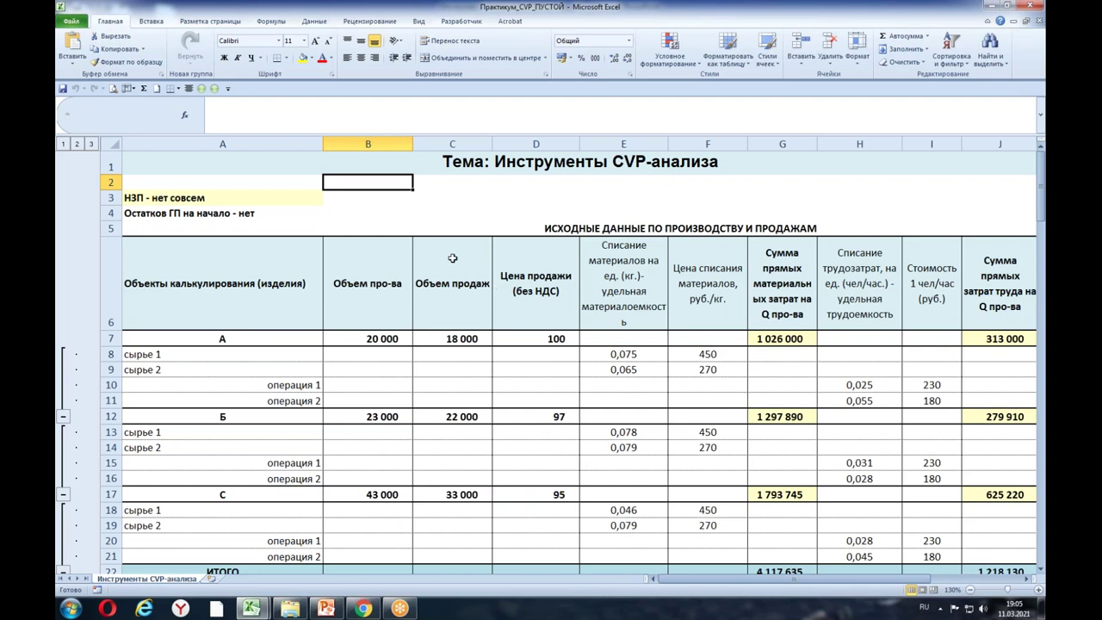
Step: Examine the work-in-progress and opening finished-goods assumptions in A3 and A4, plus the source data heading in row 5
left_click(304, 222)
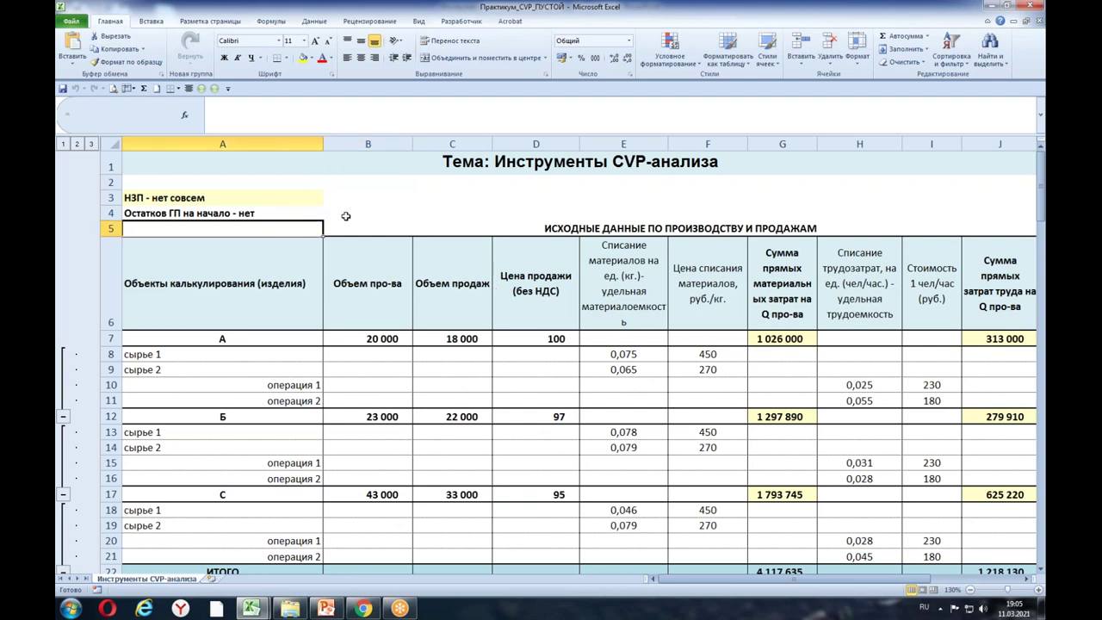
left_click(389, 215)
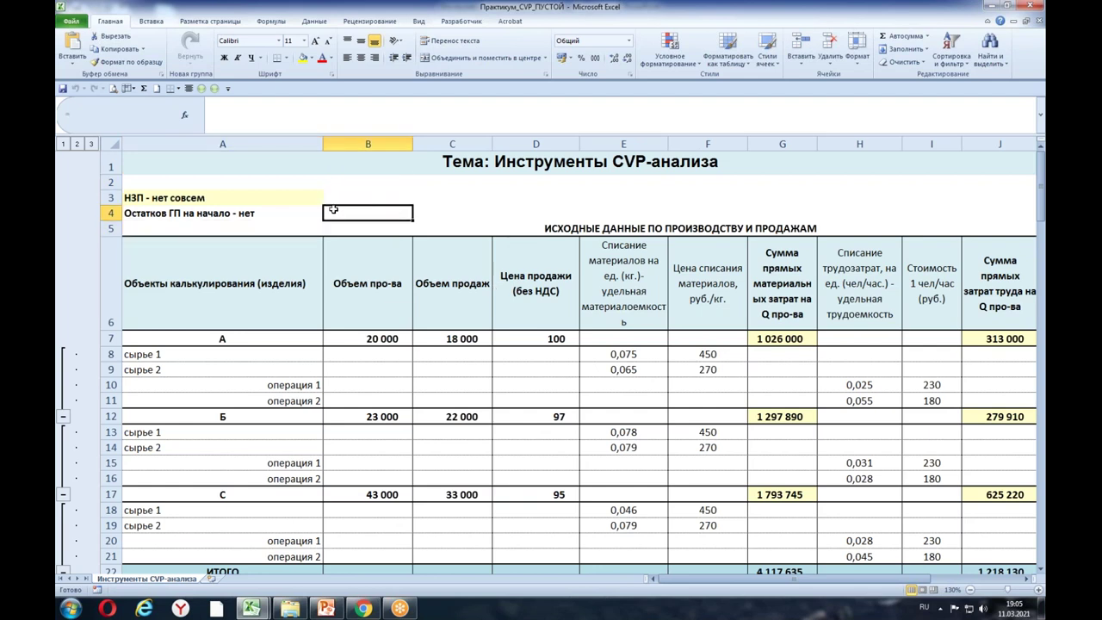
left_click(110, 198)
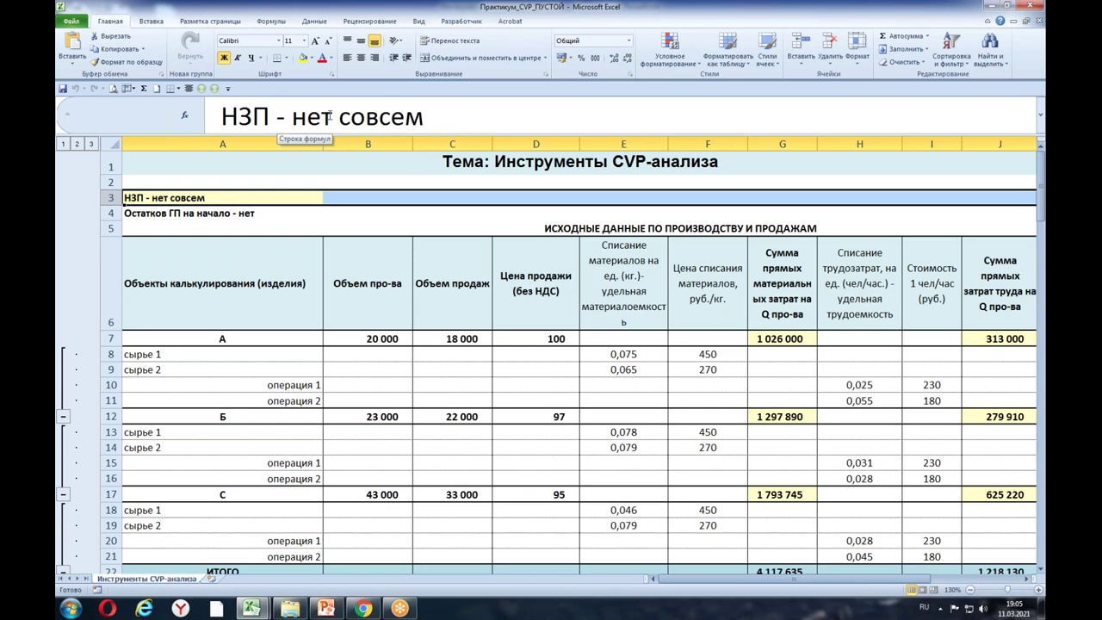
left_click(173, 211)
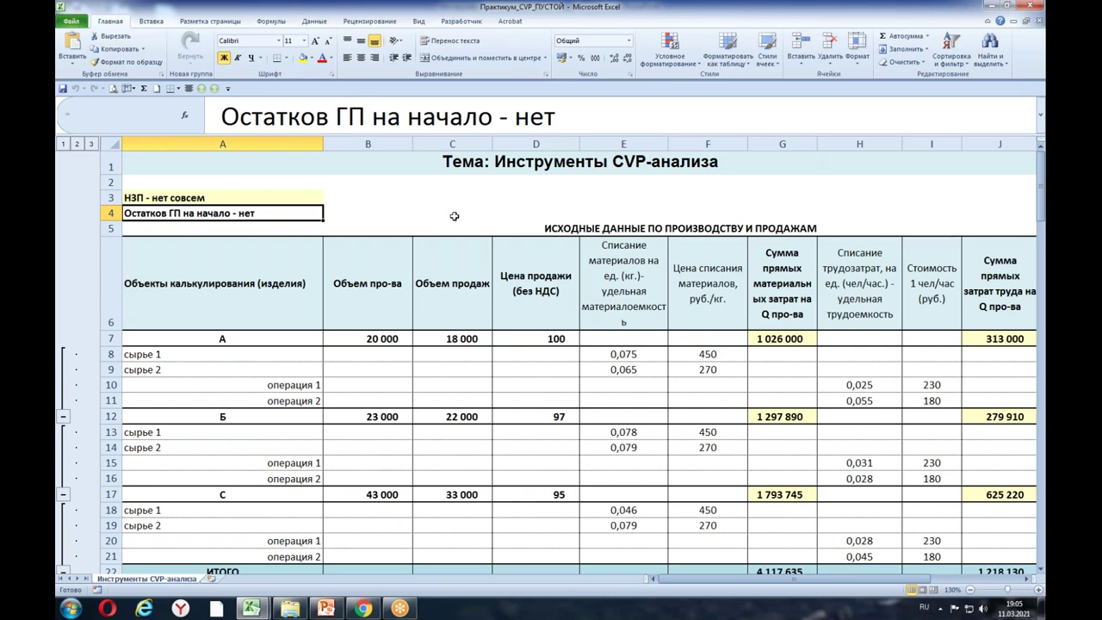
left_click(368, 207)
left_click(268, 215)
left_click(334, 210)
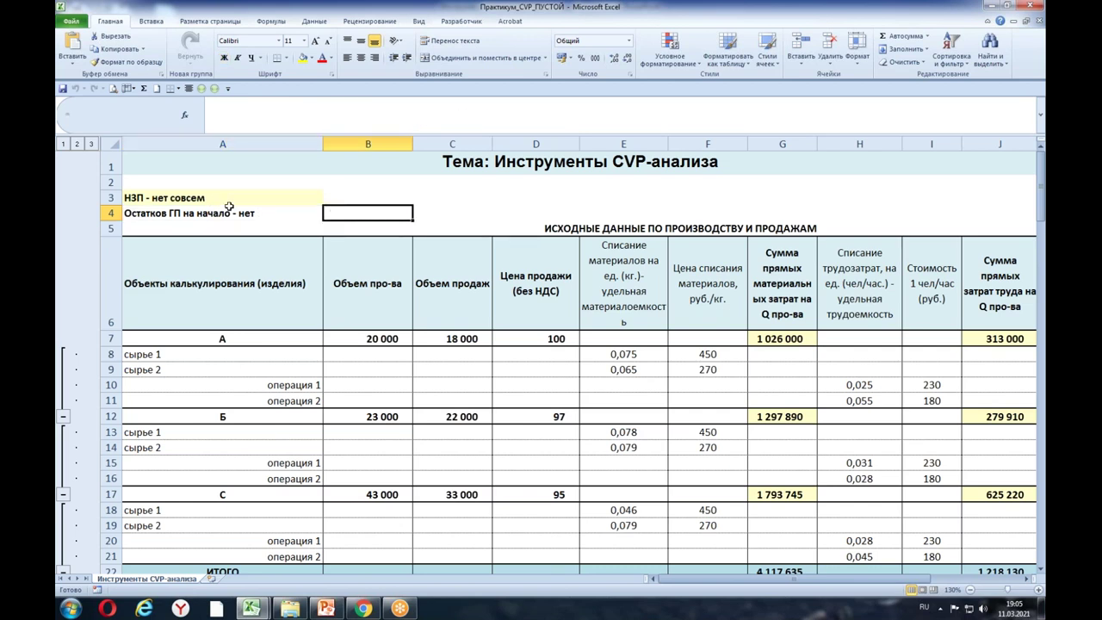
left_click(583, 223)
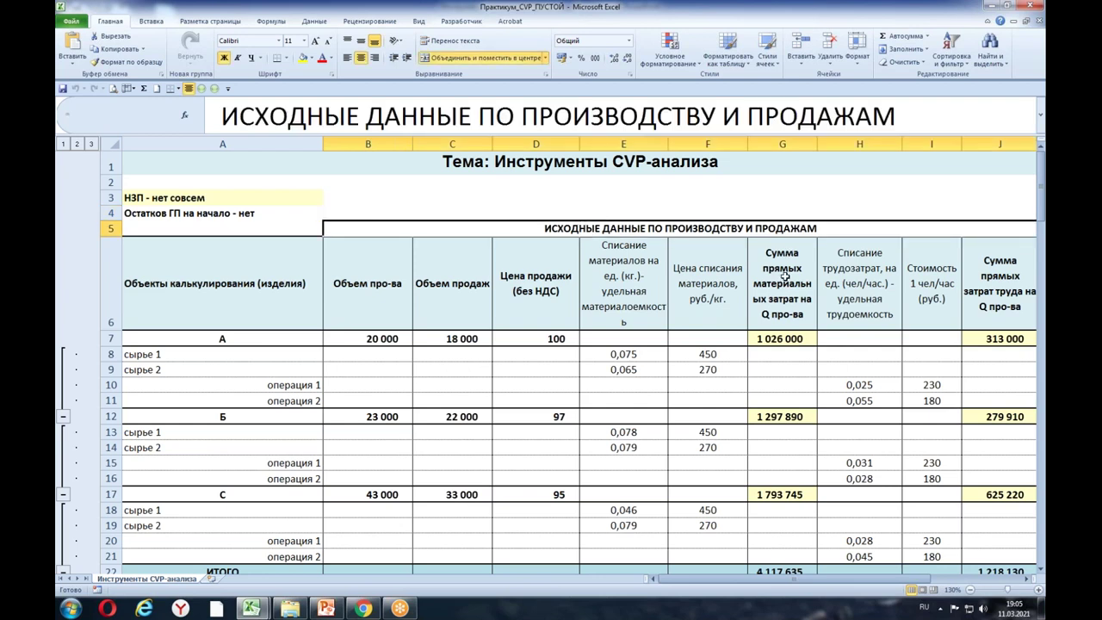
Step: Examine the costing objects in column A: product rows А, Б and С
left_click(971, 590)
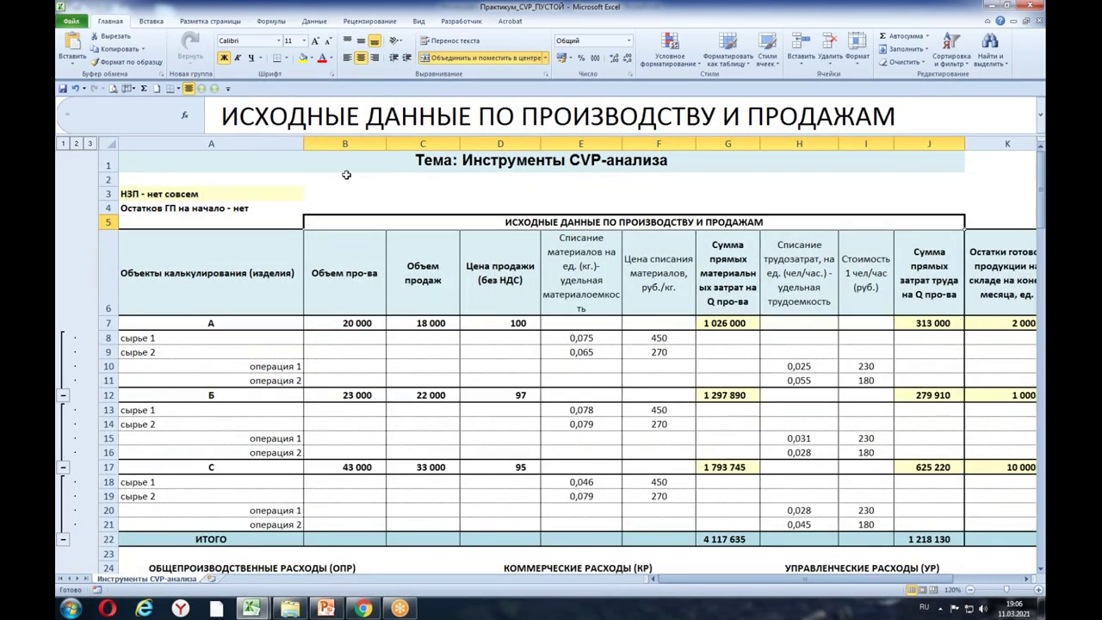
left_click(348, 207)
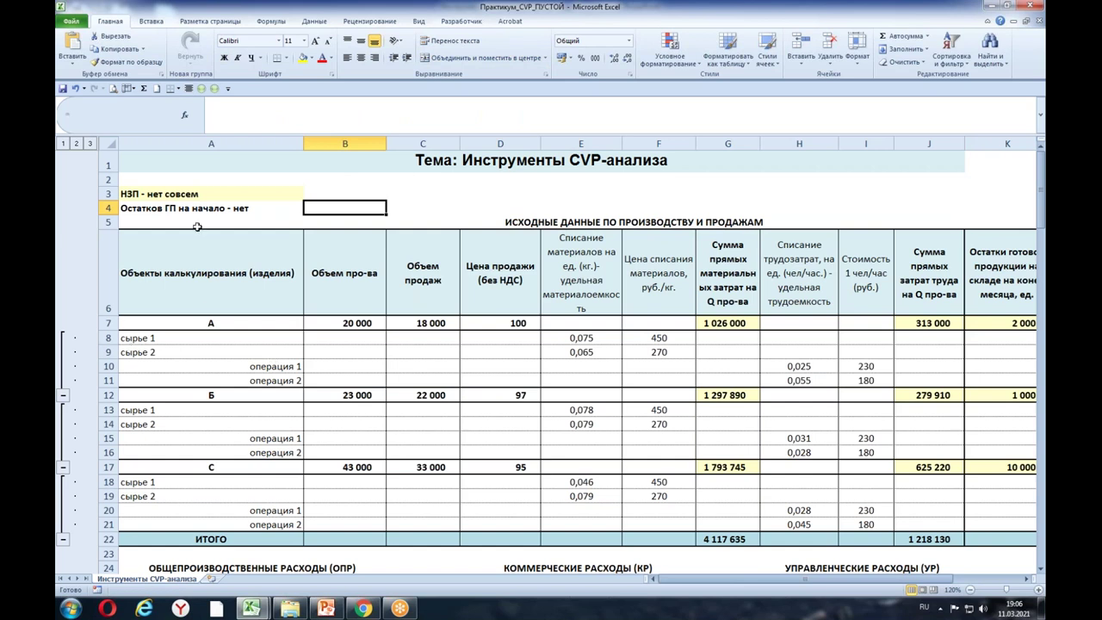
left_click(177, 323)
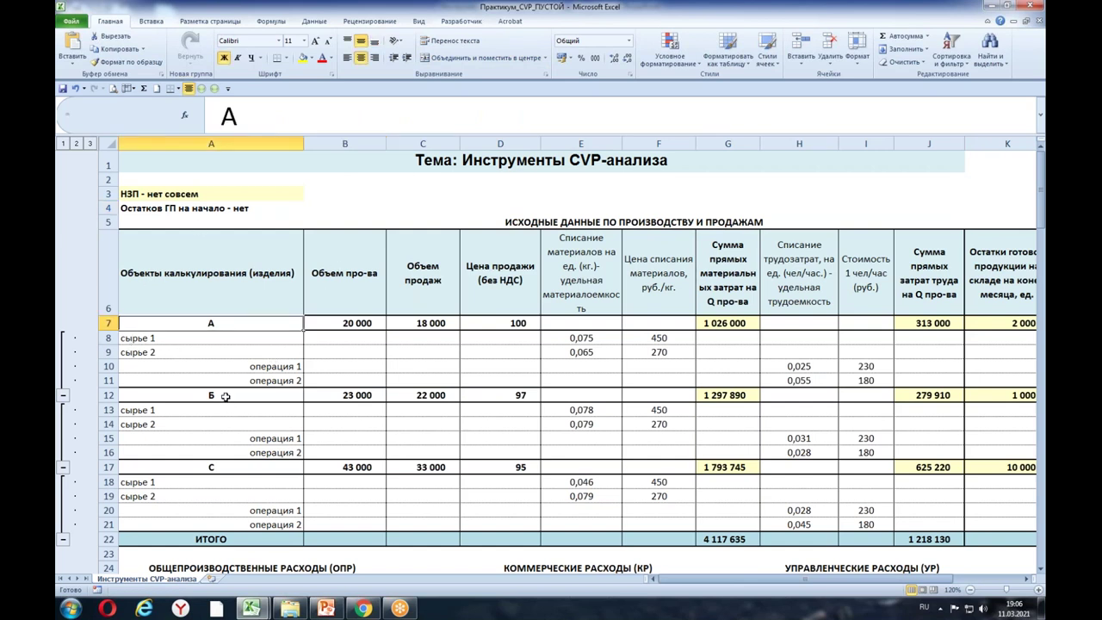
left_click(224, 395)
left_click(226, 467)
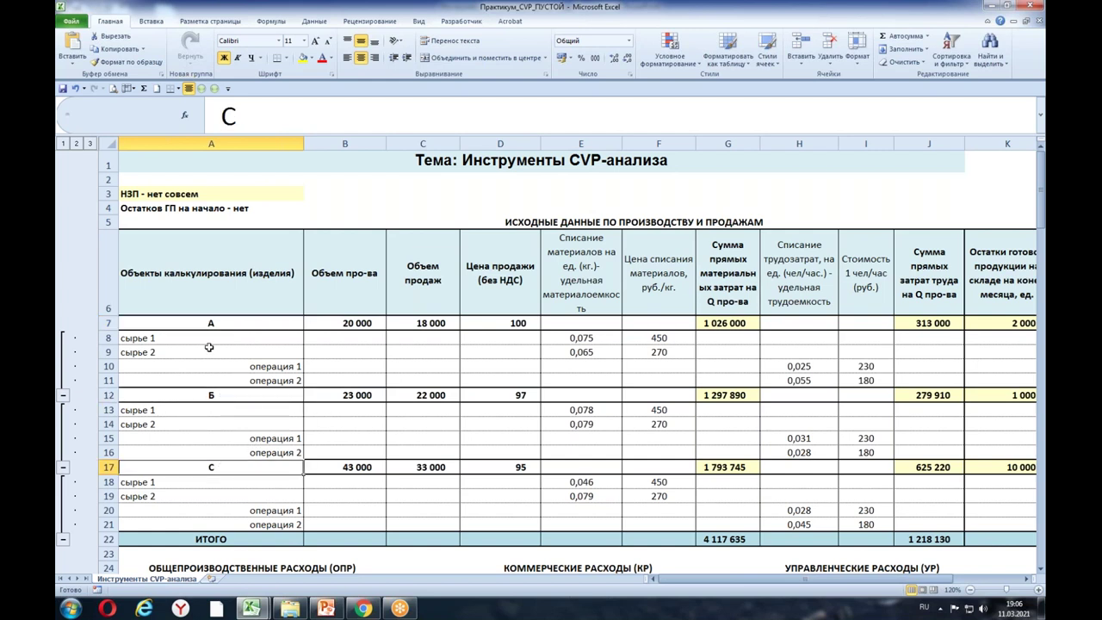
left_click(278, 320)
left_click(278, 401)
left_click(276, 469)
Step: Inspect the raw material rows of products А and Б and the operation rows of product А in column A
left_click_drag(222, 335, 221, 349)
left_click_drag(151, 413, 152, 424)
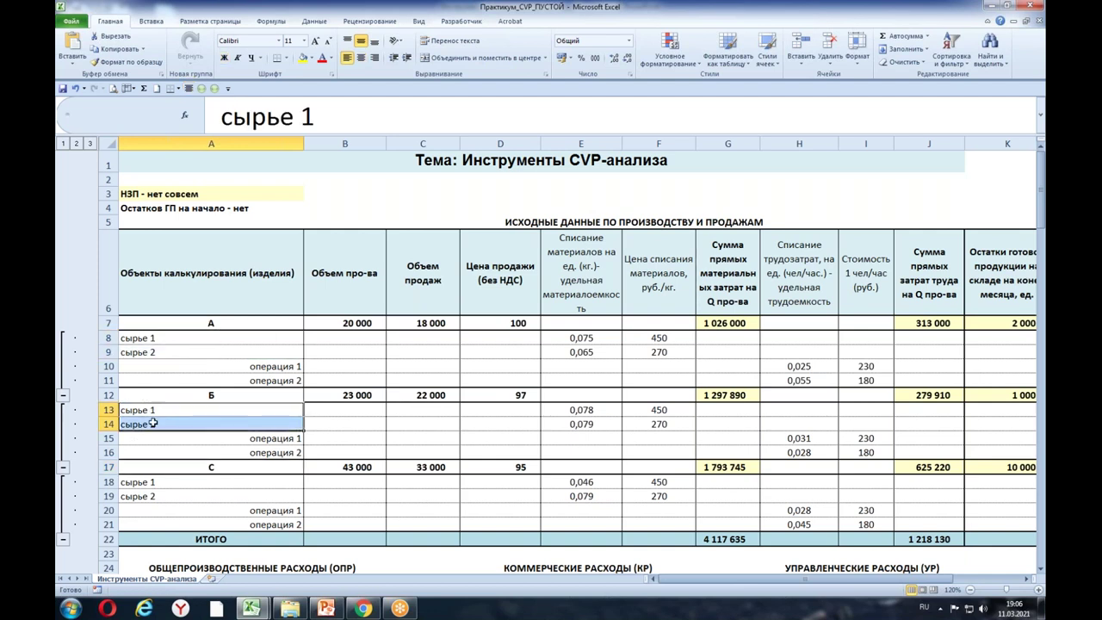
left_click(156, 354)
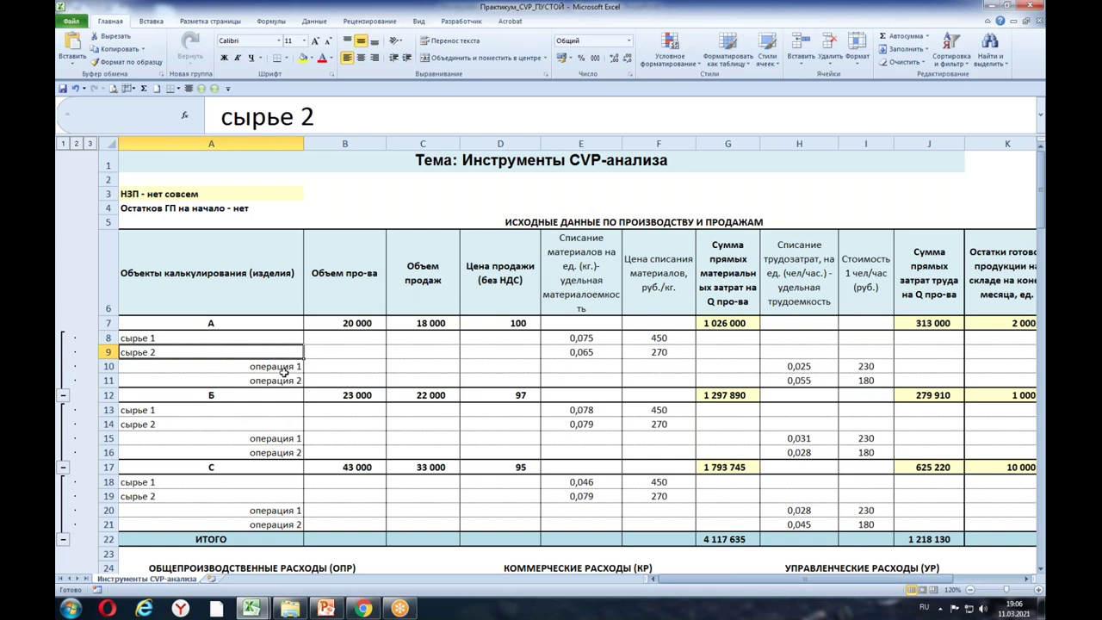
left_click(282, 368)
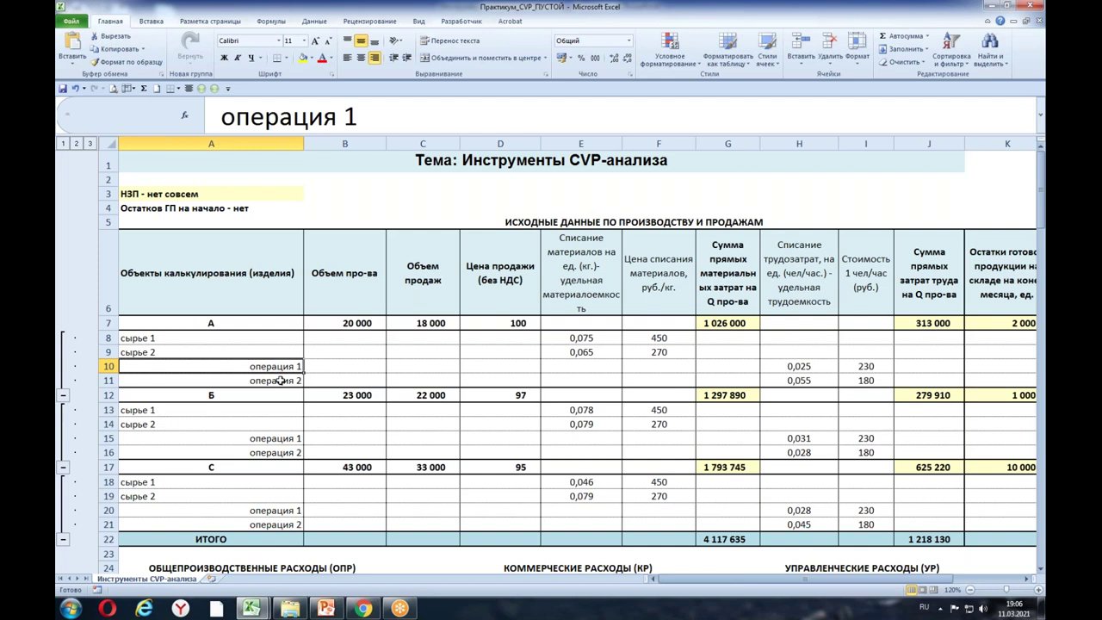
left_click(281, 380)
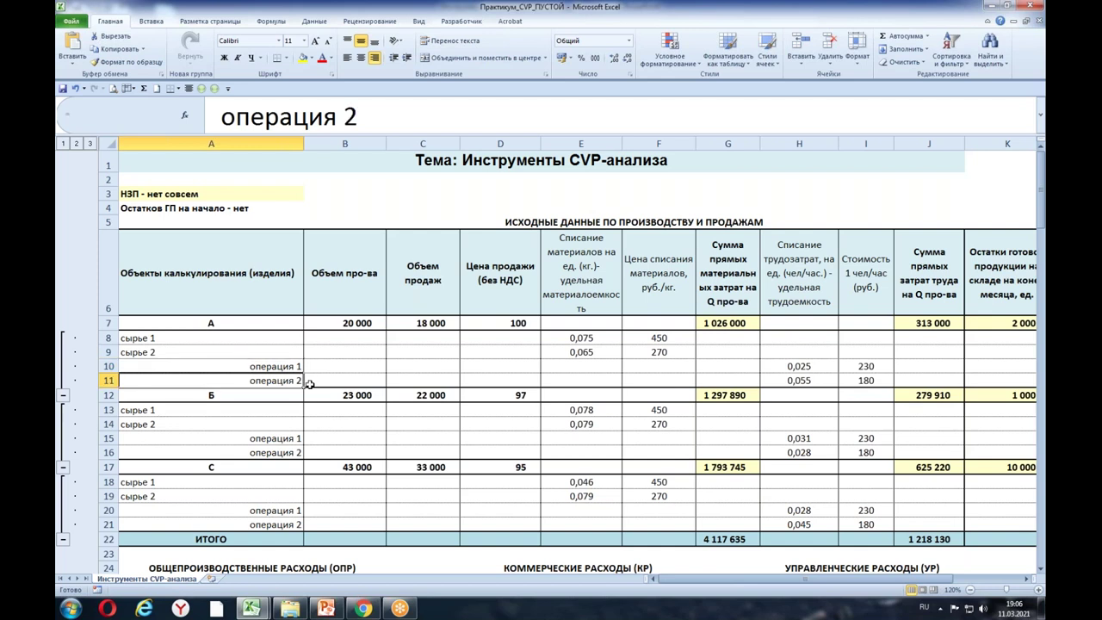
left_click(274, 365)
left_click(276, 376)
Step: Compare the production volume, sales volume and VAT-exclusive selling price columns for the products
left_click(356, 283)
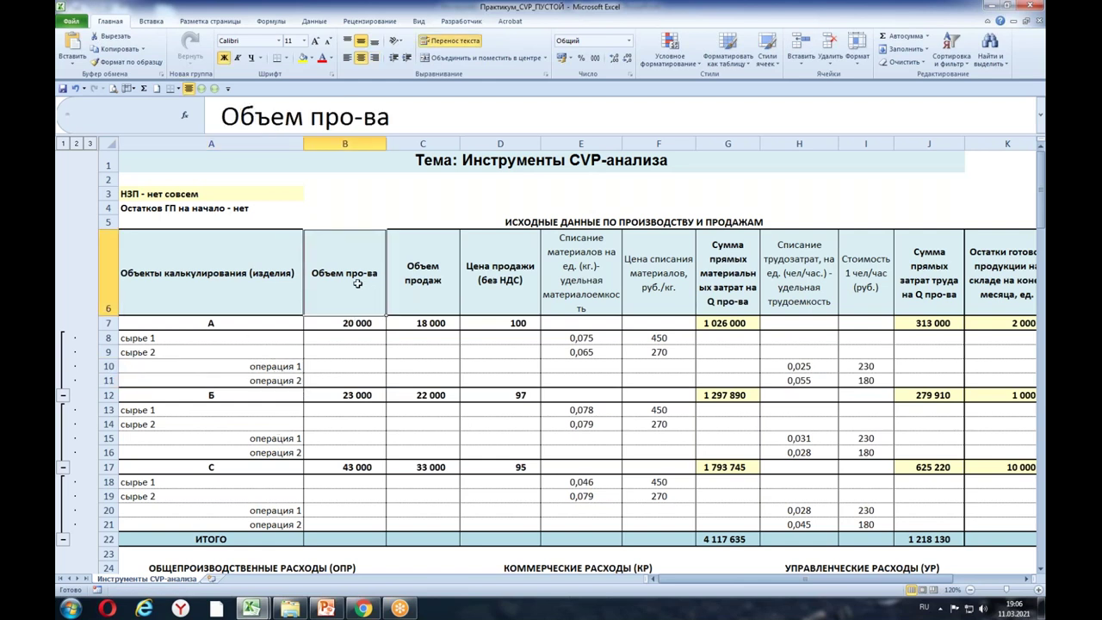
left_click_drag(362, 284, 365, 536)
left_click(434, 262)
left_click_drag(432, 376, 434, 528)
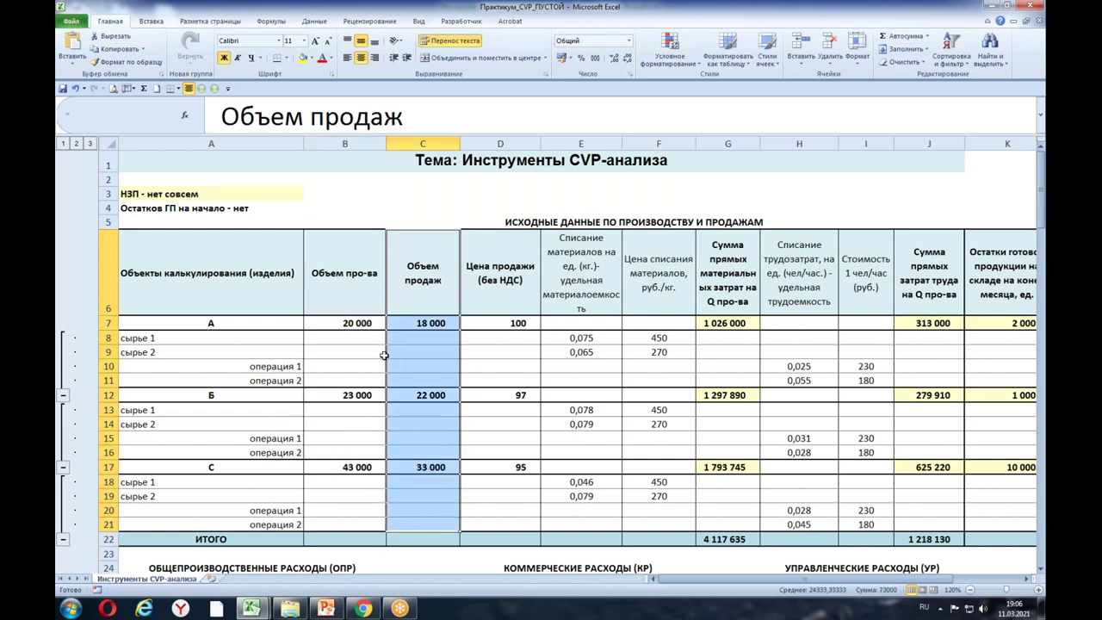
left_click(352, 323)
left_click(437, 325)
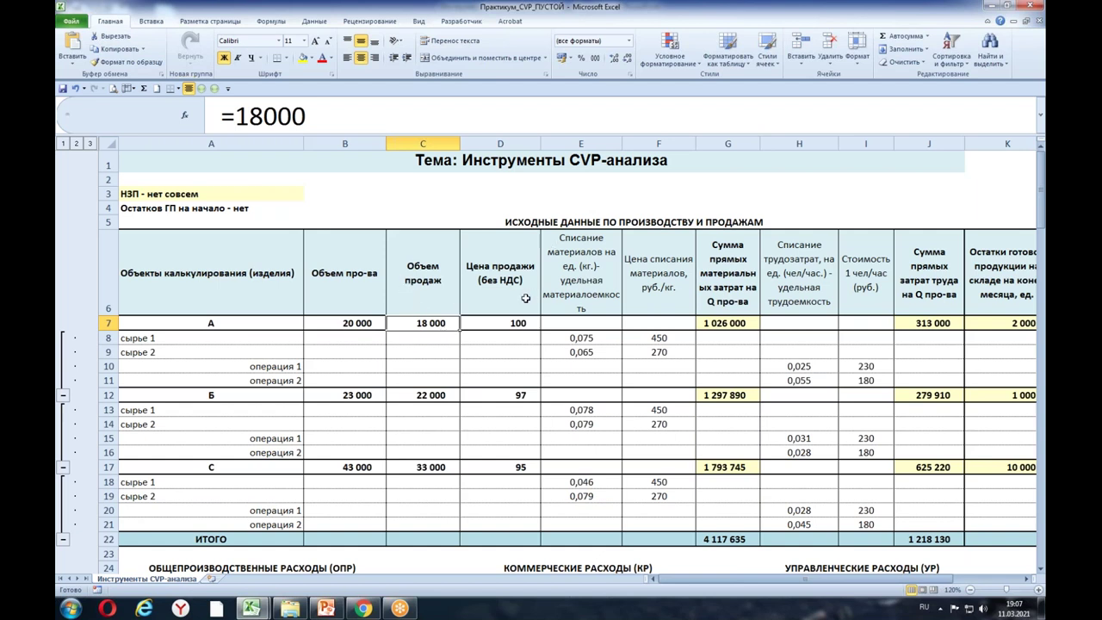
left_click_drag(507, 322, 499, 543)
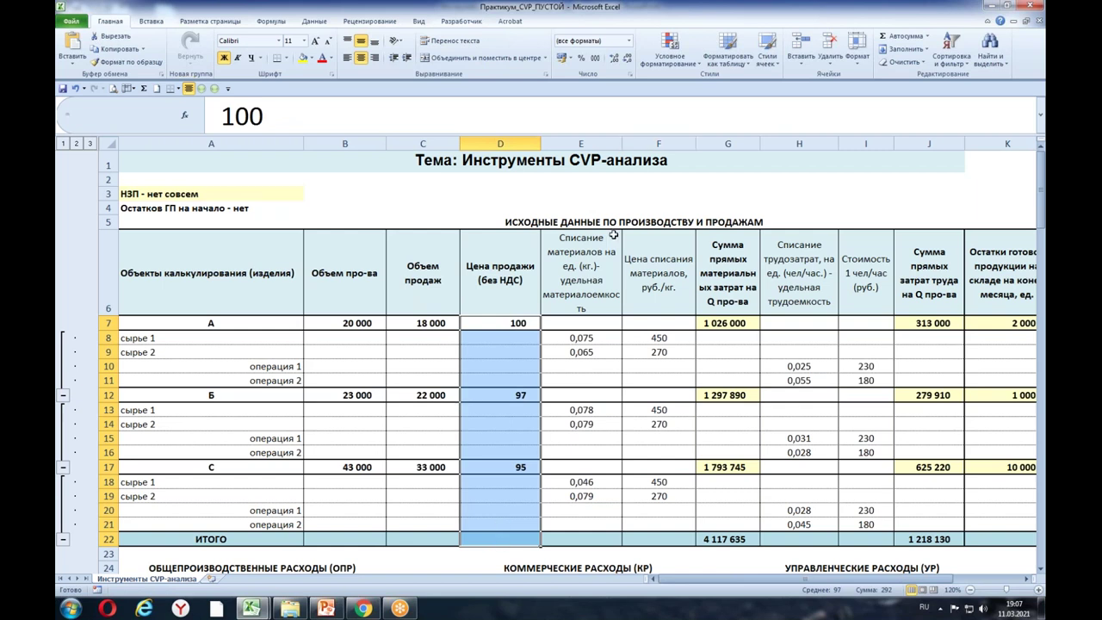
Step: Examine the per-unit material consumption column, including the kilograms of сырье 1 and сырье 2 for product А
left_click(1026, 583)
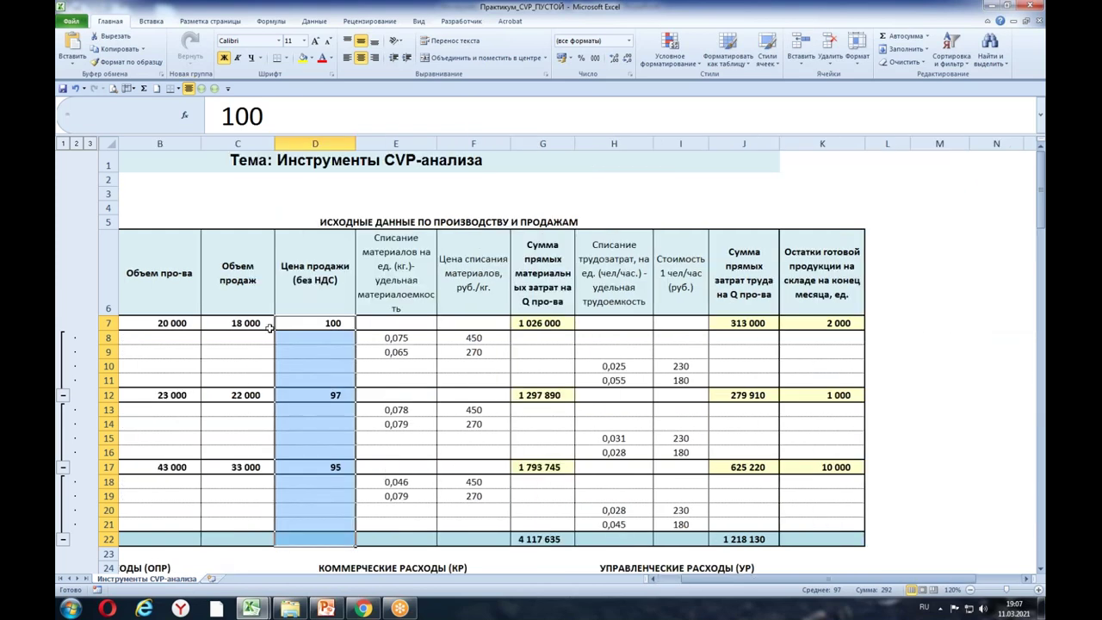
left_click(418, 302)
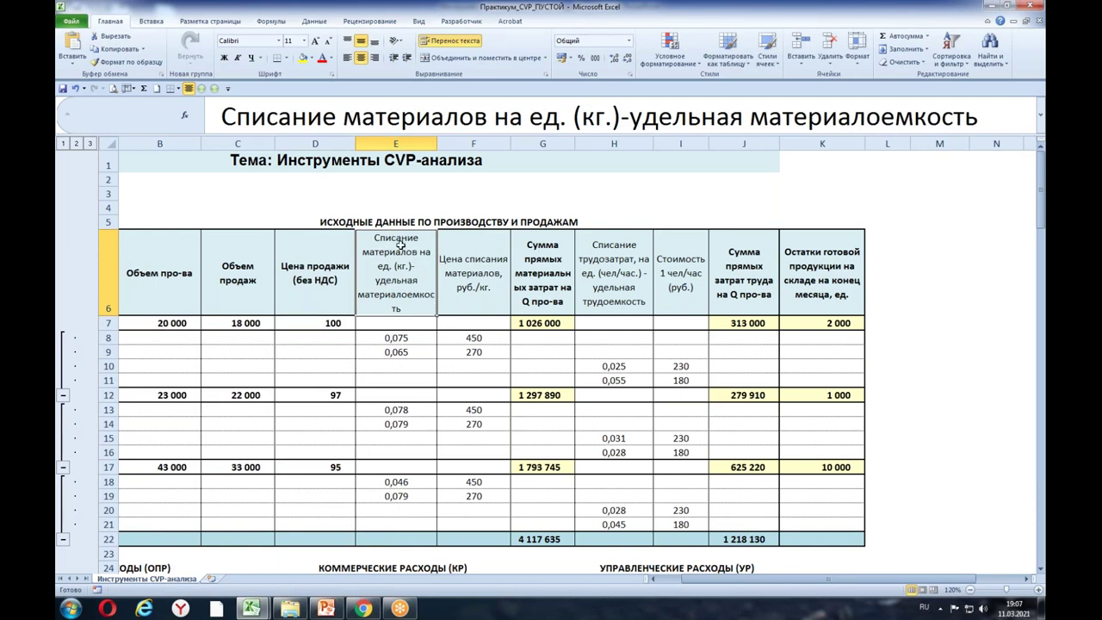
left_click_drag(398, 323, 387, 536)
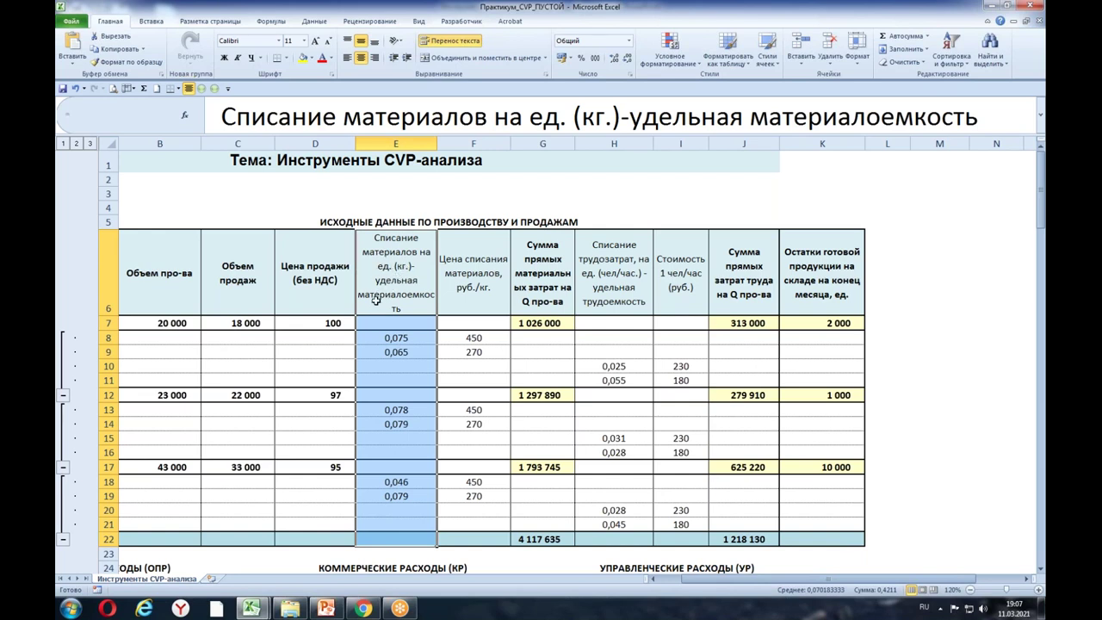
left_click(407, 338)
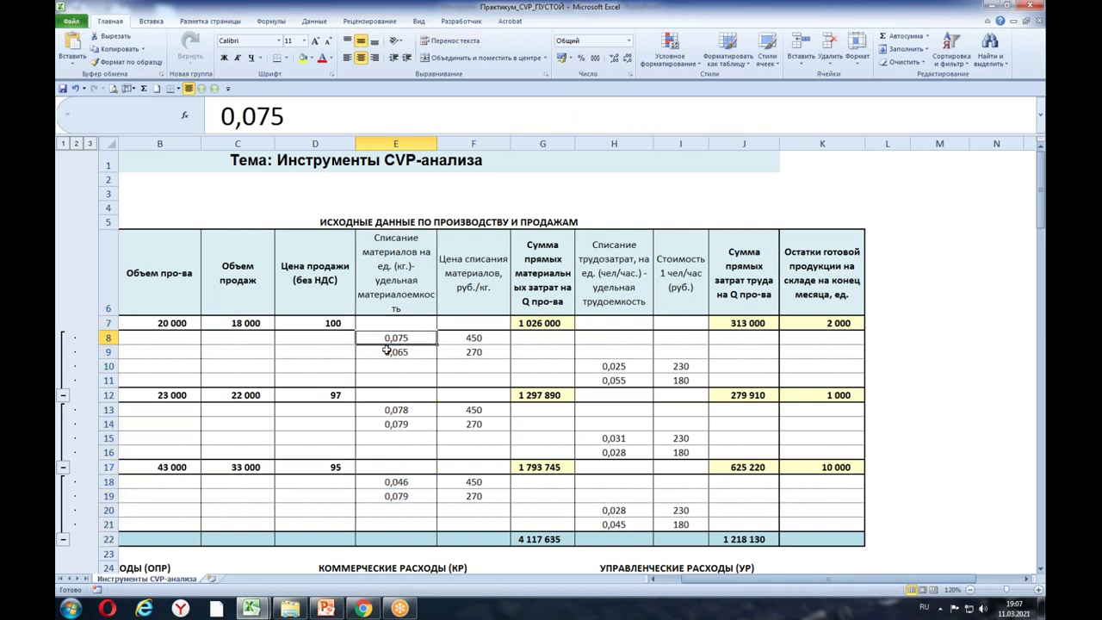
left_click(395, 352)
left_click(402, 337)
left_click(421, 353)
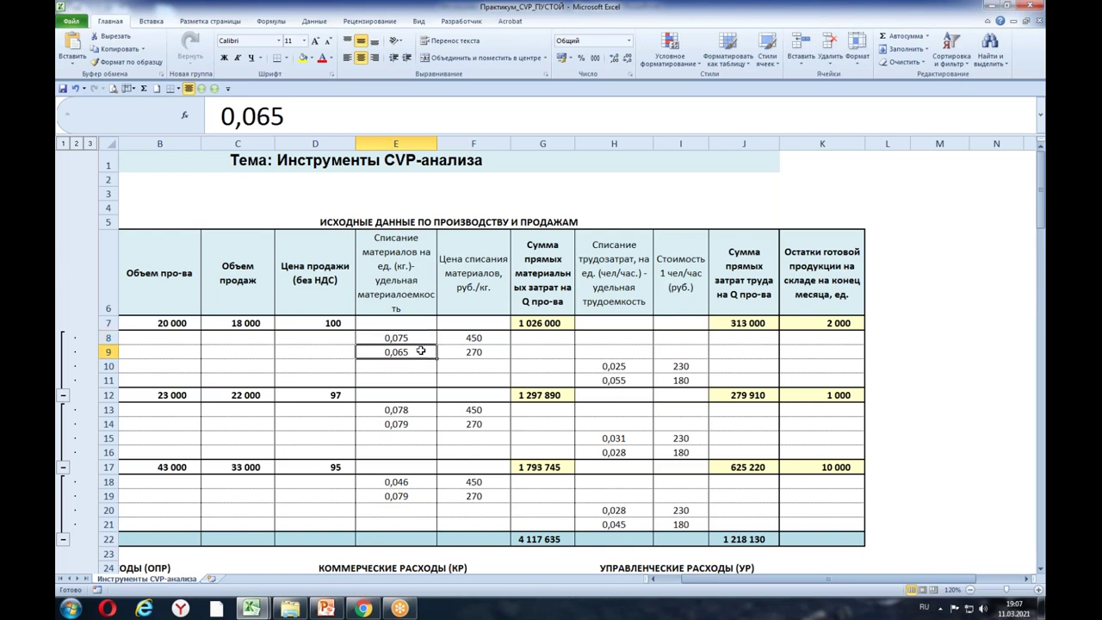
left_click_drag(404, 336, 406, 351)
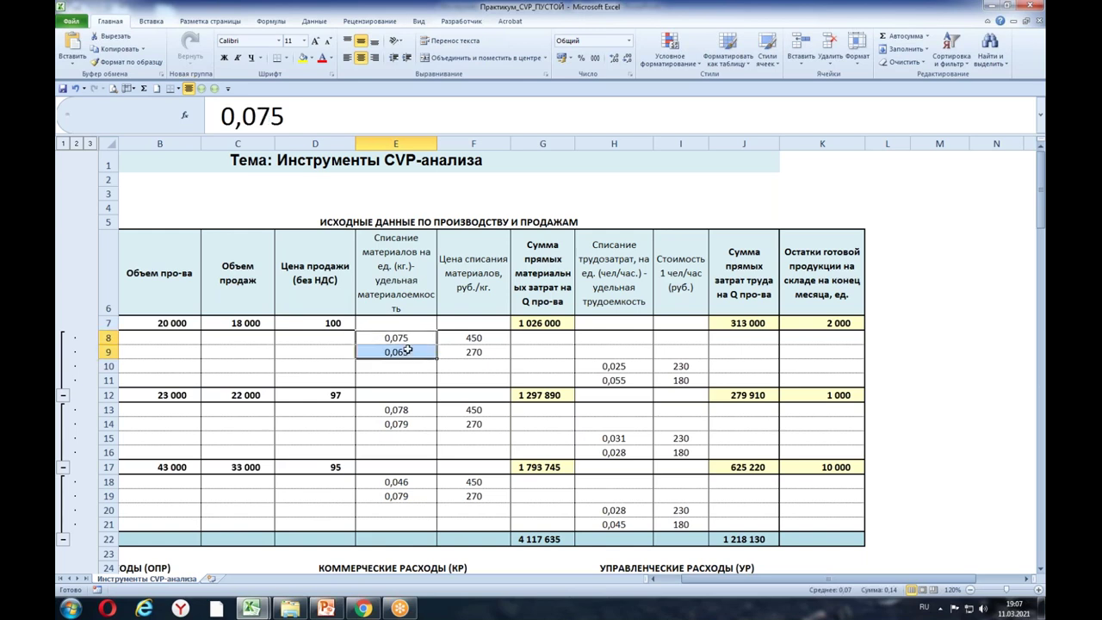
Step: Check the material write-off price per kilogram for both raw materials of product А in column F
left_click(471, 282)
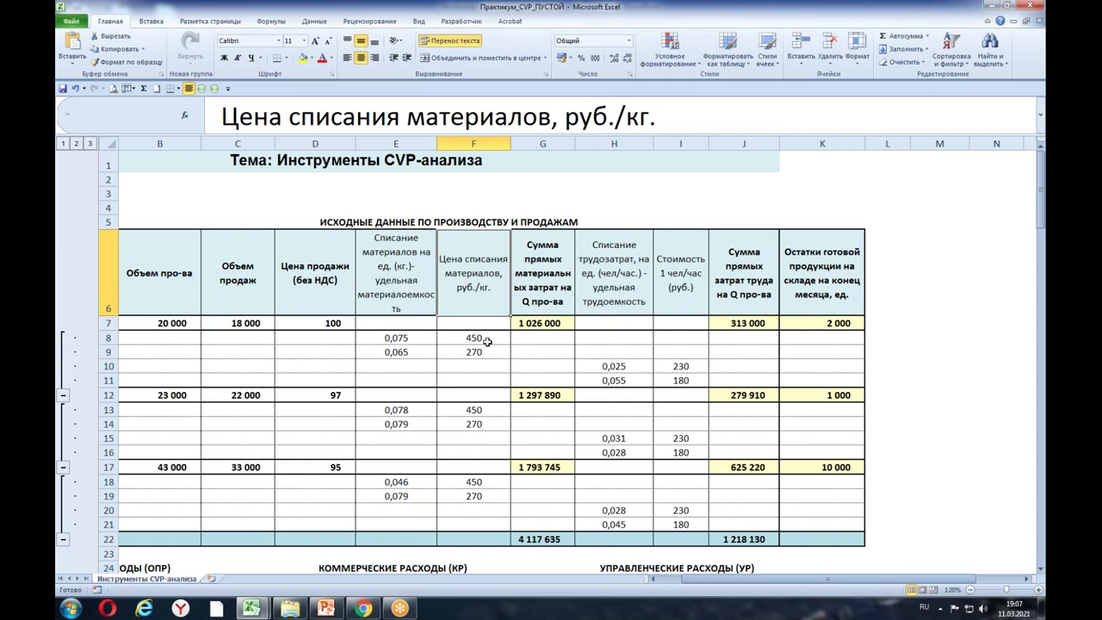
left_click(486, 342)
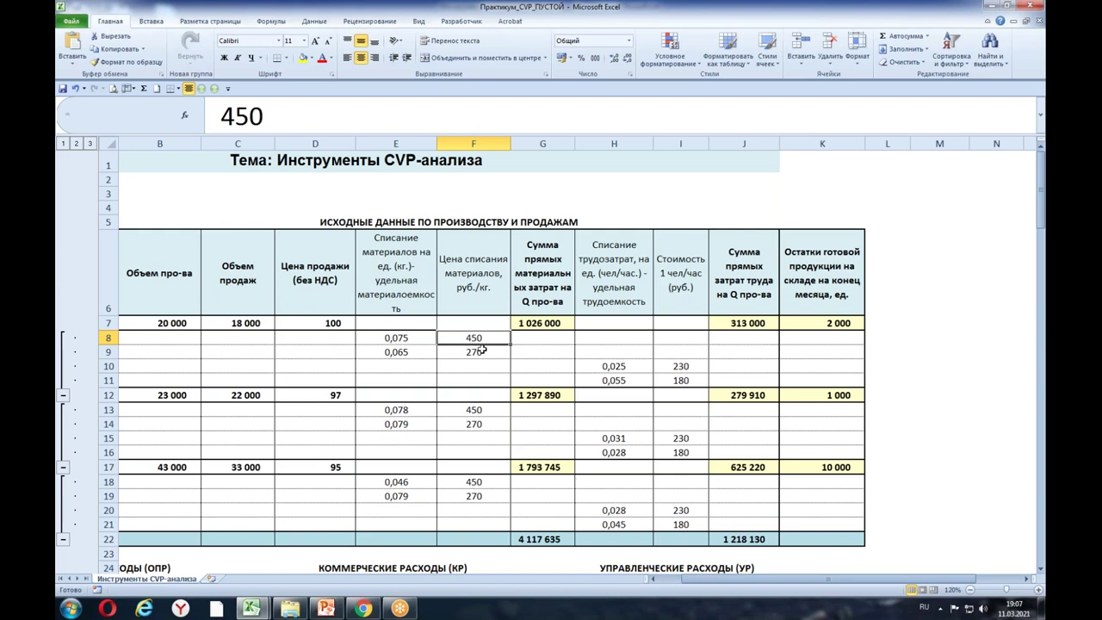
left_click(483, 349)
left_click_drag(488, 337, 488, 354)
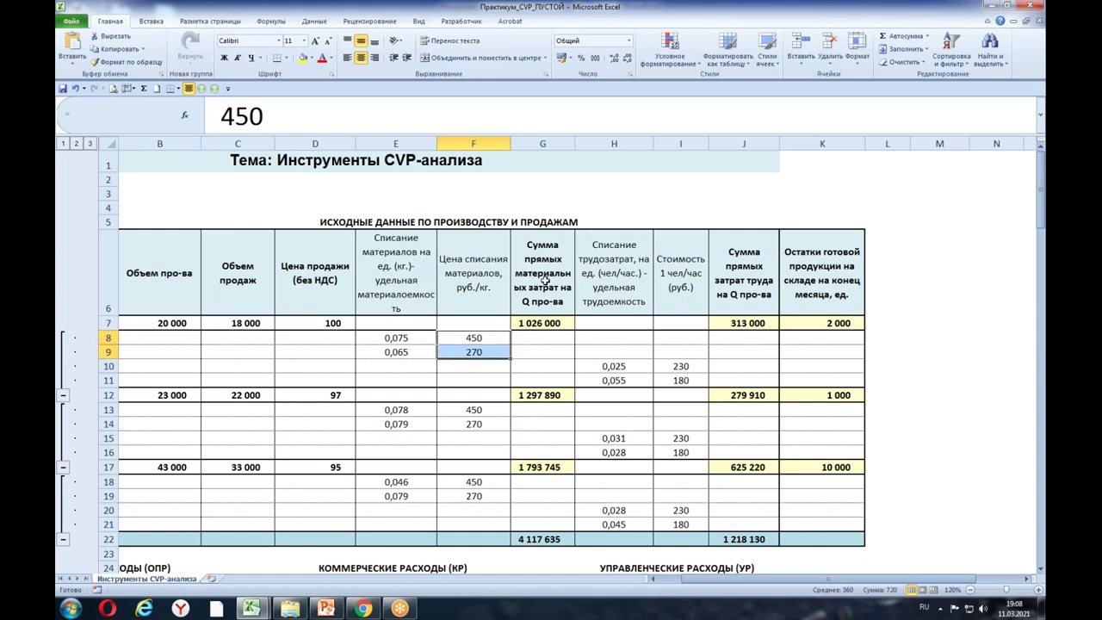
Step: Inspect the direct material cost column and trace the cell references in product А's formula in G7
left_click(552, 144)
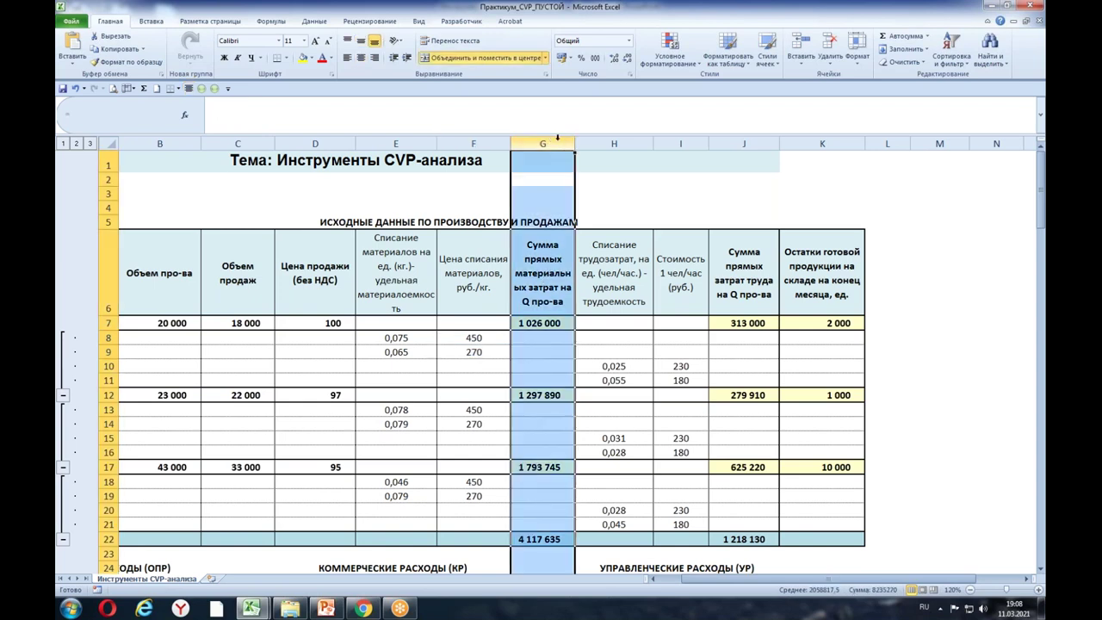
left_click(555, 320)
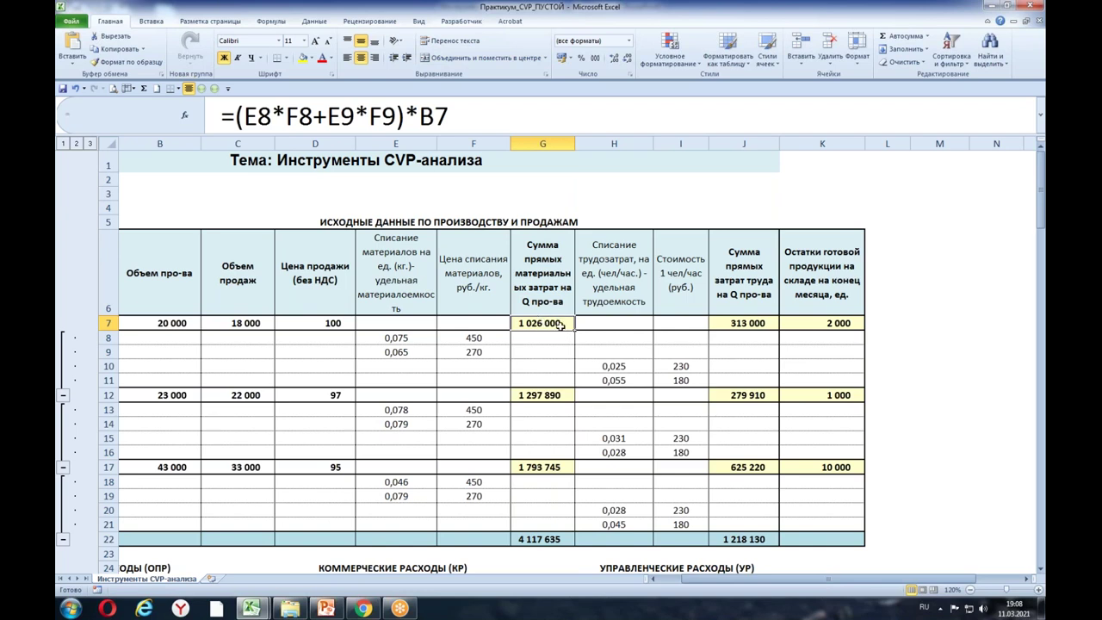
double_click(560, 323)
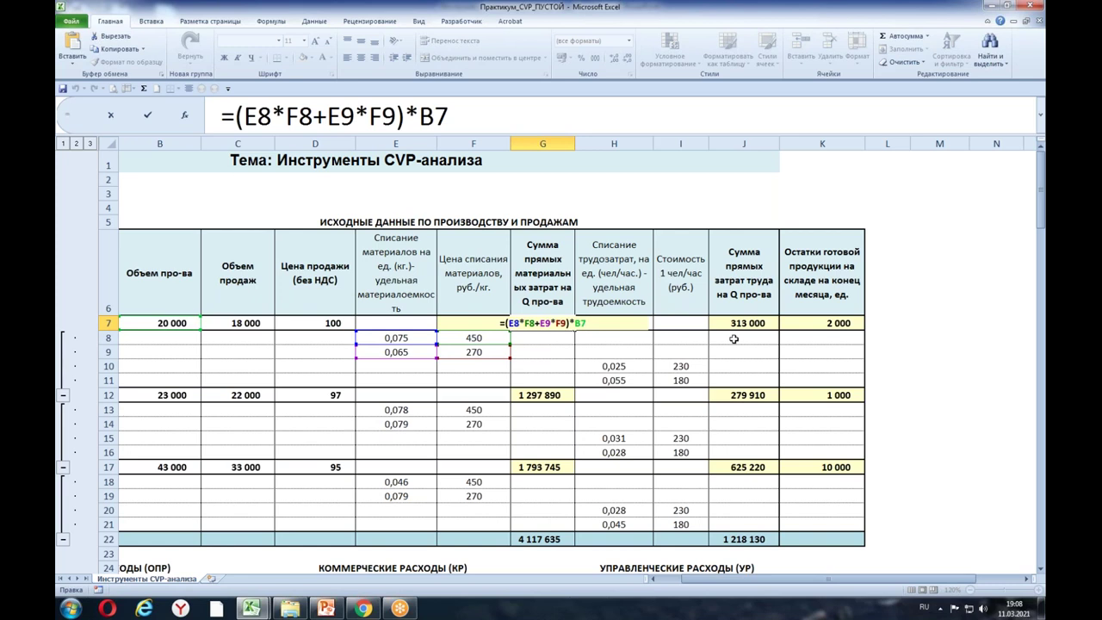
key("Return")
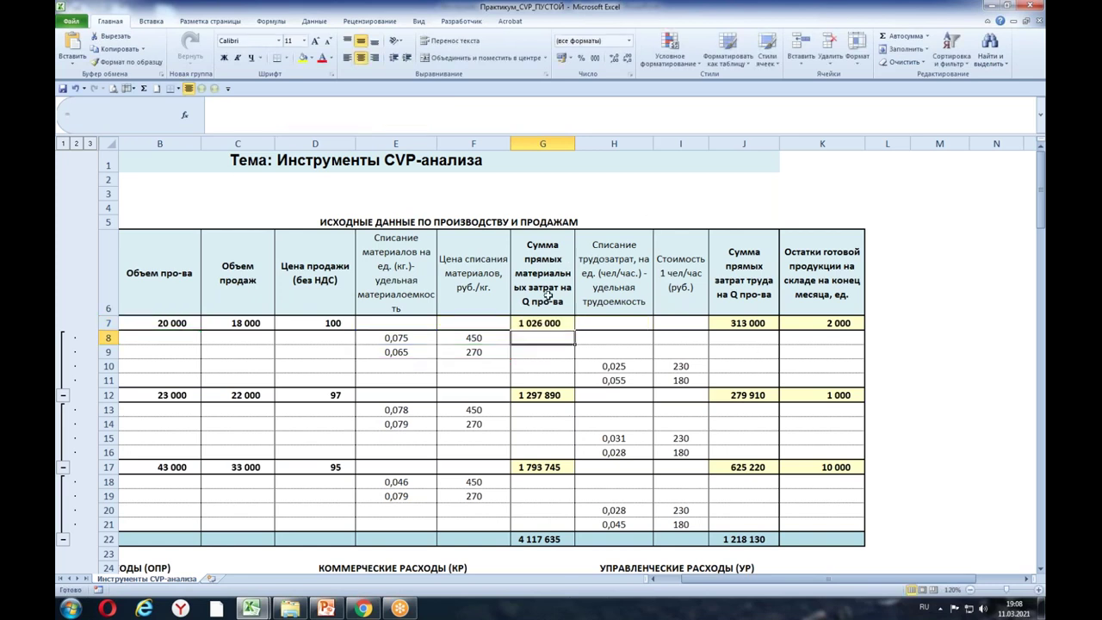
left_click(548, 296)
left_click(547, 324)
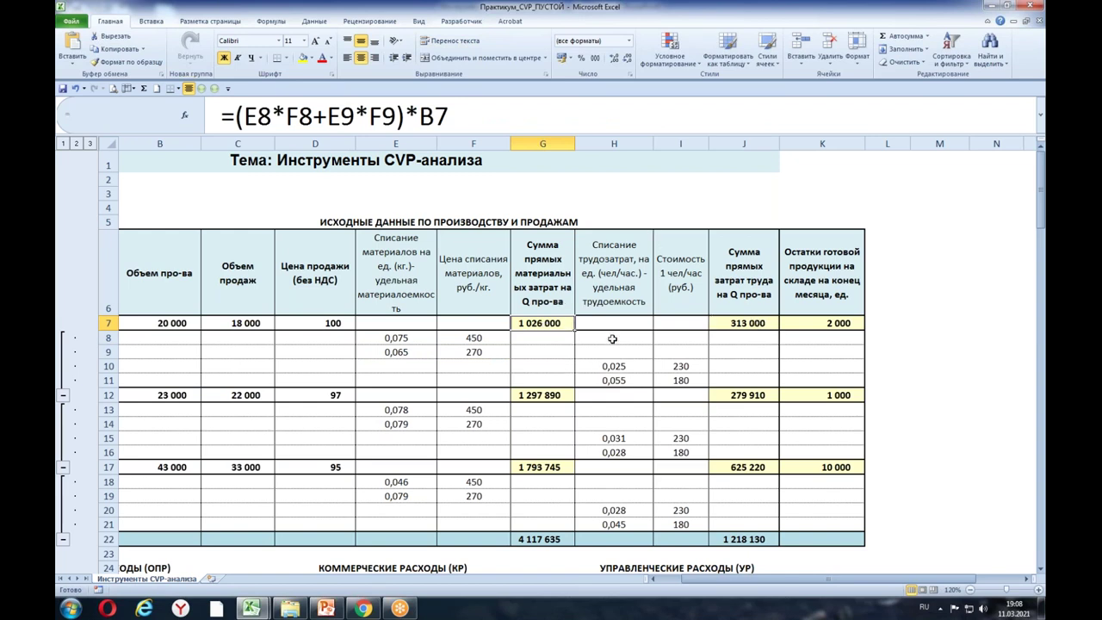
Step: Review product А's labour hours and hourly rates, and trace the formulas for direct labour cost in J7 and finished goods balance in K7
left_click_drag(613, 366, 615, 385)
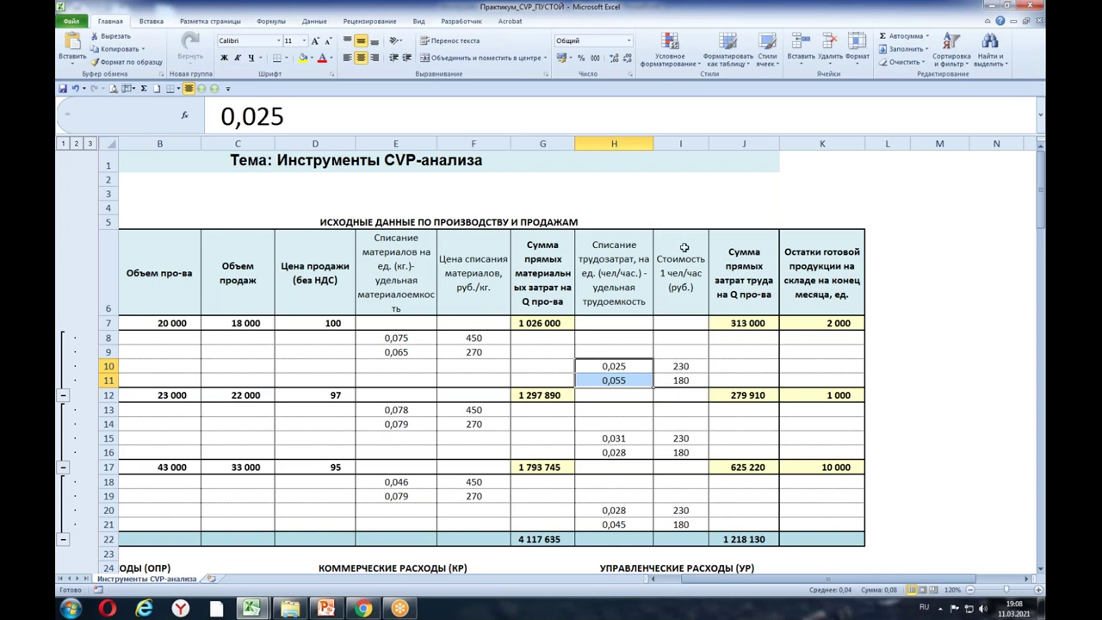
left_click_drag(691, 367, 692, 380)
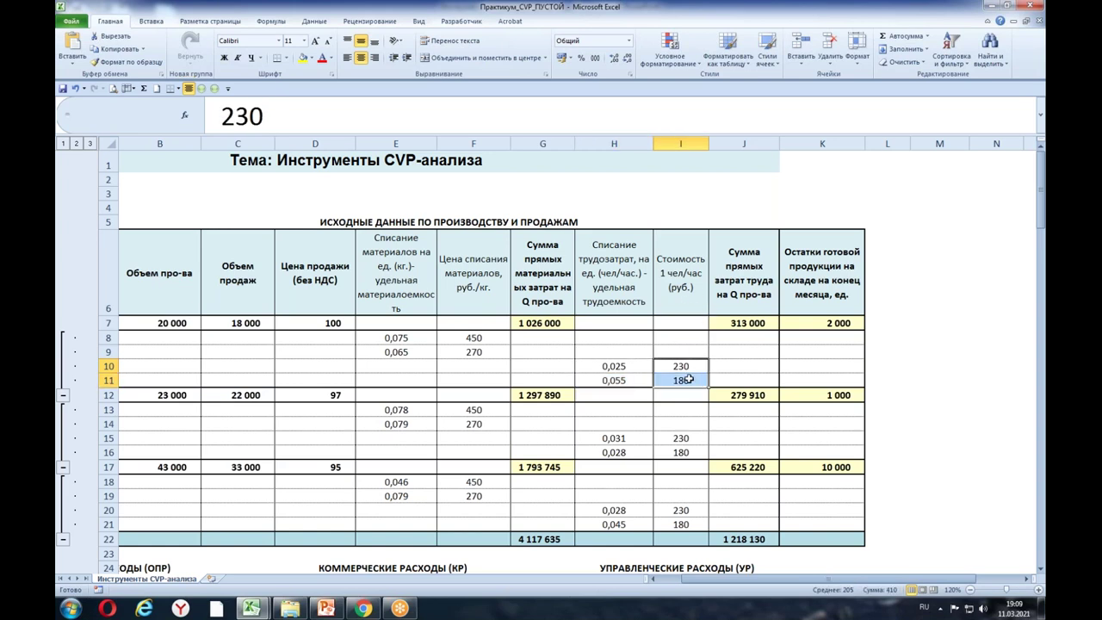
double_click(751, 324)
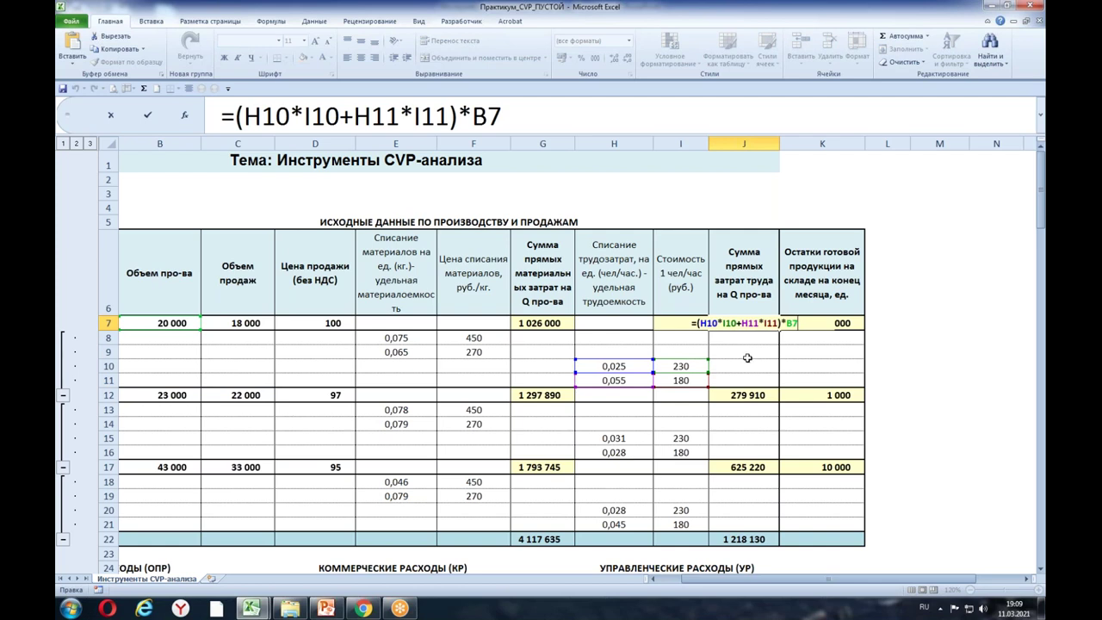
left_click(748, 356)
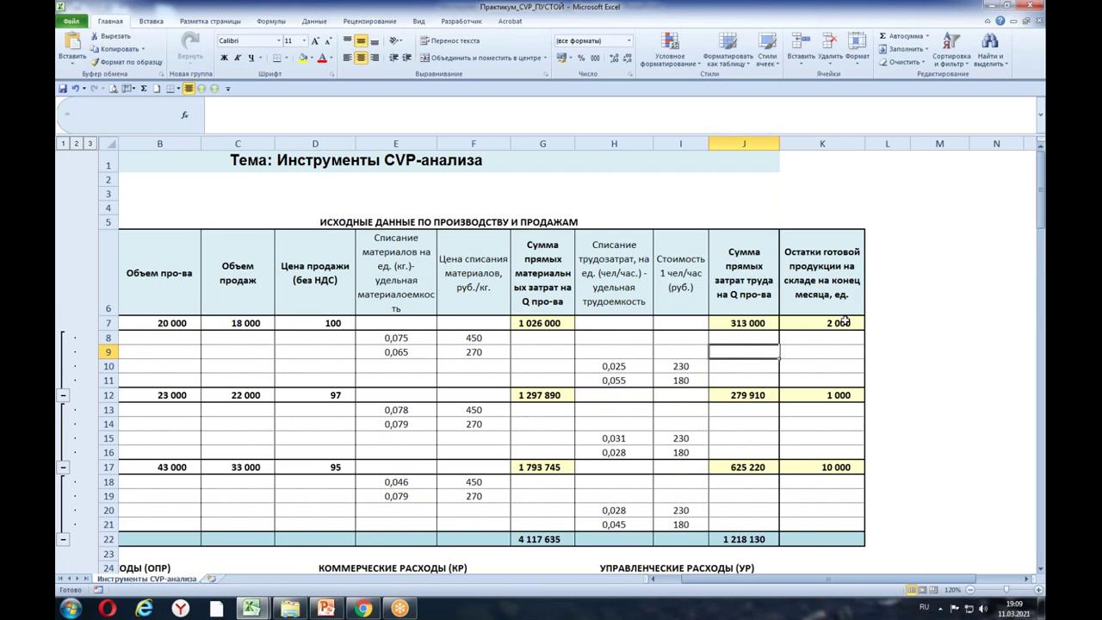
double_click(847, 320)
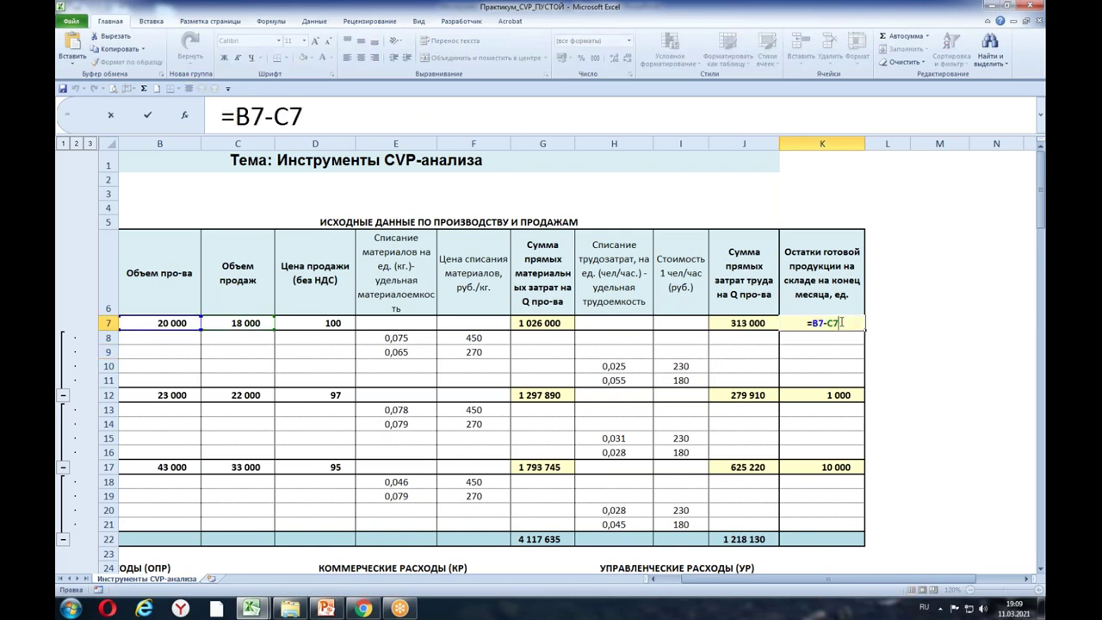
left_click(956, 372)
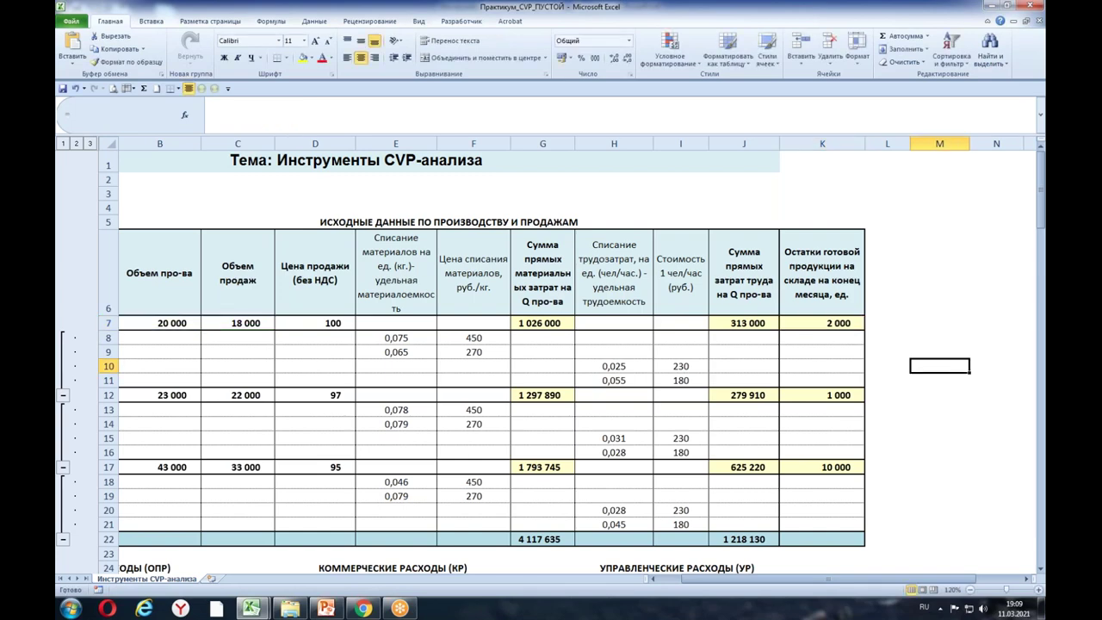
Step: Locate the three indirect expense blocks below the production data: ОПР, КР and УР
left_click_drag(758, 580, 732, 579)
left_click_drag(1041, 173, 1033, 235)
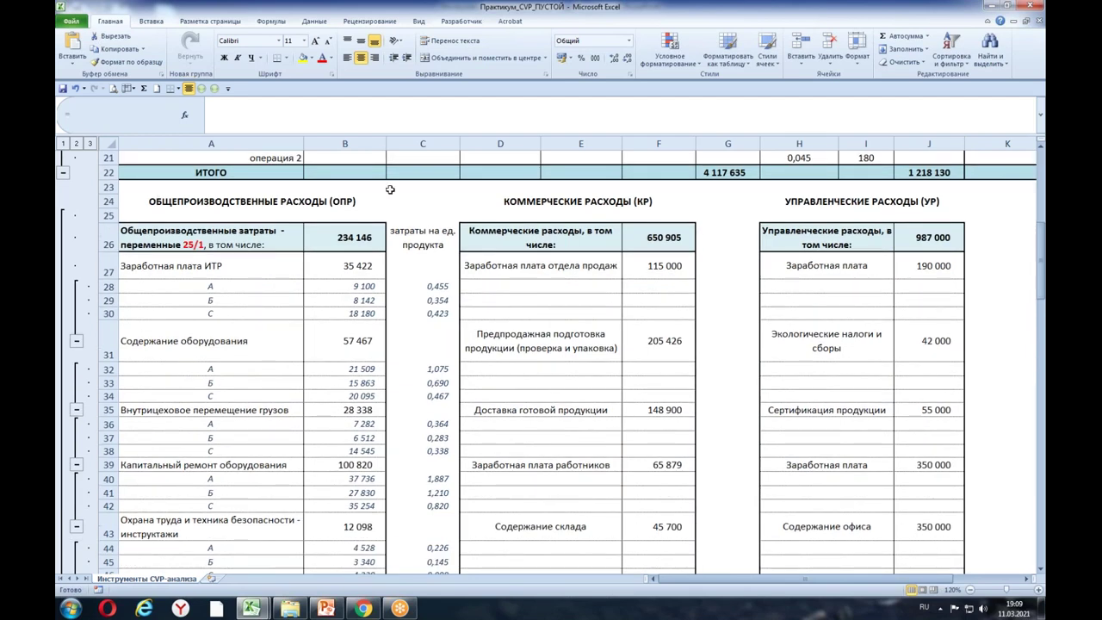
left_click(285, 198)
left_click(594, 200)
left_click(864, 201)
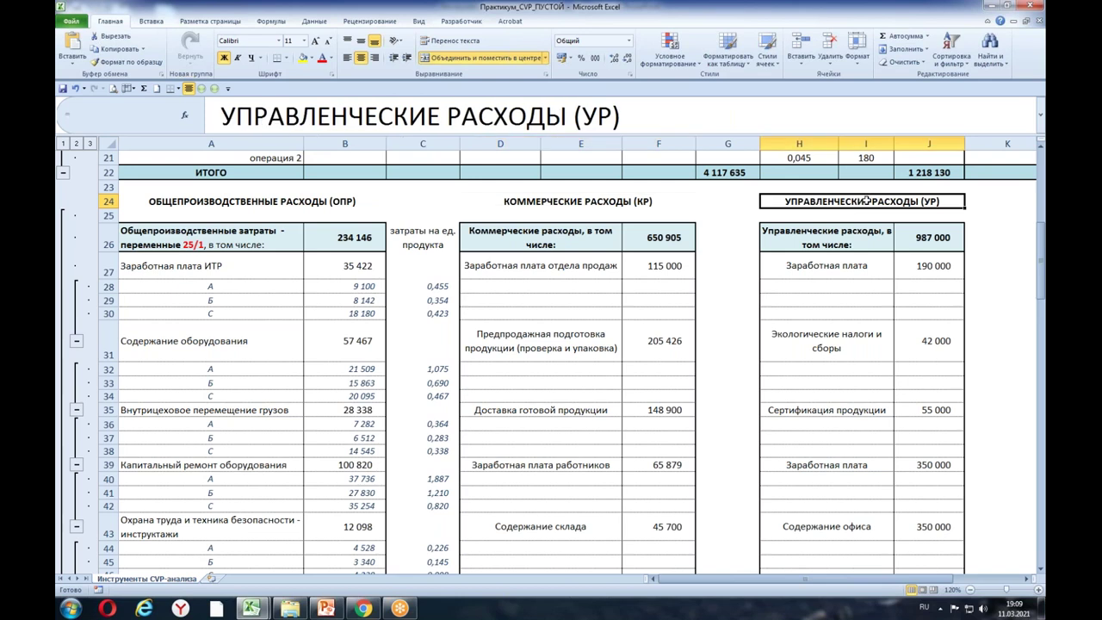
Step: Compare the general production expenses block with the commercial expense items for sales salaries, pre-sale preparation and finished goods delivery
left_click(362, 199)
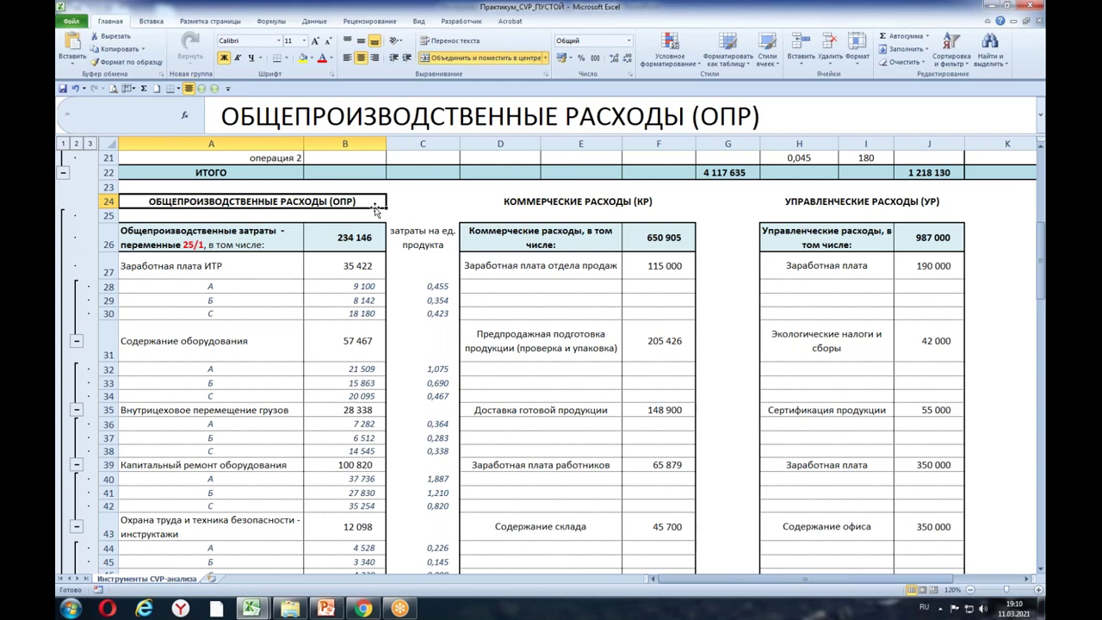
left_click(553, 265)
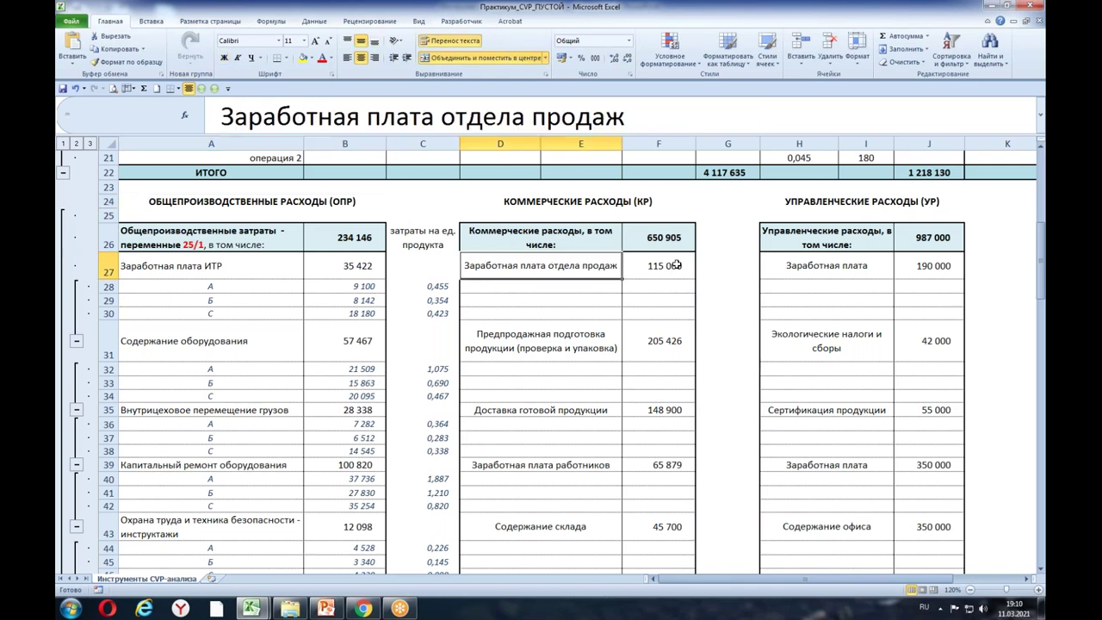
left_click(542, 338)
left_click(558, 408)
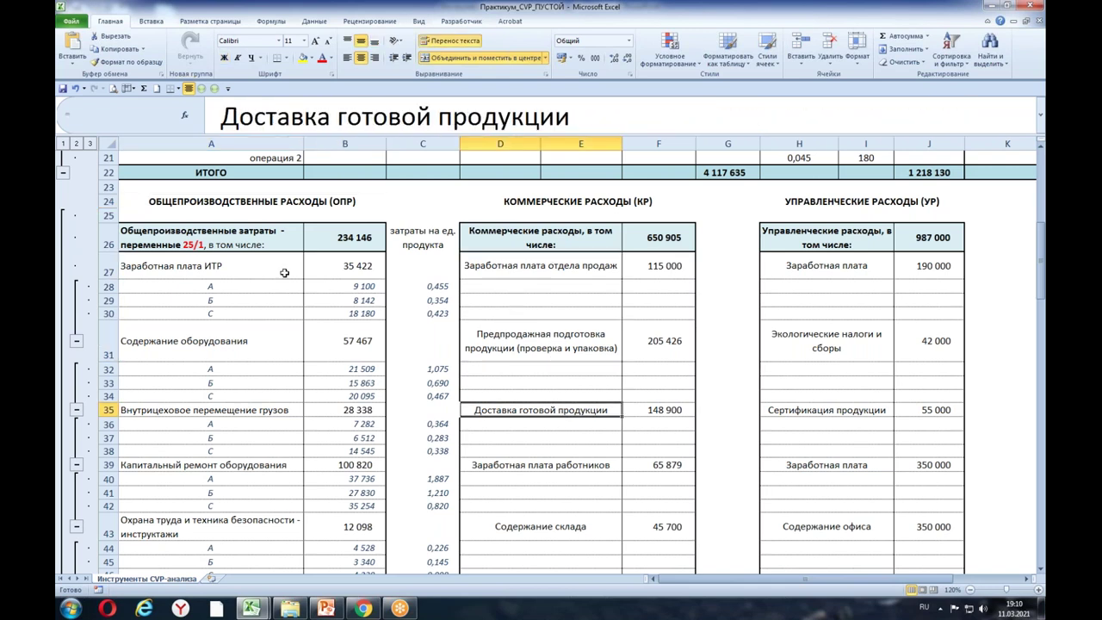
Step: Examine the variable general production costs section 25/1 and its list of cost items
left_click(209, 198)
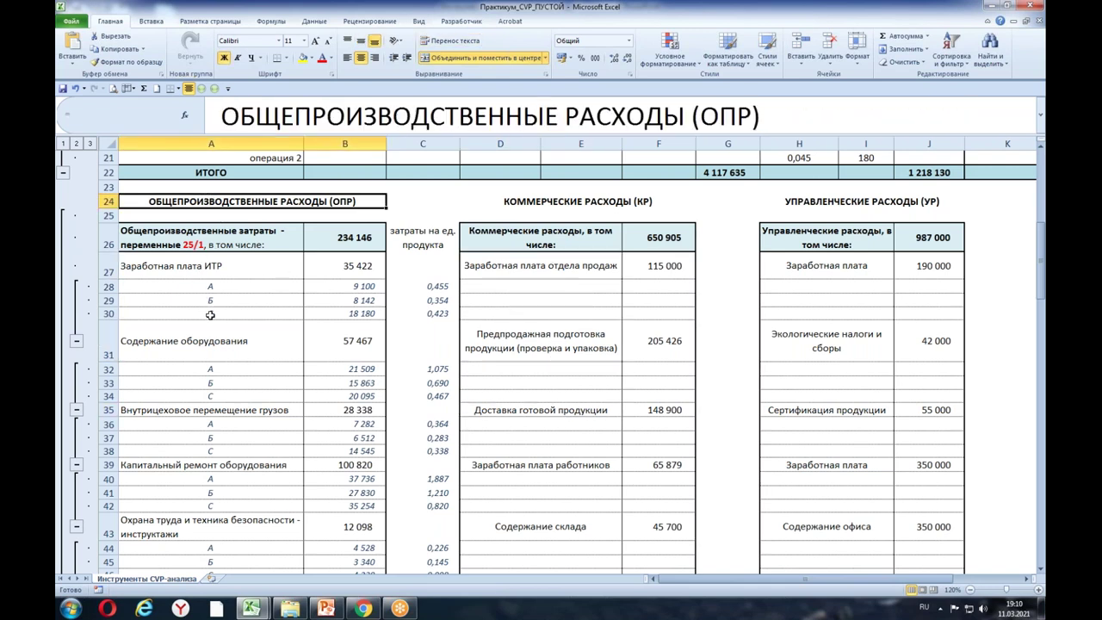
left_click(205, 244)
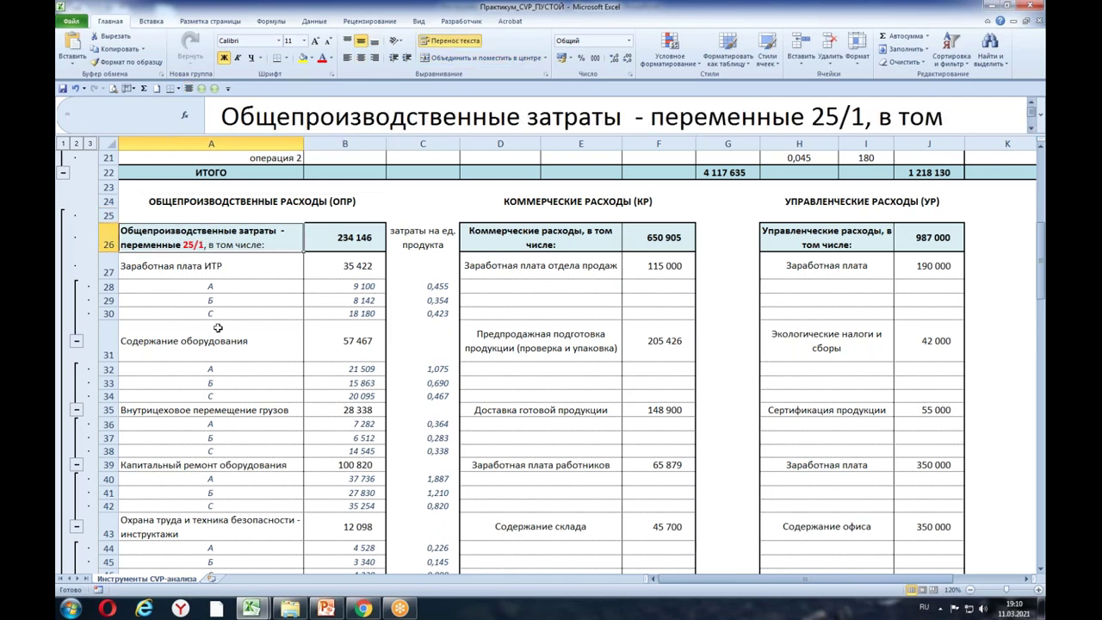
left_click_drag(1044, 242, 1040, 254)
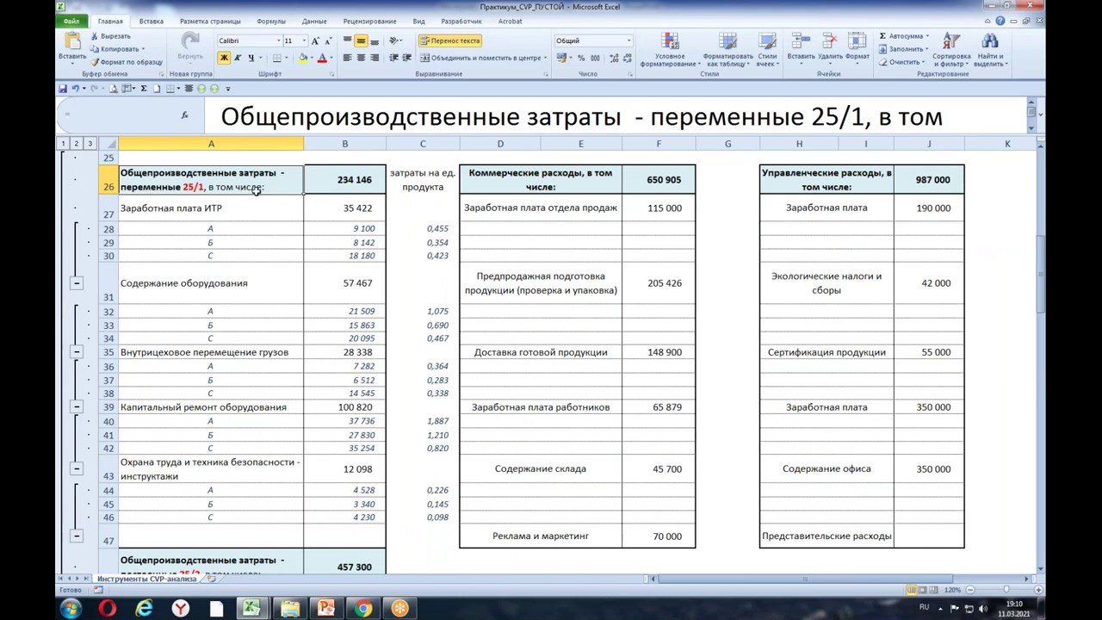
Step: Examine the fixed general production costs section 25/2 and its three item amounts in B49:B51
left_click(264, 560)
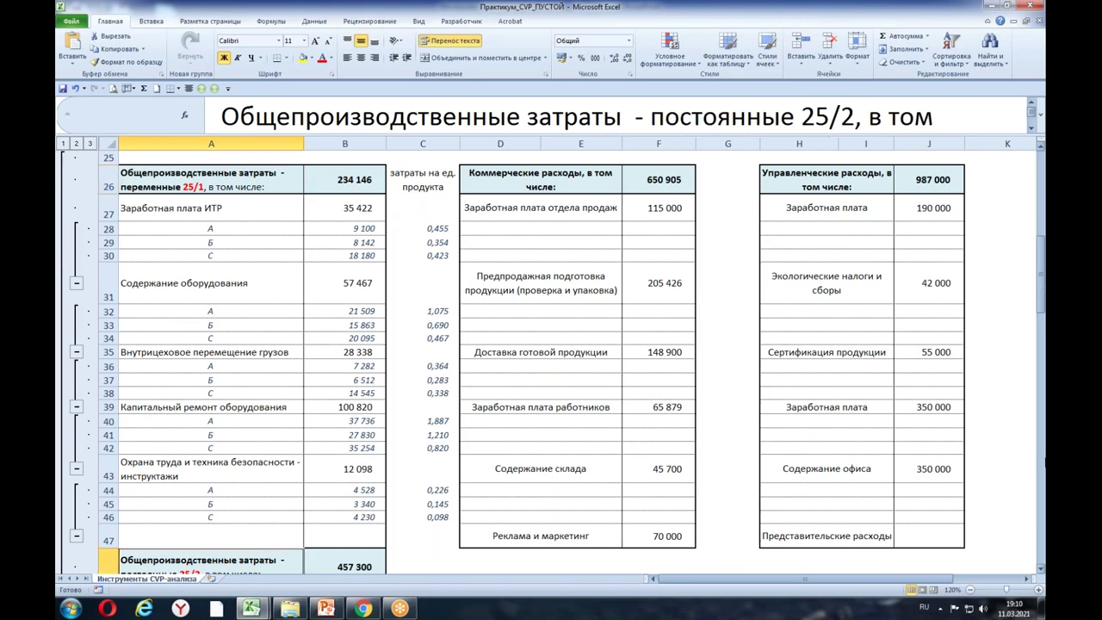
left_click(1041, 571)
left_click(1041, 571)
left_click(1041, 571)
left_click(1042, 570)
left_click(1041, 570)
left_click(1042, 571)
left_click(1042, 570)
left_click(1041, 570)
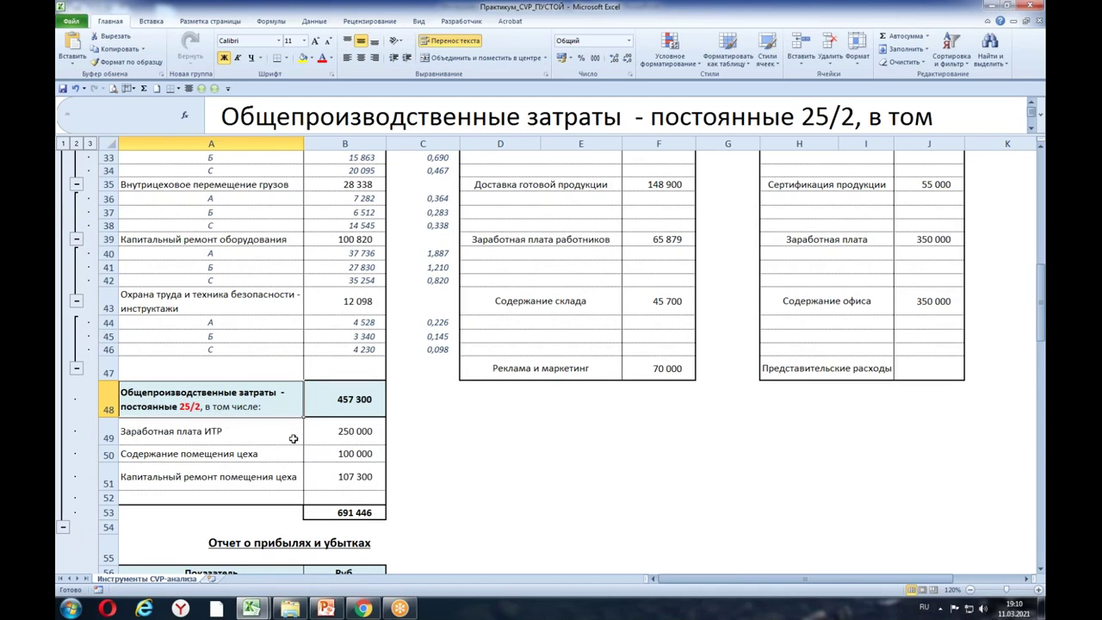
left_click_drag(350, 430, 351, 478)
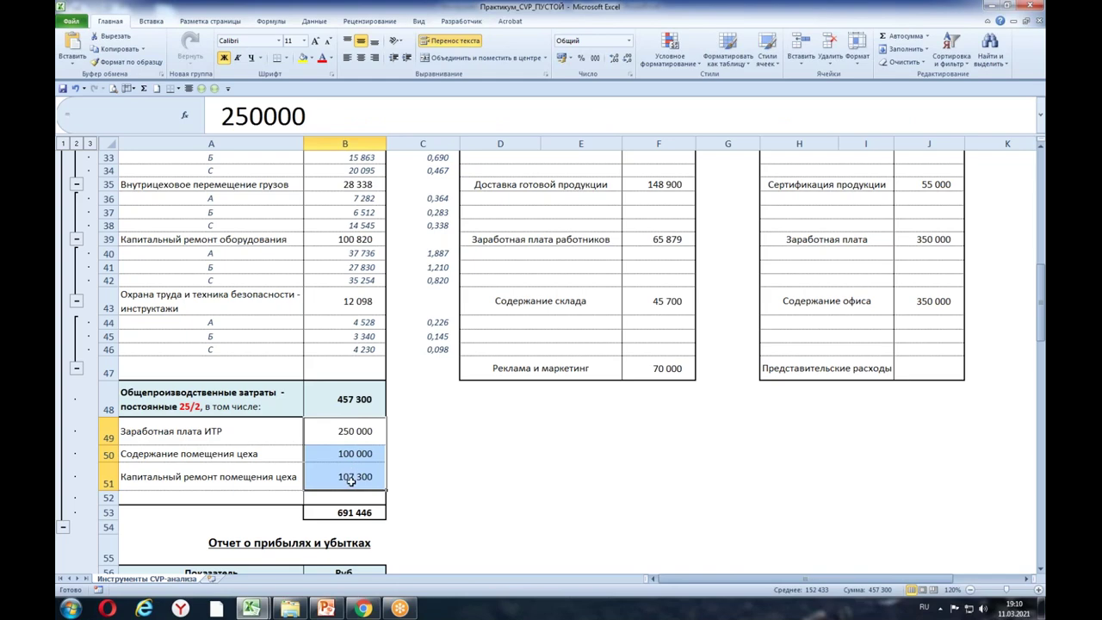
left_click(435, 449)
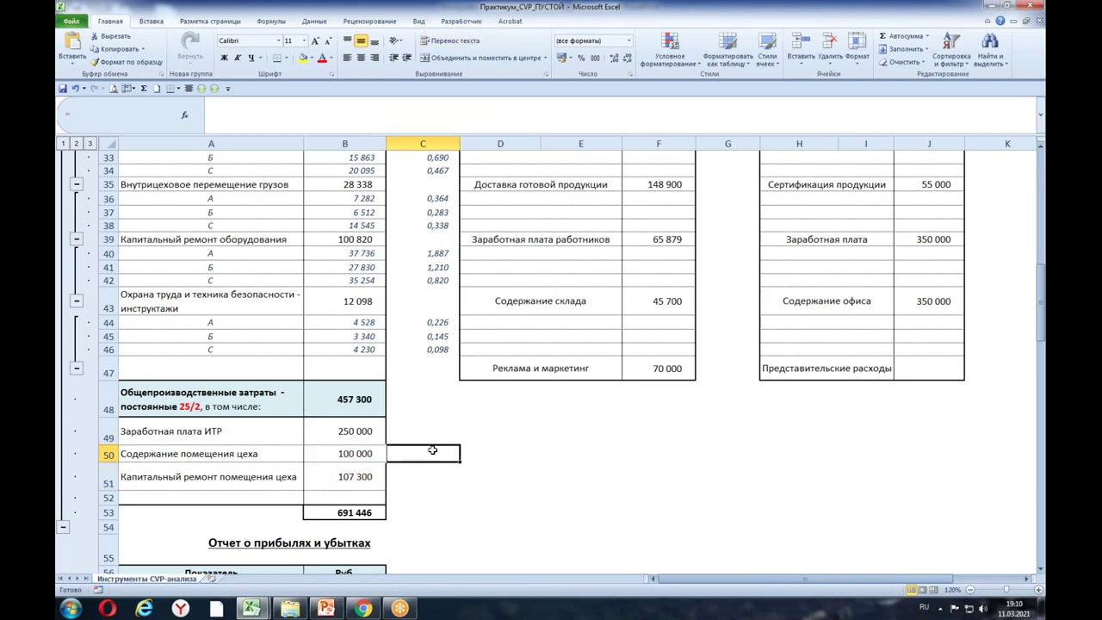
Step: Check how the variable Заработная плата ИТР cost is split among products А, Б and С in B28:B30
left_click(1040, 498)
left_click(1040, 503)
left_click_drag(1042, 514, 1015, 284)
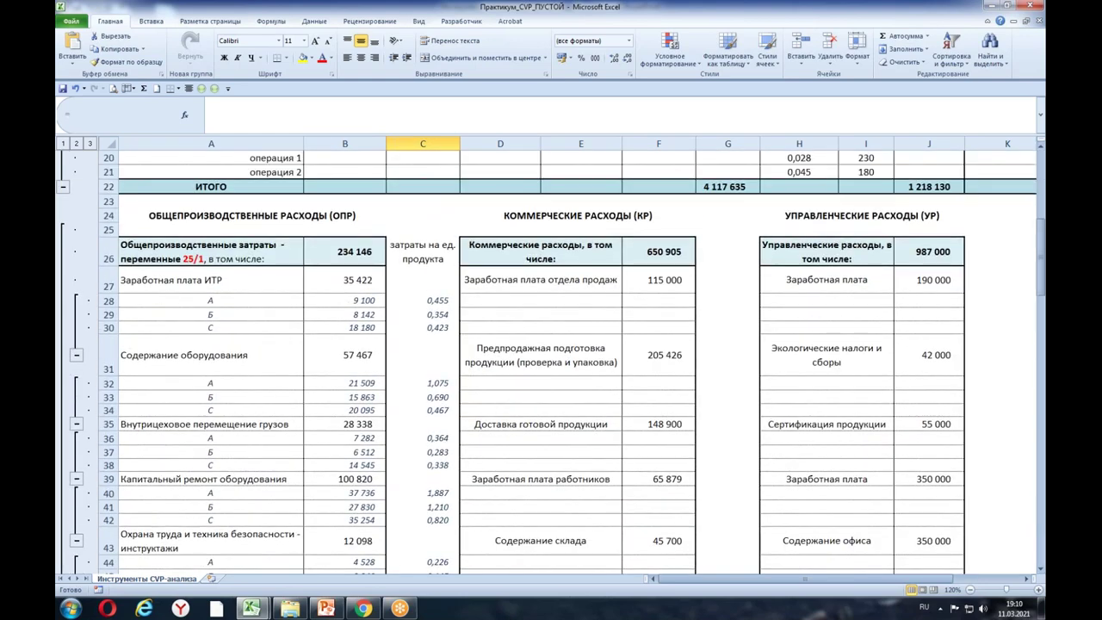
left_click(341, 290)
left_click(349, 299)
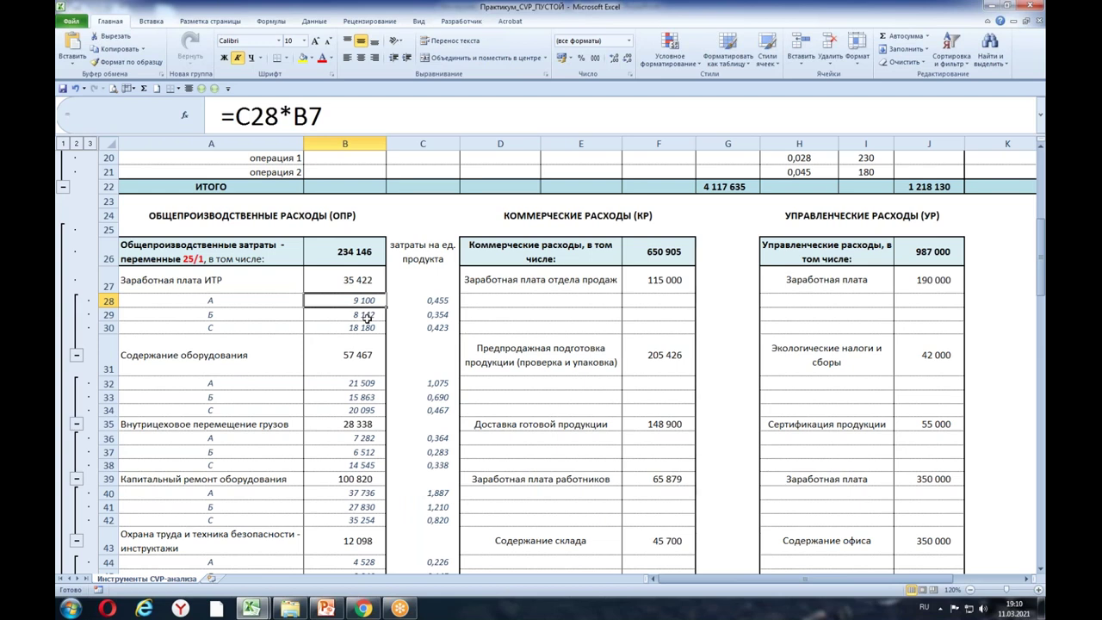
left_click(331, 320)
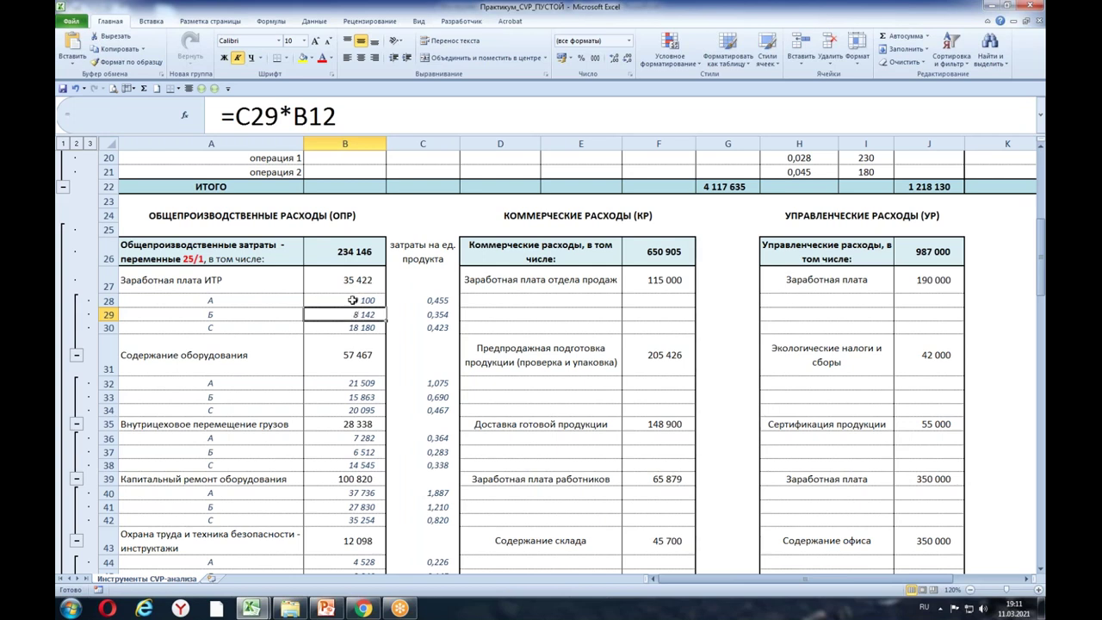
left_click_drag(365, 299, 365, 327)
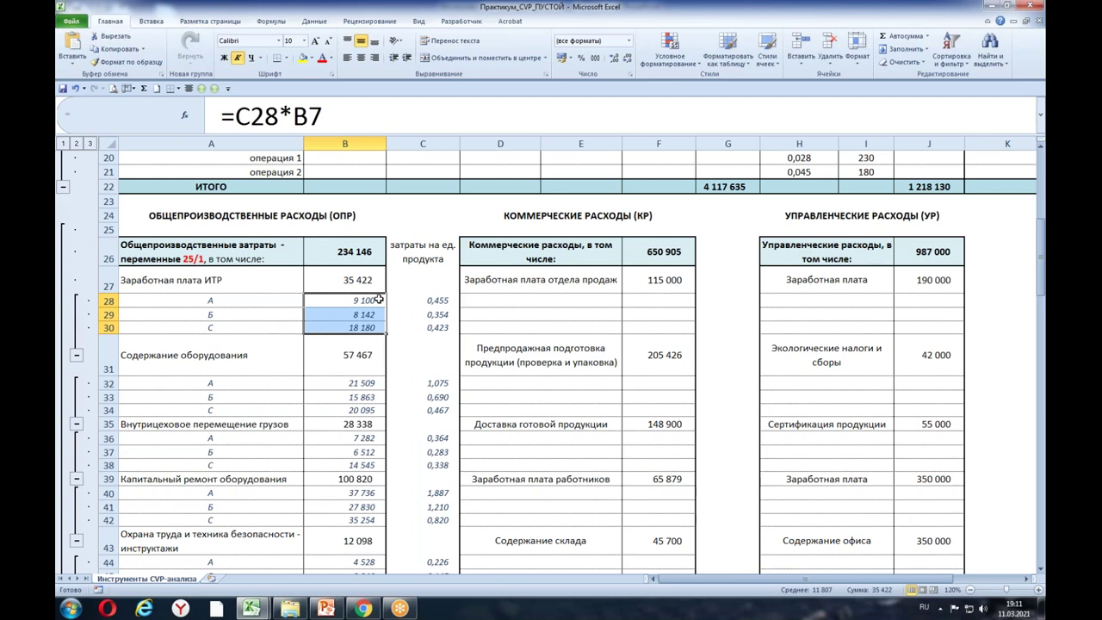
Step: Trace the references in product А's formula in B28 to the per-unit cost in C28 and the production volume in B7
left_click(377, 299)
double_click(377, 299)
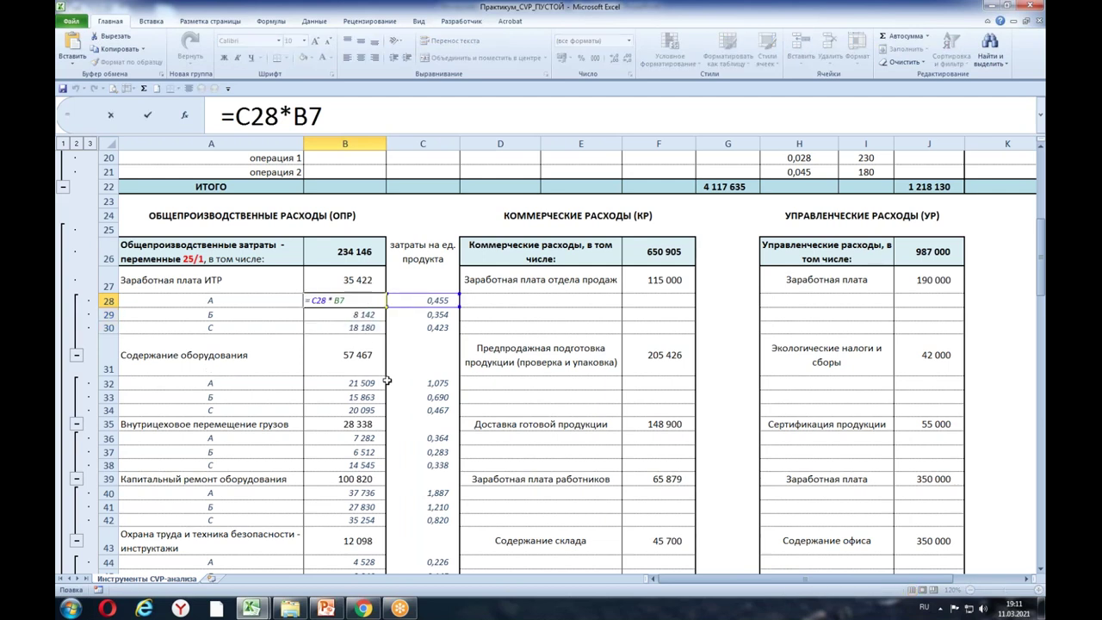
left_click(345, 335)
left_click(362, 298)
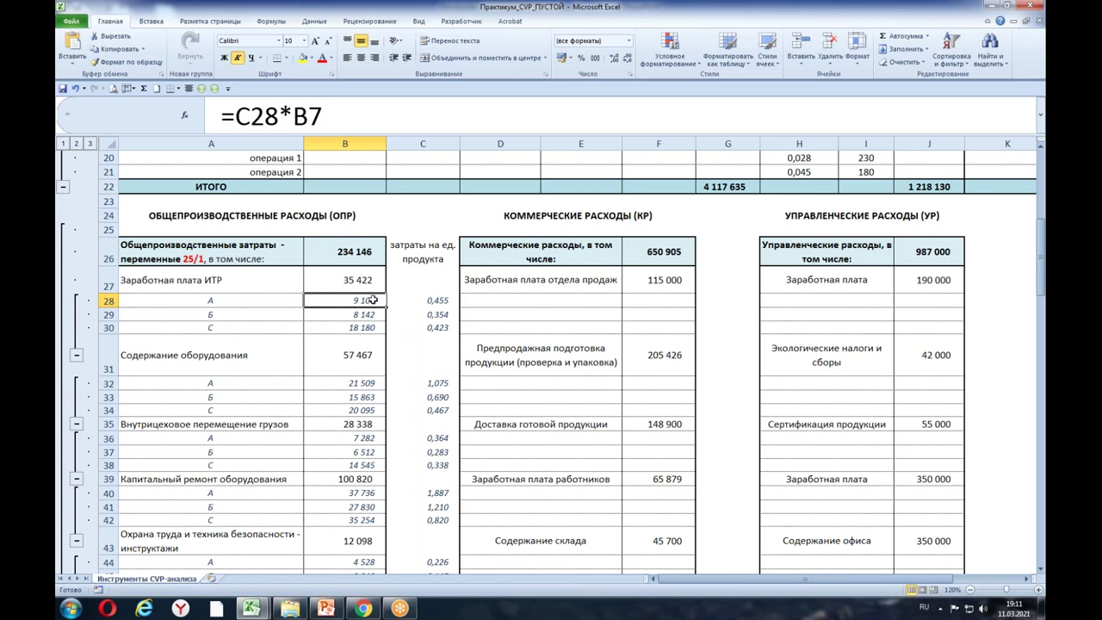
double_click(372, 300)
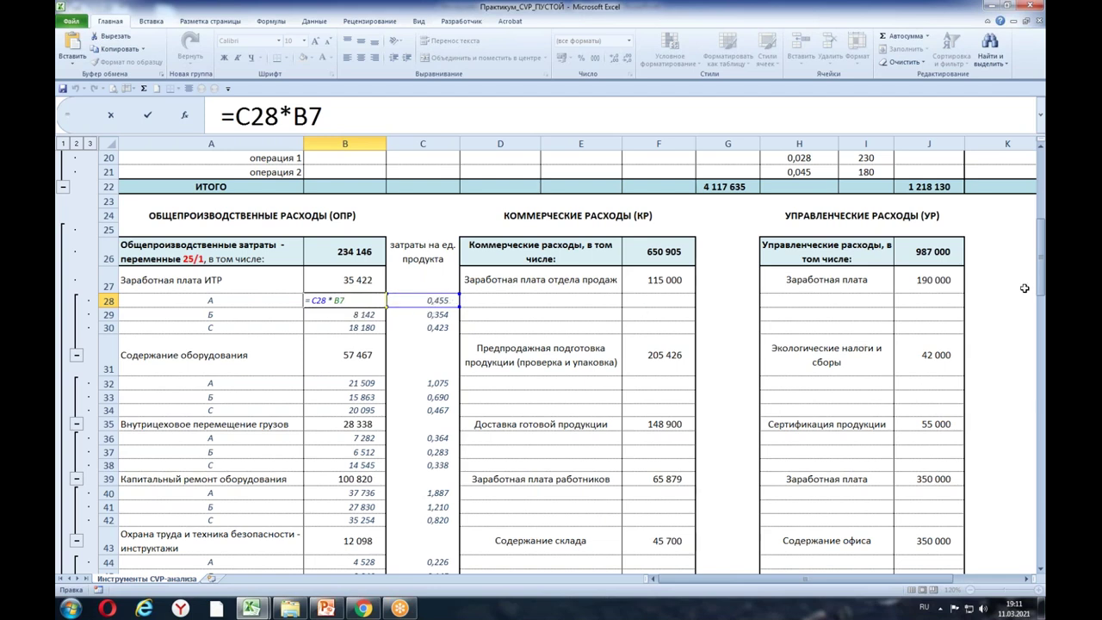
left_click_drag(1043, 281, 1045, 220)
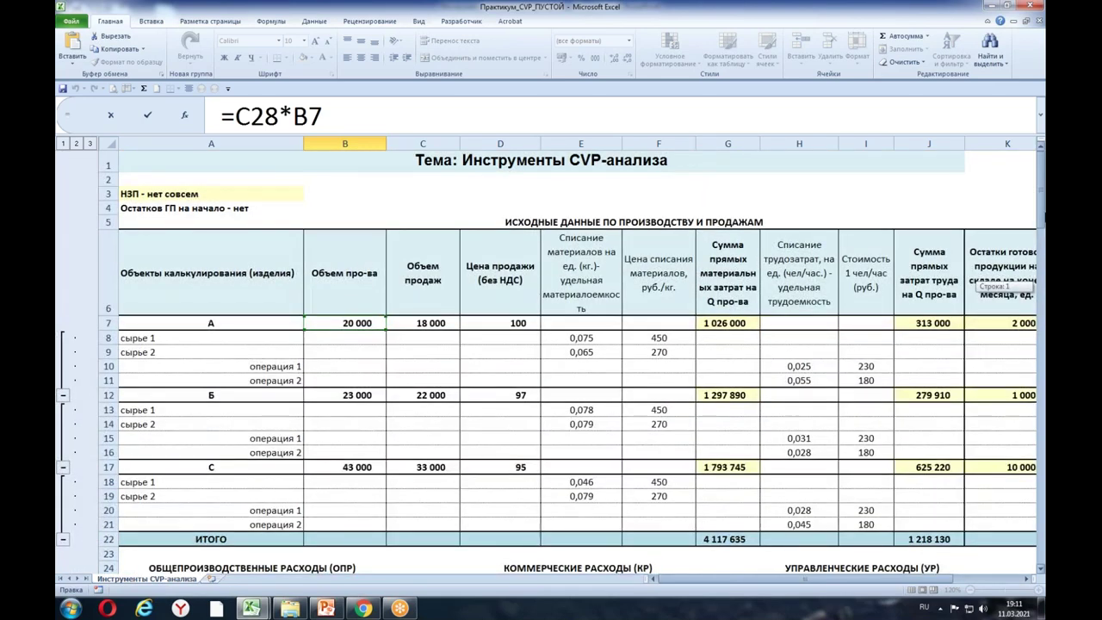
left_click_drag(1046, 218, 1044, 277)
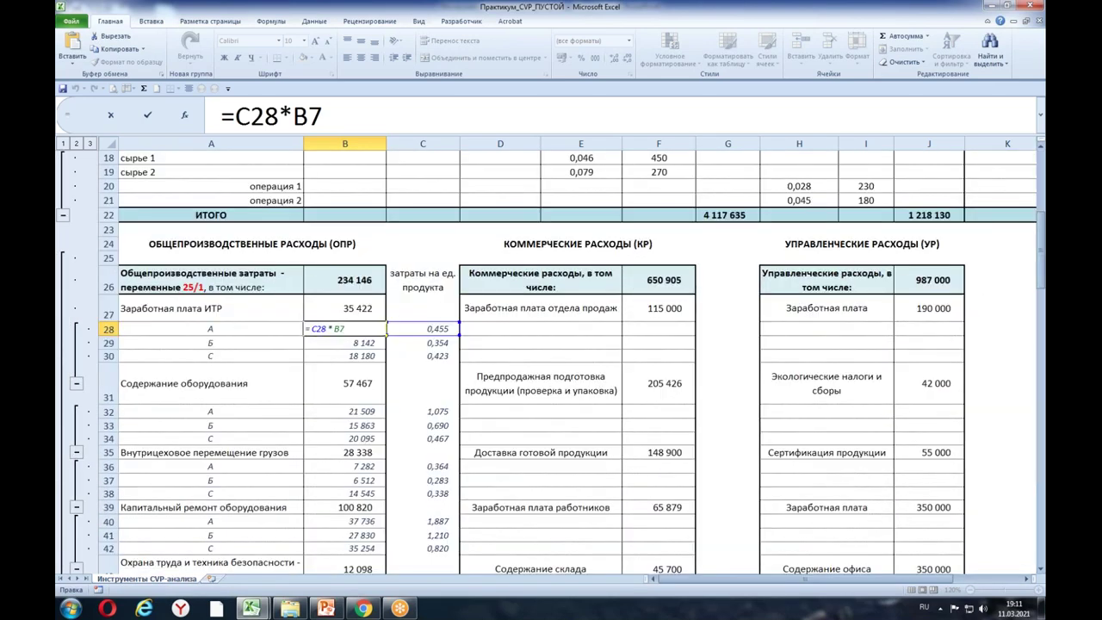
key("Return")
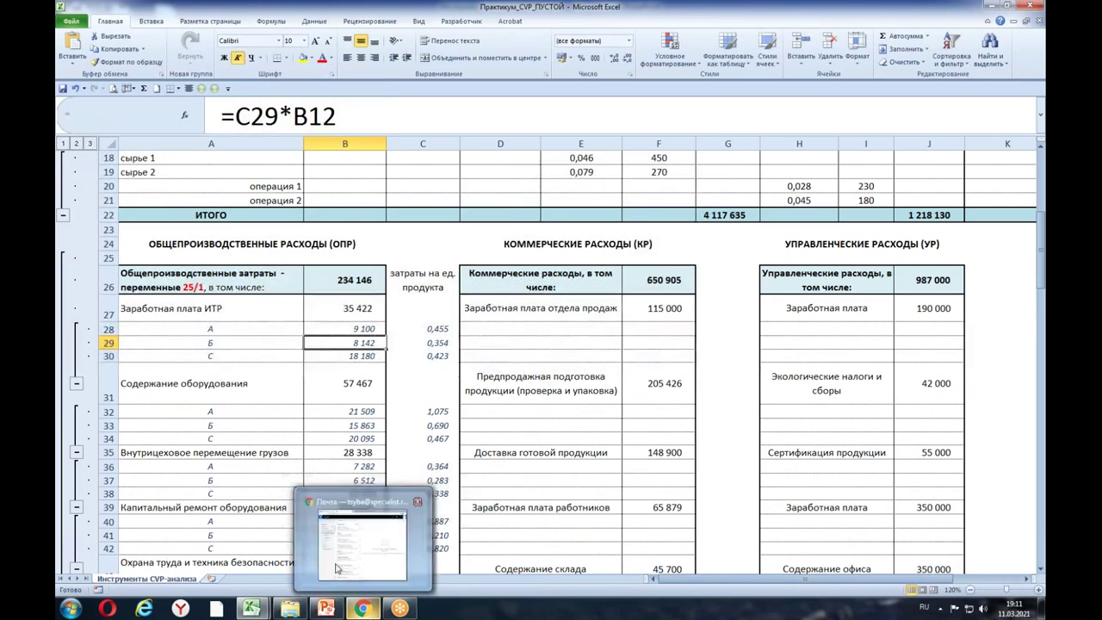
Step: Review the variable overhead items and their amounts, from the product split of Заработная плата ИТР through Охрана труда и техника безопасности
left_click(366, 328)
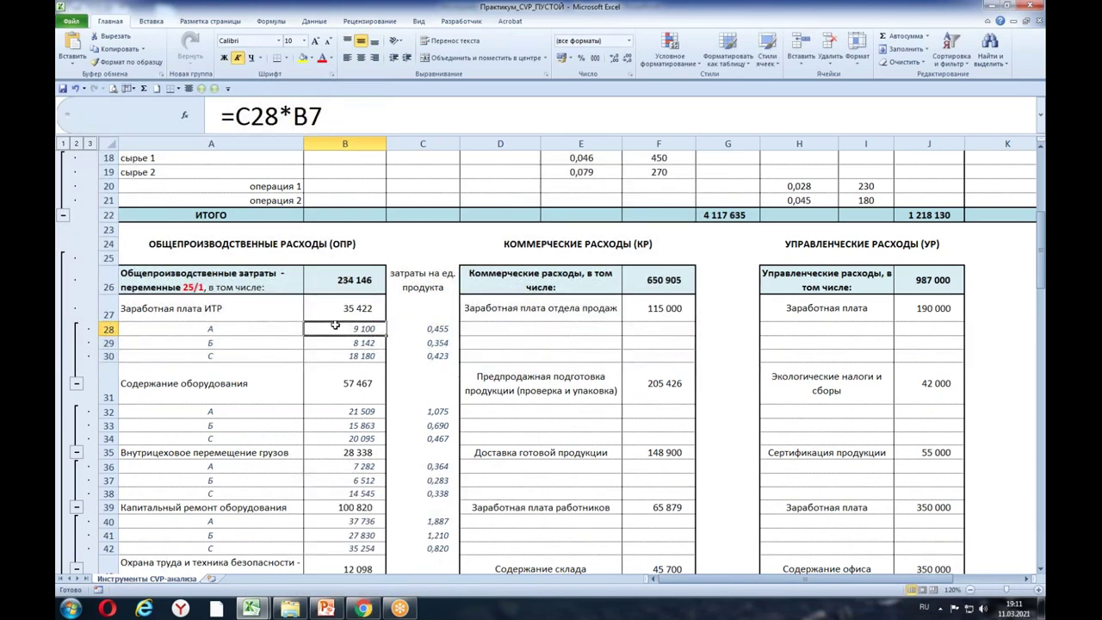
left_click(197, 327)
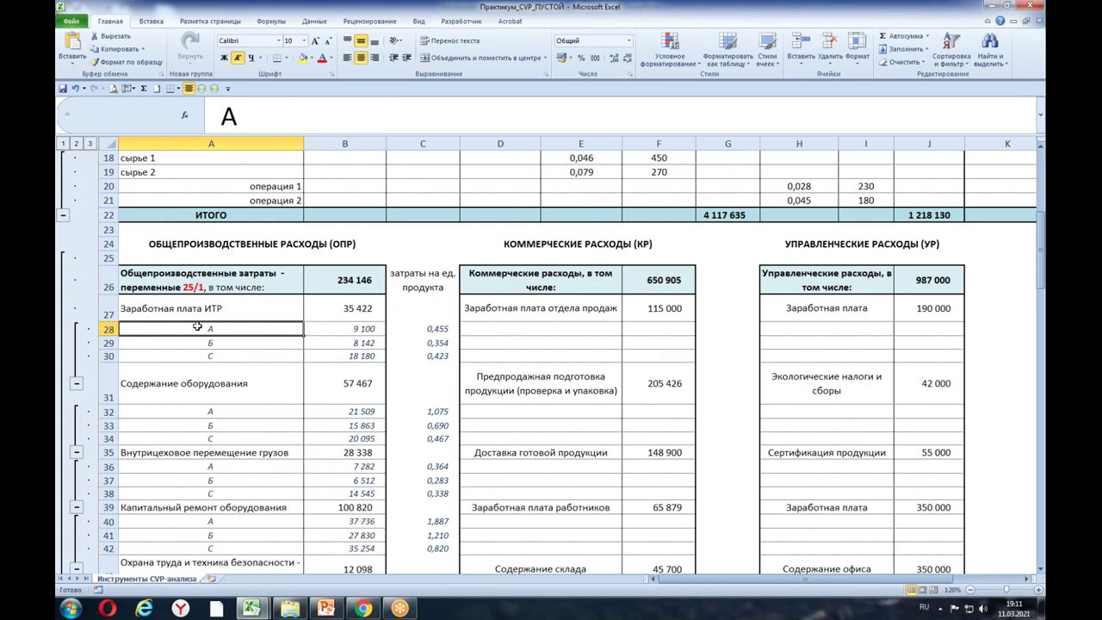
left_click_drag(170, 345, 335, 351)
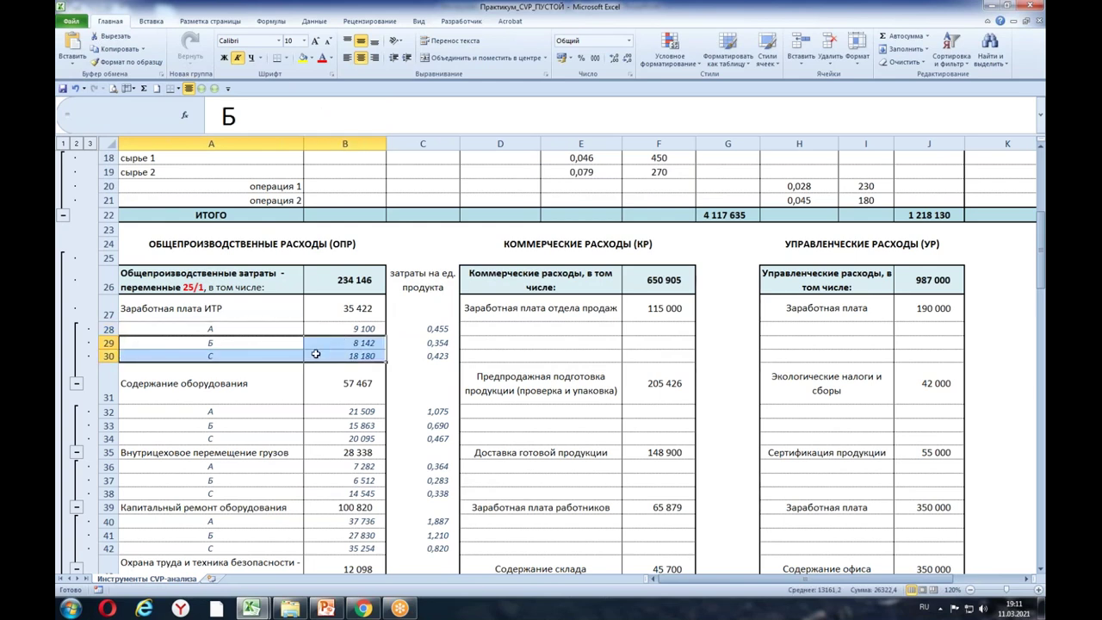
left_click_drag(181, 392, 342, 392)
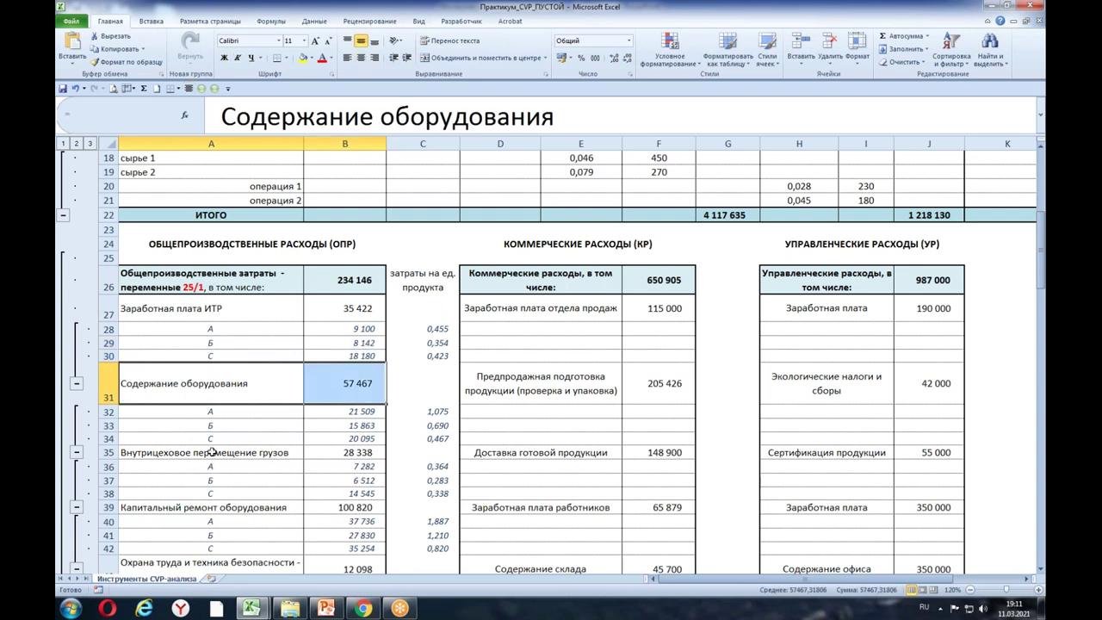
left_click_drag(211, 452, 345, 455)
left_click_drag(222, 508, 365, 507)
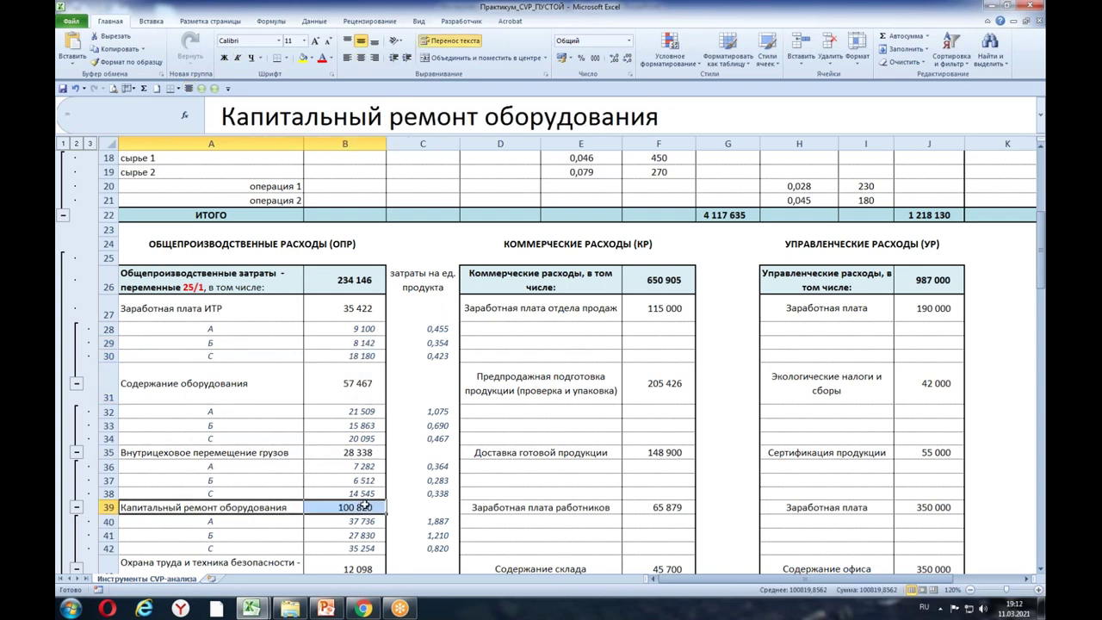
left_click_drag(228, 570, 356, 570)
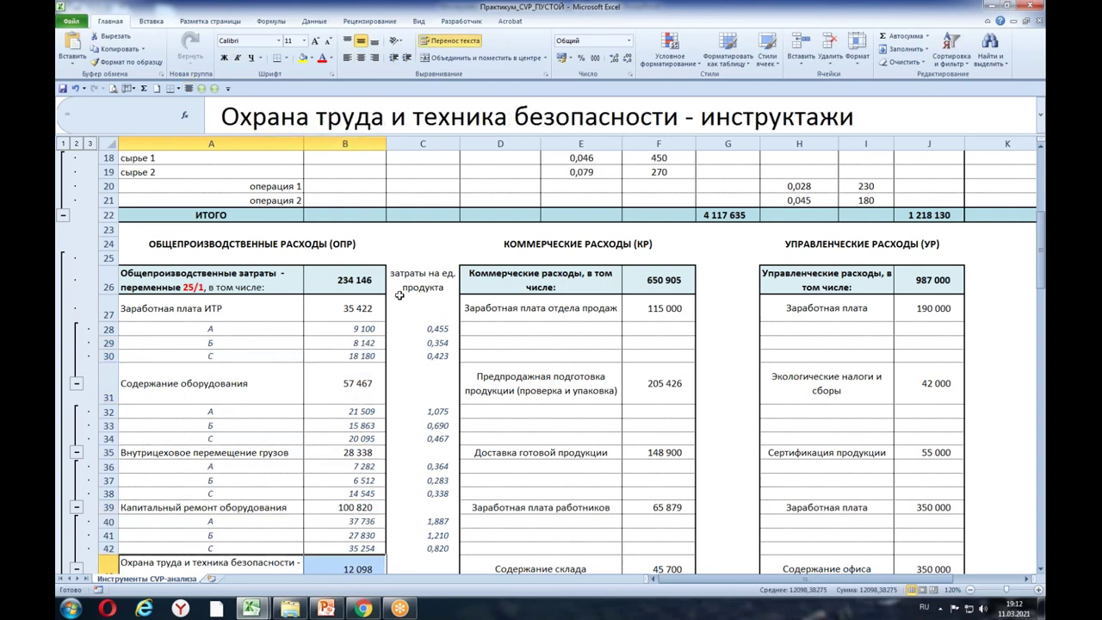
left_click(366, 329)
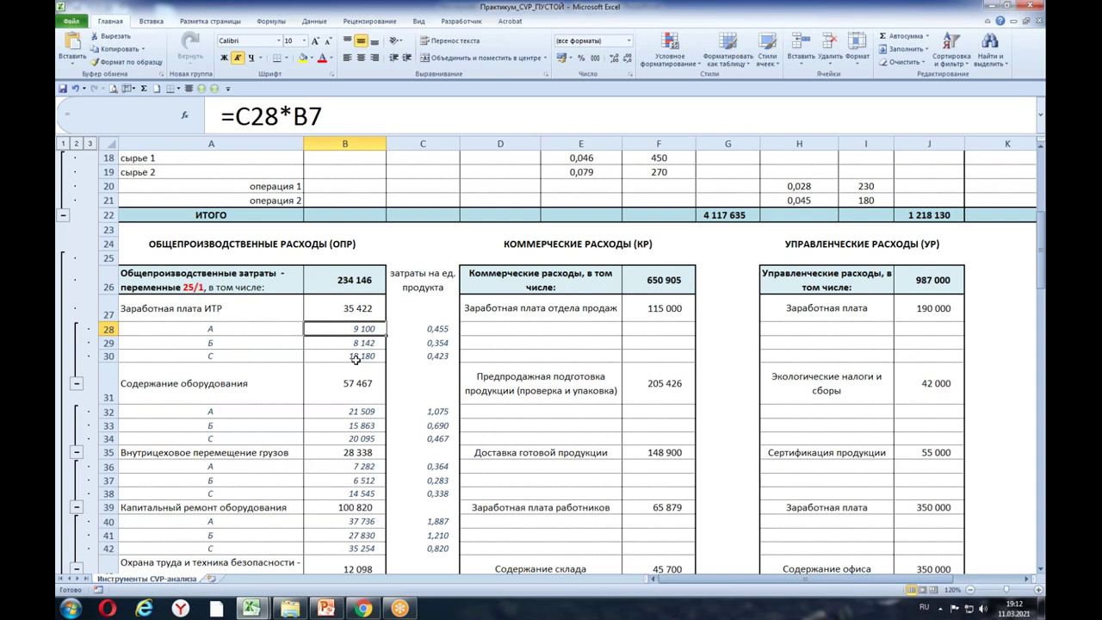
Step: Compare the Заработная плата ИТР formulas for products А and Б in B28 and B29 with the production volumes in rows 7 and 12
left_click(366, 343)
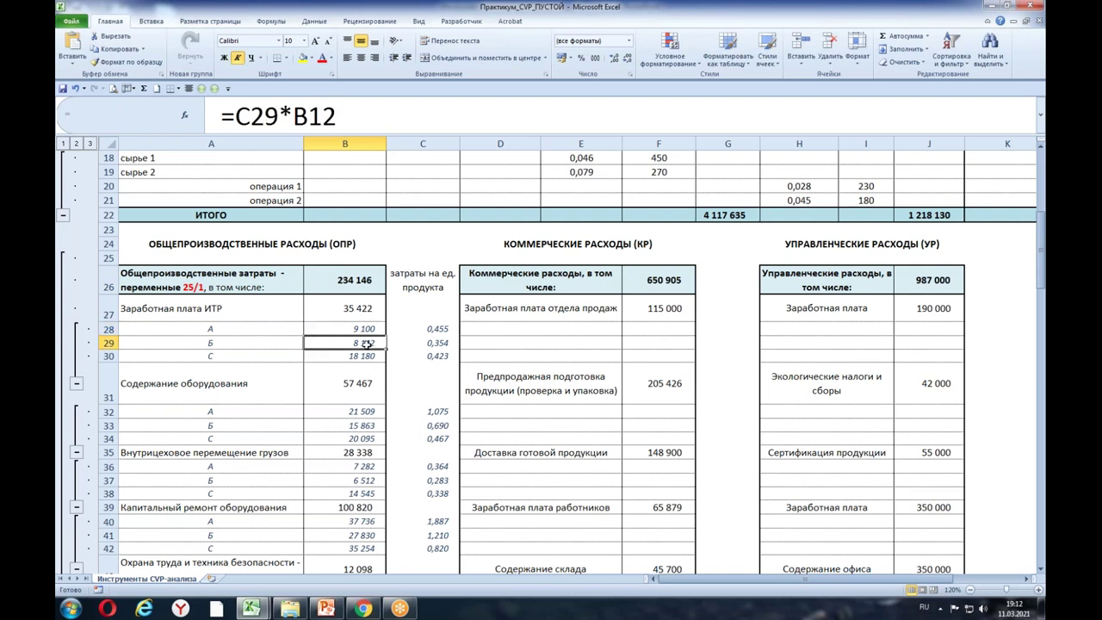
left_click(356, 327)
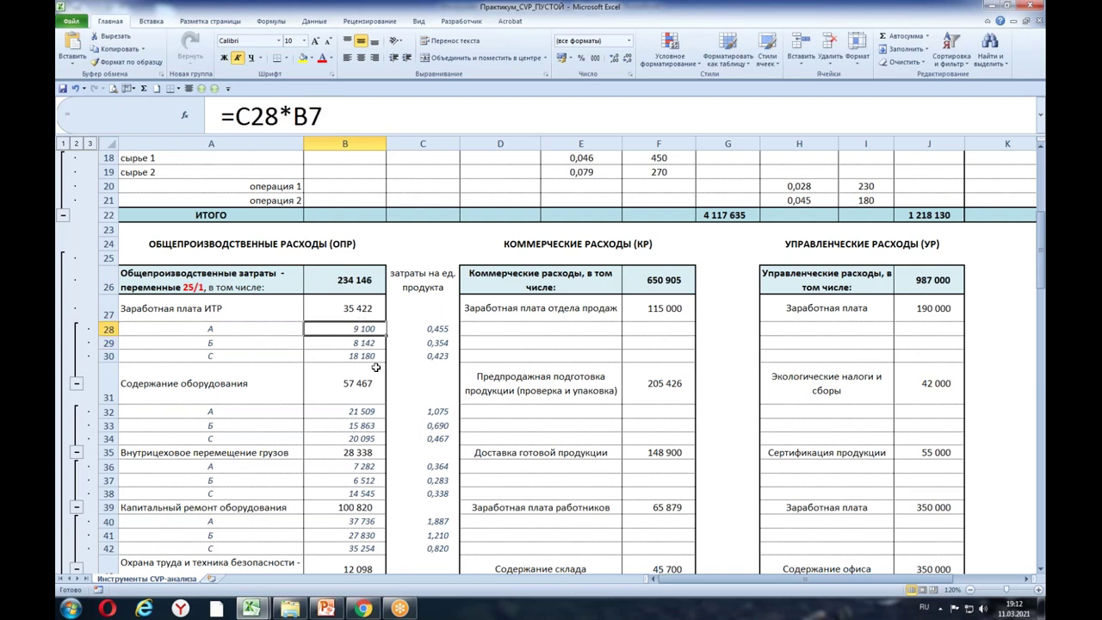
left_click(428, 354)
left_click(338, 328)
left_click_drag(1040, 272, 1044, 223)
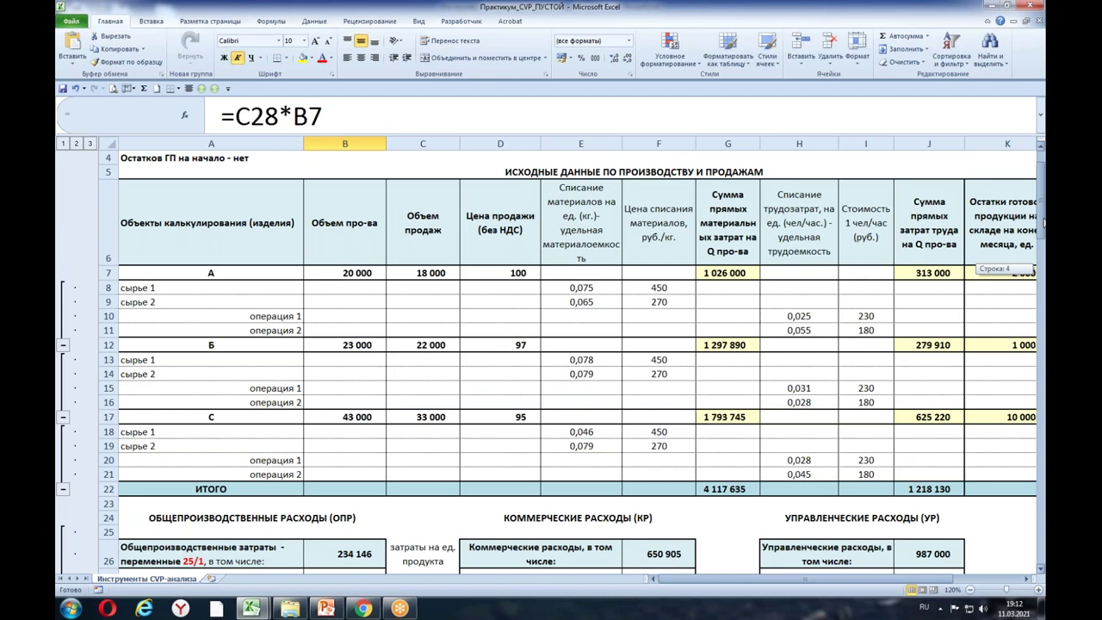
left_click_drag(1044, 223, 1044, 259)
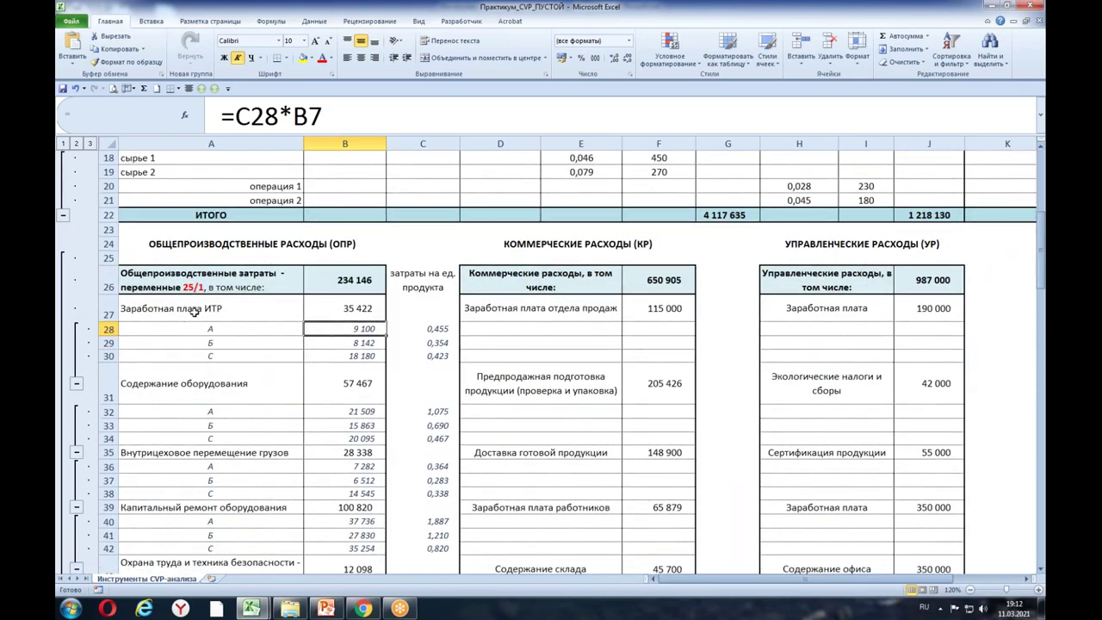
Step: Inspect the cell references inside product А's formula in B28 and leave the formula as it is
left_click(353, 343)
left_click(341, 327)
left_click(360, 344)
double_click(374, 329)
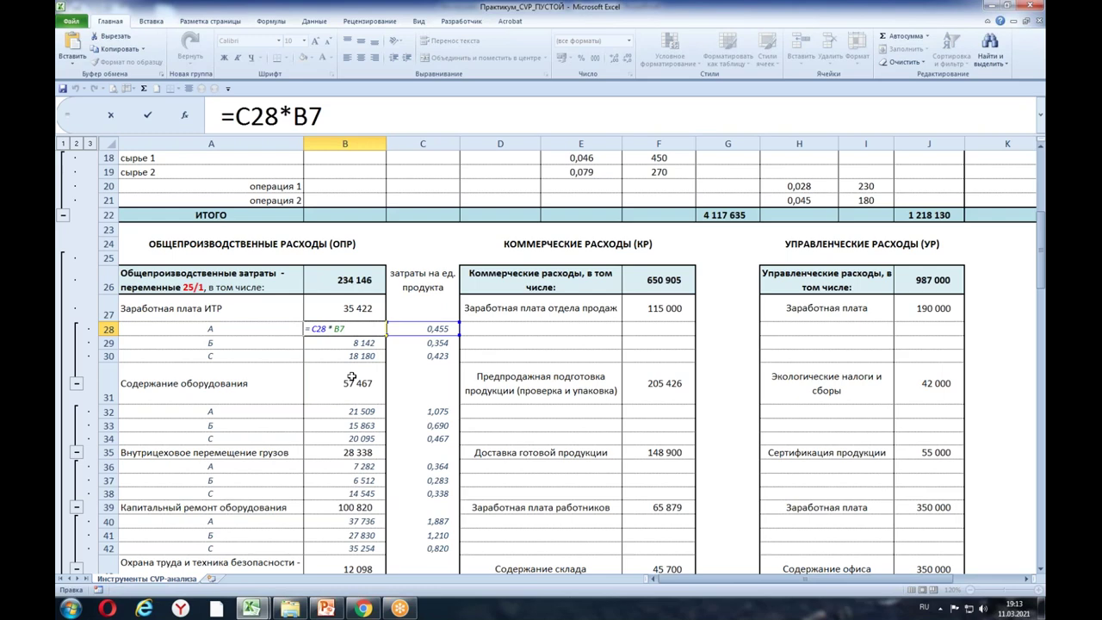
left_click(354, 367)
left_click(360, 327)
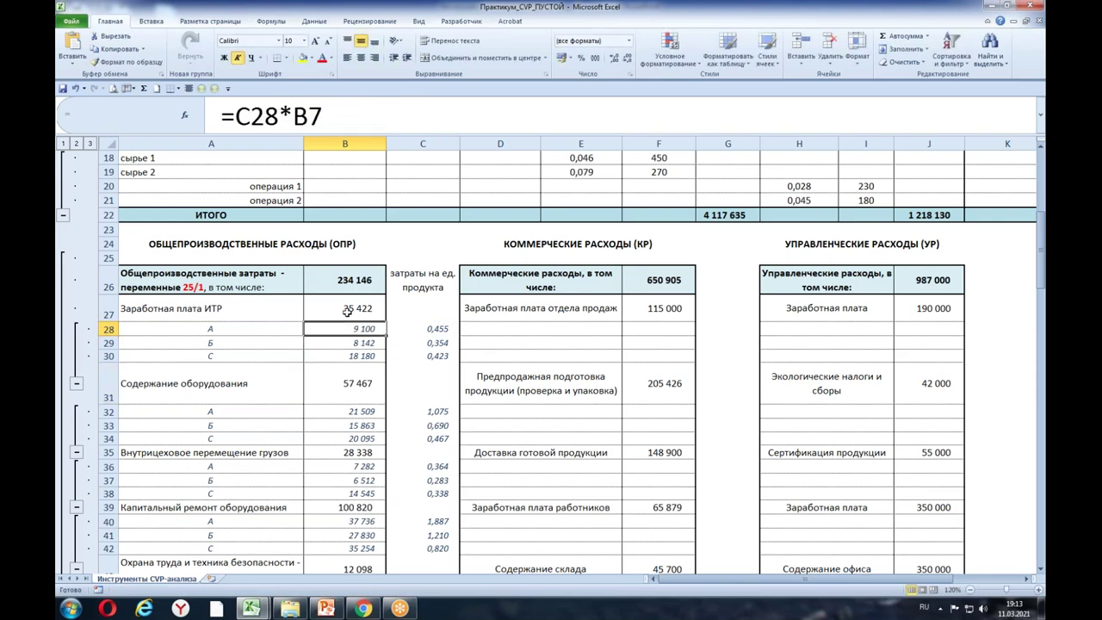
Step: Highlight product А's amount in B28 with yellow fill and set its production volume in B7 to 25000
left_click(303, 61)
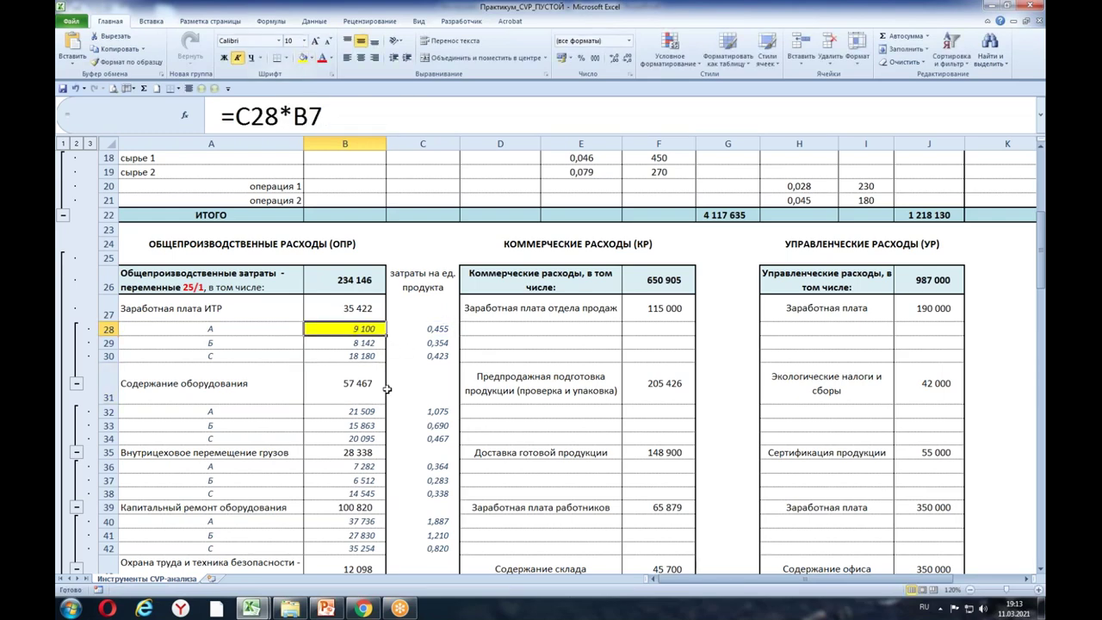
left_click(1042, 472)
left_click_drag(1042, 370, 1044, 206)
left_click(345, 321)
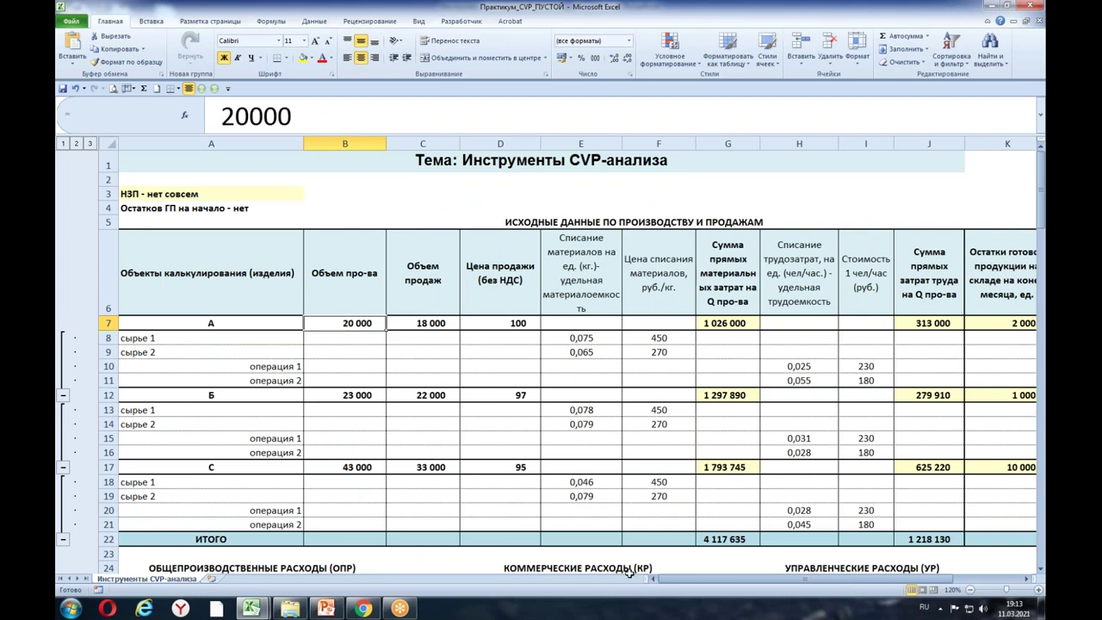
type("25")
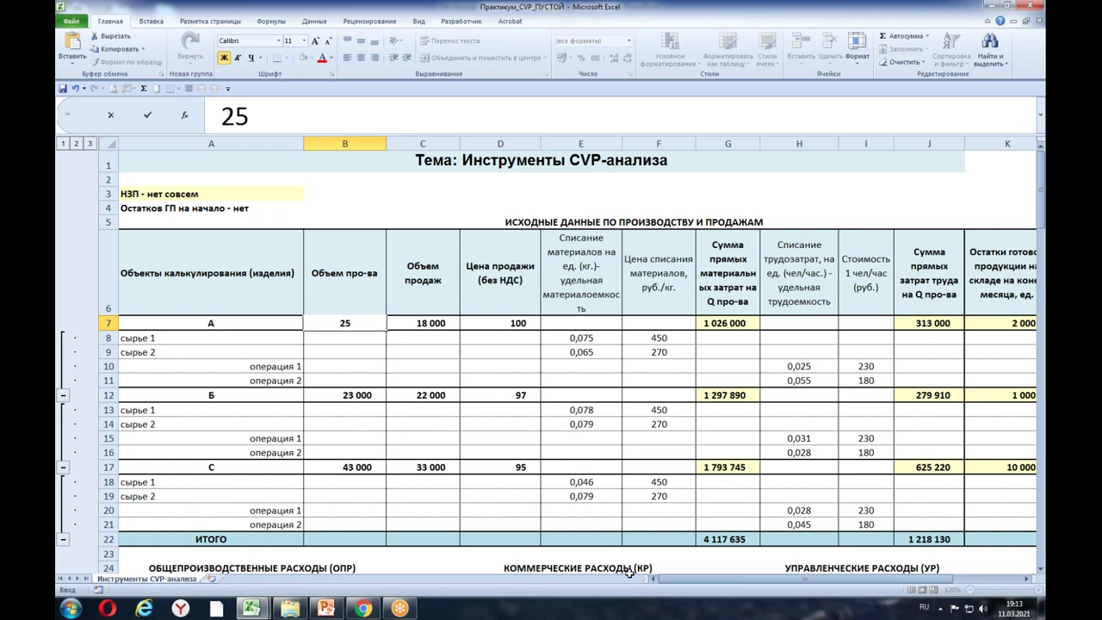
type("000")
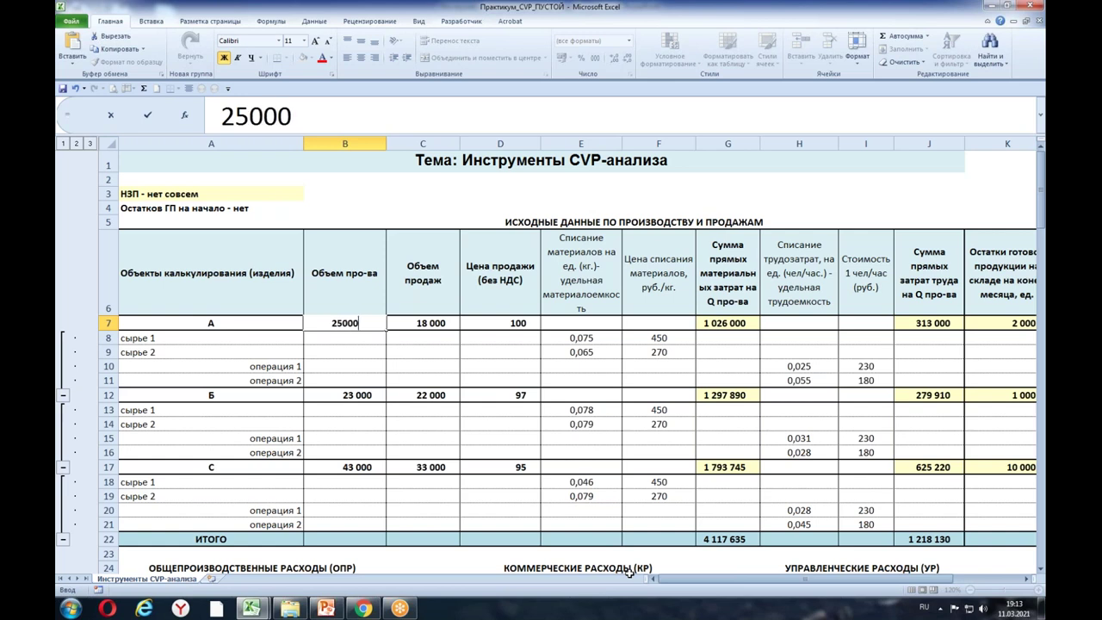
left_click(364, 208)
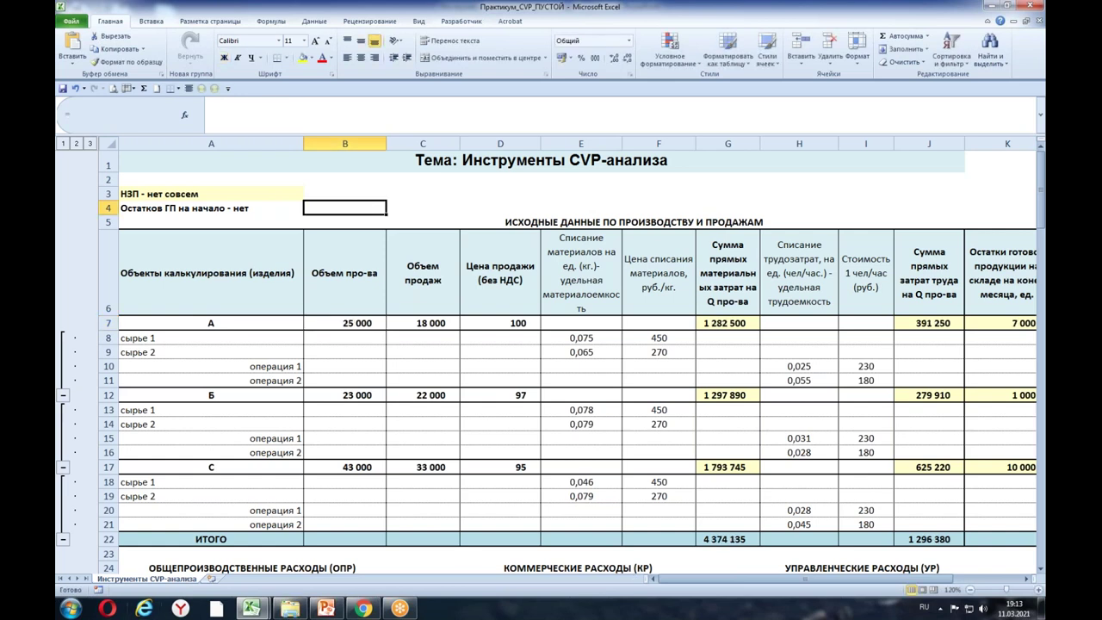
Step: Check the recalculated variable overhead amount in B28 and undo the change to product А's production volume
left_click_drag(1042, 189, 1042, 246)
left_click(355, 256)
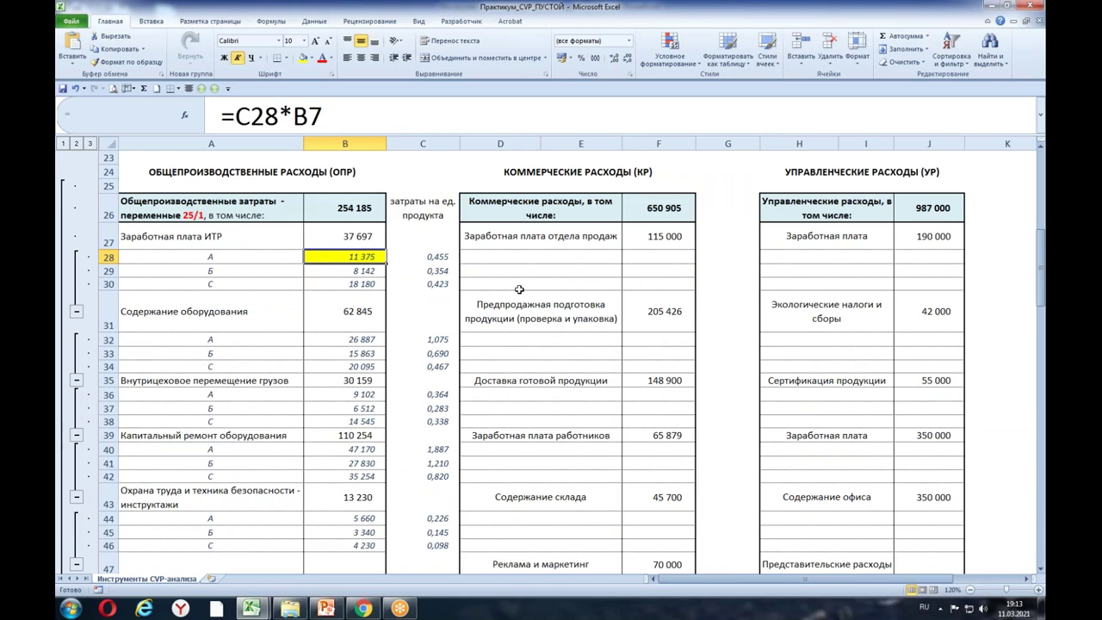
left_click(76, 90)
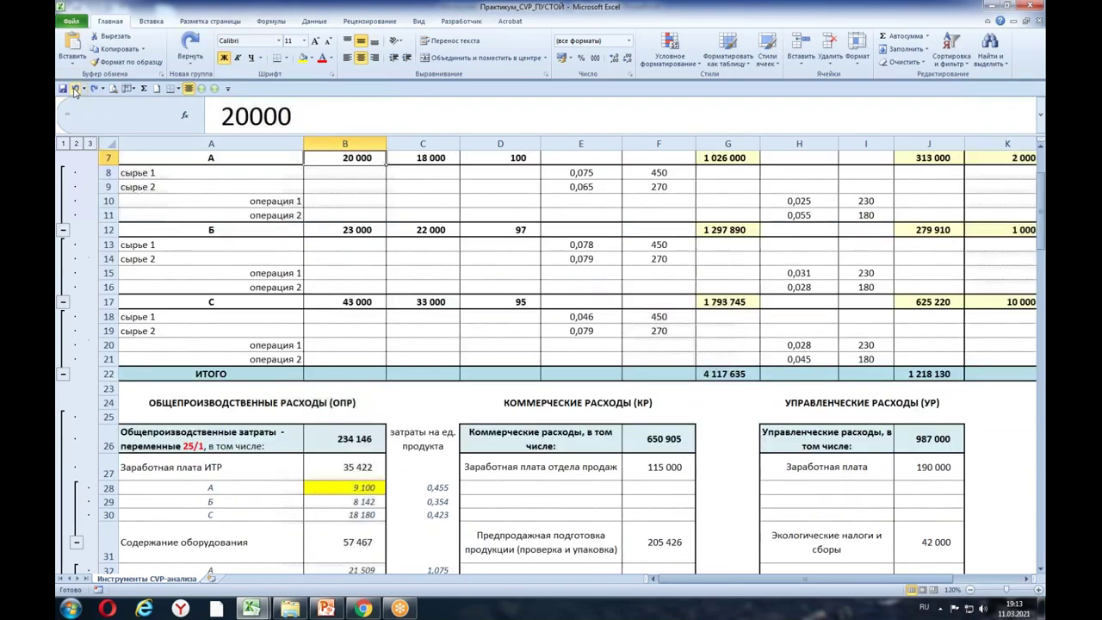
Step: Change the fill of product А's amount in B28 to white
left_click(371, 475)
left_click(371, 489)
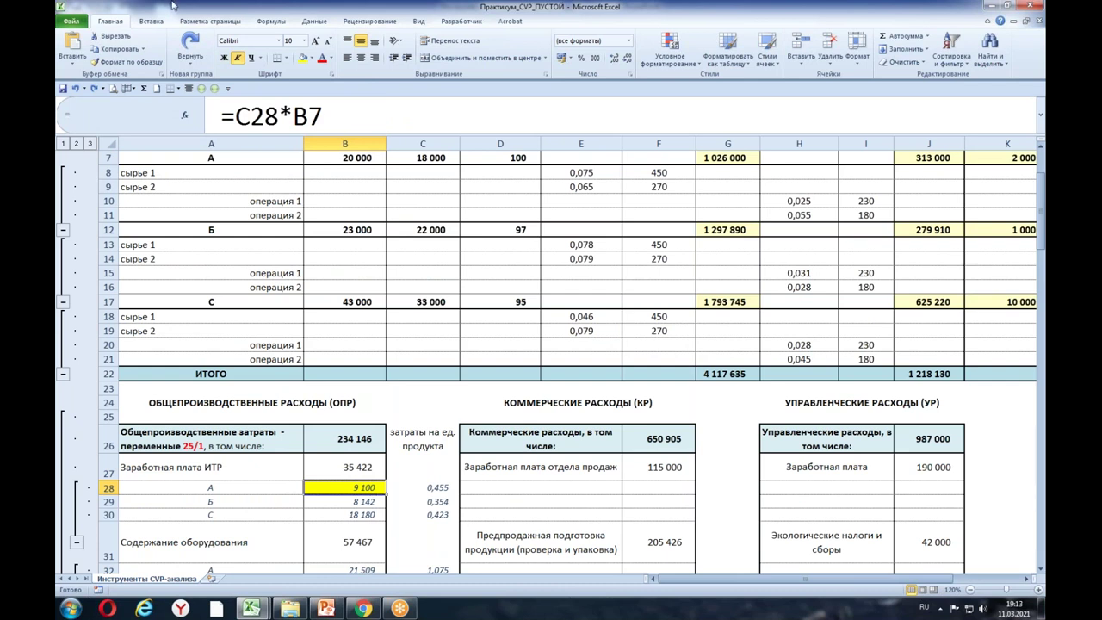
left_click(312, 58)
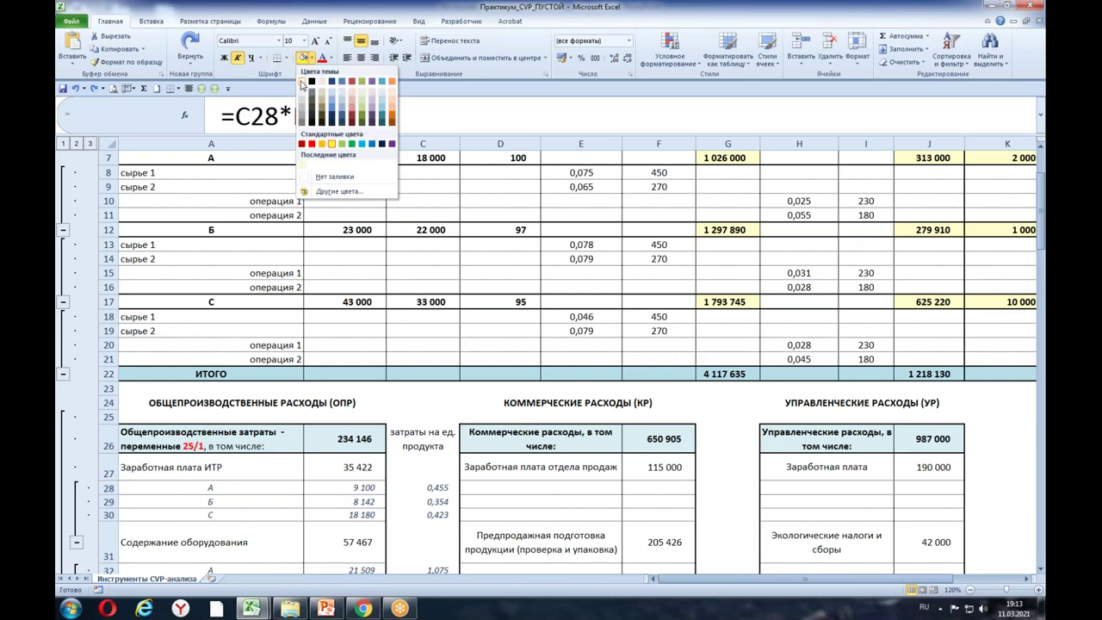
left_click(302, 82)
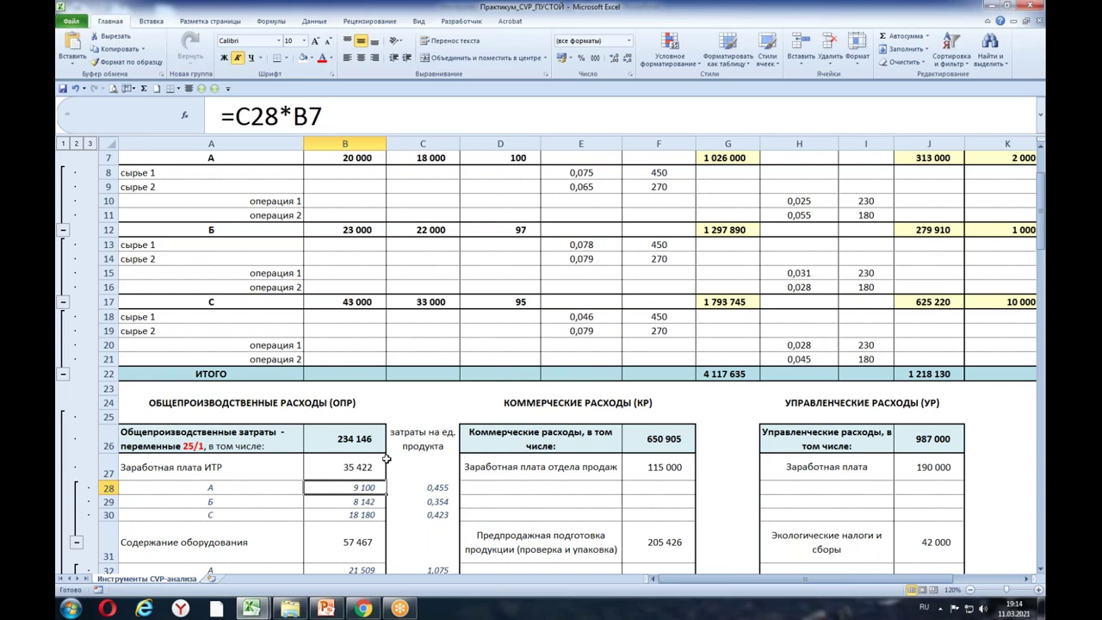
Step: Review how the formulas in B28 and B29 multiply per-unit cost by production volume for products А and Б
left_click(377, 505)
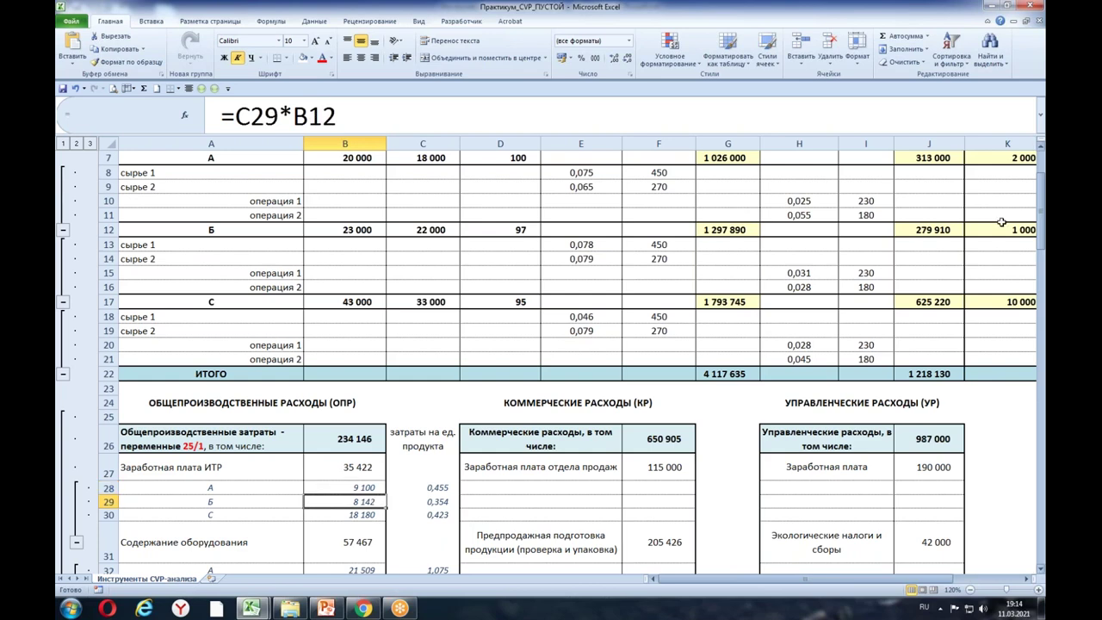
left_click_drag(1040, 207, 1041, 233)
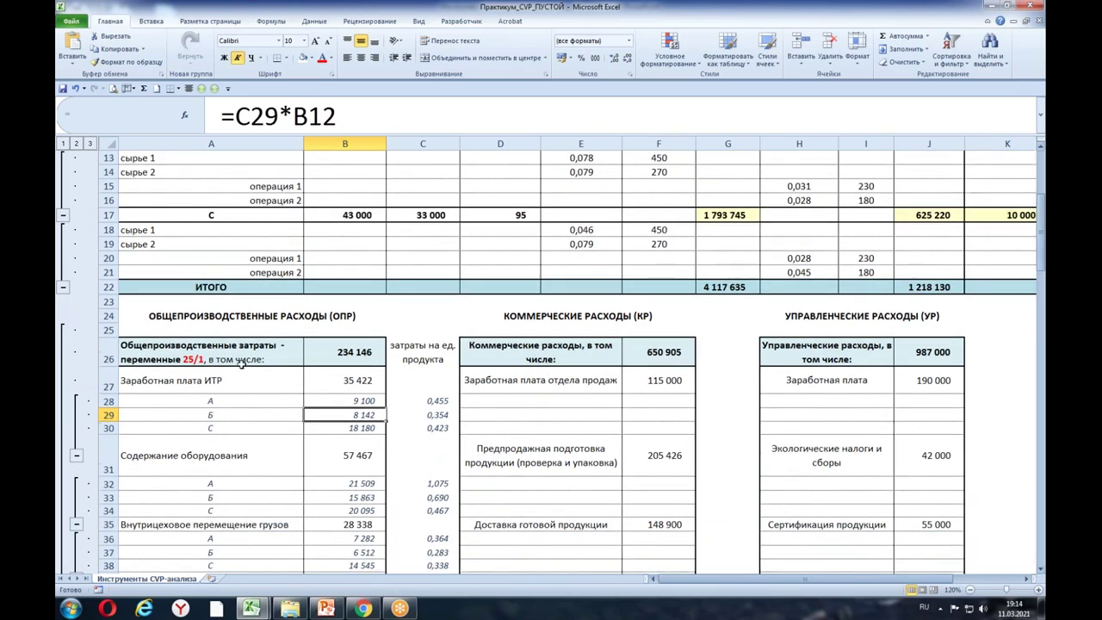
left_click(361, 400)
double_click(361, 400)
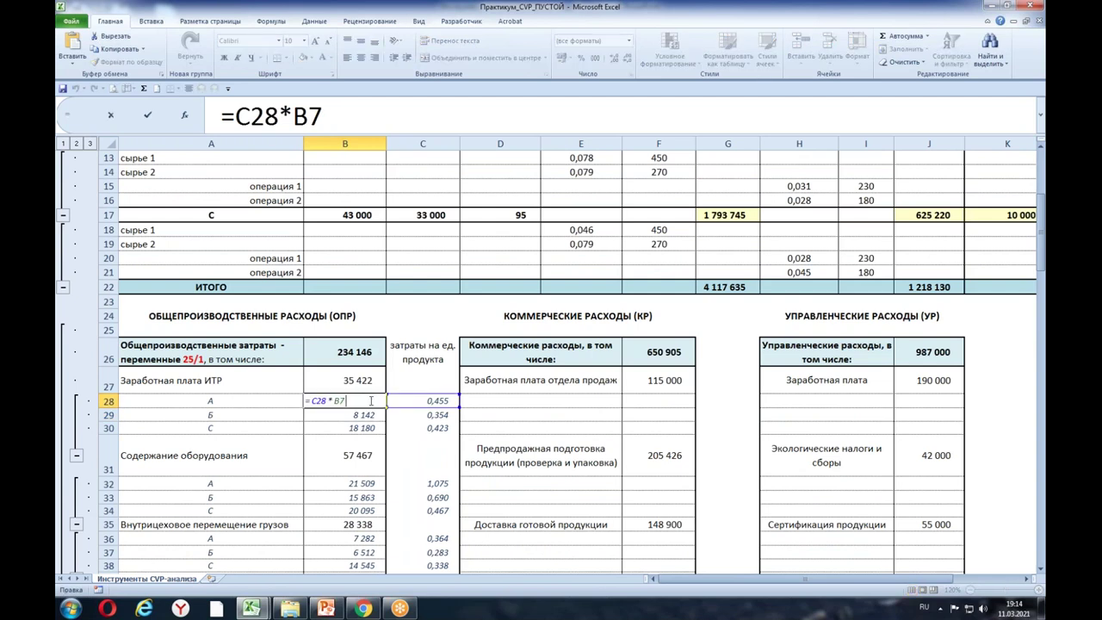
left_click(382, 416)
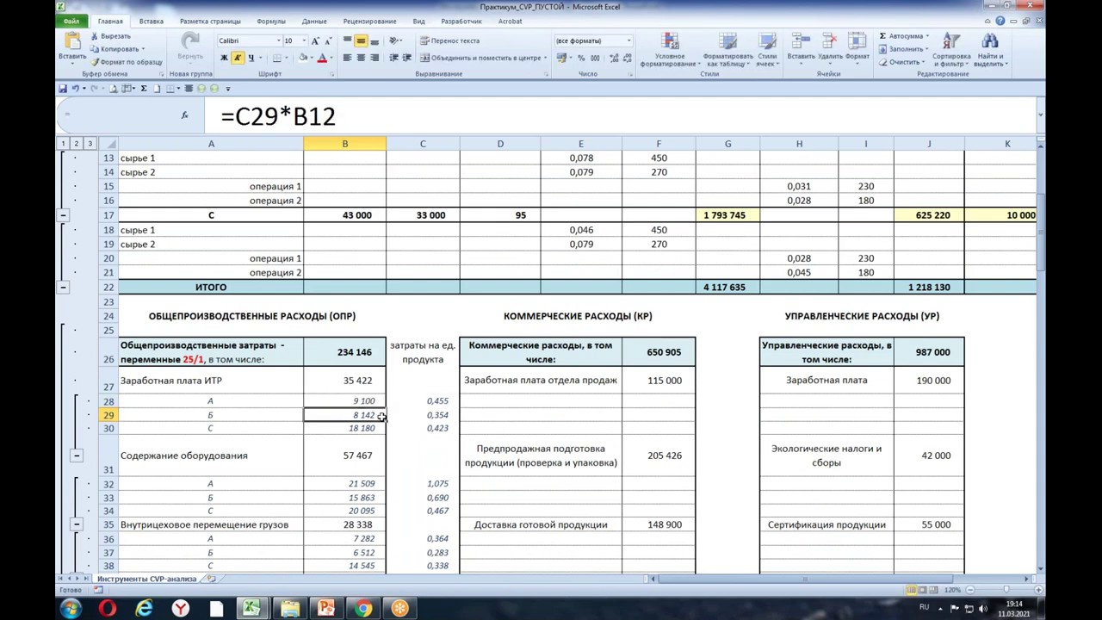
left_click(374, 401)
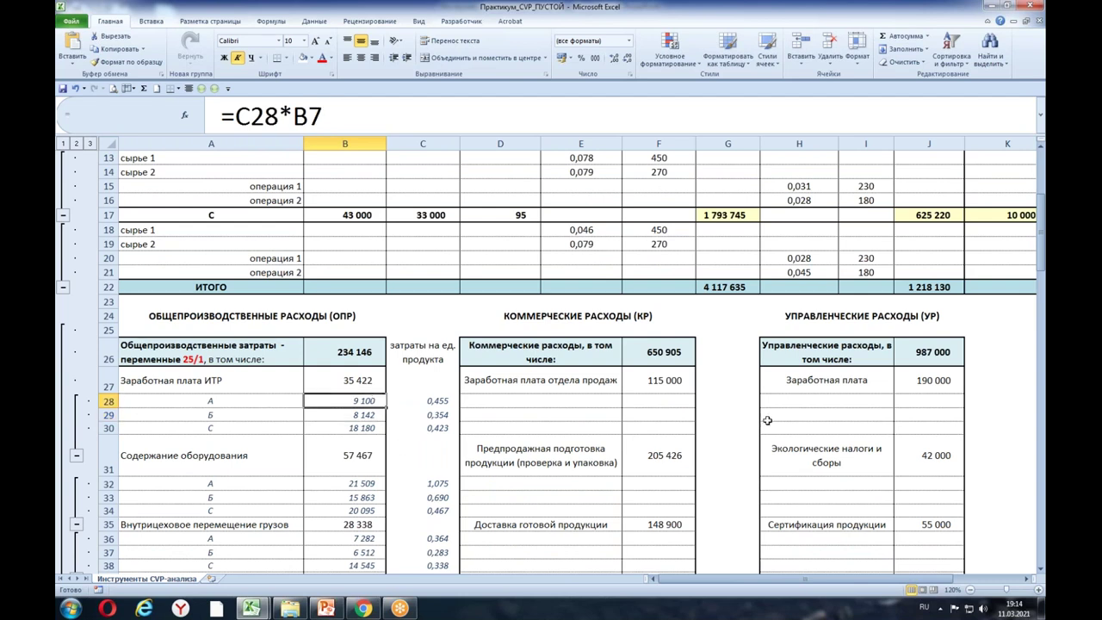
Step: Examine the Отчет о прибылях и убытках below the overhead sections, including product А's revenue formula in B58
left_click_drag(1044, 238, 1045, 315)
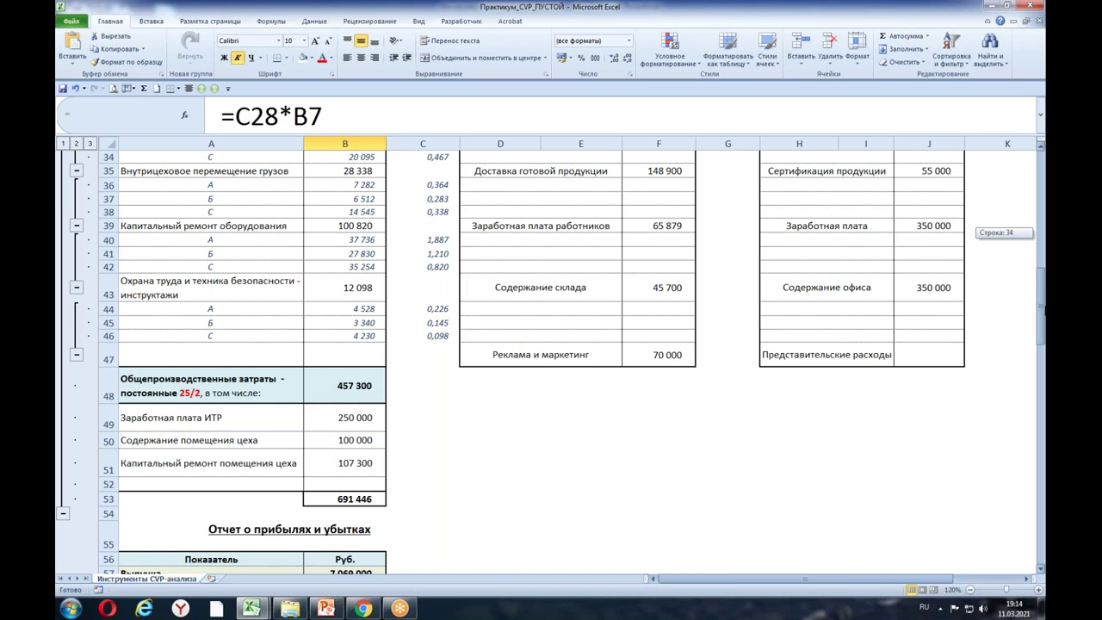
left_click_drag(1044, 310, 1043, 329)
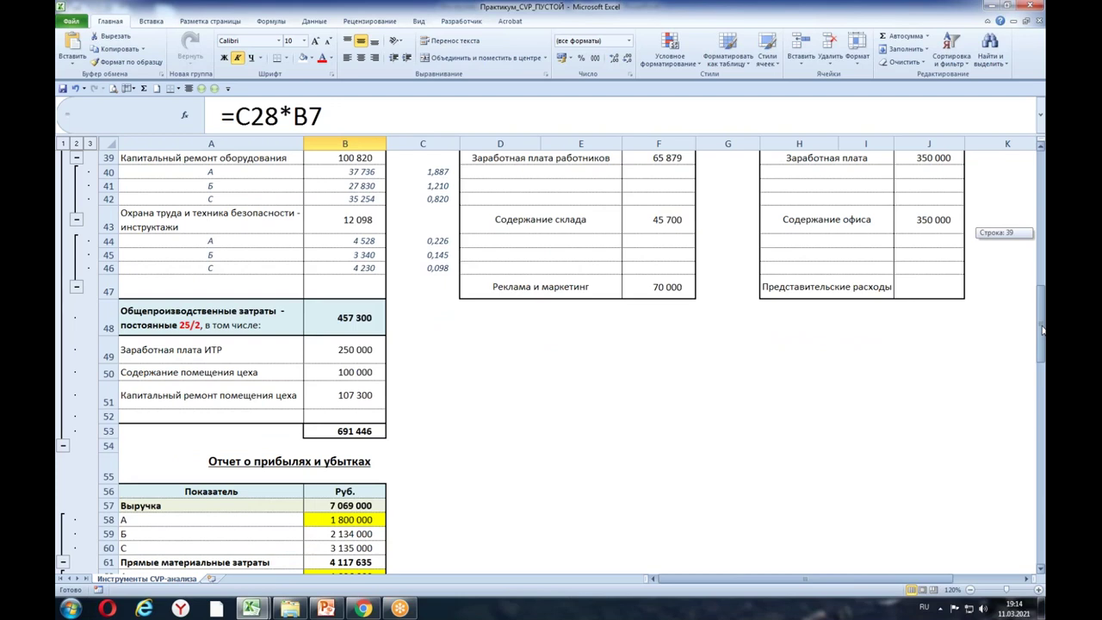
left_click_drag(1043, 329, 1043, 337)
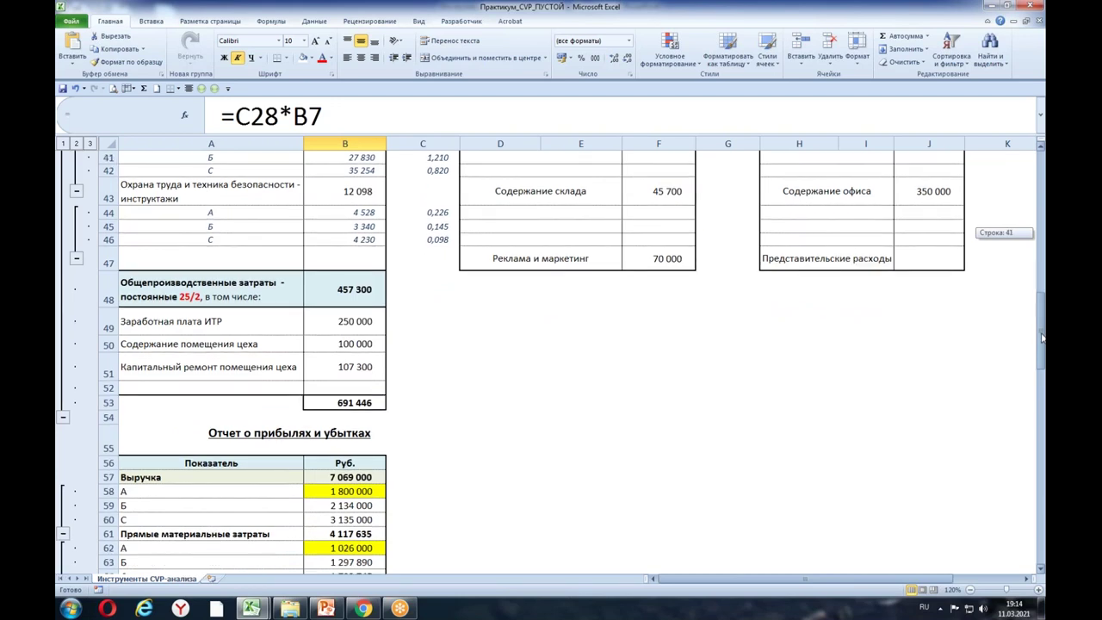
left_click_drag(1043, 338, 1043, 346)
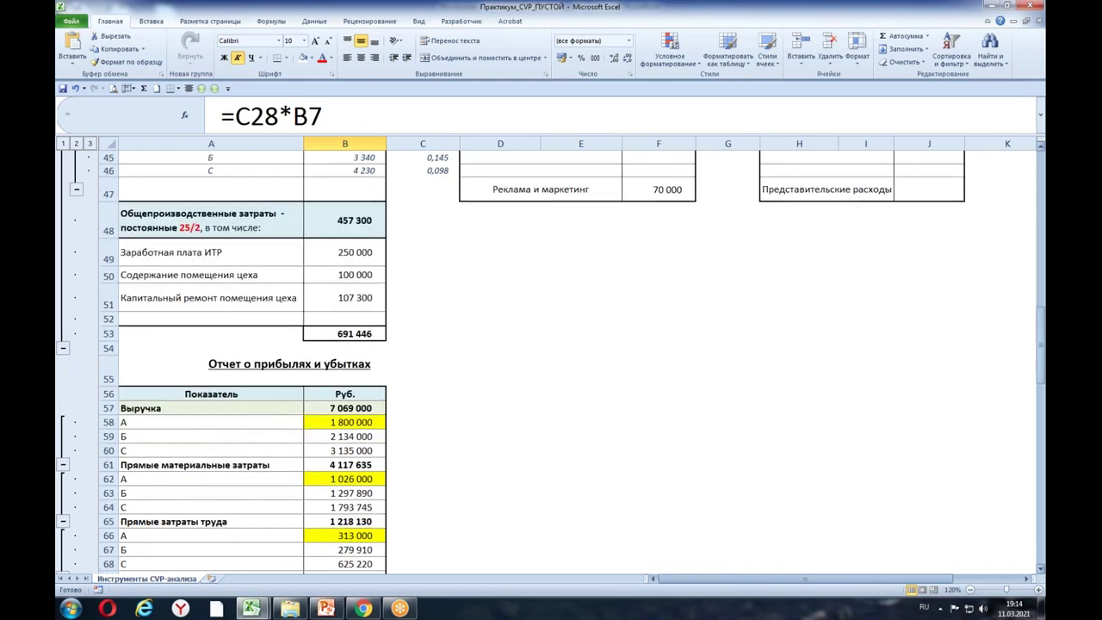
left_click(508, 434)
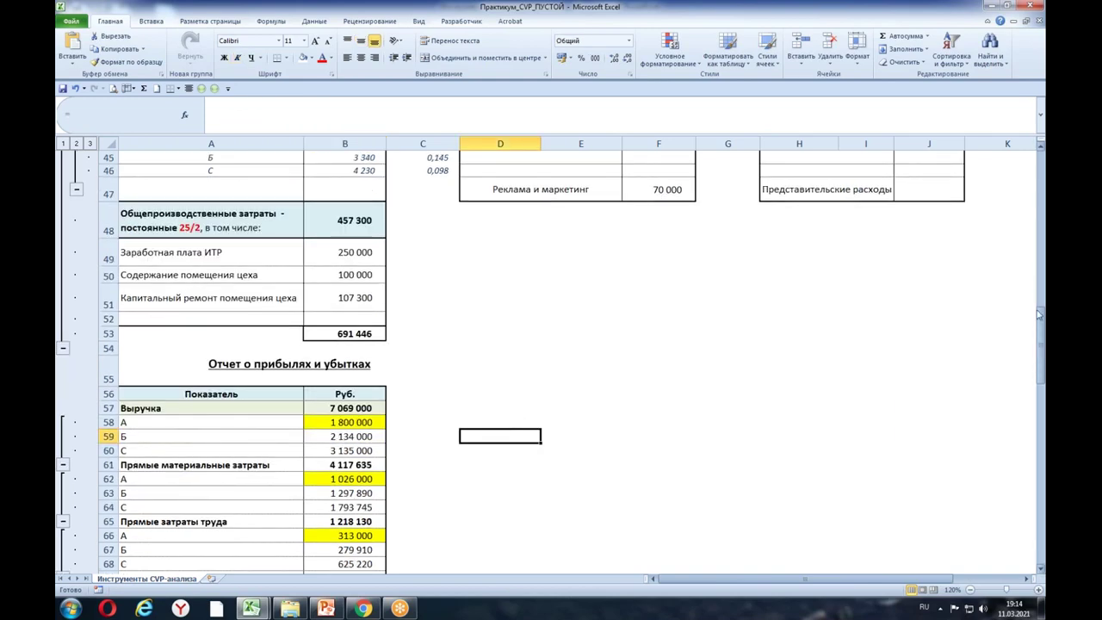
mouse_move(1042, 317)
left_mouse_down()
mouse_move(1042, 407)
mouse_move(1042, 326)
left_mouse_up()
left_click(453, 398)
left_click_drag(365, 397, 417, 554)
left_click(479, 353)
left_click_drag(1042, 386, 1040, 375)
left_click(365, 290)
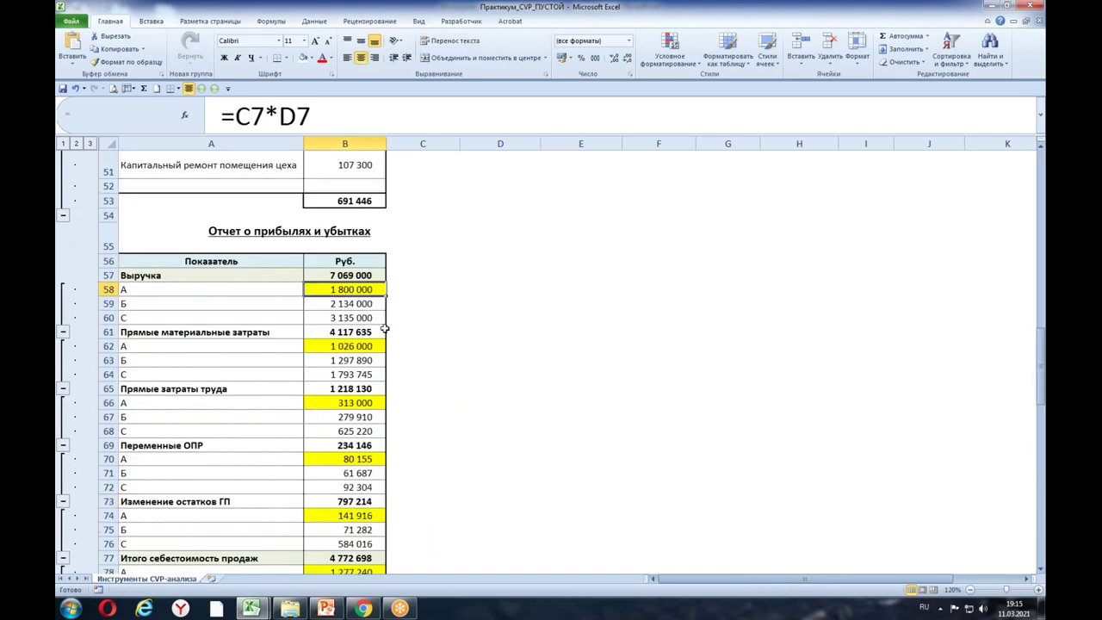
Step: Clear product А's yellow cells for Выручка (B58), Прямые материальные затраты (B62) and Прямые затраты труда (B66)
left_click_drag(1041, 349, 1038, 396)
left_click_drag(1042, 342, 1043, 332)
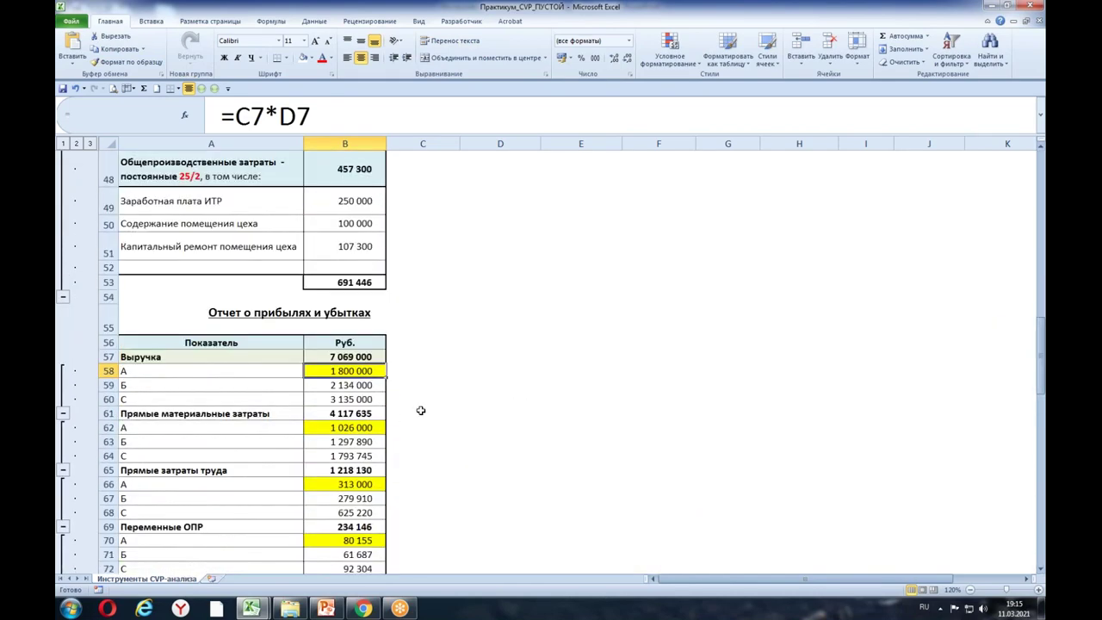
key("Delete")
left_click(375, 426)
key("Delete")
left_click(370, 484)
key("Delete")
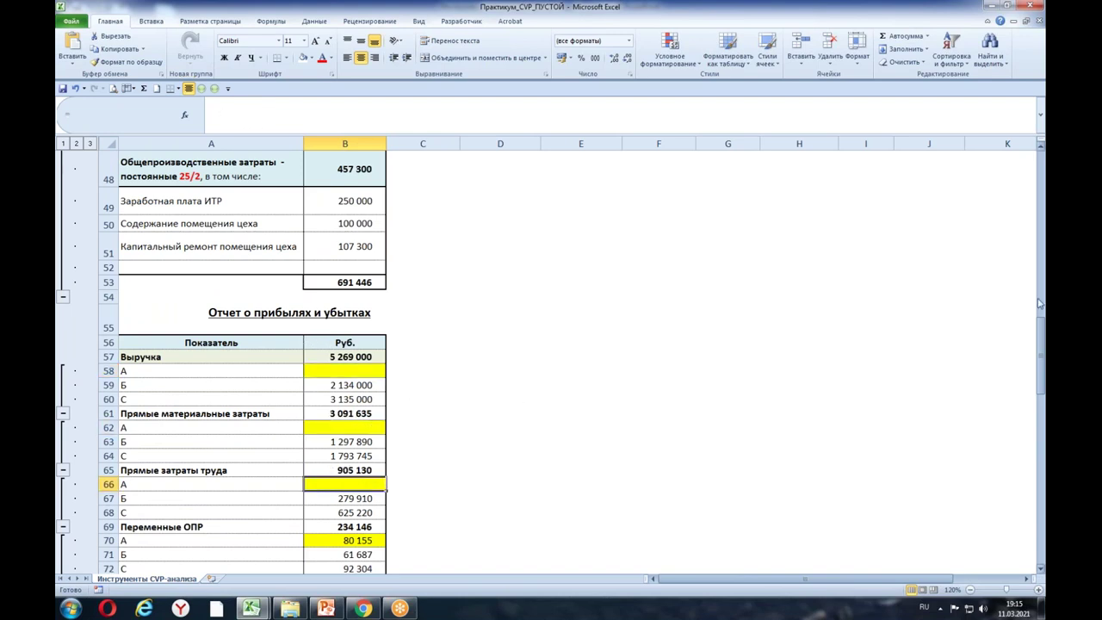
Step: Clear product А's yellow cells for Переменные ОПР (B70), Изменение остатков ГП (B74) and Итого себестоимость продаж (B78)
left_click_drag(1042, 342, 1042, 356)
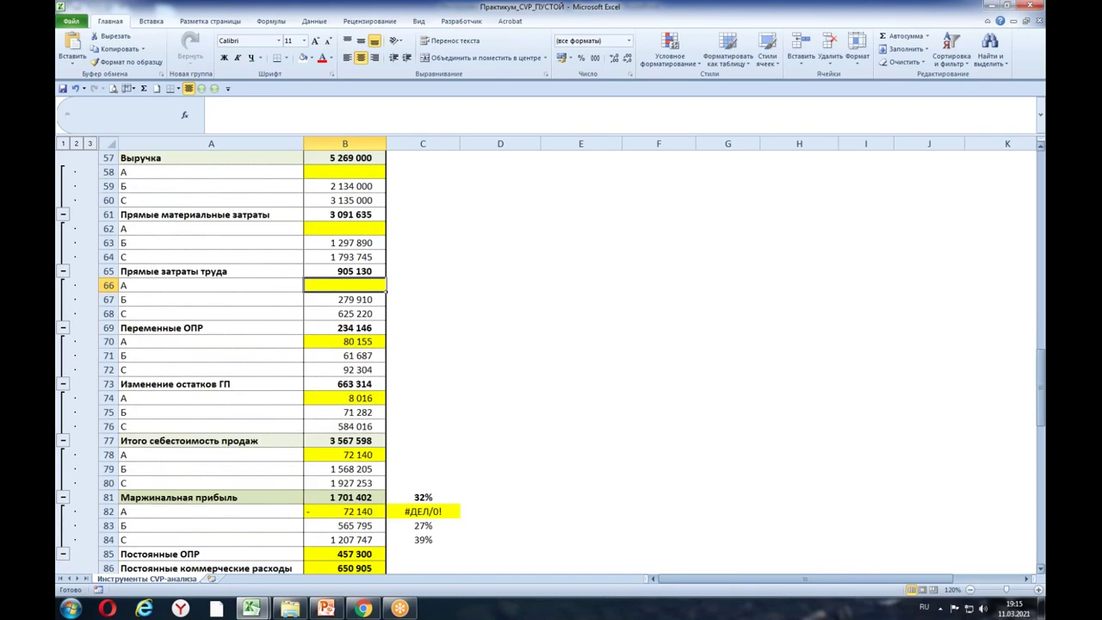
left_click(362, 342)
key("Delete")
left_click(344, 399)
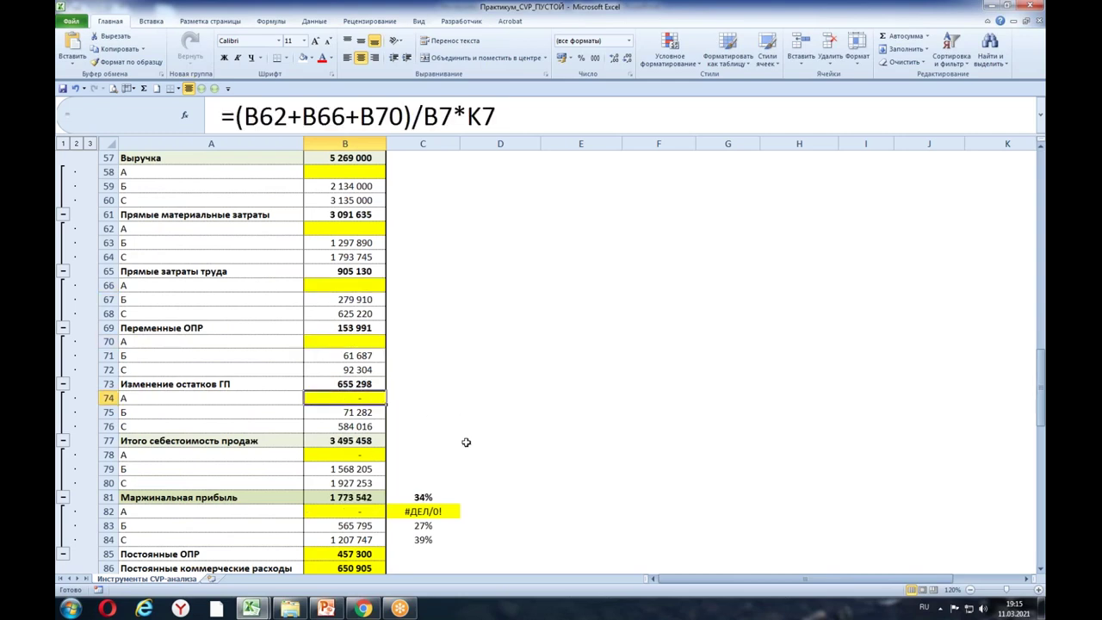
key("Delete")
left_click(379, 456)
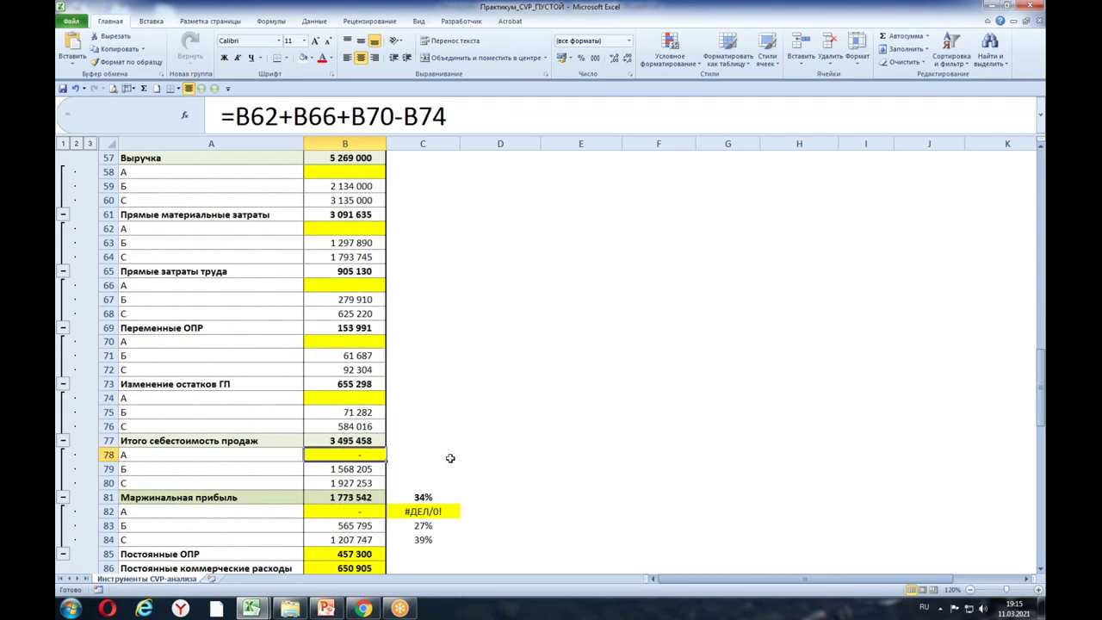
key("Delete")
Step: Clear product А's Маржинальная прибыль amount in B82 and its percentage in C82
left_click(356, 512)
left_click(455, 513)
key("Delete")
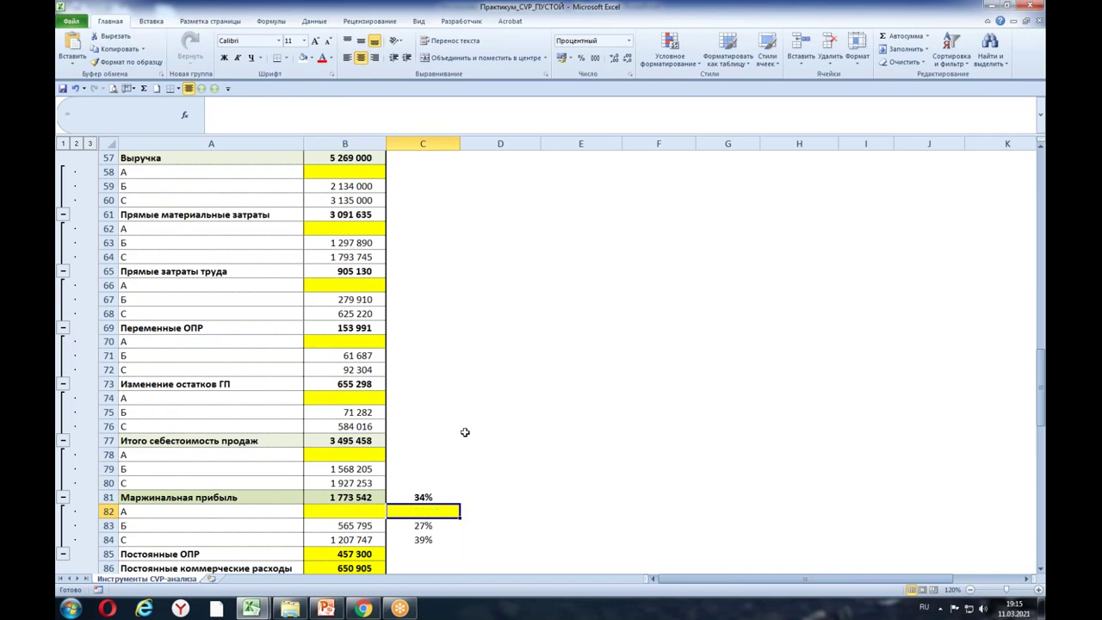
Step: Clear the fixed production, commercial and administrative expense amounts in B85:B87 of the profit and loss report
left_click_drag(375, 556, 358, 526)
key("Delete")
left_click(541, 511)
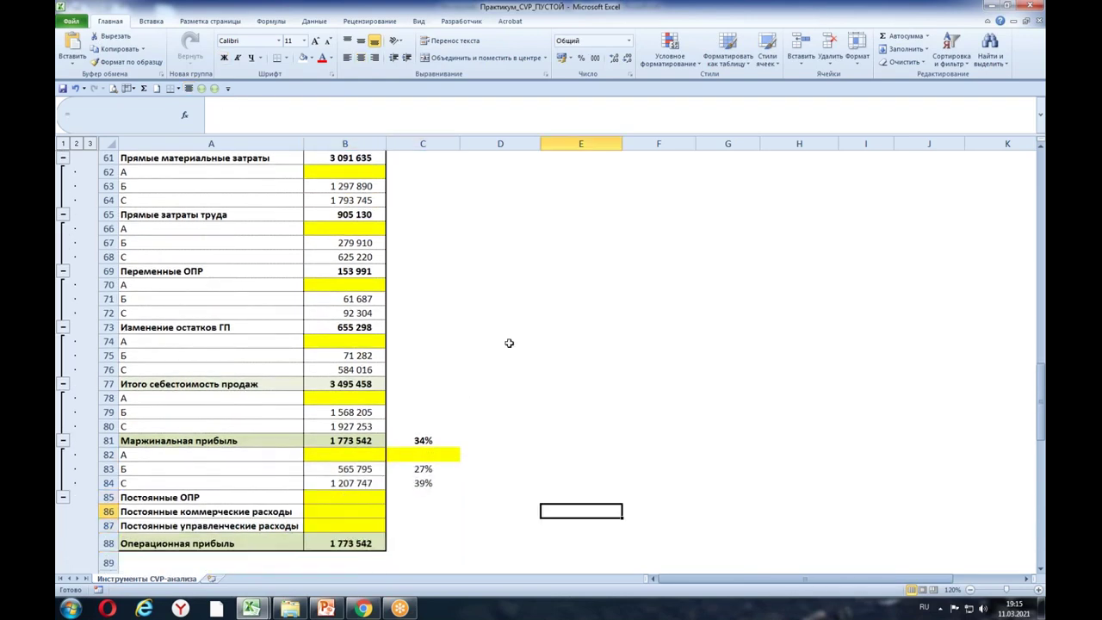
left_click(448, 346)
left_click(406, 397)
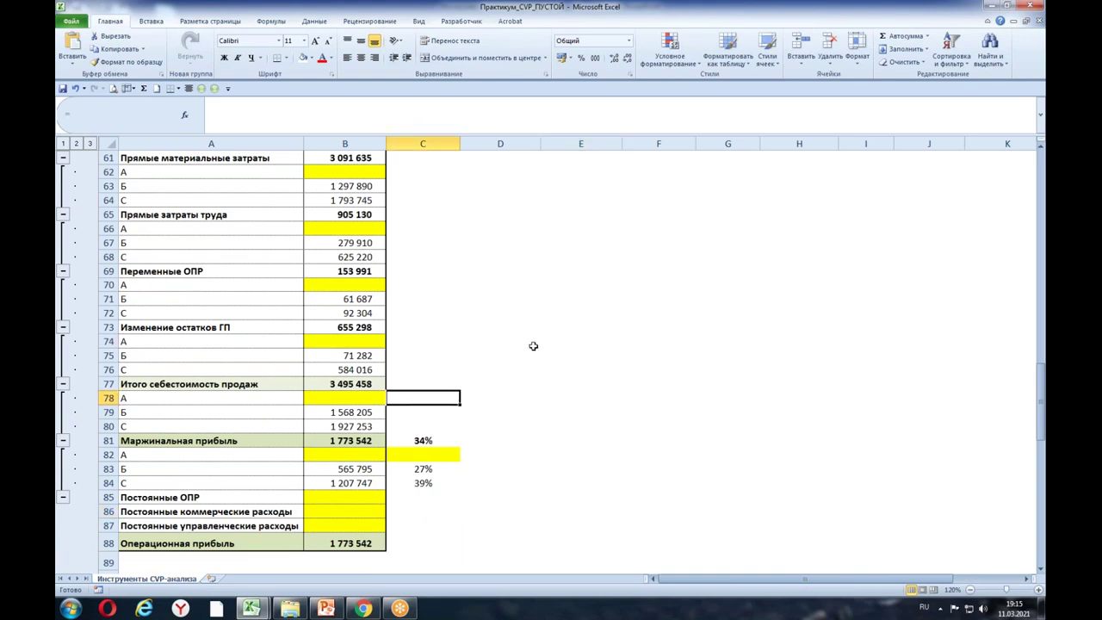
Step: Close the news pop-up and calculate product А's Выручка in B58 as sales volume times price, =C7*D7
left_click_drag(1039, 434, 1040, 396)
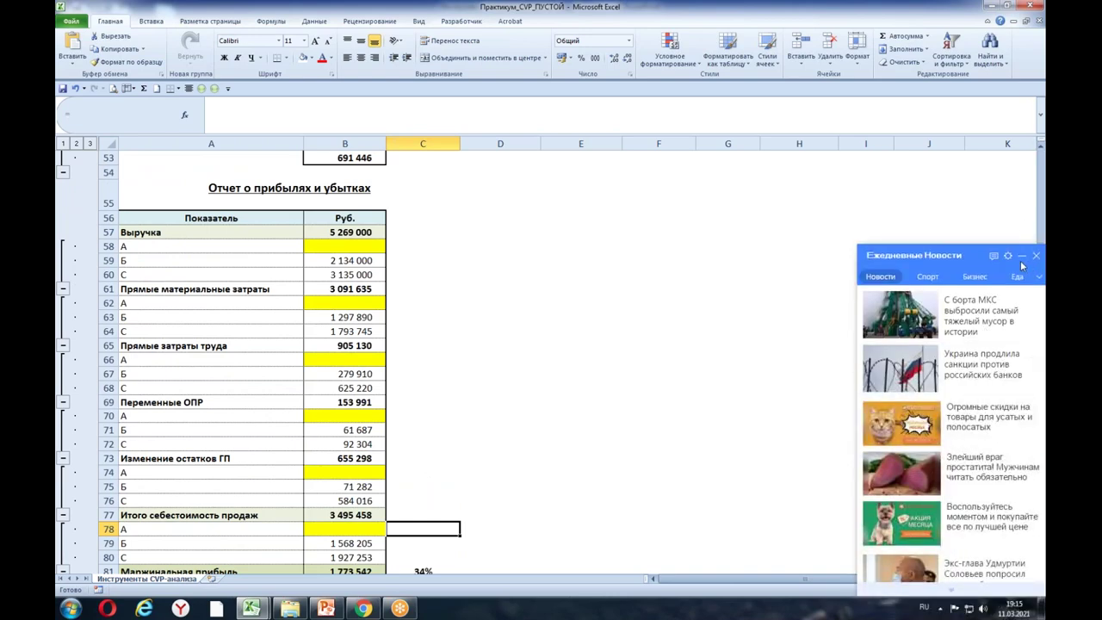
left_click(1024, 257)
left_click(342, 246)
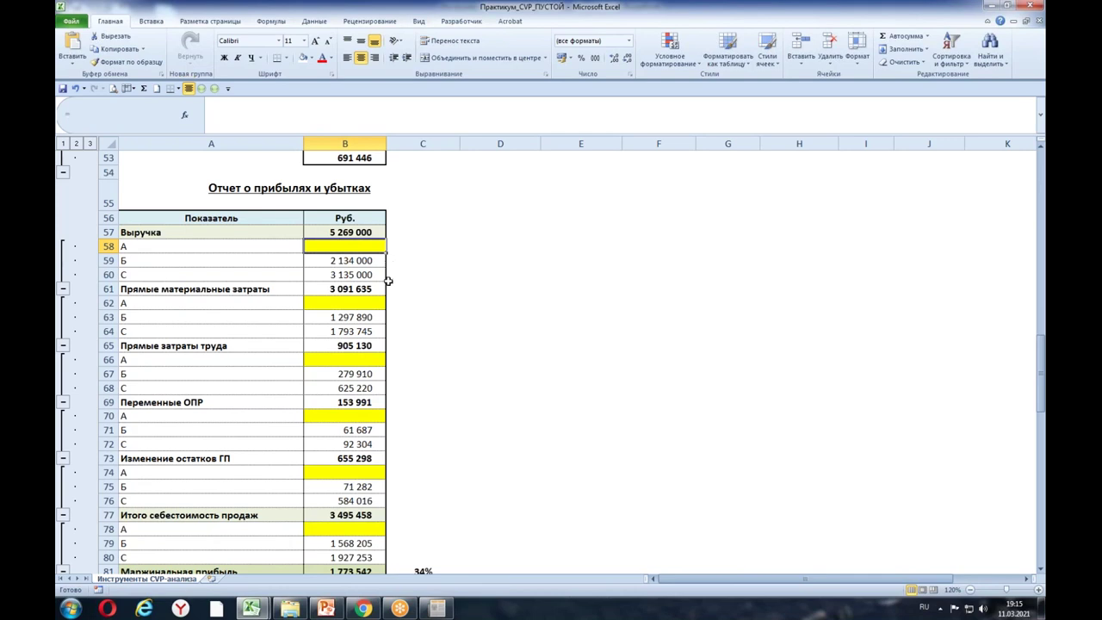
type("=")
left_click_drag(1041, 383, 1041, 155)
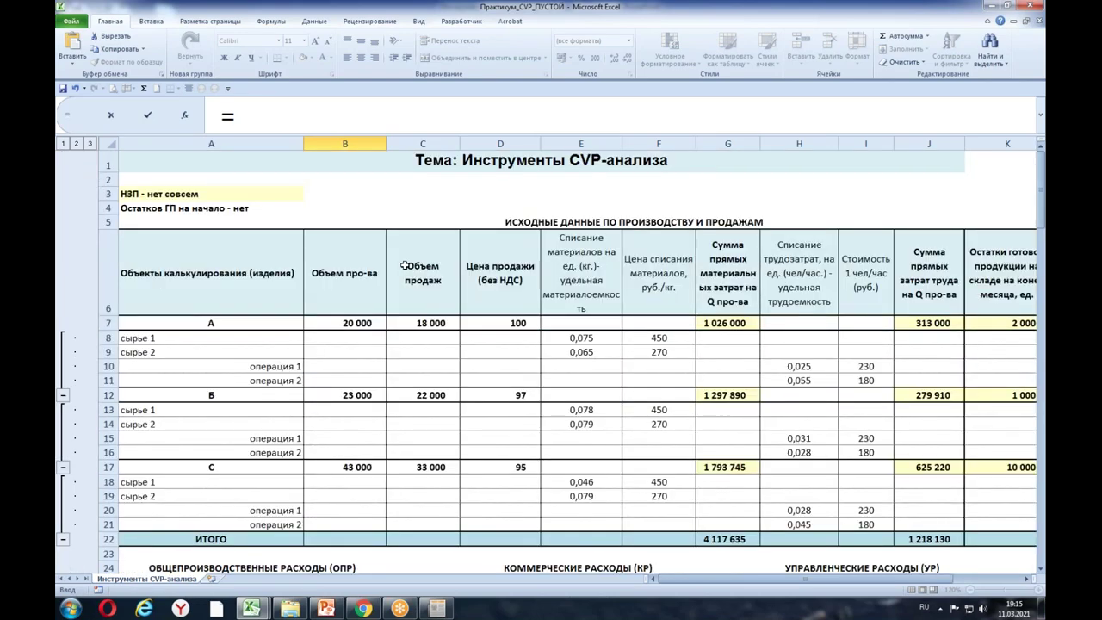
left_click(437, 325)
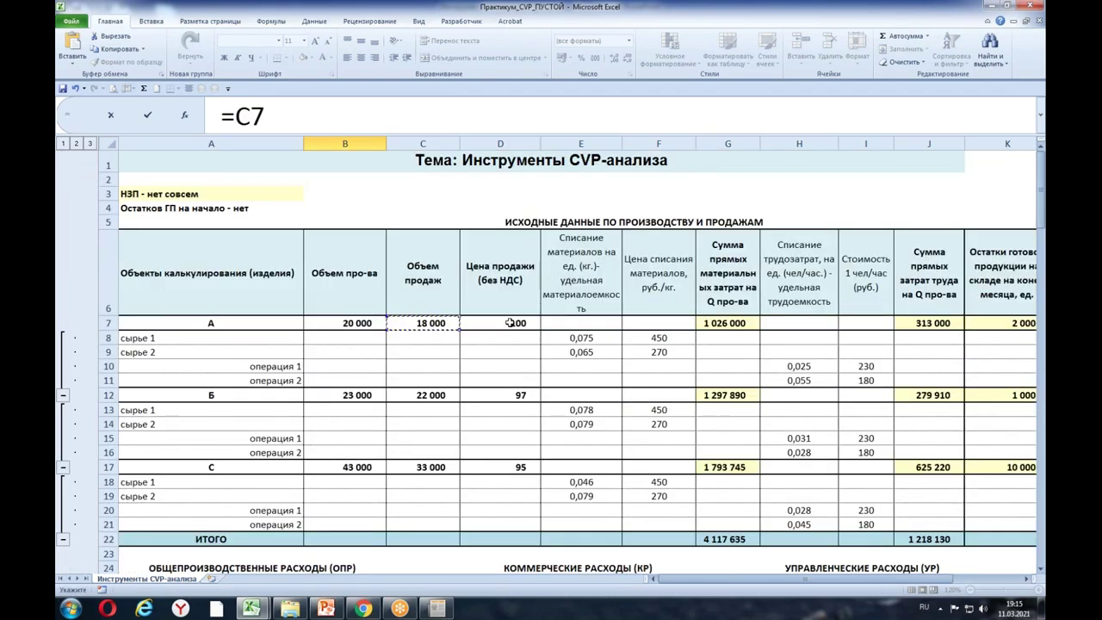
type("*")
left_click(510, 323)
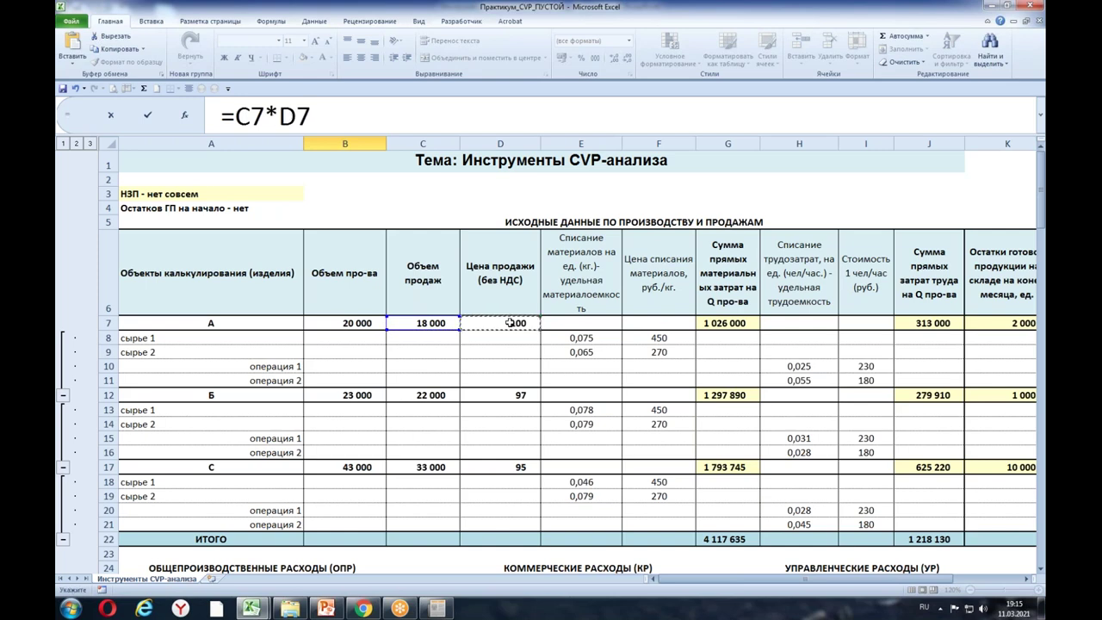
key("Return")
Step: Link product А's Прямые материальные затраты in B62 to the direct material cost total with =G7
left_click_drag(1042, 288, 1042, 349)
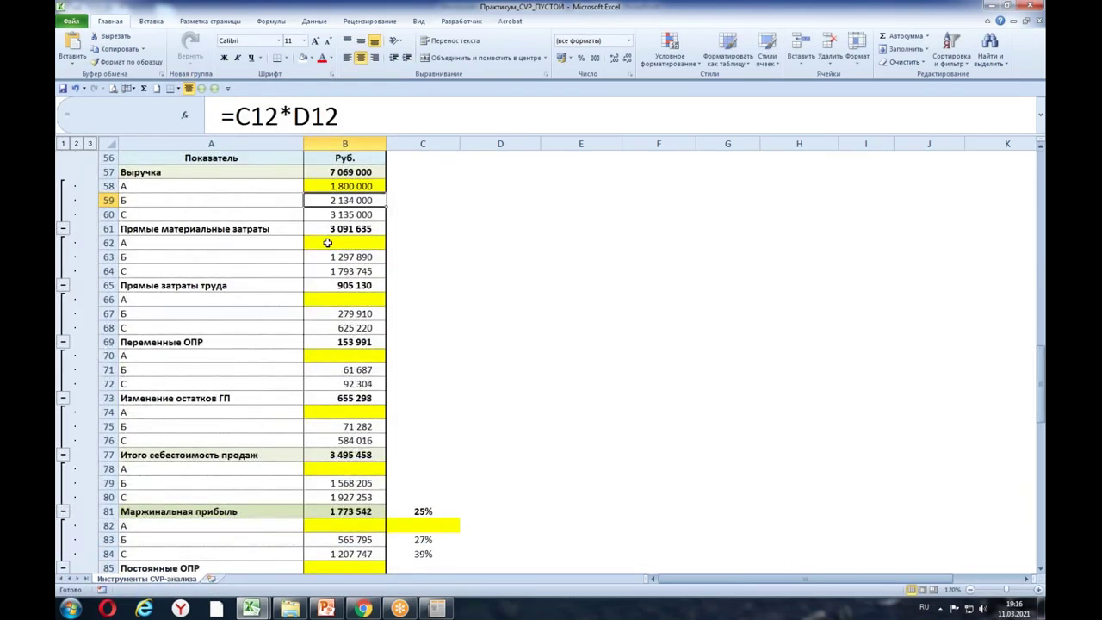
key("Down")
key("Down")
key("Down")
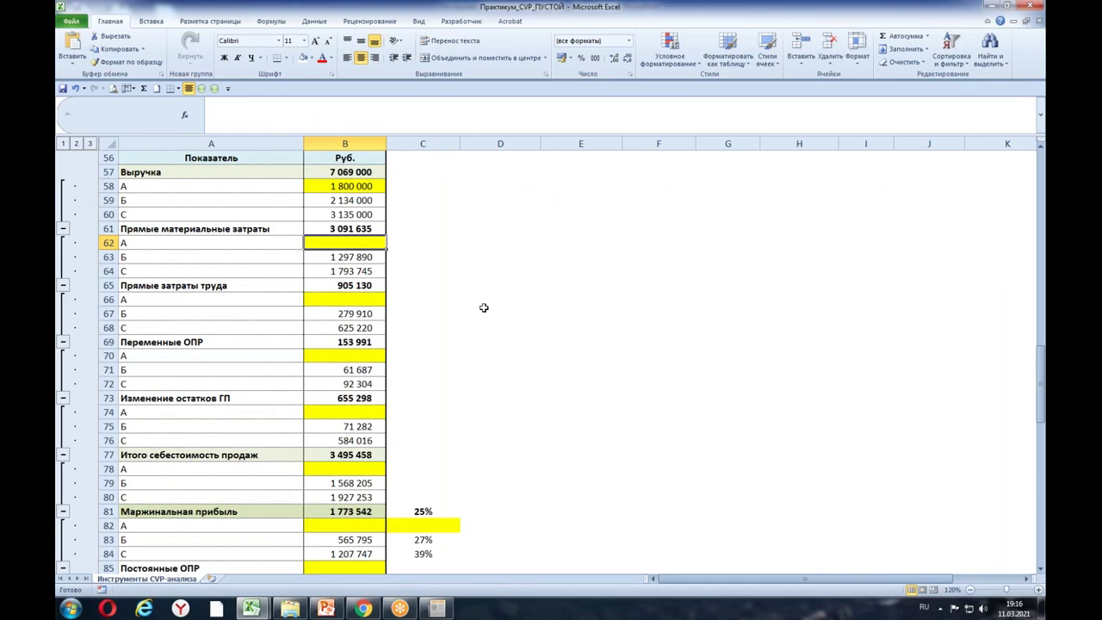
type("=")
left_click_drag(1041, 415, 1040, 226)
left_click(727, 323)
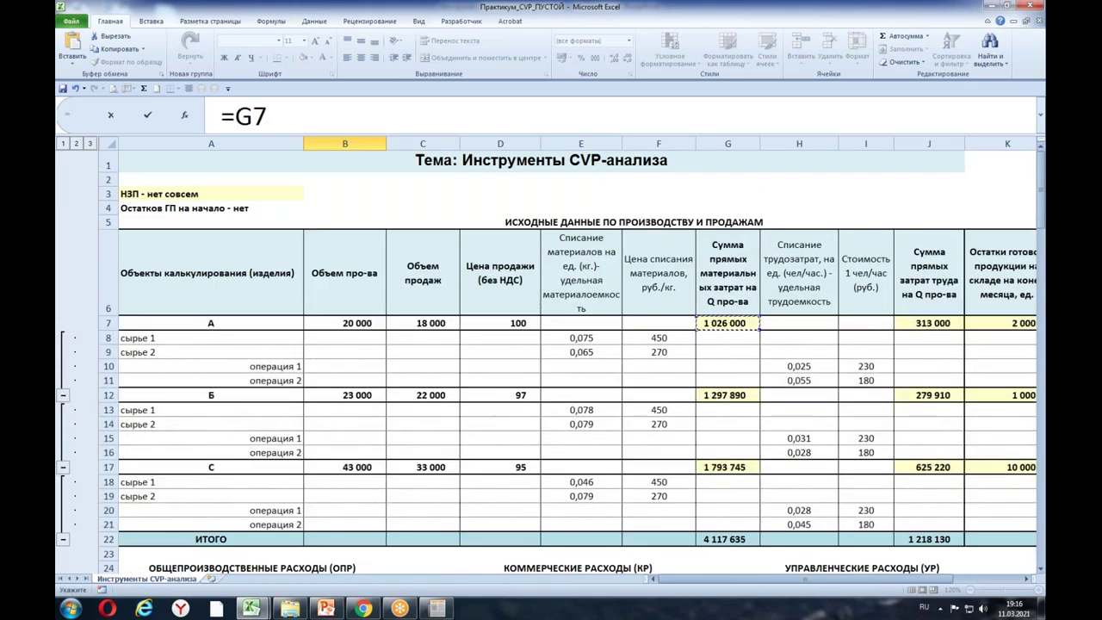
key("Return")
Step: Link product А's Прямые затраты труда in B66 to the direct labour cost total with =J7
left_click_drag(1042, 348, 1042, 384)
left_click(341, 404)
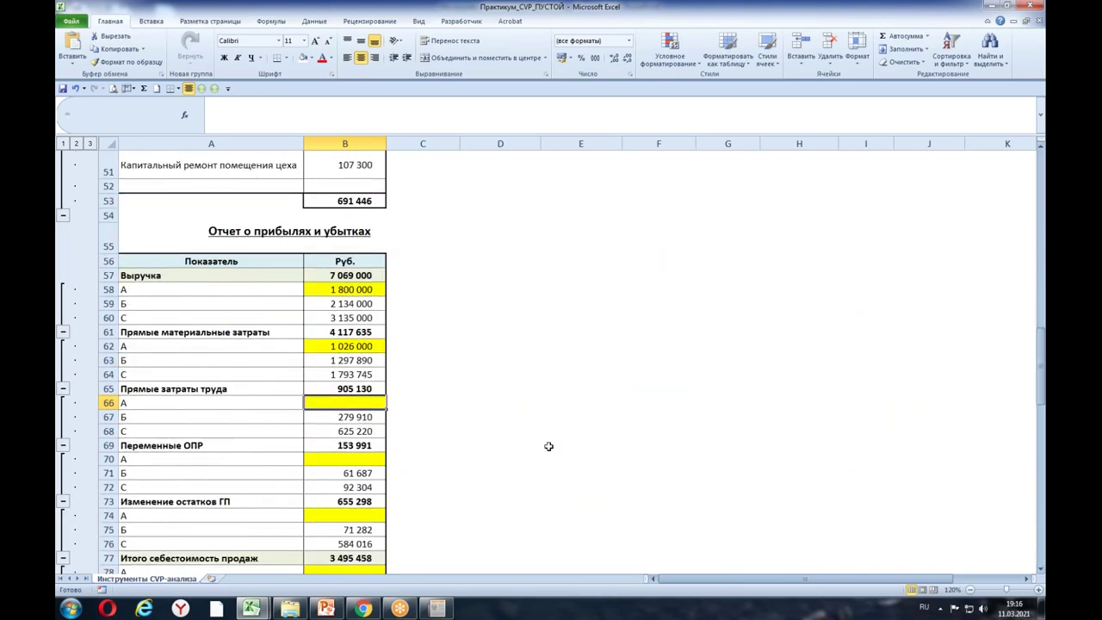
type("=")
left_click_drag(1040, 380, 1040, 245)
left_click(947, 272)
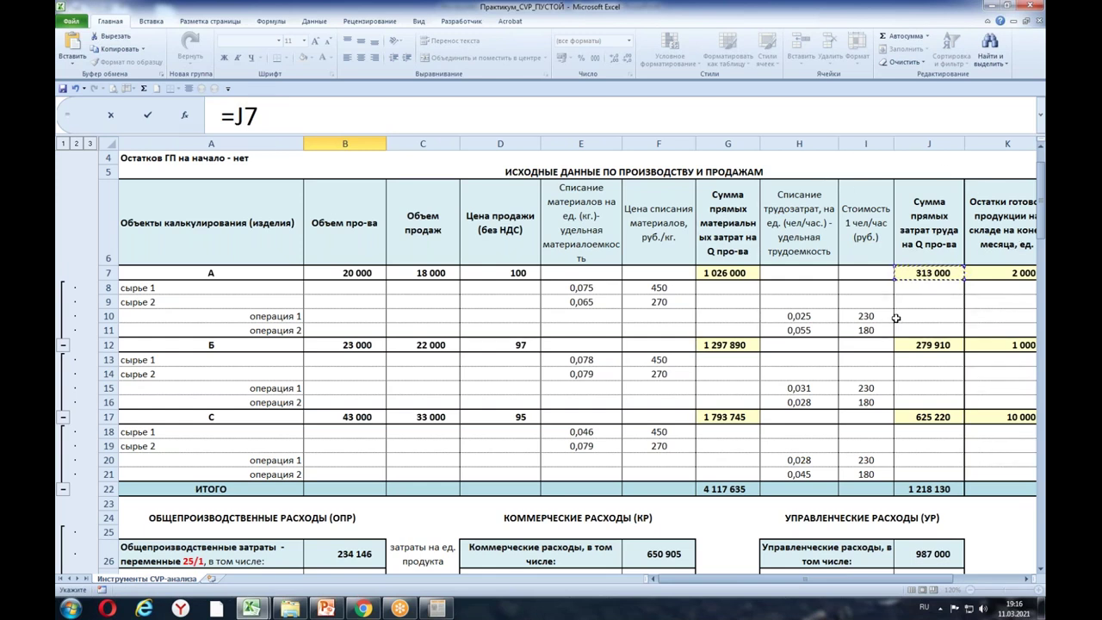
key("Return")
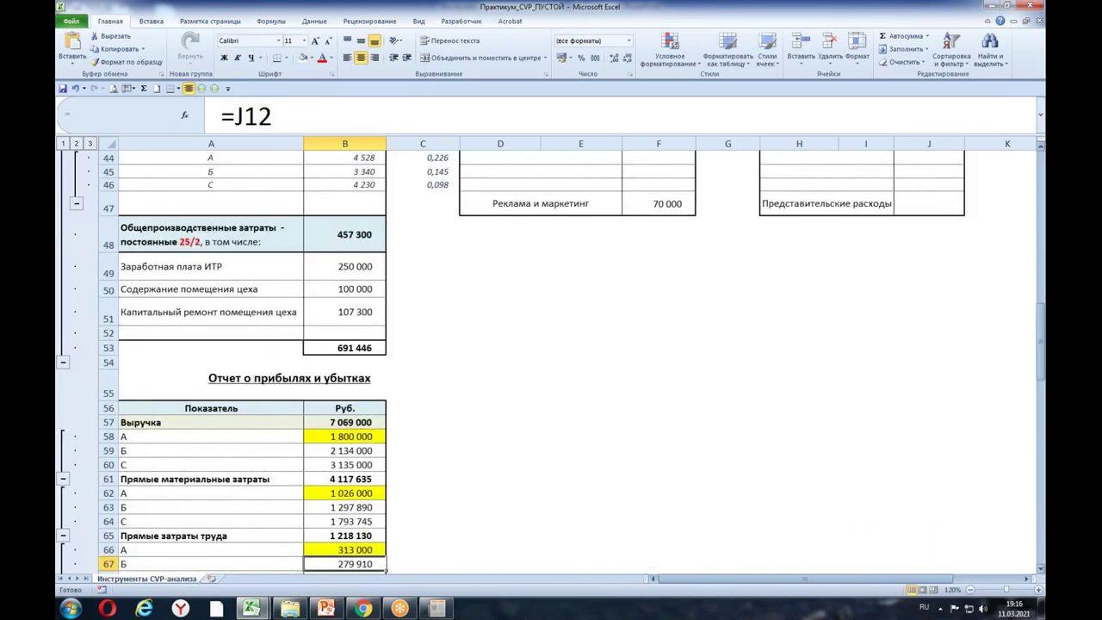
Step: Sum product А's five variable overhead items for Переменные ОПР in B70 with =B28+B32+B36+B40+B44
left_click_drag(1042, 316, 1042, 344)
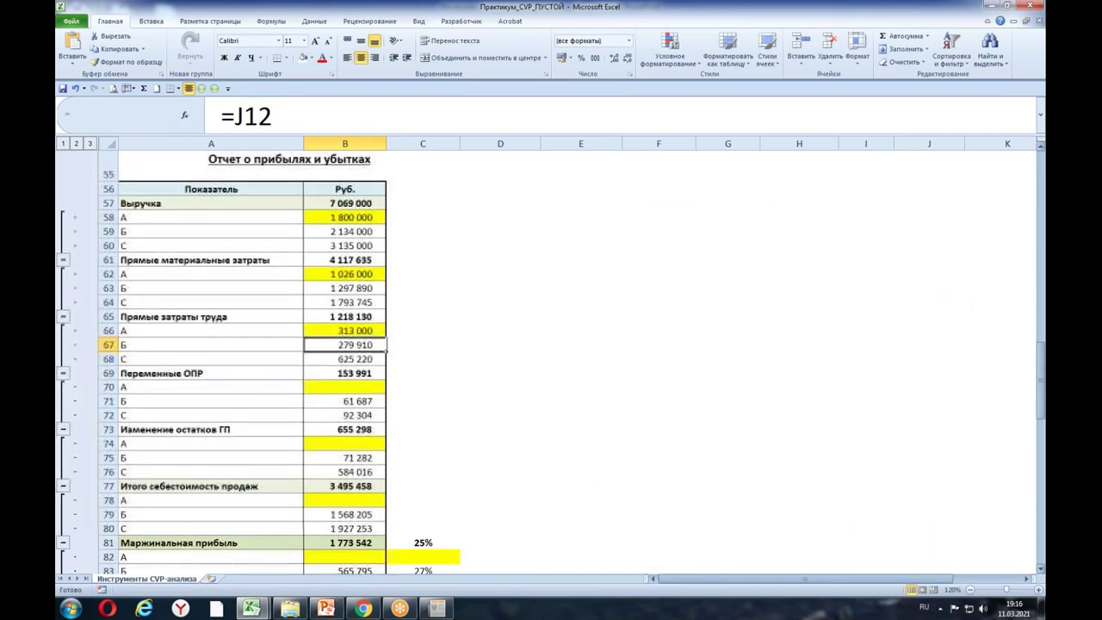
left_click(159, 373)
left_click(356, 386)
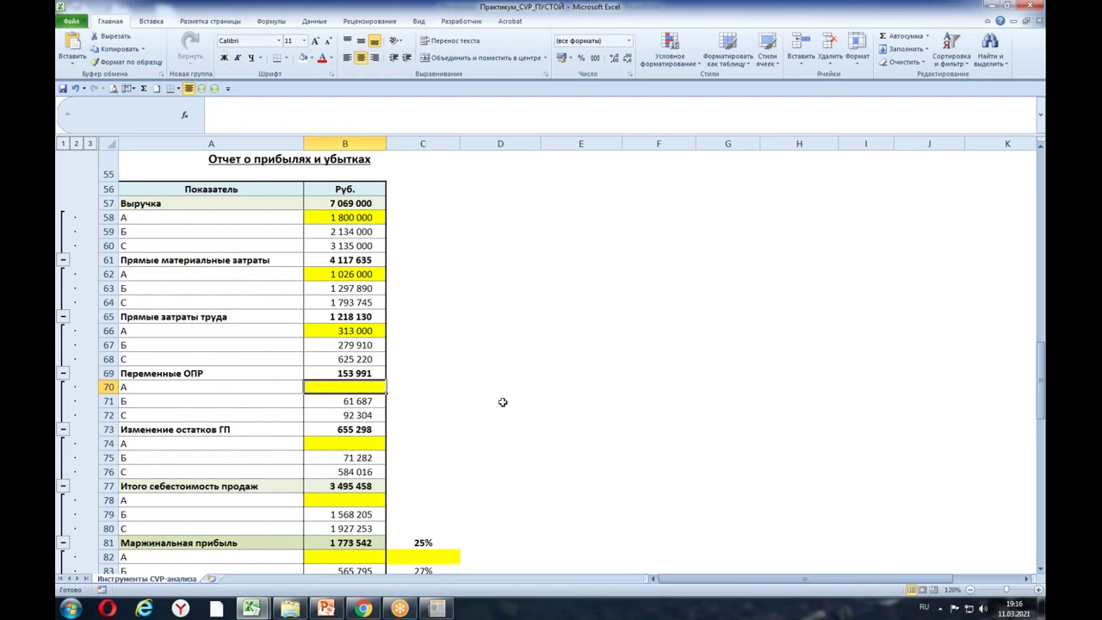
type("=")
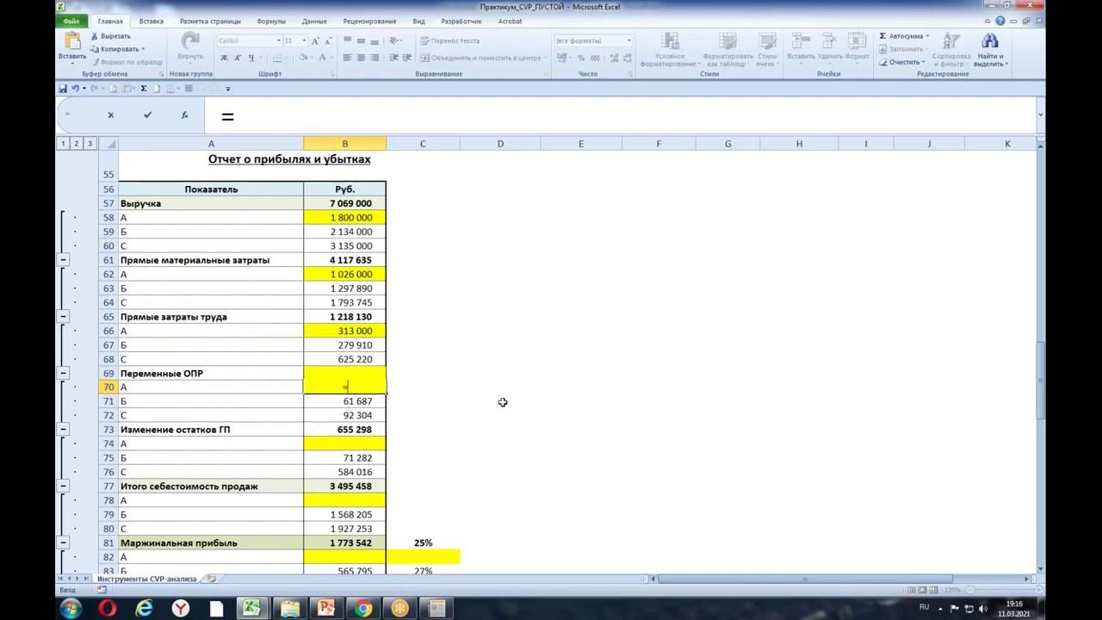
left_click_drag(1042, 405, 1043, 340)
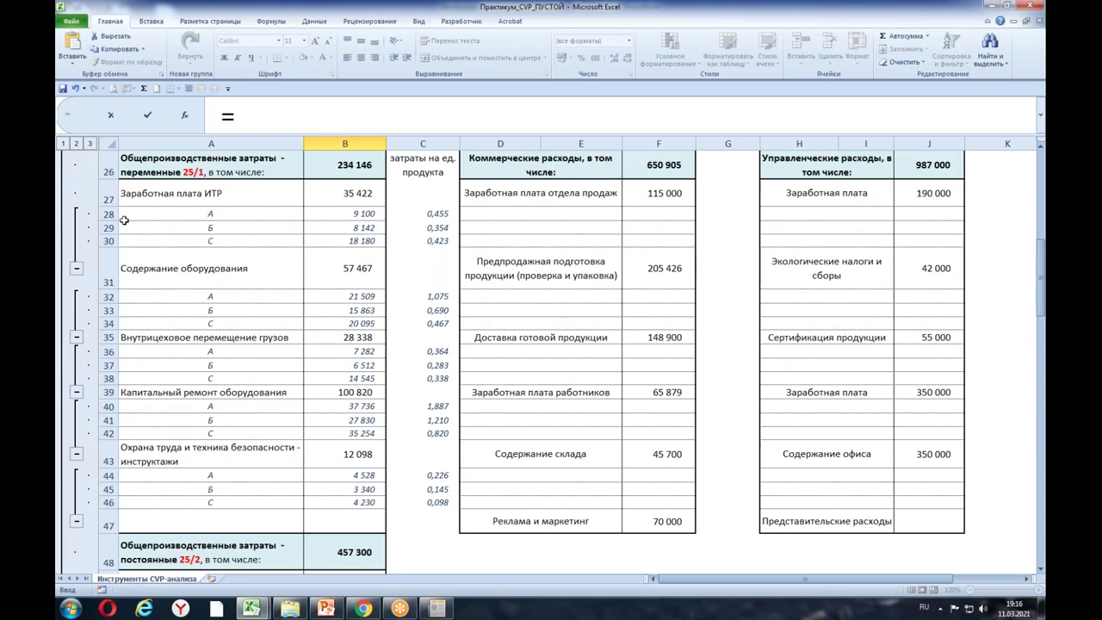
left_click(356, 214)
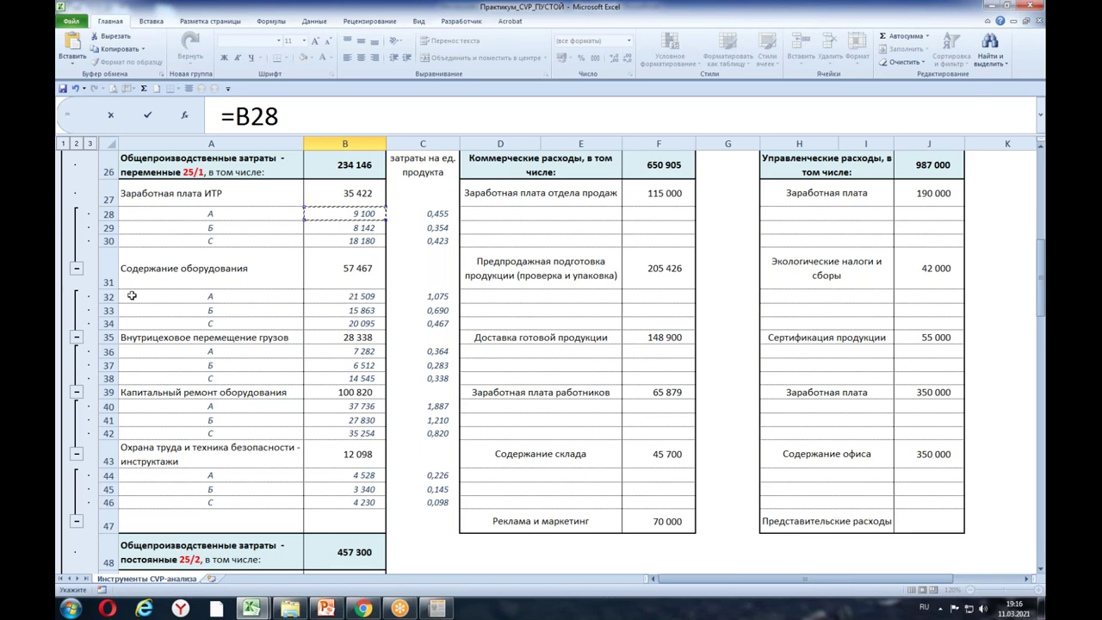
type("+")
left_click(376, 298)
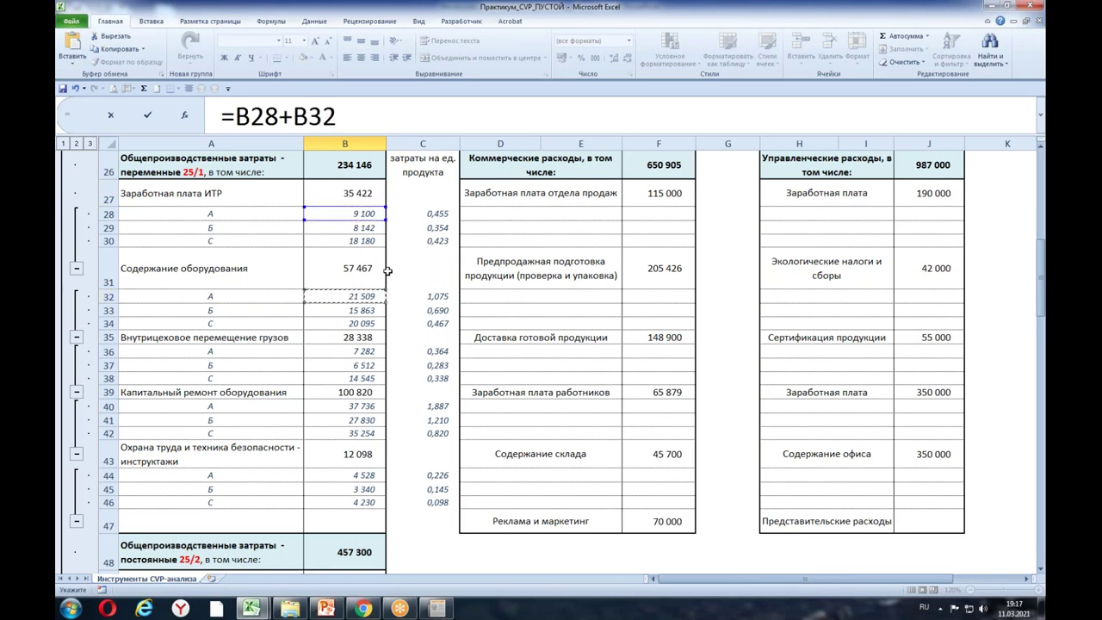
type("+")
left_click(371, 353)
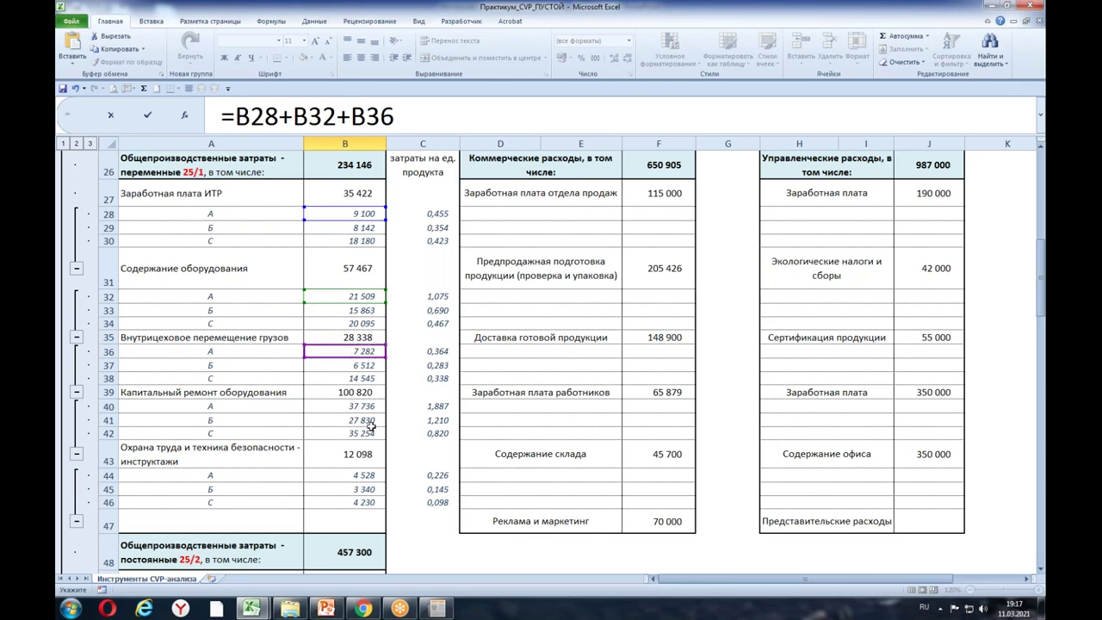
type("+")
left_click(362, 406)
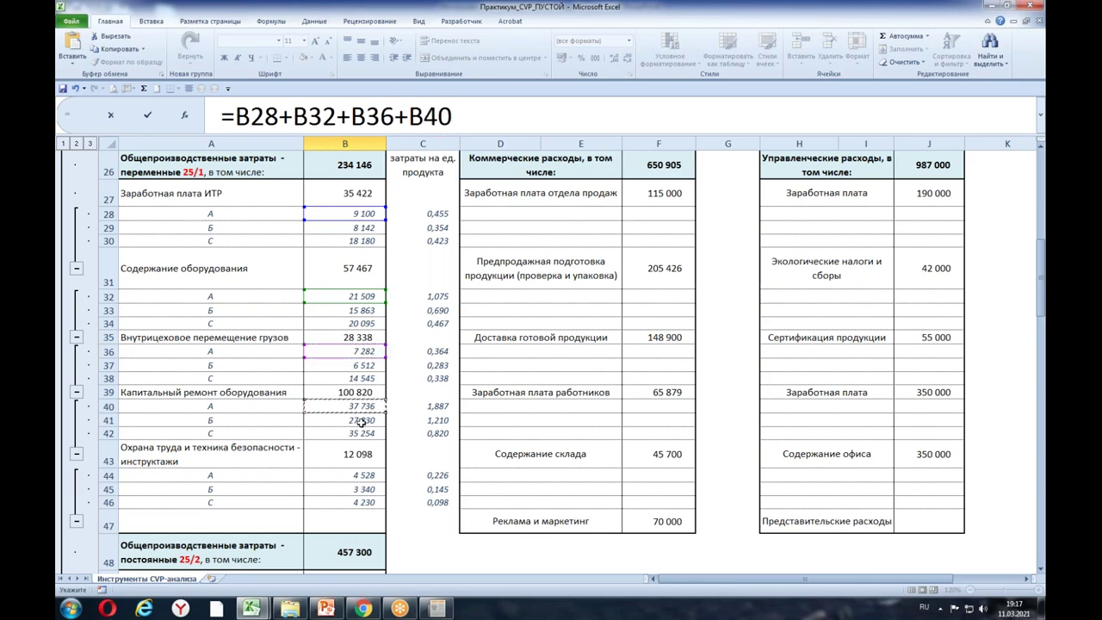
type("+")
left_click(365, 479)
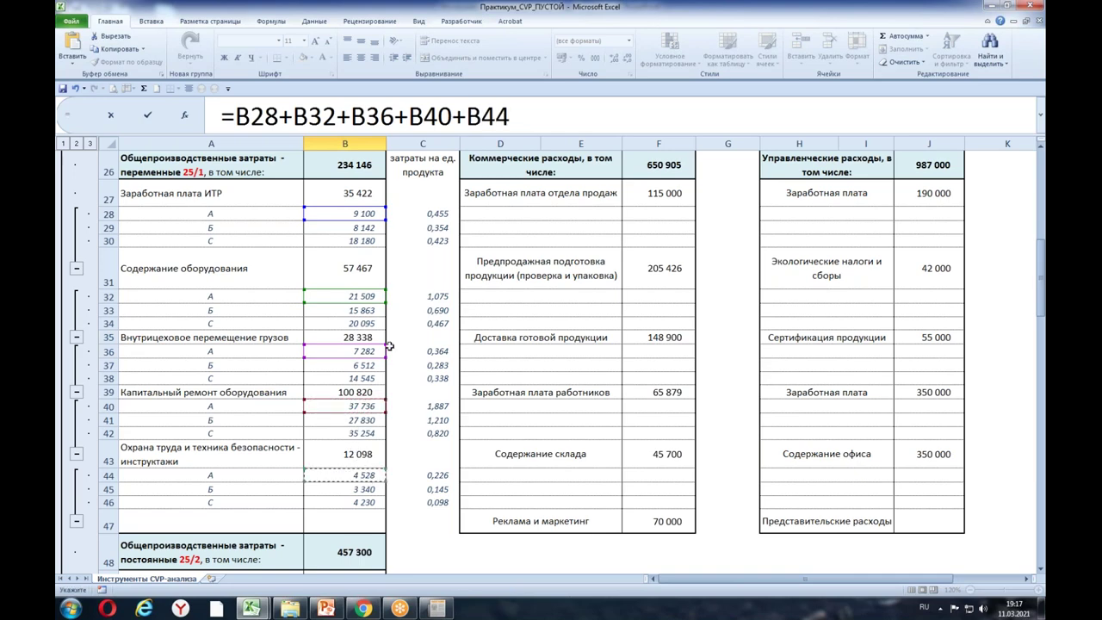
key("Return")
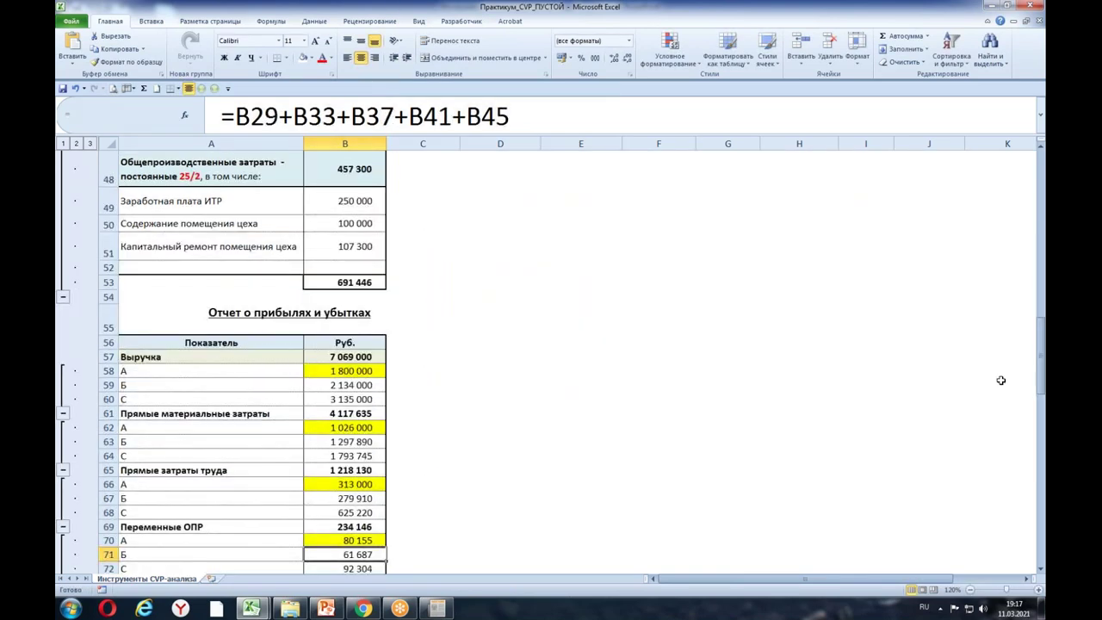
Step: Extend the label in A73 to "Изменение остатков ГП в стоим.выраж." and wrap its text
left_click_drag(1042, 358, 1042, 369)
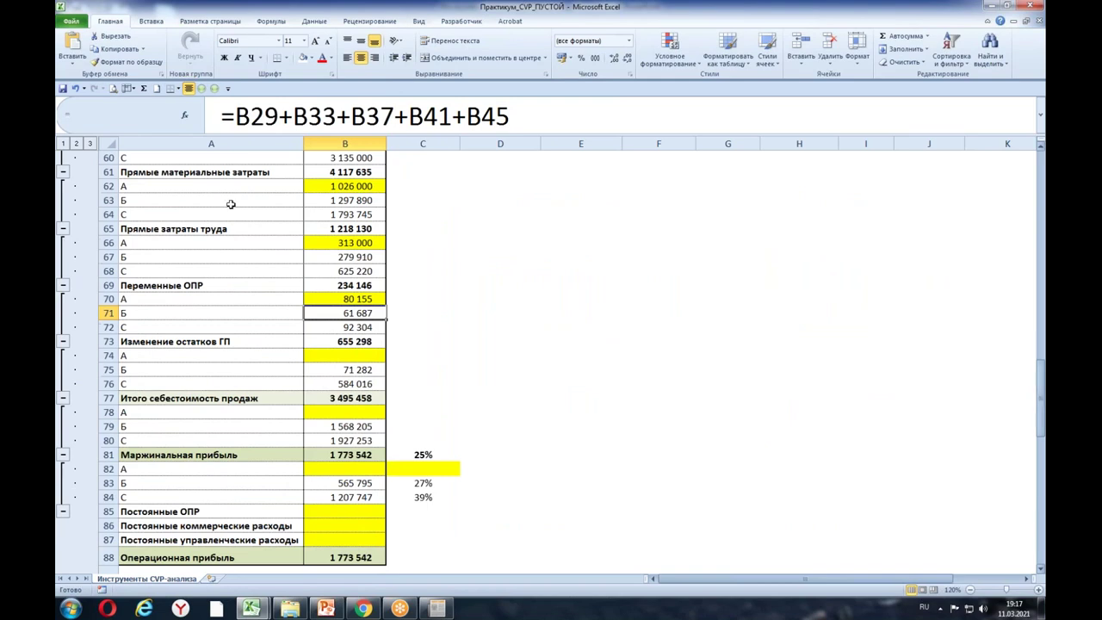
left_click(341, 354)
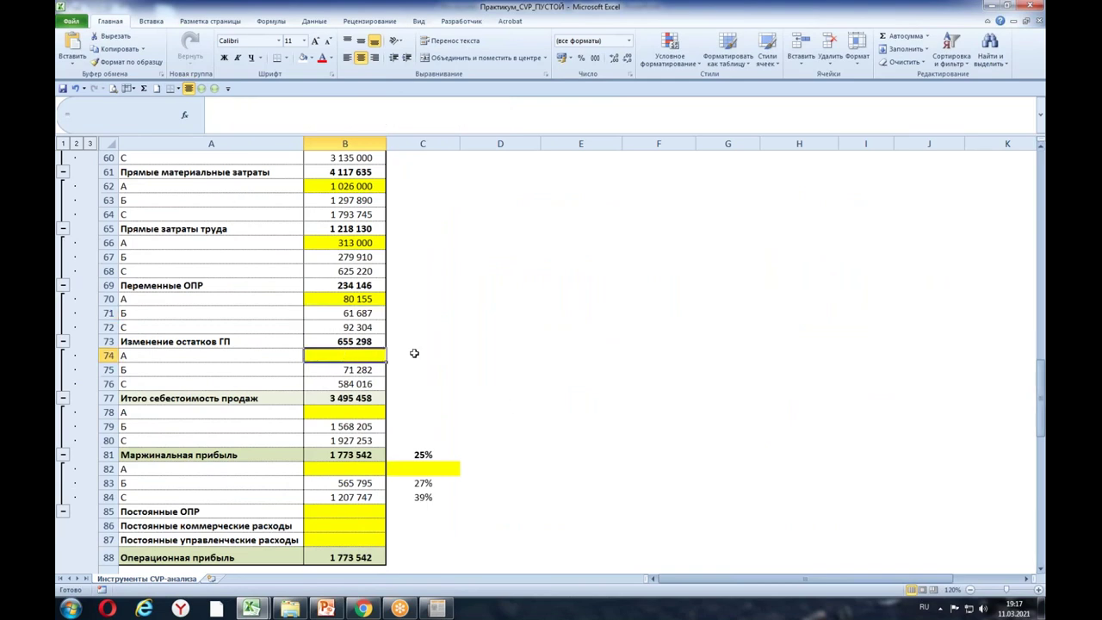
left_click_drag(374, 299, 363, 177)
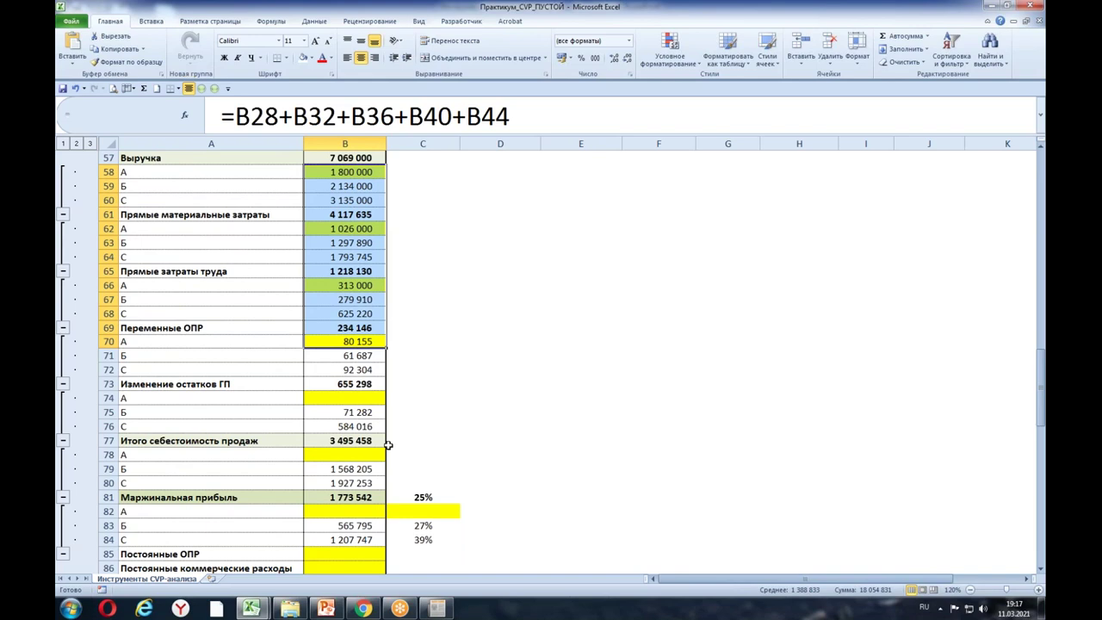
double_click(252, 384)
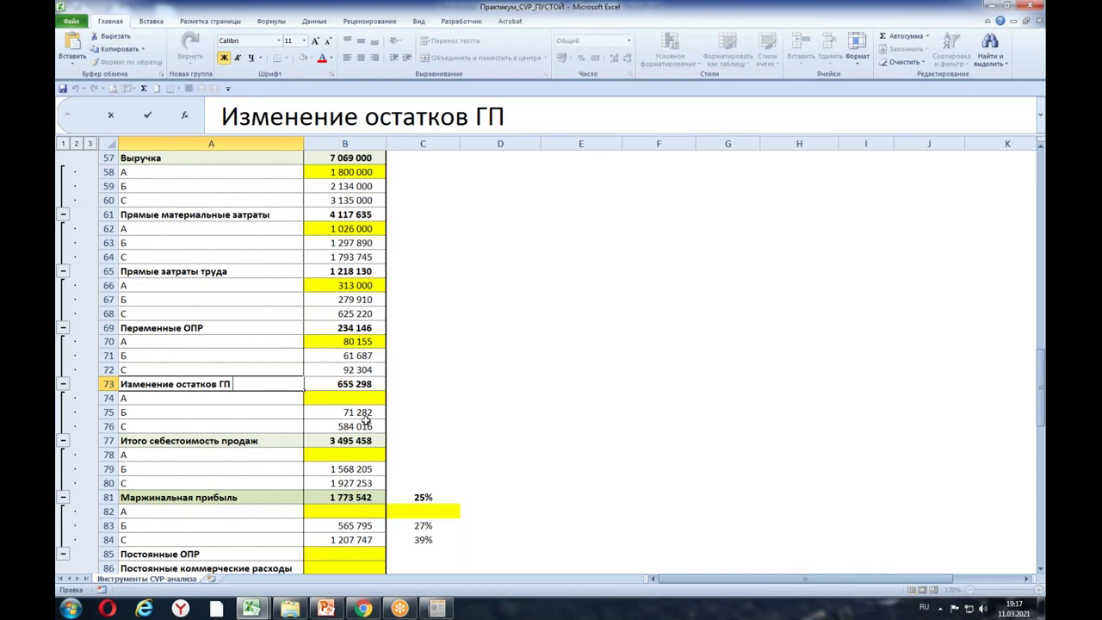
type("в")
type(" стоим.выраж.")
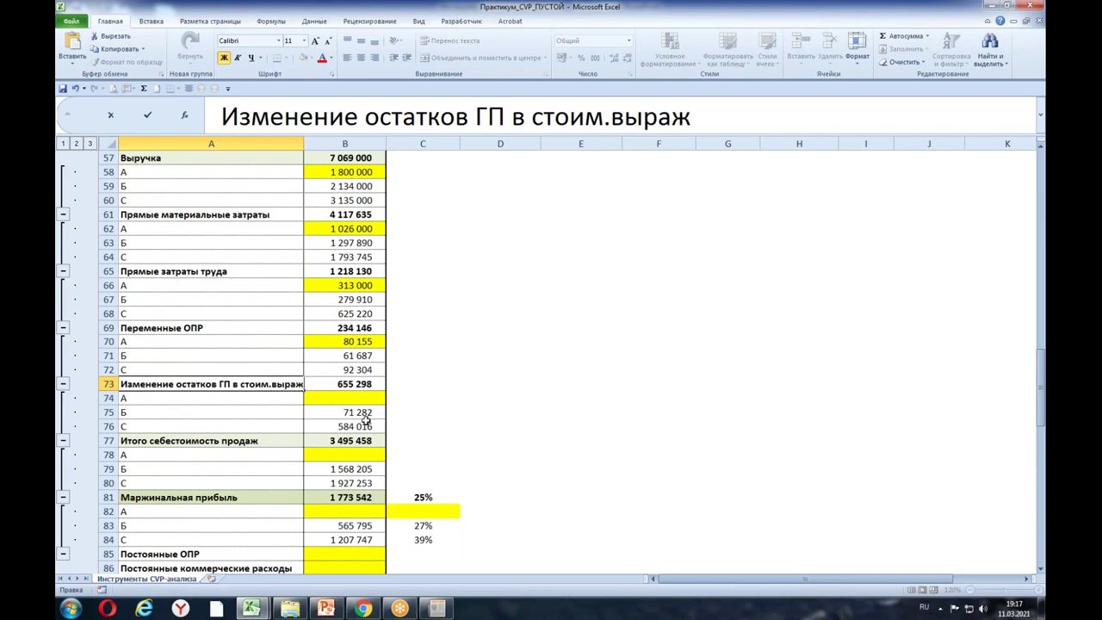
left_click(485, 386)
left_click(160, 392)
Step: Enter the note "Ост.конец - Ост.начало" in C73, beside the finished goods stock change amount
left_click(417, 389)
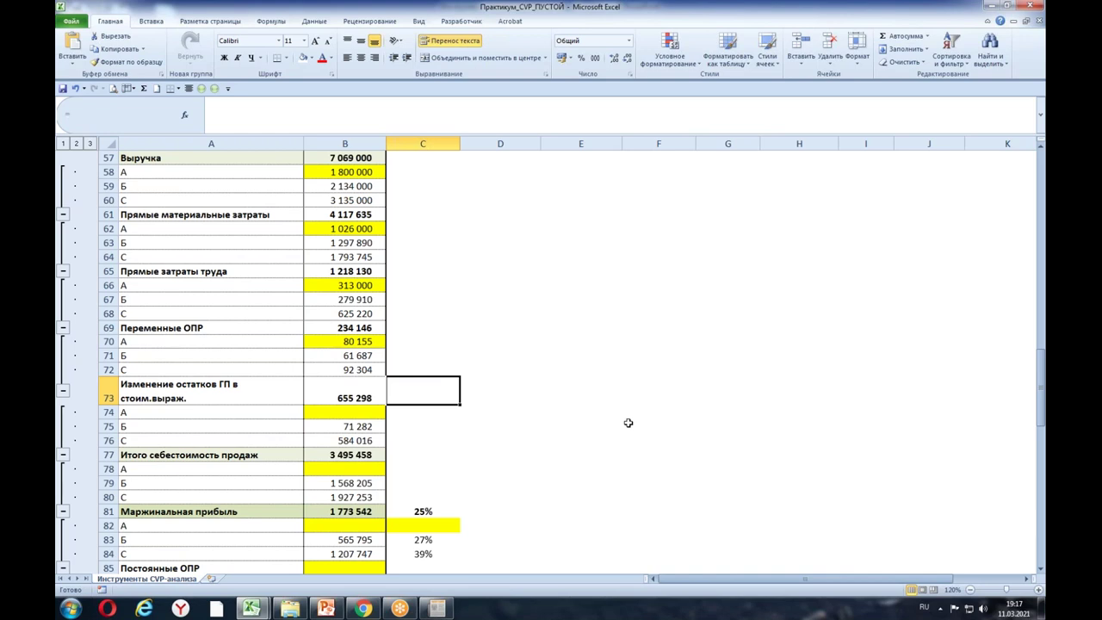
type("Ост.кон")
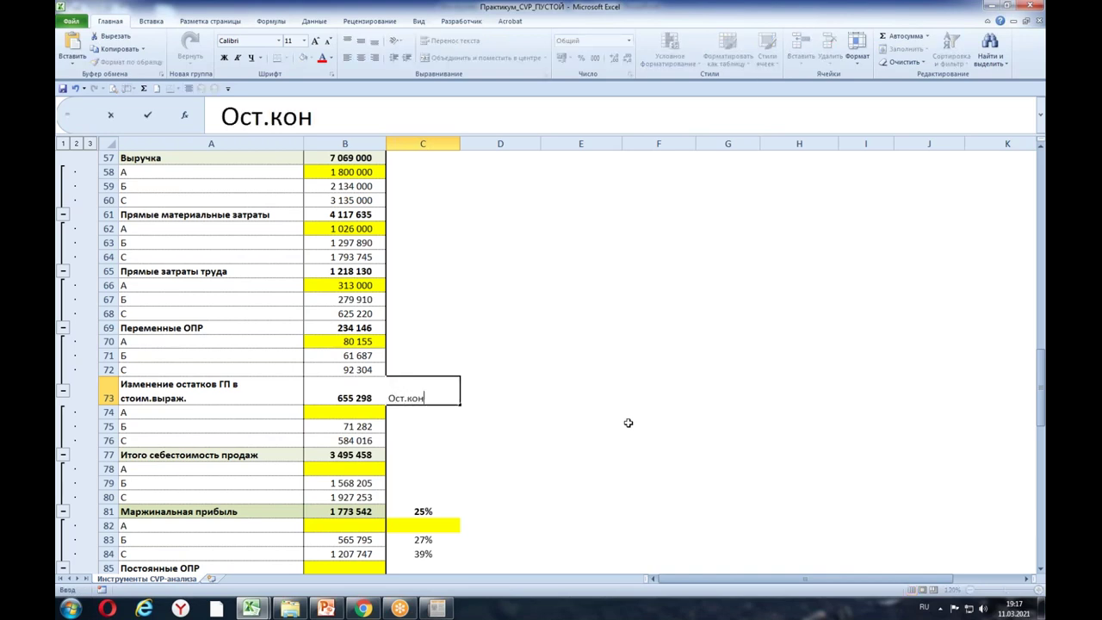
type("ец - Ост.")
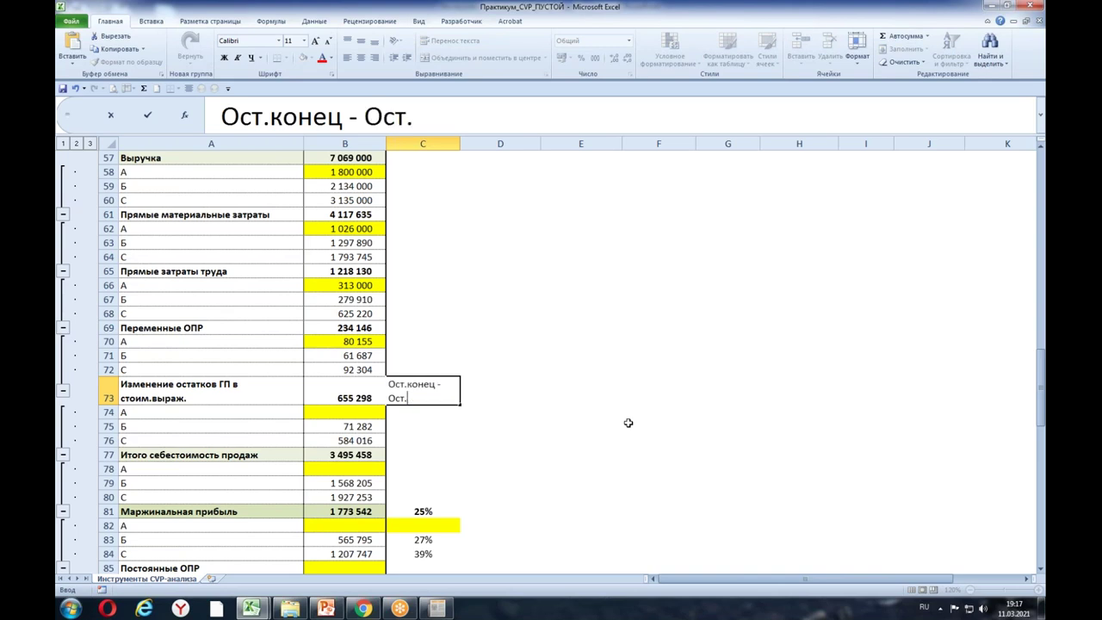
type("начало")
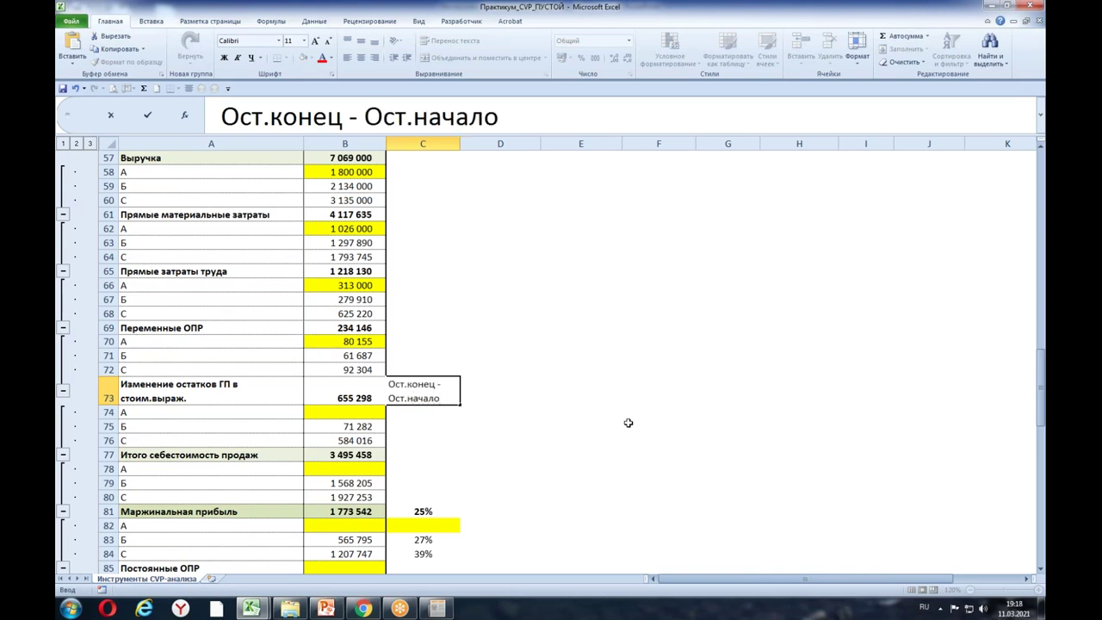
left_click(618, 423)
left_click(409, 392)
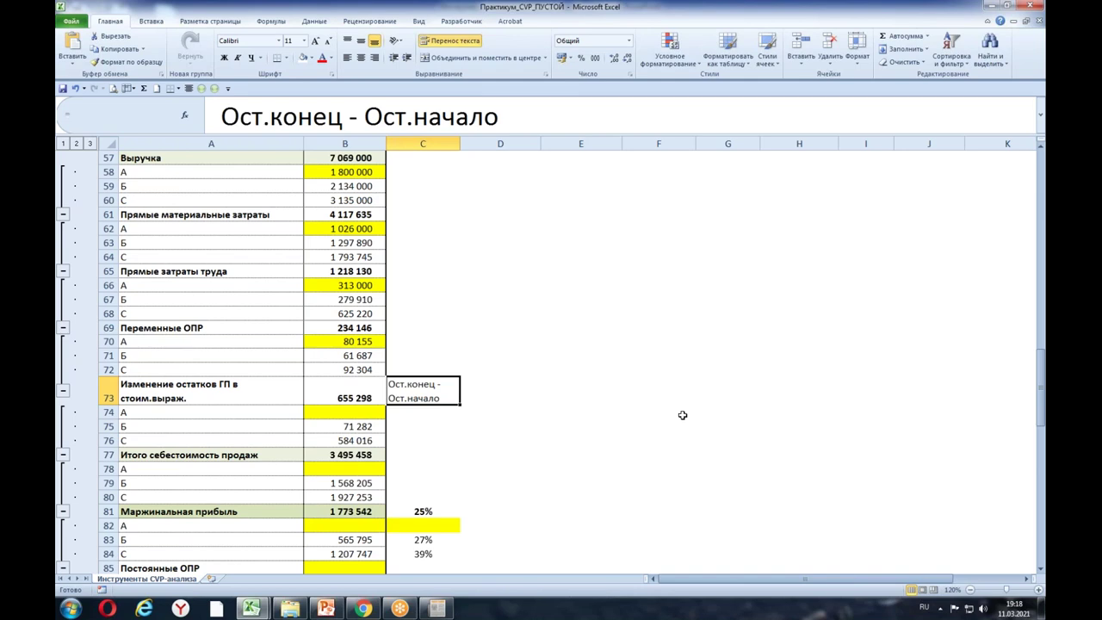
left_click(449, 413)
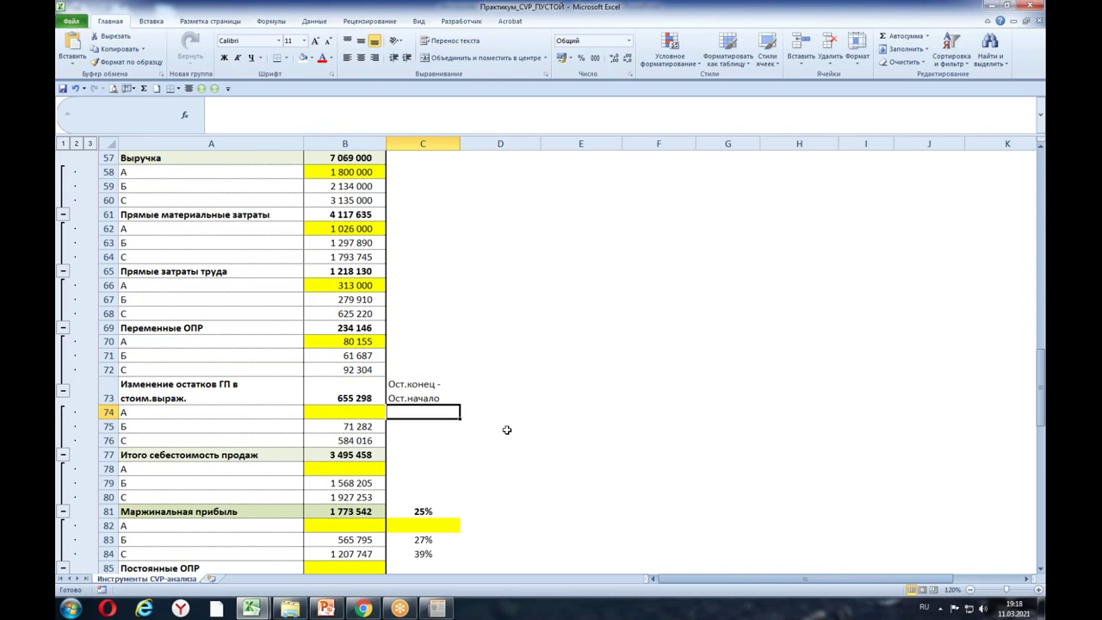
Step: Examine the month-end finished goods stock quantities in K7:K22 and product А's formula in K7
left_click_drag(1042, 392, 1042, 185)
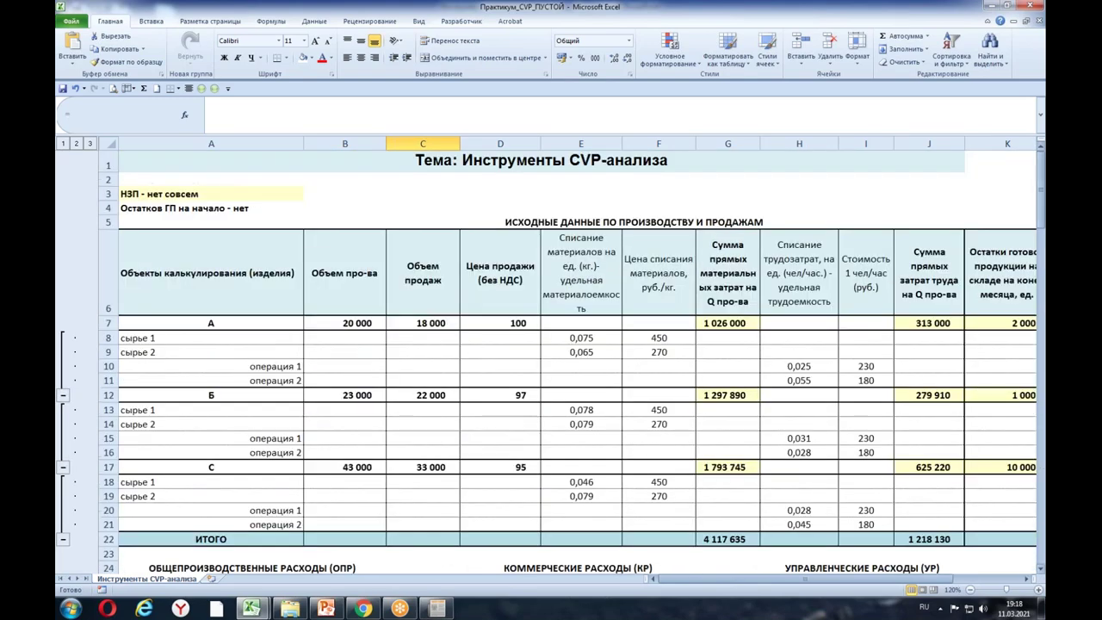
left_click(1027, 579)
left_click(1027, 579)
left_click(737, 320)
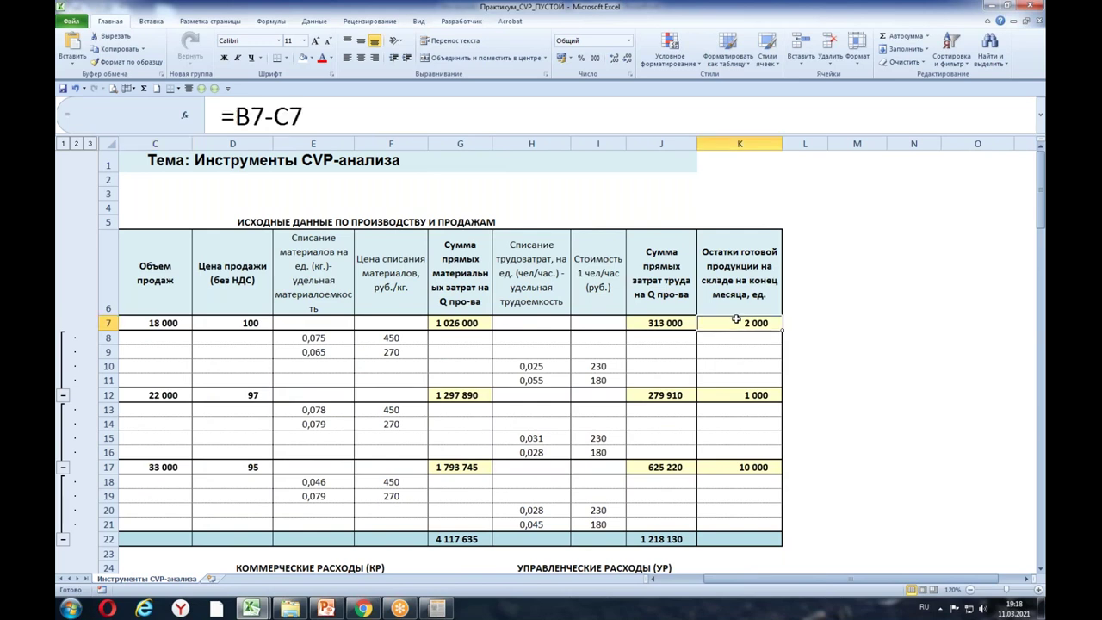
left_click_drag(736, 319, 736, 539)
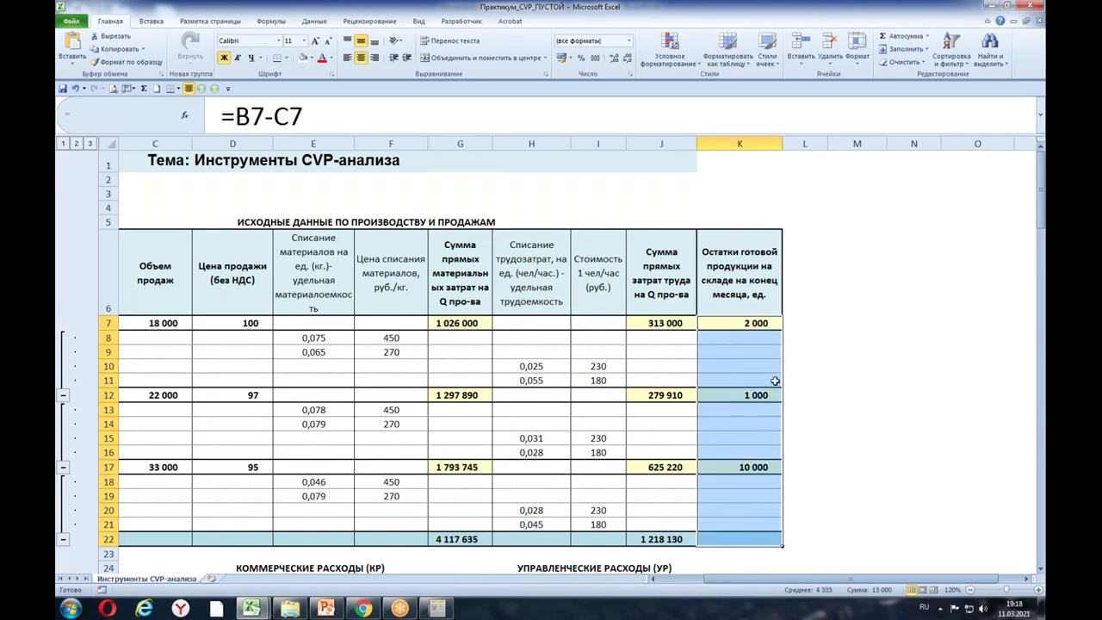
Step: Start product А's stock change formula in B74 by summing its direct material, direct labour and variable overhead costs: =(B62+B66+B70)
left_click(752, 326)
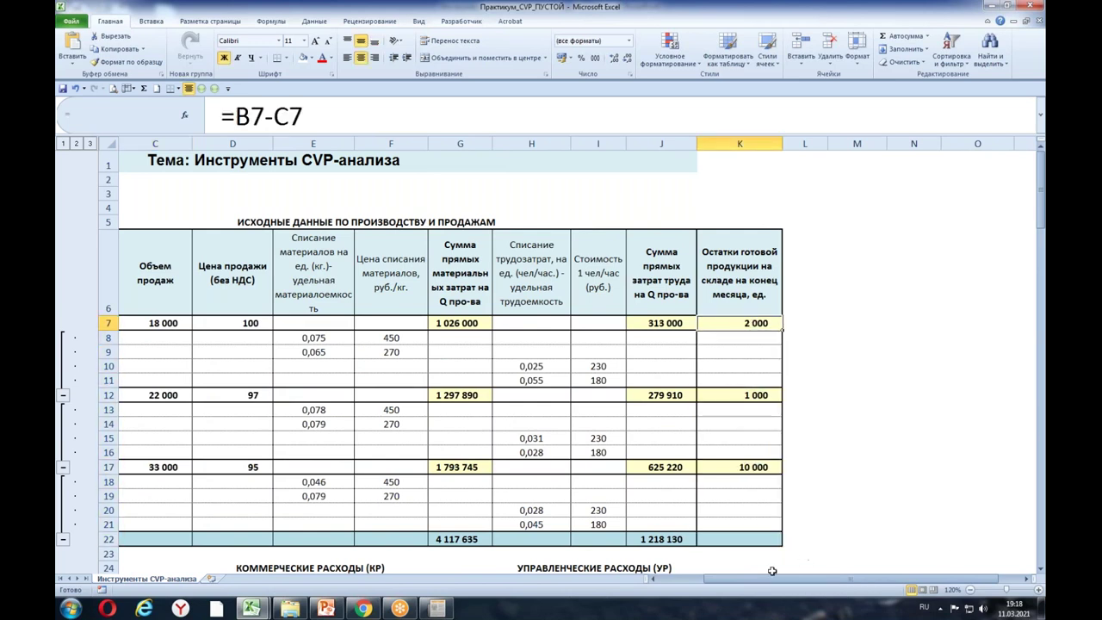
left_click_drag(773, 579, 741, 579)
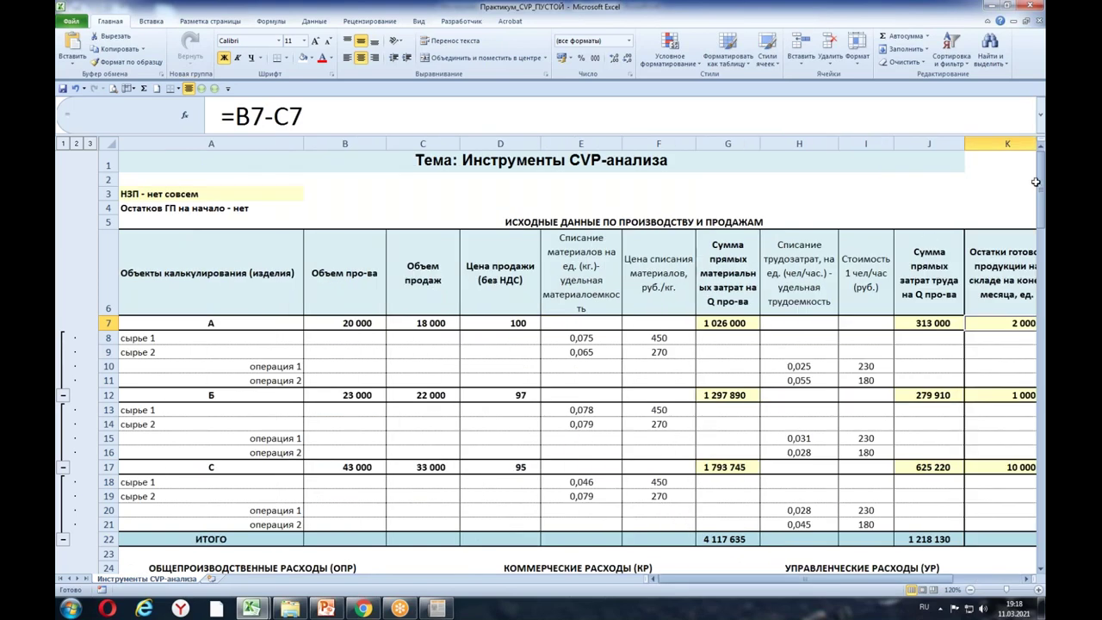
left_click_drag(1041, 186, 1038, 314)
left_click_drag(1042, 356, 1042, 372)
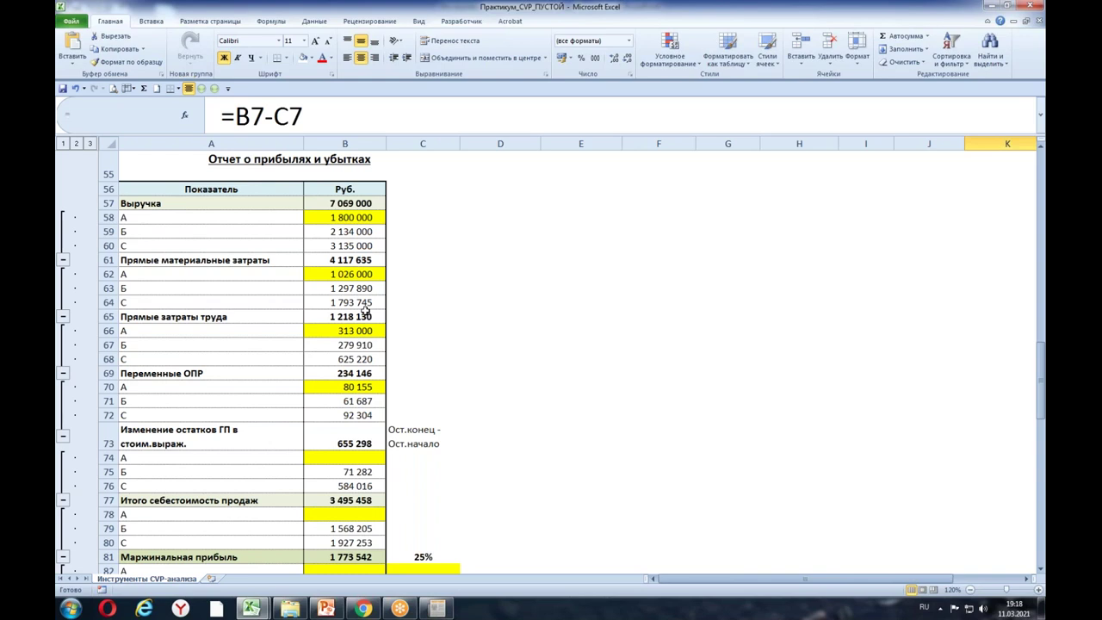
left_click(424, 460)
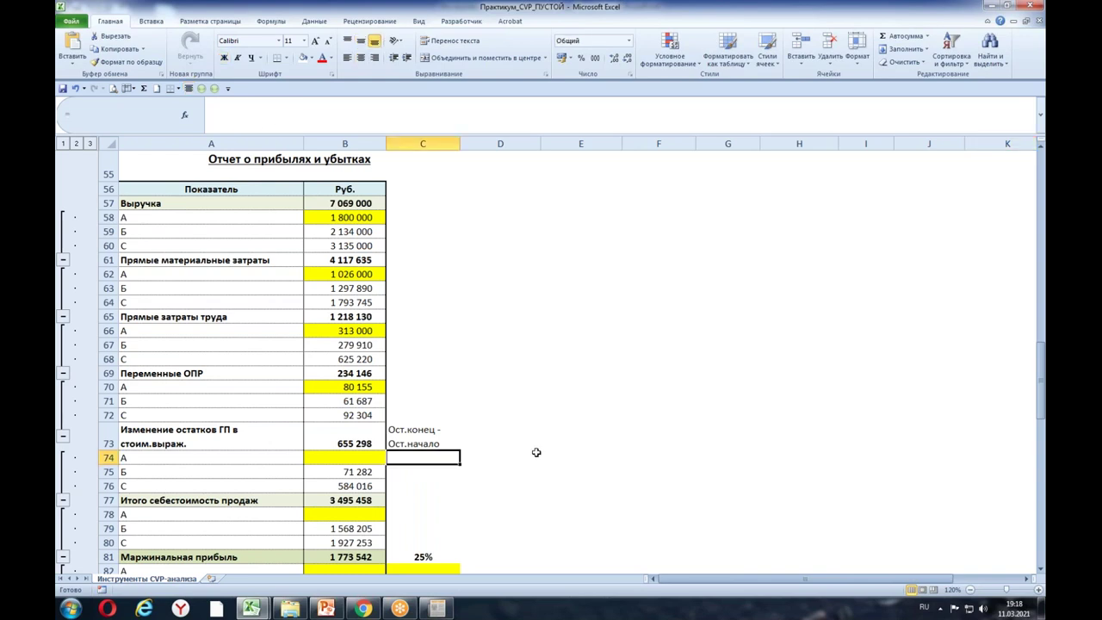
left_click(349, 462)
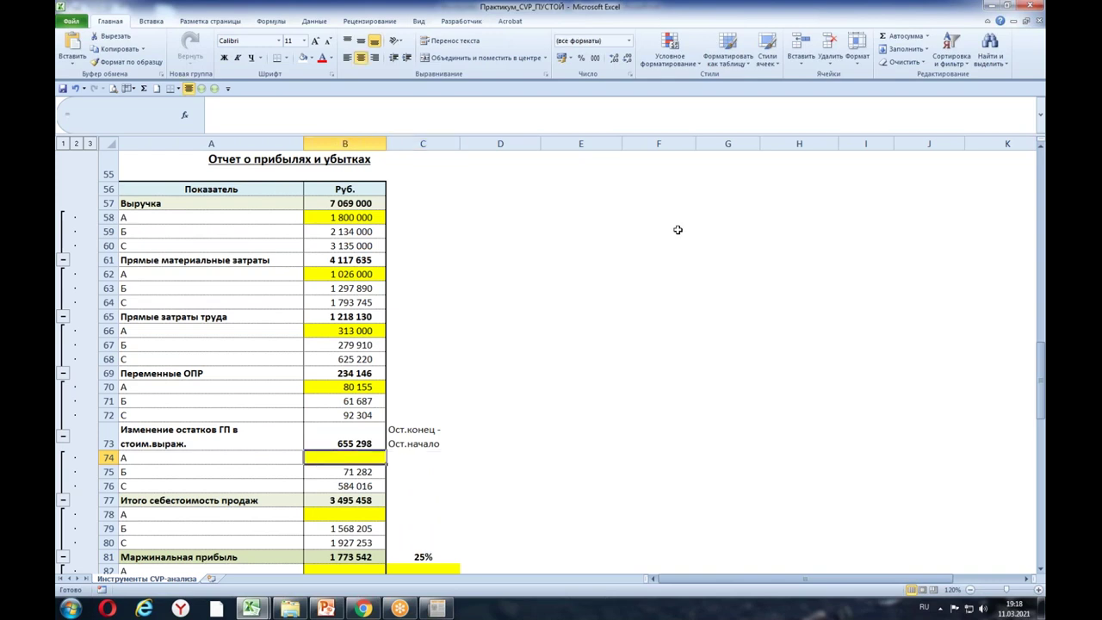
type("=")
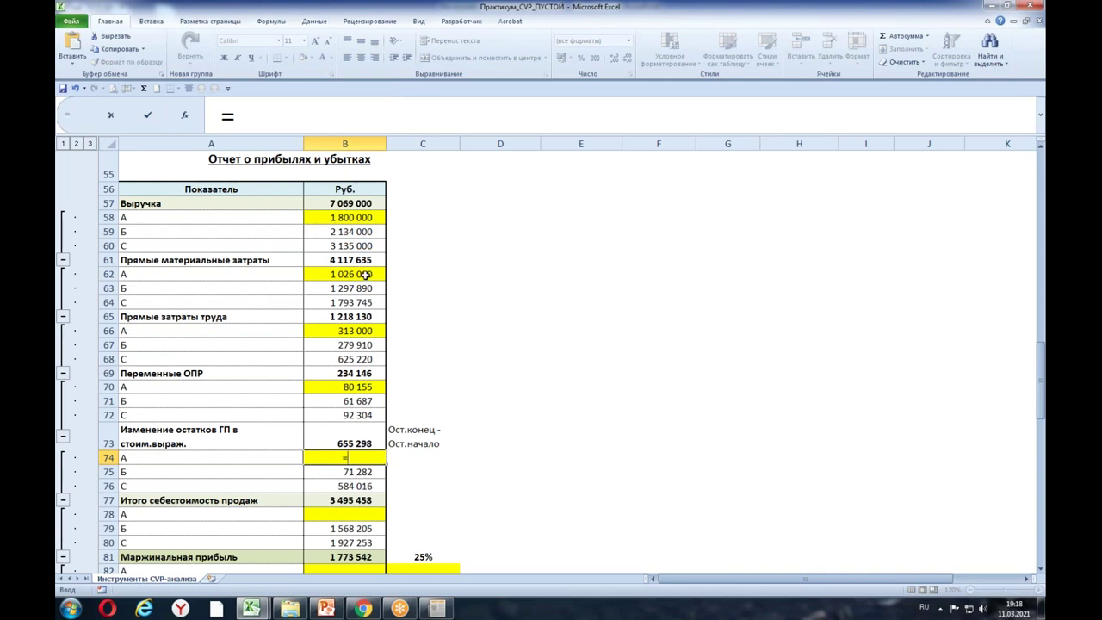
left_click(272, 101)
type("()")
left_click(362, 275)
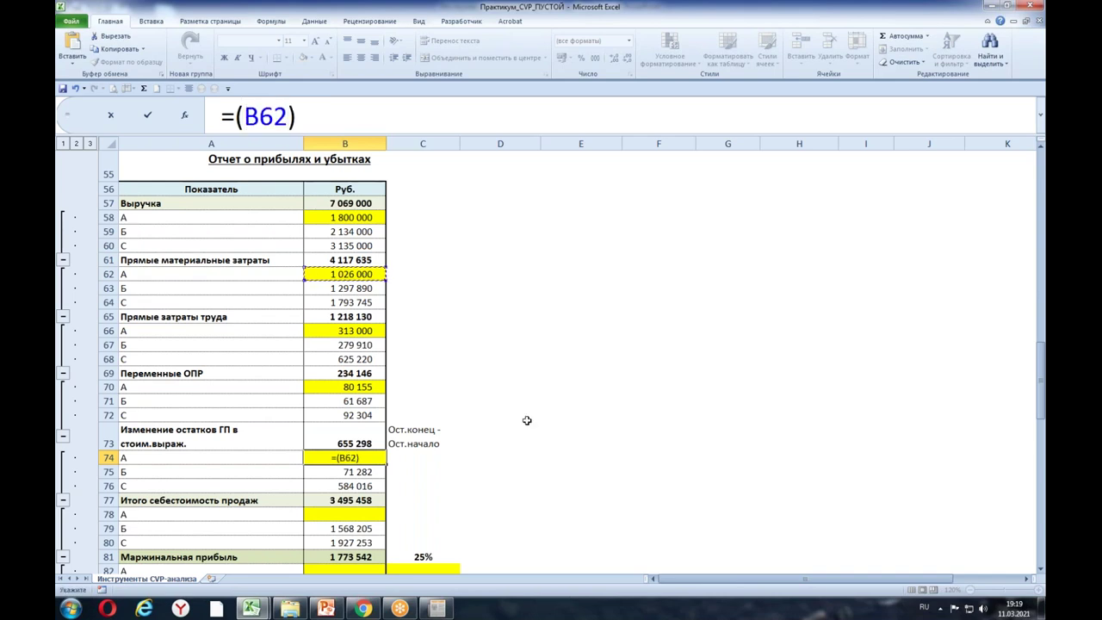
type("+")
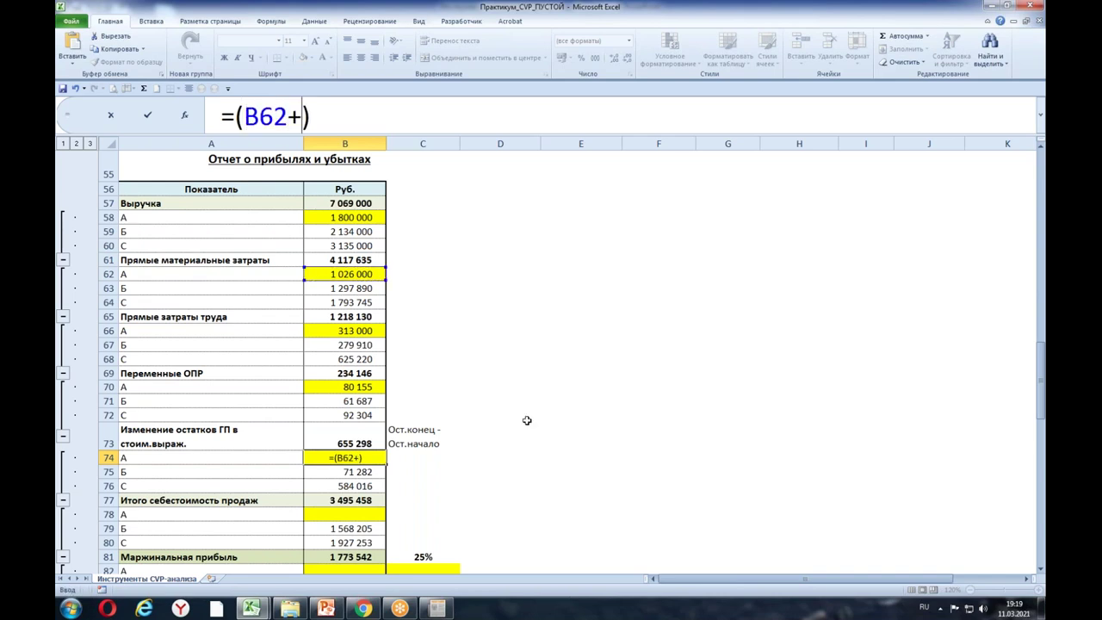
left_click(353, 330)
type("+")
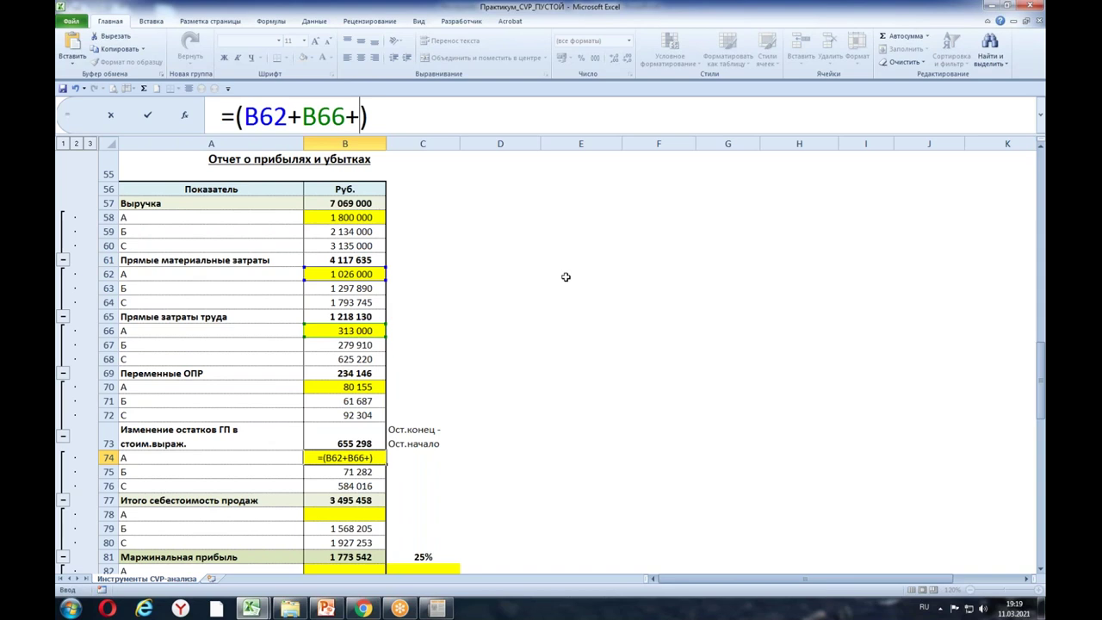
left_click(345, 387)
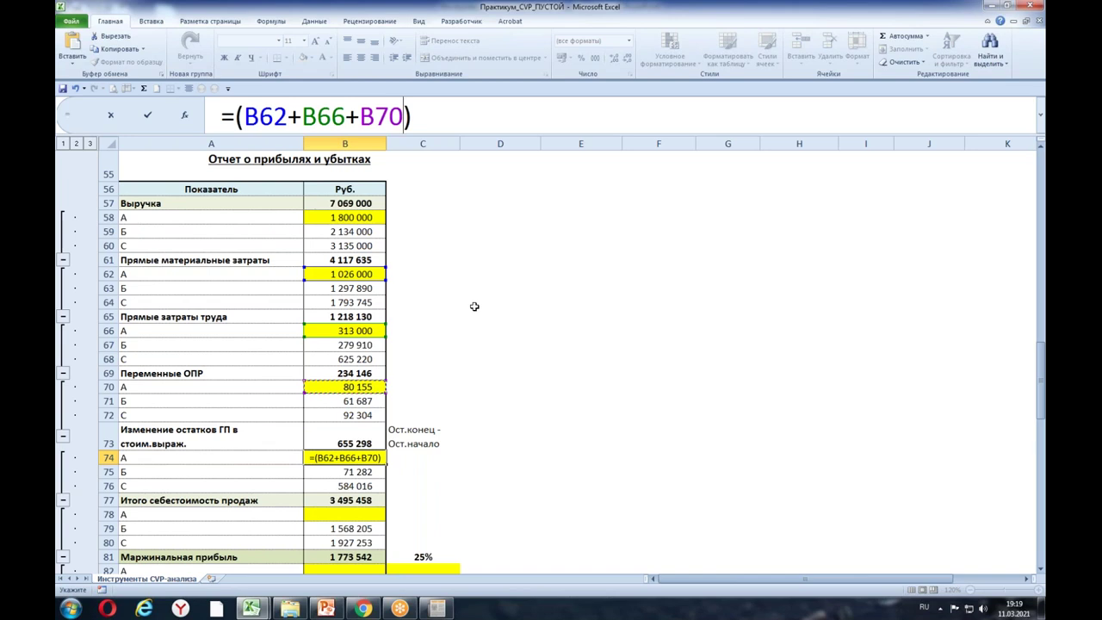
Step: Complete the B74 formula by dividing the cost sum by production volume B7 and multiplying by closing stock K7
key("F2")
key("Right")
type("/")
left_click_drag(1041, 392, 1040, 164)
left_click(355, 301)
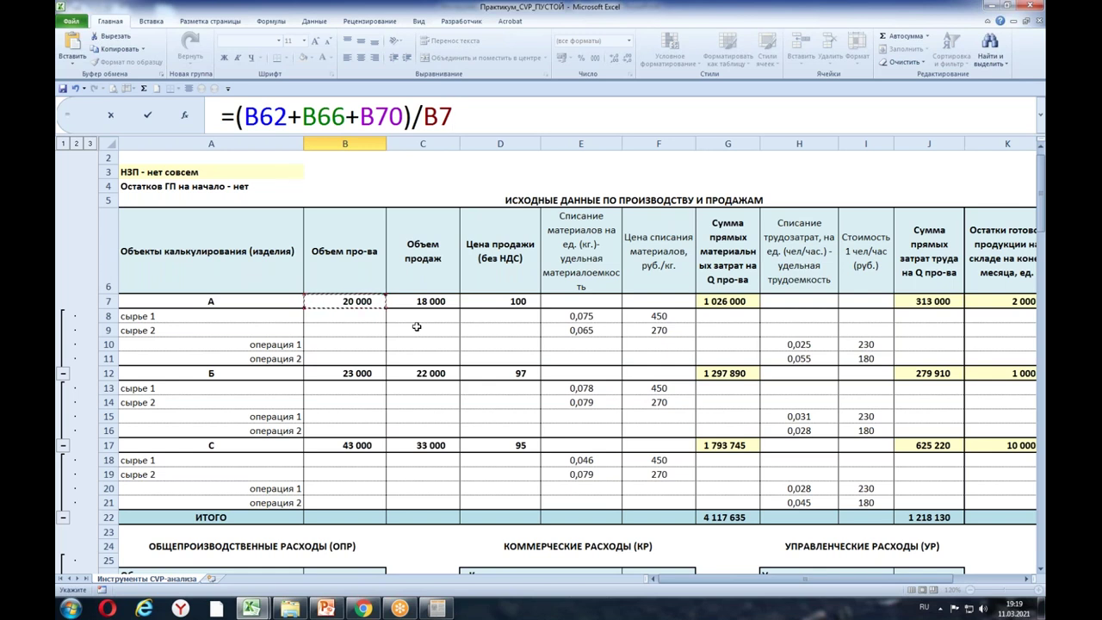
type("*")
left_click(1004, 301)
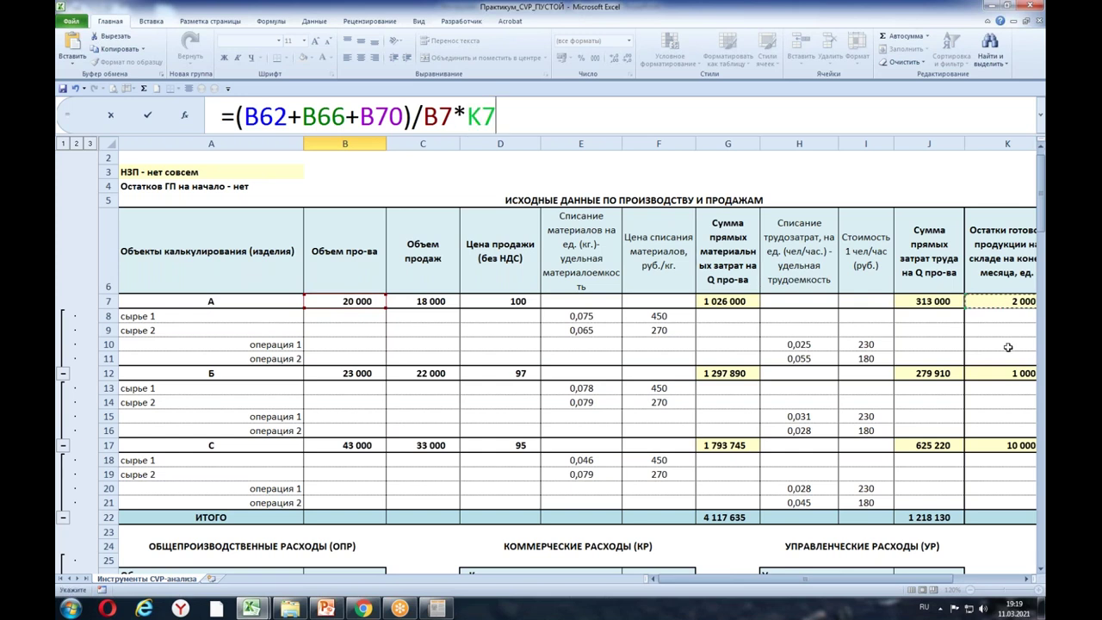
key("Return")
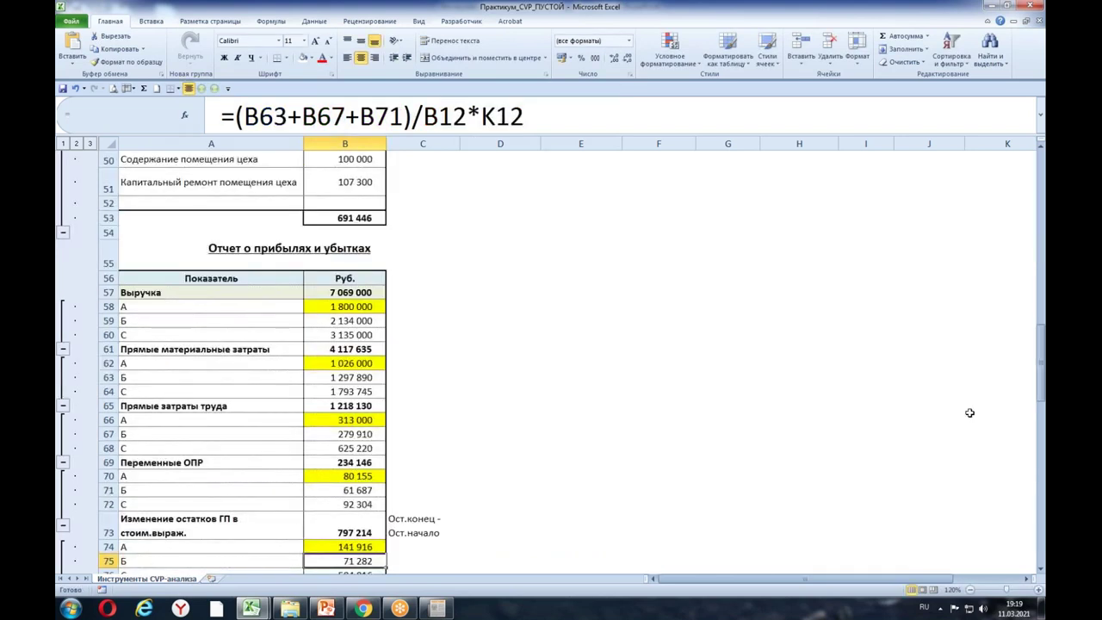
Step: Review product А's stock change formula in B74 and product Б's cost of sales formula in B79
left_click(866, 475)
left_click_drag(1043, 372, 1042, 384)
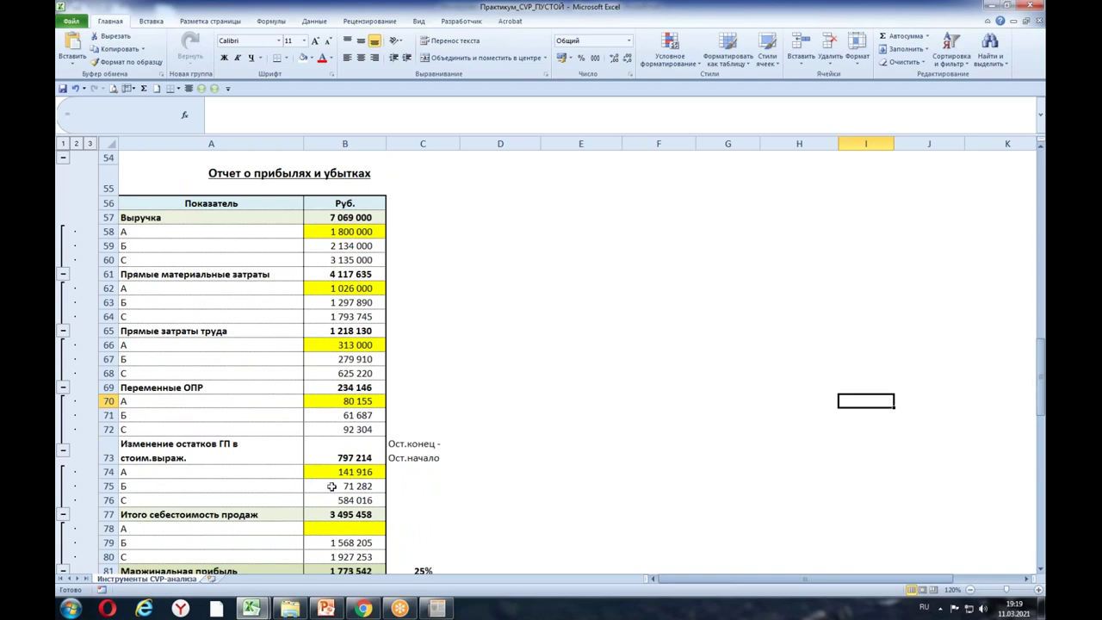
left_click(348, 472)
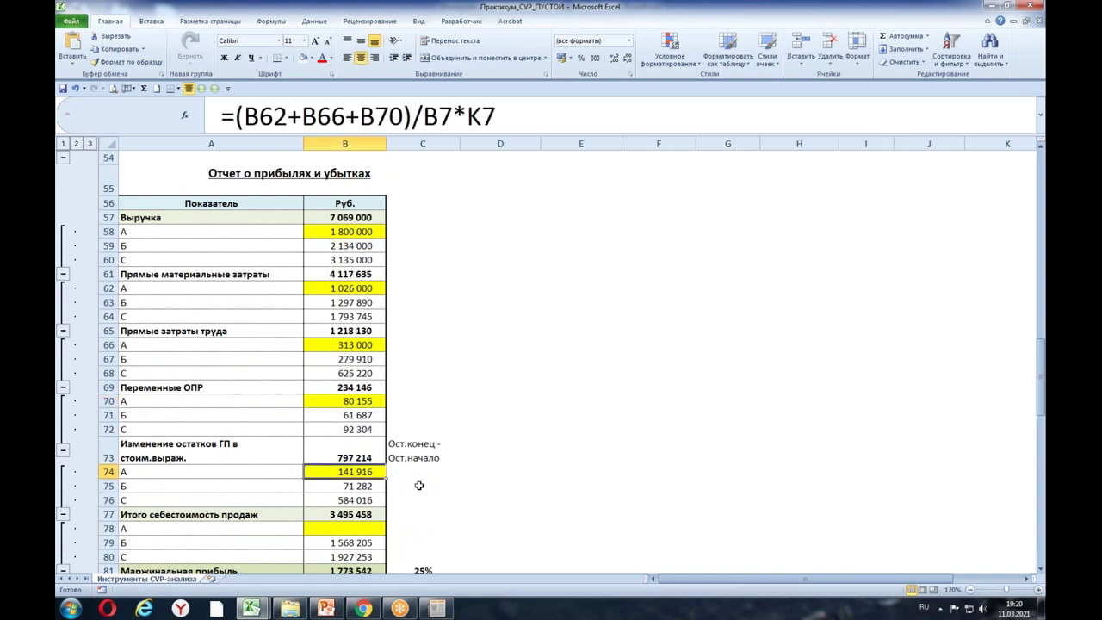
left_click(418, 486)
left_click(359, 472)
left_click_drag(1043, 398, 1042, 434)
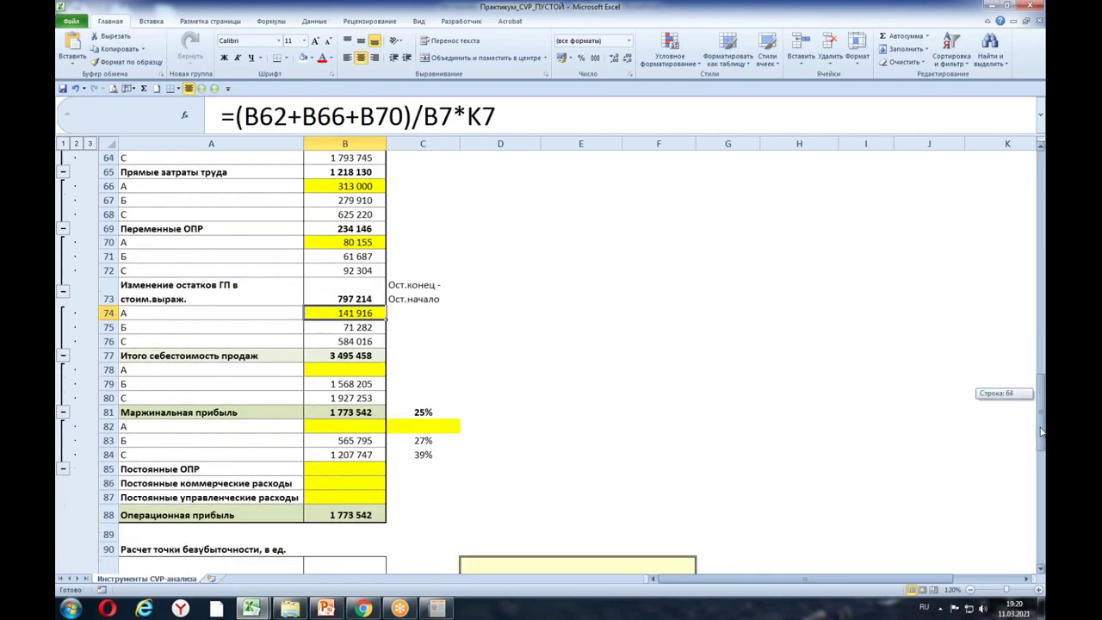
left_click(363, 380)
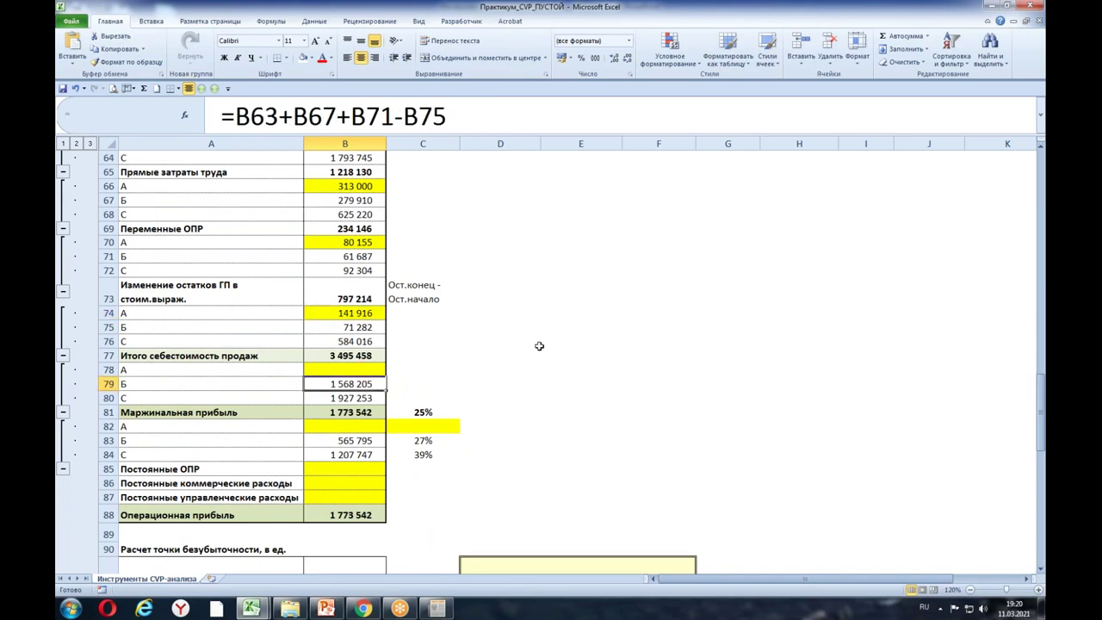
left_click(357, 371)
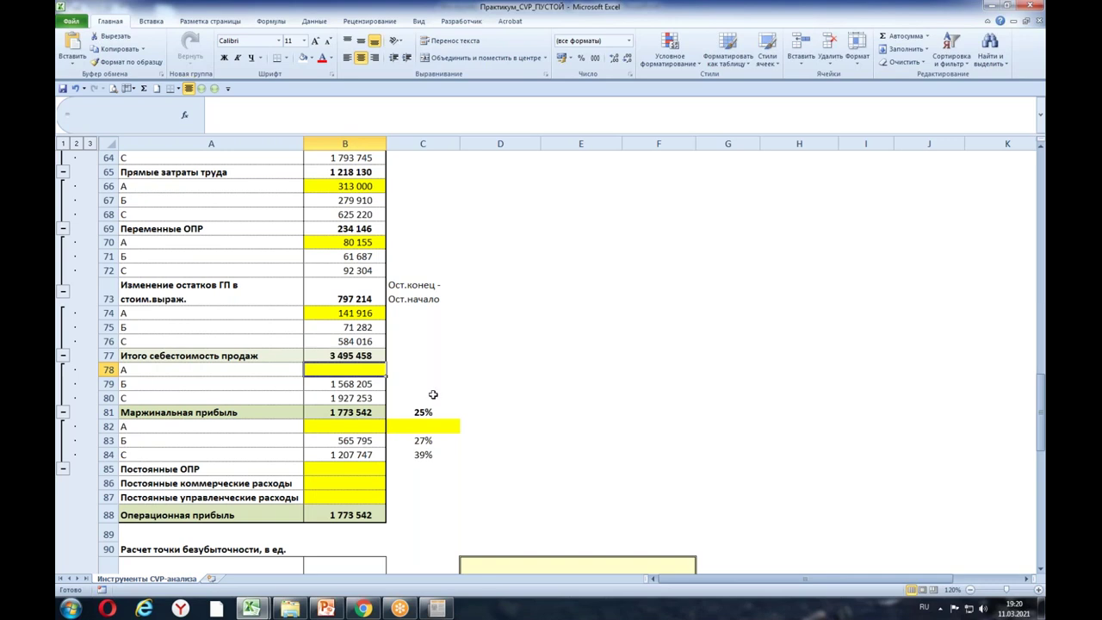
Step: Enter the note "РАСХОДЫ" in C77, beside the Итого себестоимость продаж total
left_click(427, 355)
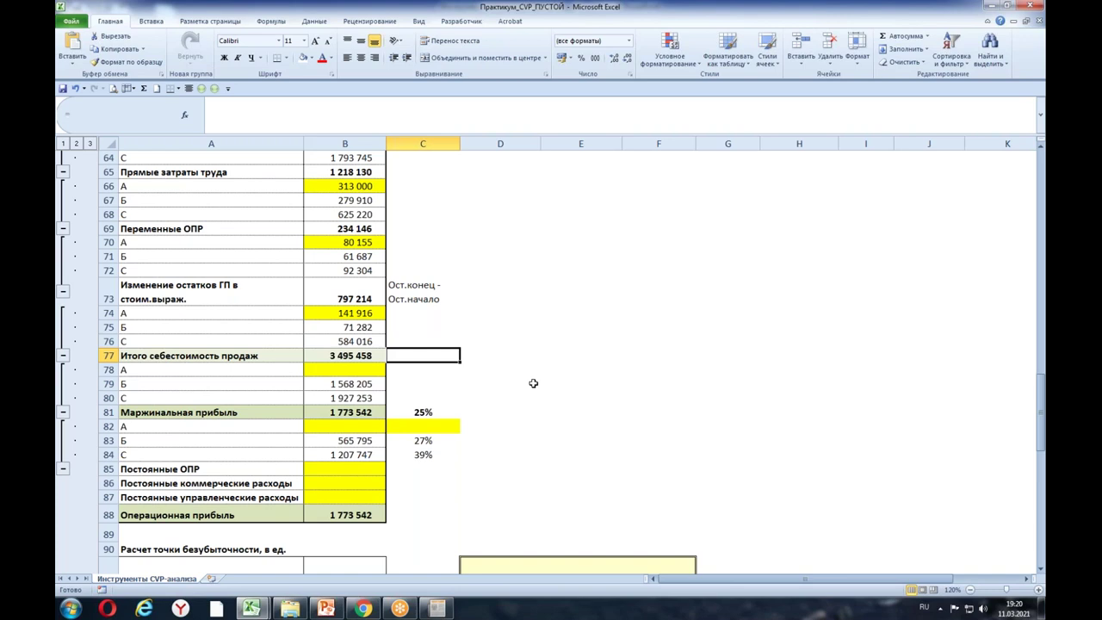
type("РА")
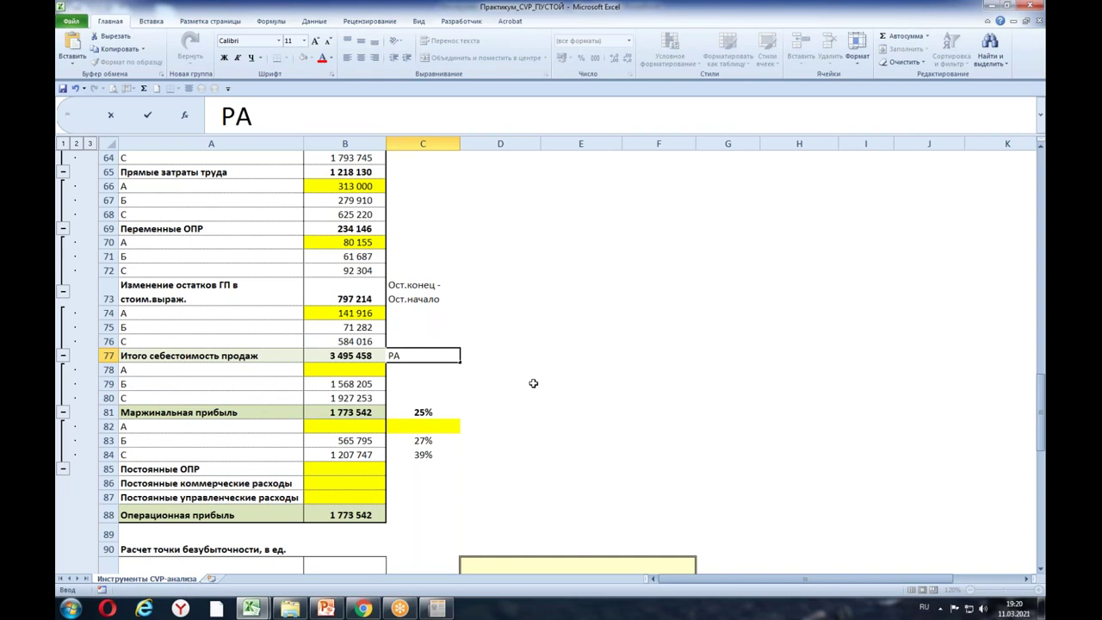
type("СХОДЫ")
left_click(527, 383)
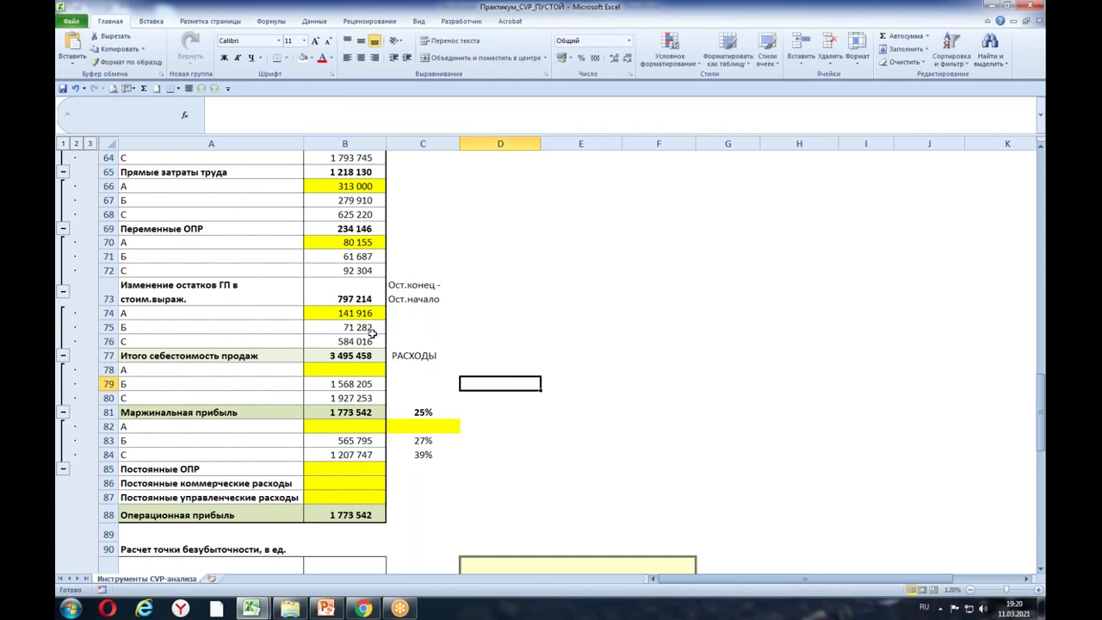
Step: Start product А's cost of sales formula in B78 with the sum of its direct and variable overhead costs: =(B62+B66+B70)
left_click_drag(1042, 436, 1042, 413)
left_click_drag(352, 228, 350, 384)
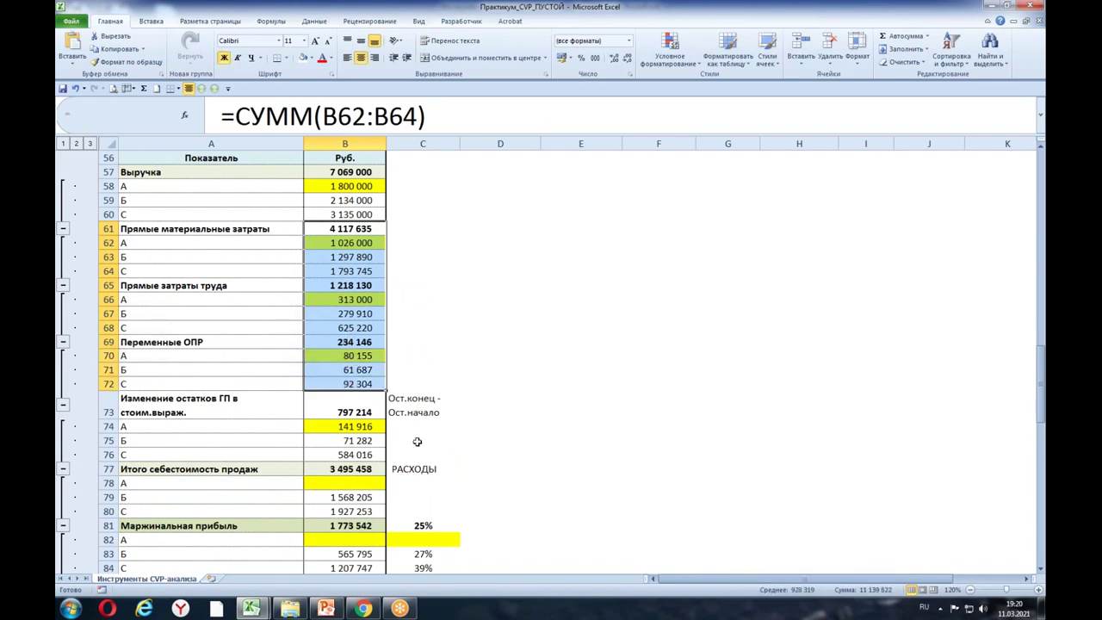
left_click(368, 426)
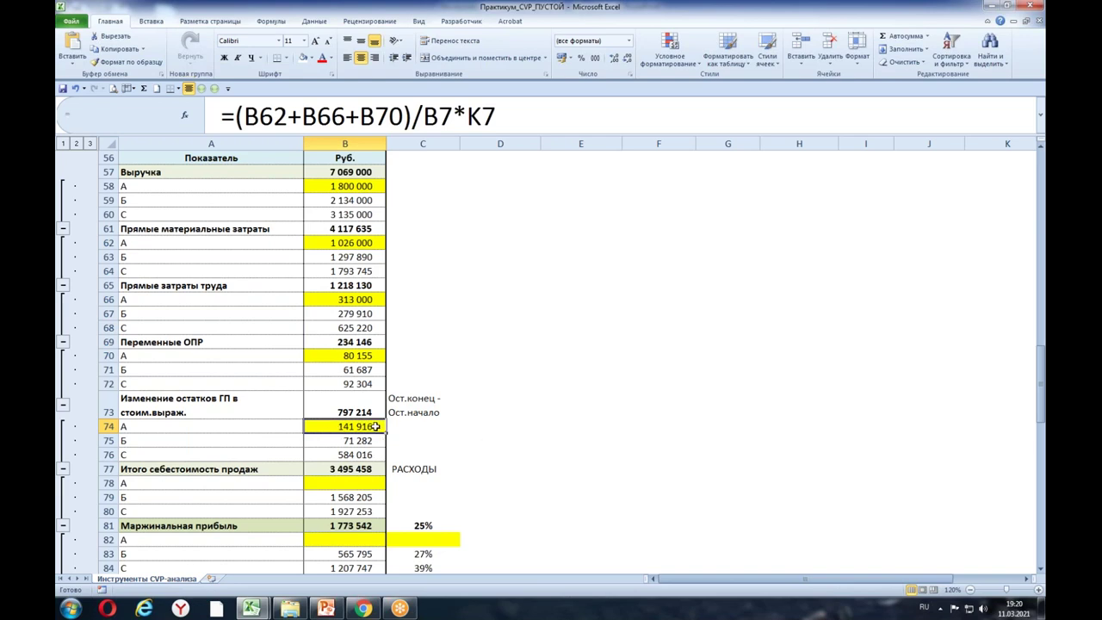
left_click(347, 485)
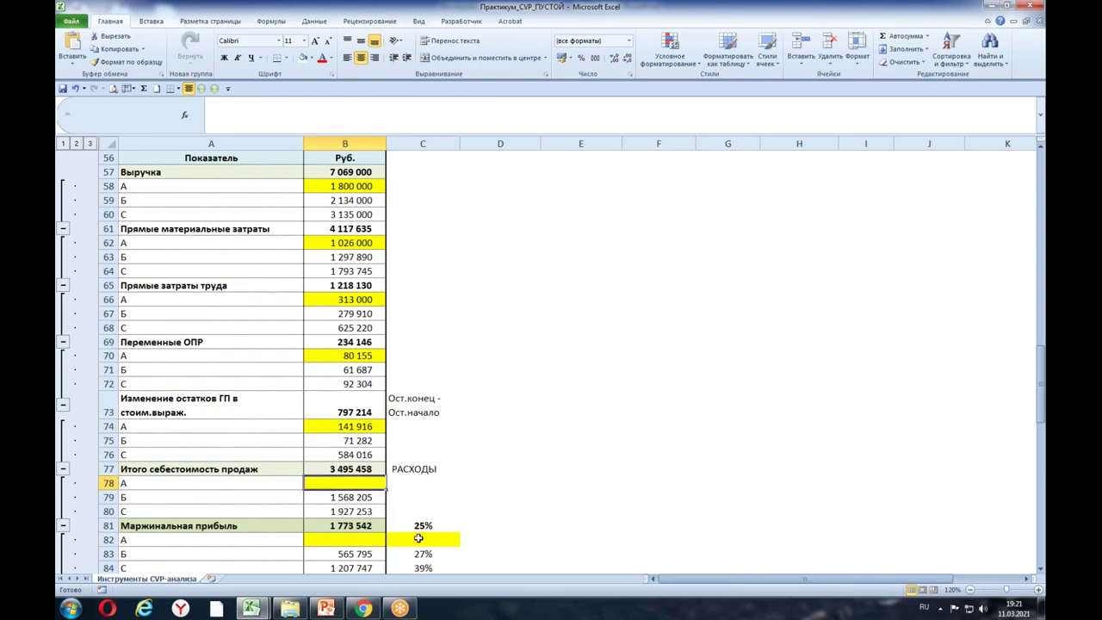
type("=")
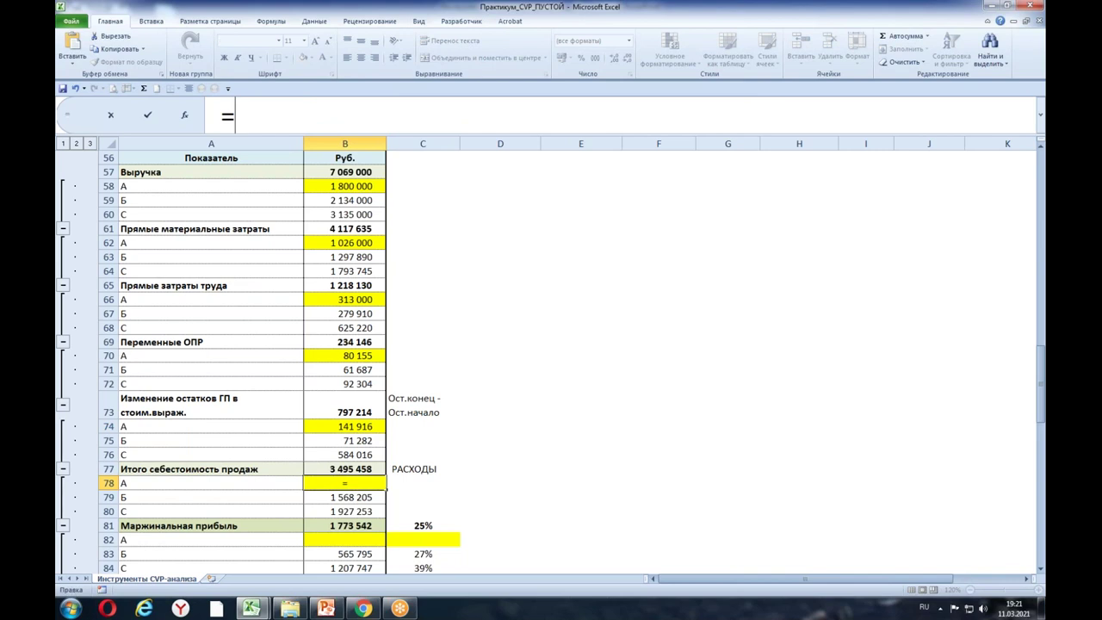
type("()")
key("Left")
left_click(360, 243)
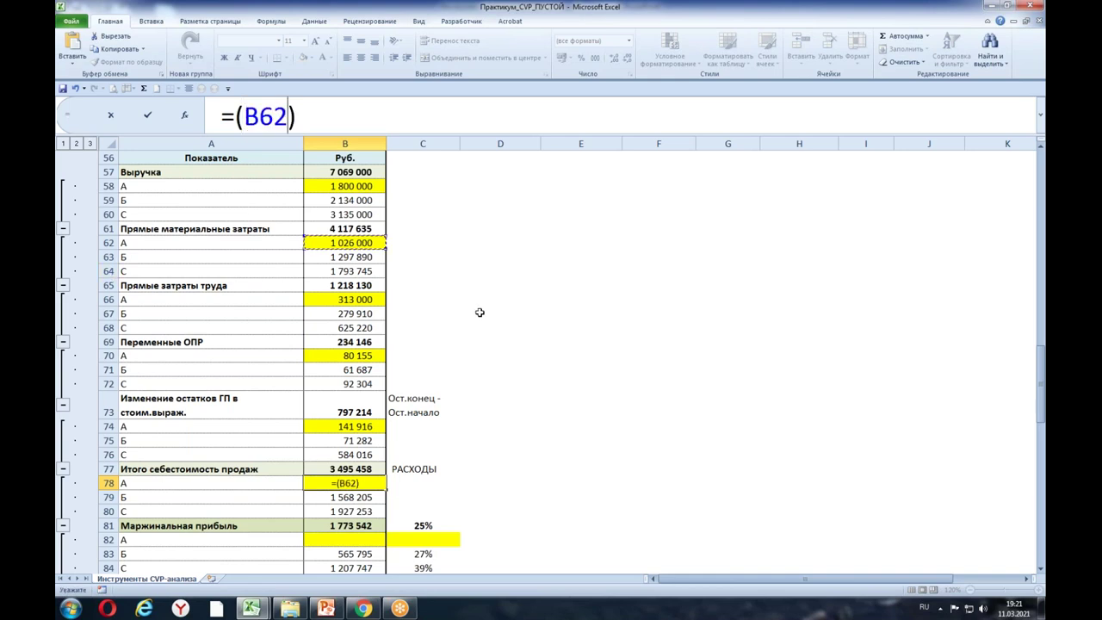
type("+")
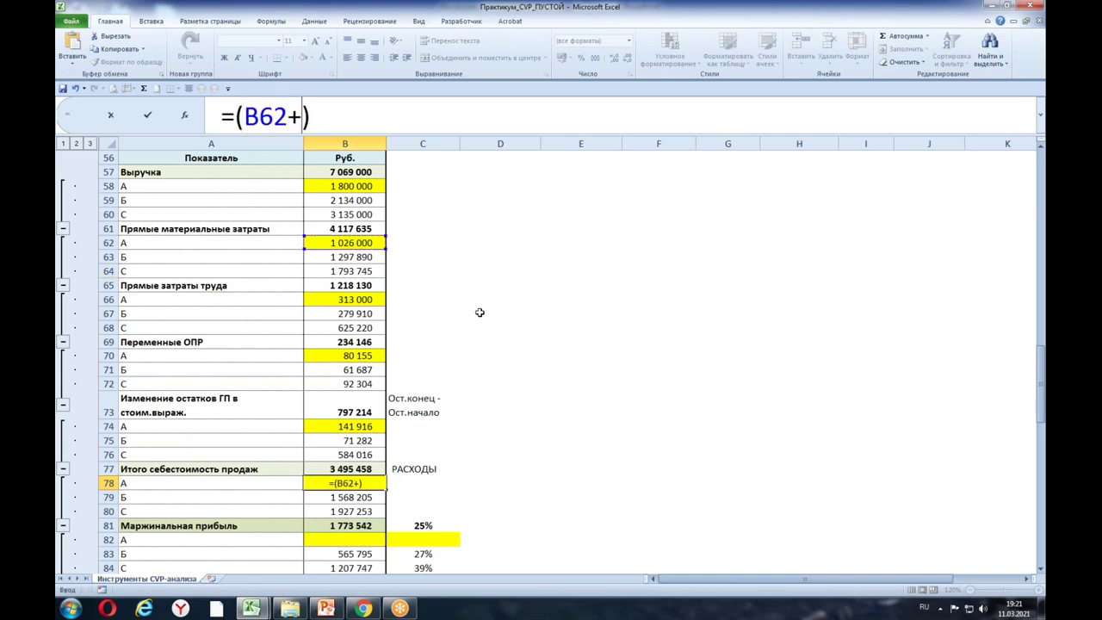
left_click(352, 300)
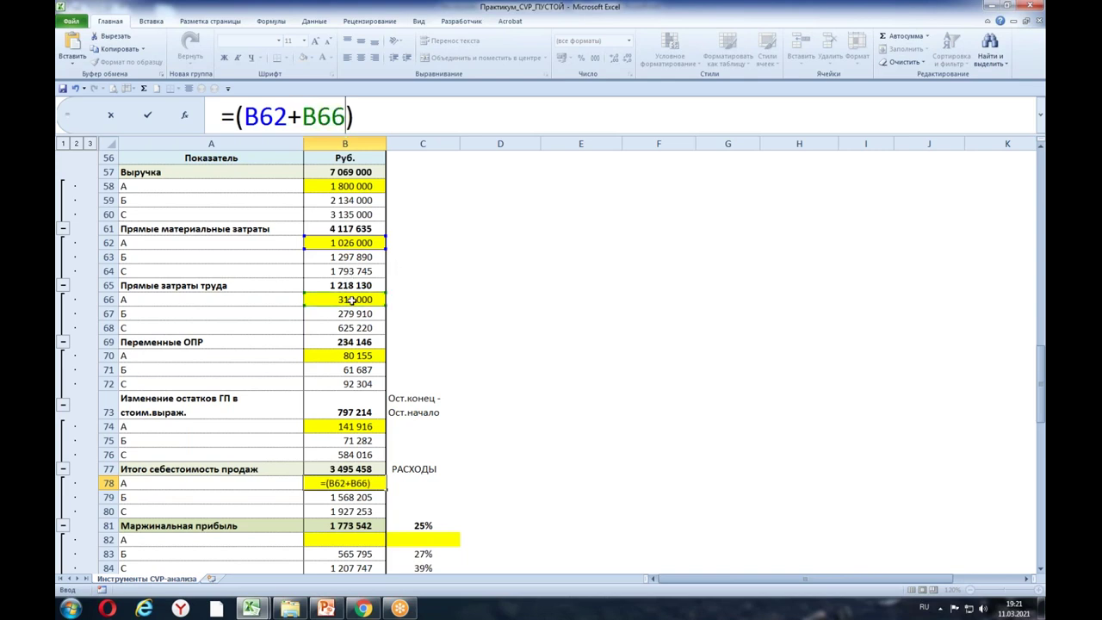
type("+")
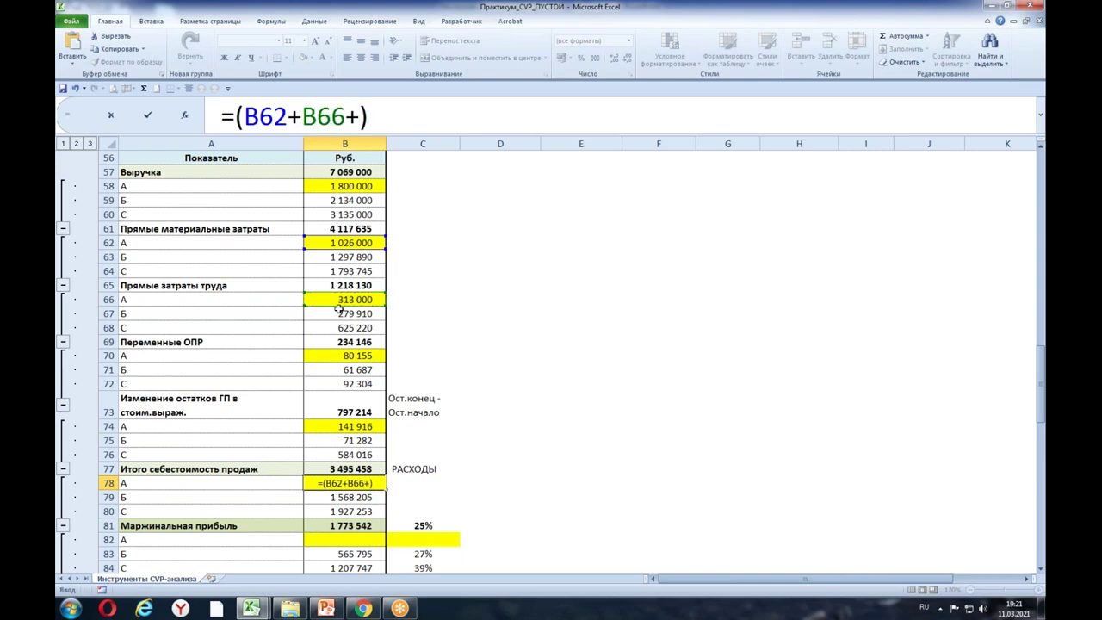
left_click(356, 355)
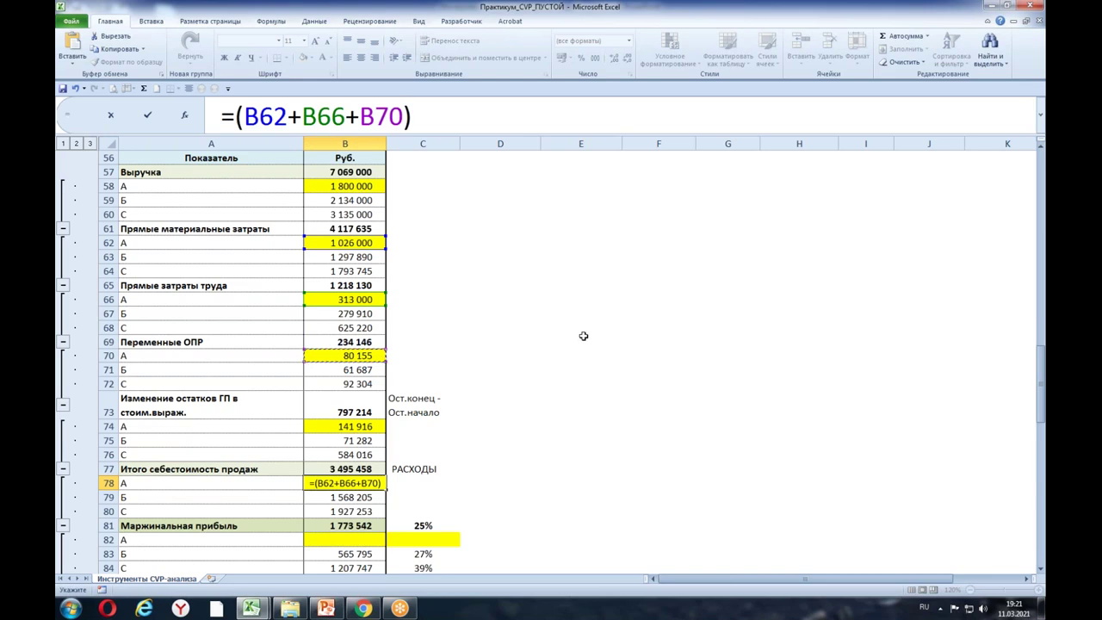
Step: Subtract product А's stock change B74 in the B78 cost of sales formula and check its cell references
left_click(418, 101)
type("-")
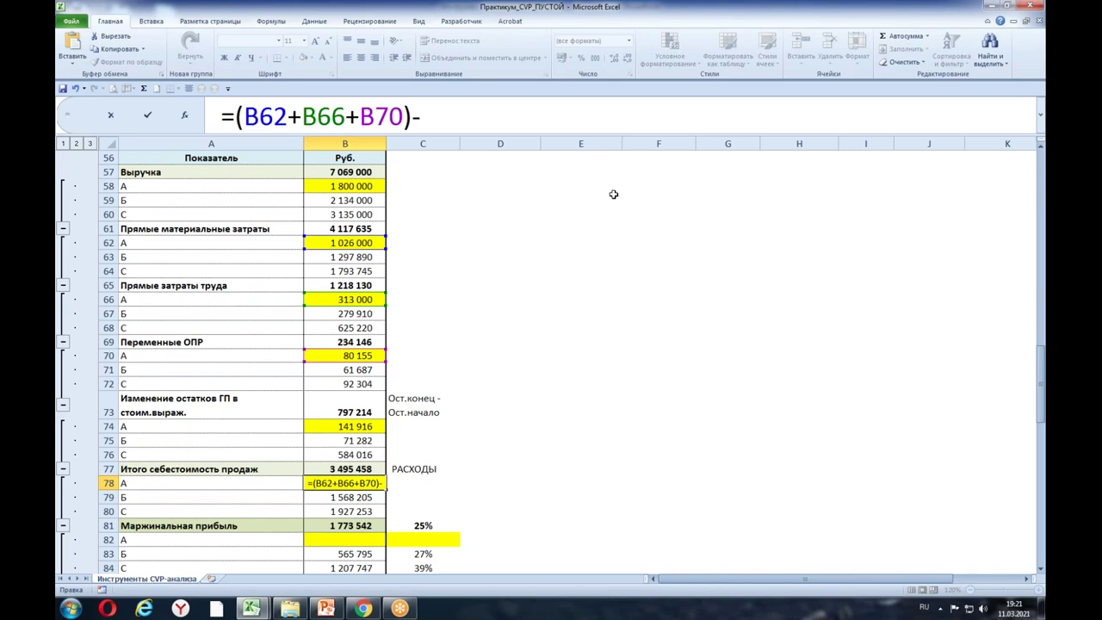
left_click(373, 428)
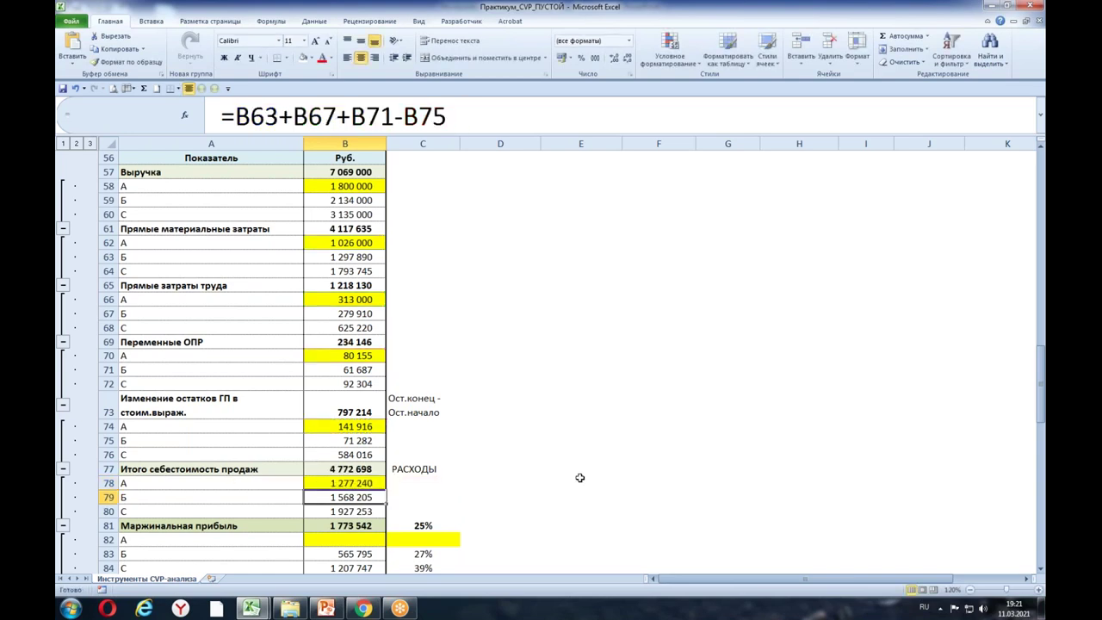
left_click(336, 481)
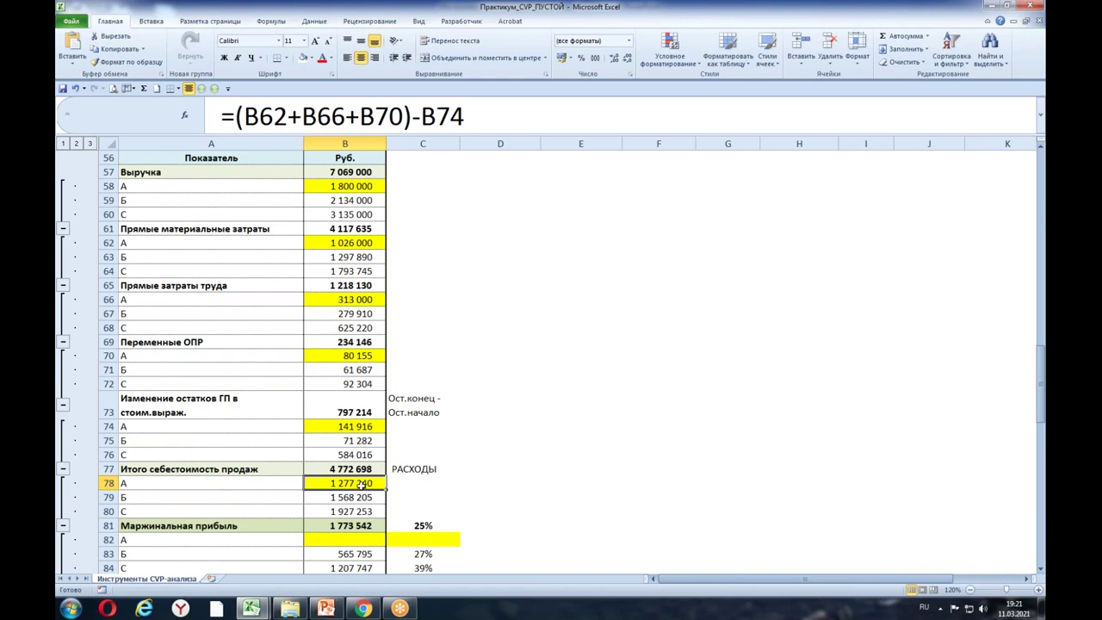
double_click(360, 485)
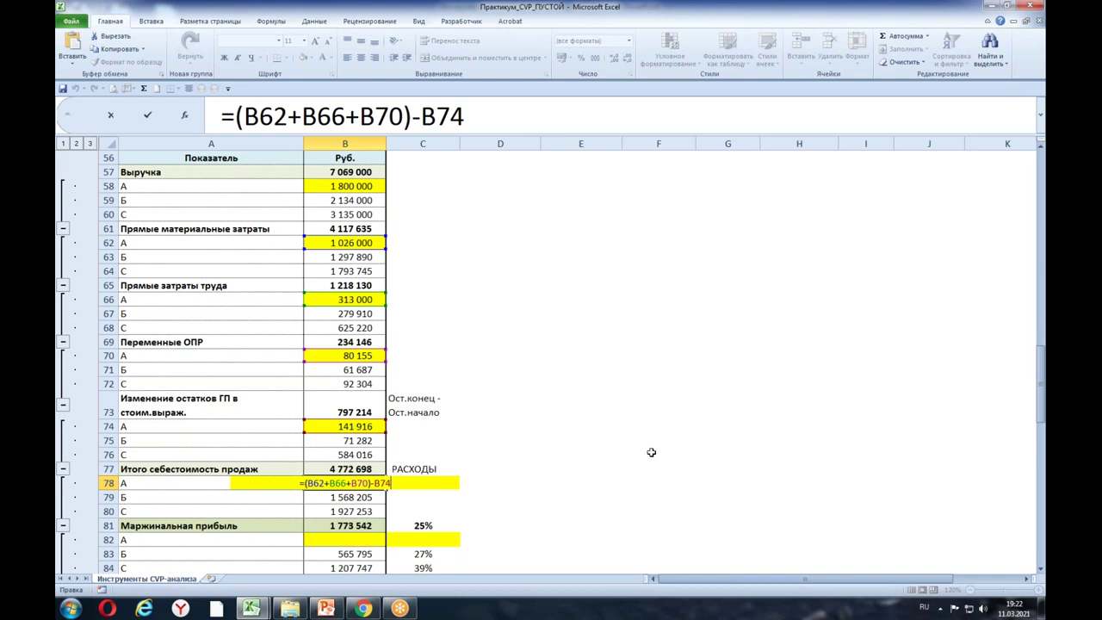
key("Return")
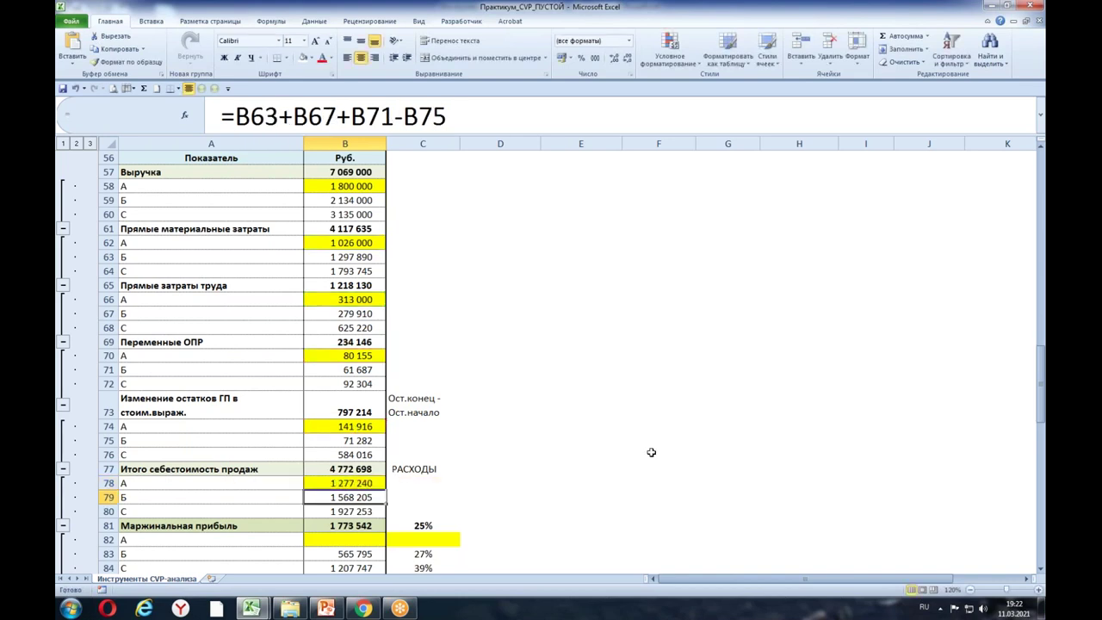
Step: Review product А's cost of sales formula in B78 and the Итого себестоимость продаж total formula in B77
left_click(354, 483)
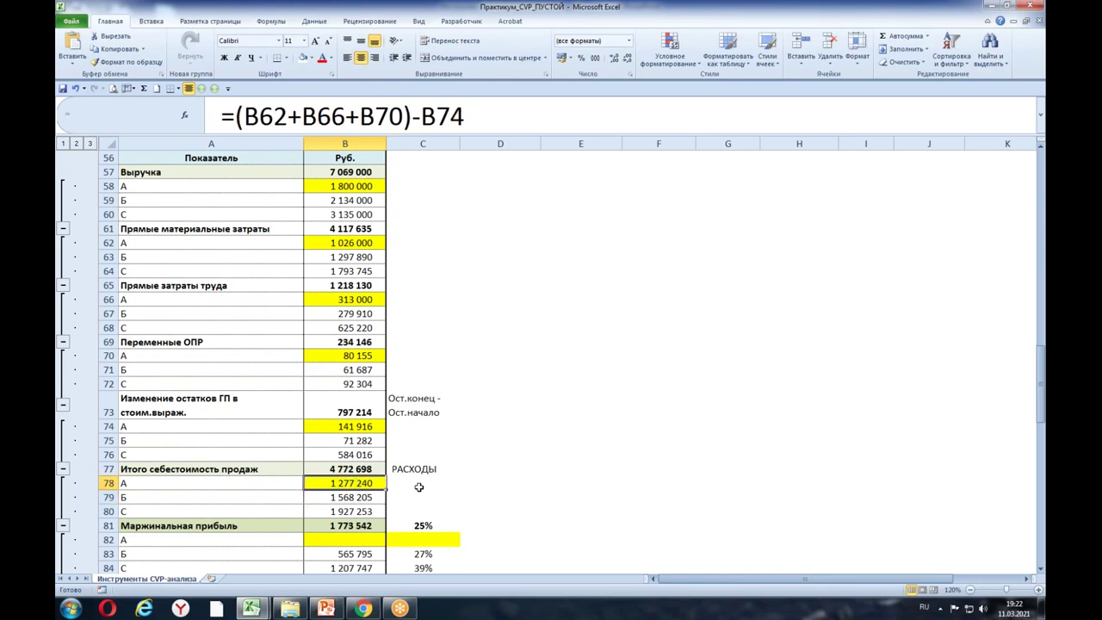
left_click(419, 488)
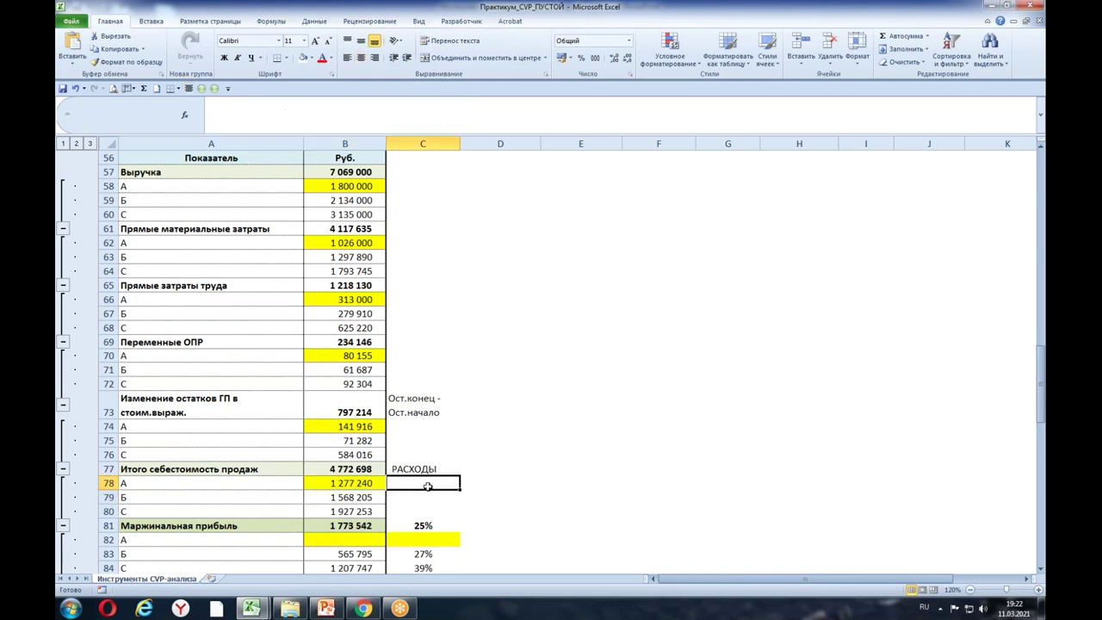
left_click(332, 466)
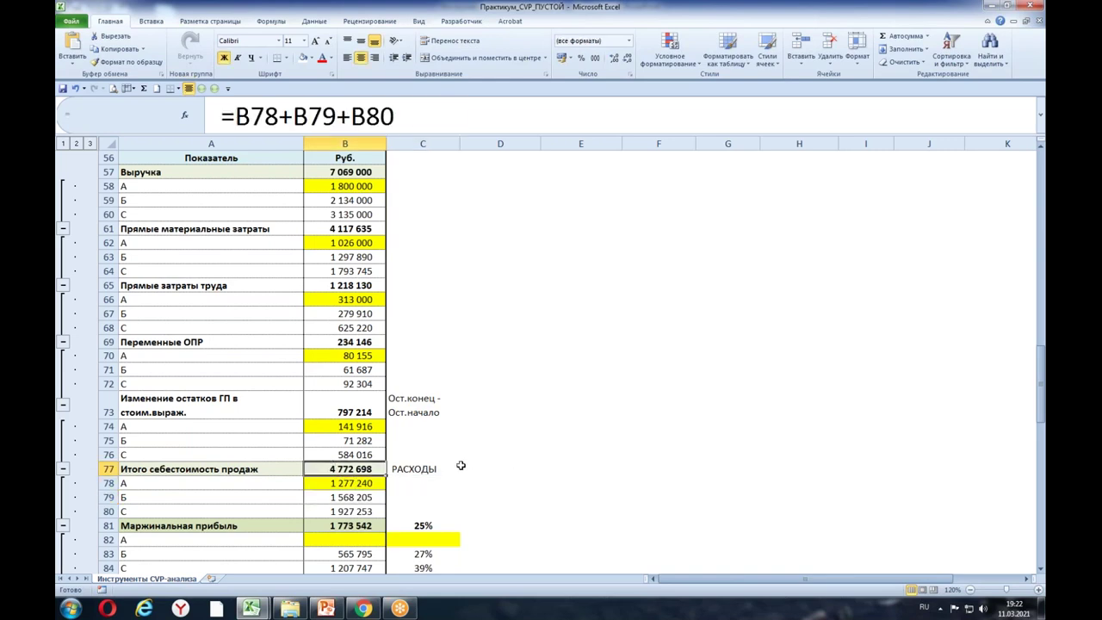
left_click(107, 469)
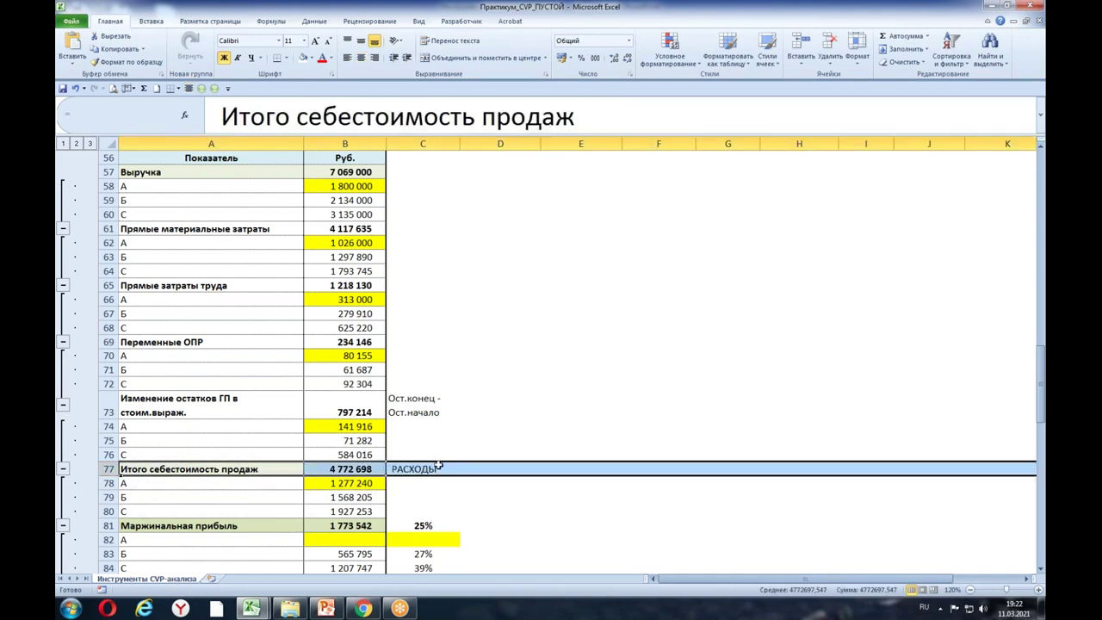
Step: Enter the note "К 43" in D77, beside the РАСХОДЫ note on the Итого себестоимость продаж row
left_click(508, 470)
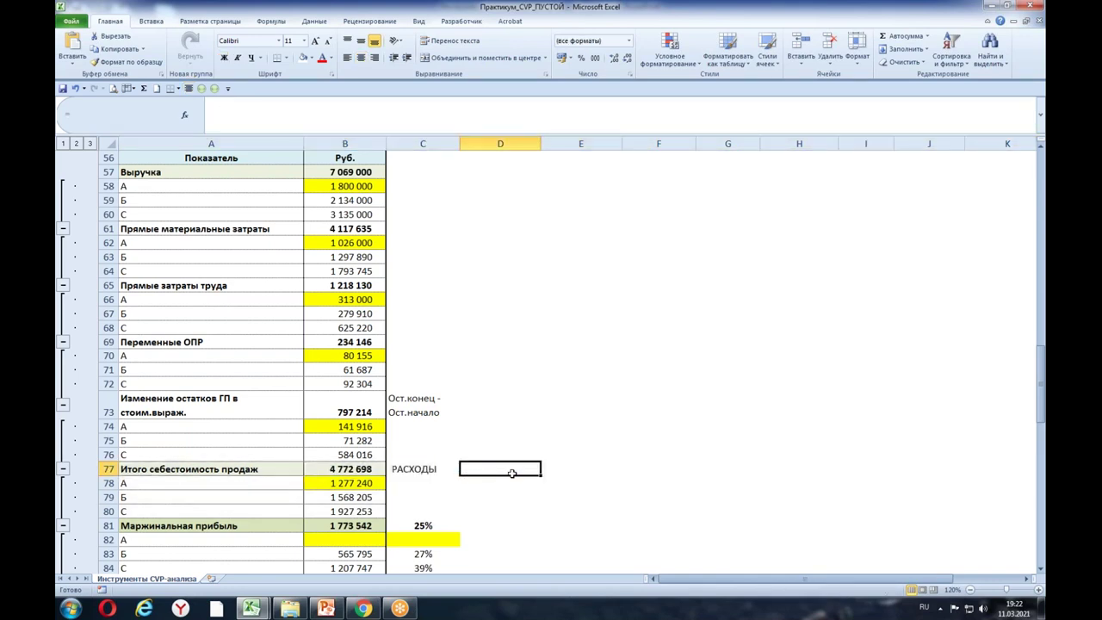
type("К 43")
key("Return")
left_click(499, 474)
Step: Calculate product А's marginal profit in B82 as revenue minus cost of sales: =B58-B78
left_click_drag(1040, 355, 1040, 395)
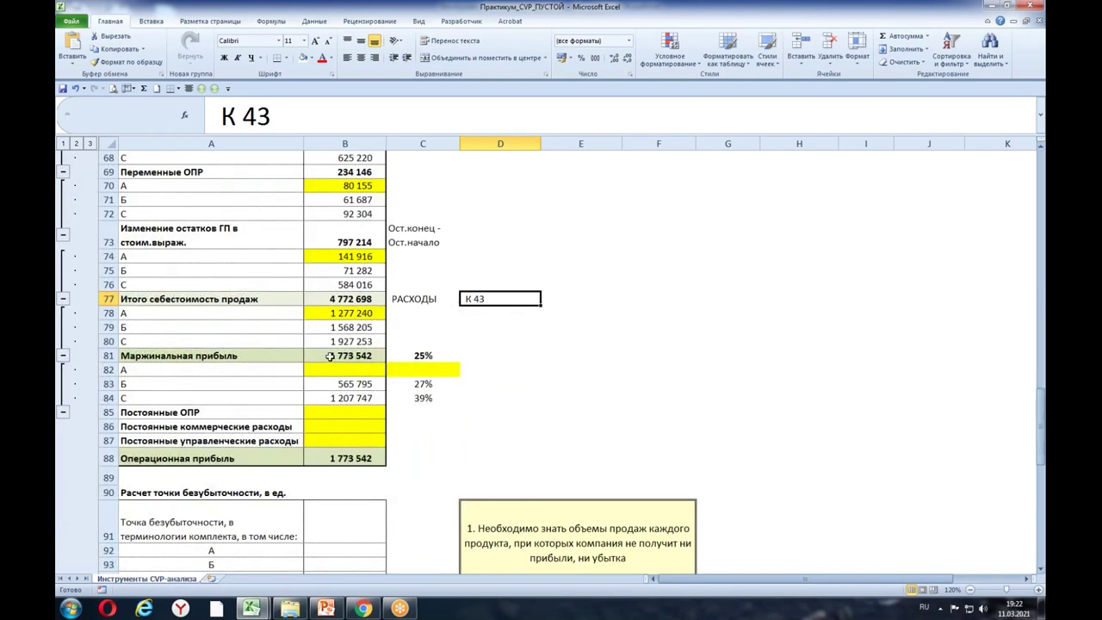
left_click(354, 370)
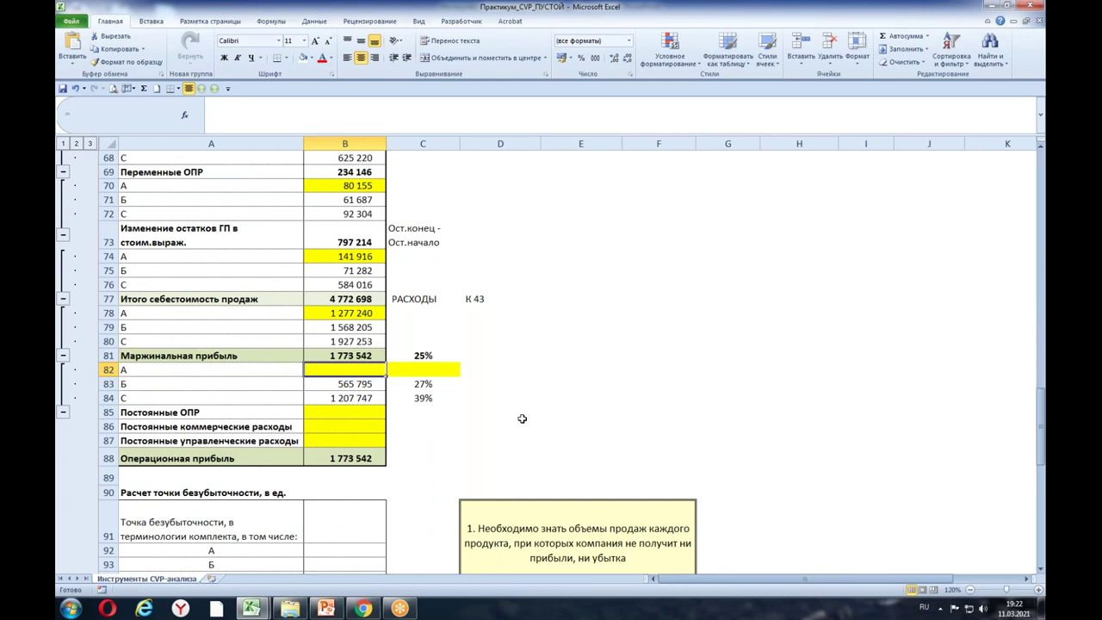
type("=")
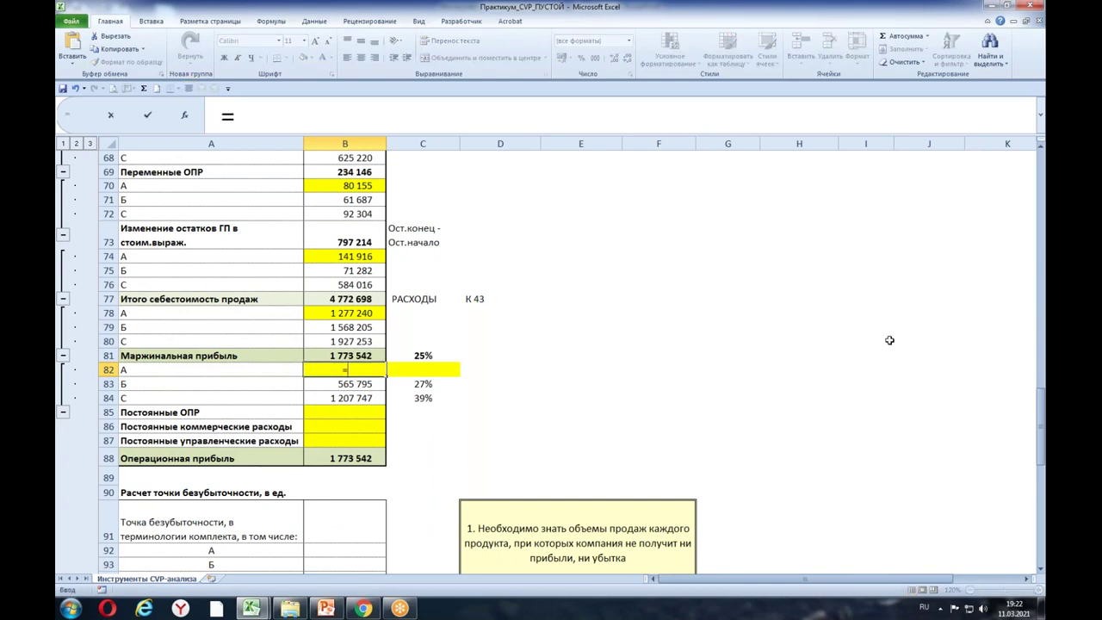
left_click_drag(1041, 441, 1039, 386)
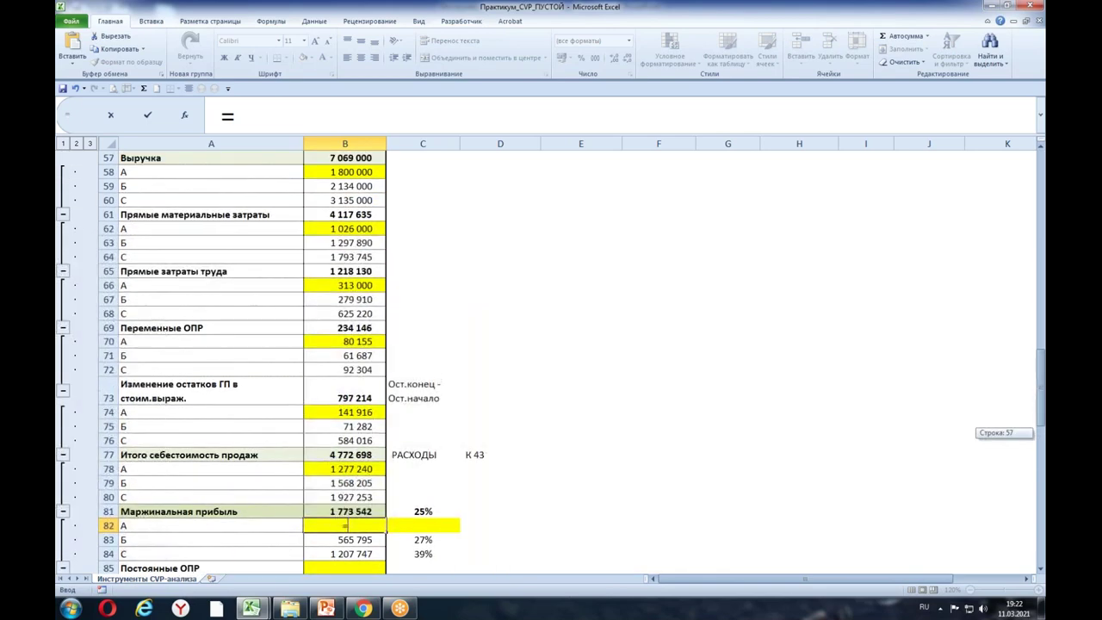
left_click(366, 171)
type("-")
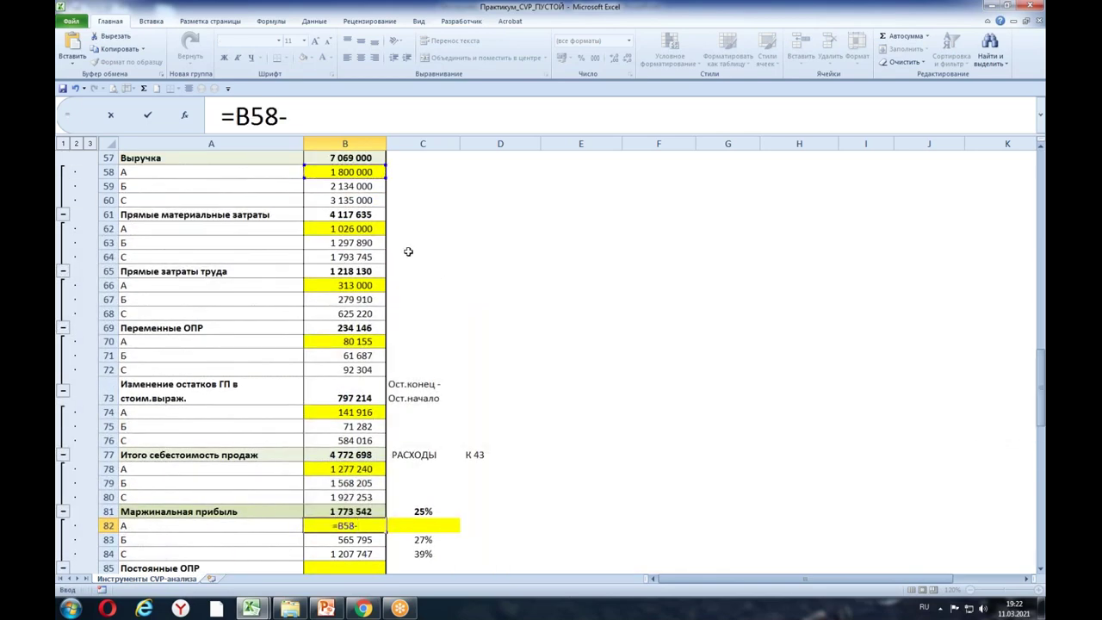
left_click(358, 470)
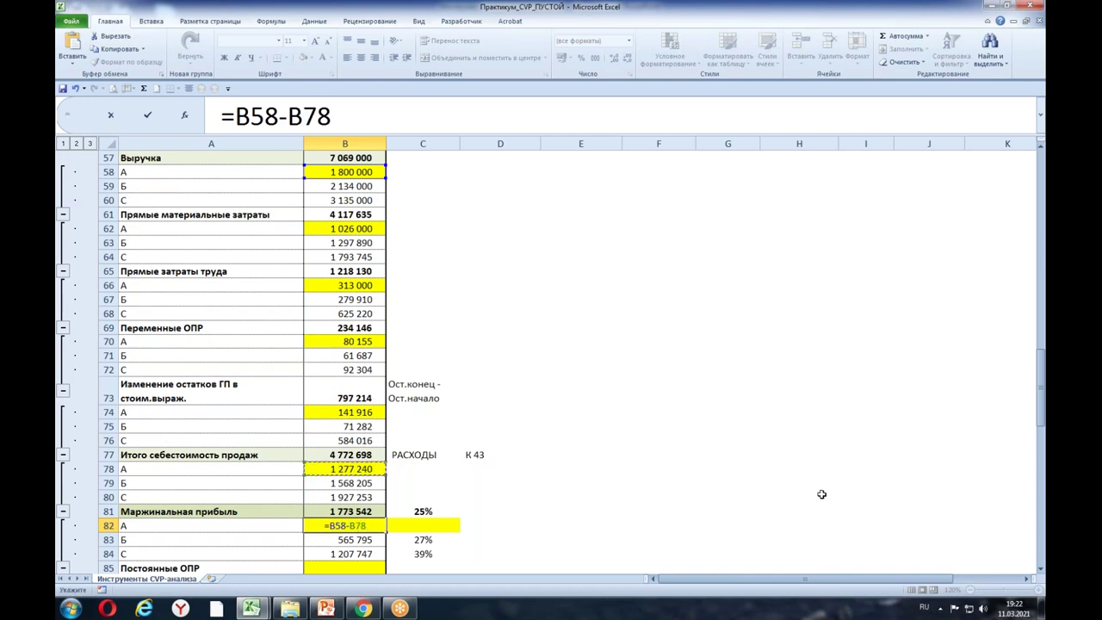
key("Return")
Step: Calculate product А's marginal profit share of revenue in C82 with =B82/B58 and check the formula
left_click_drag(1041, 412, 1041, 440)
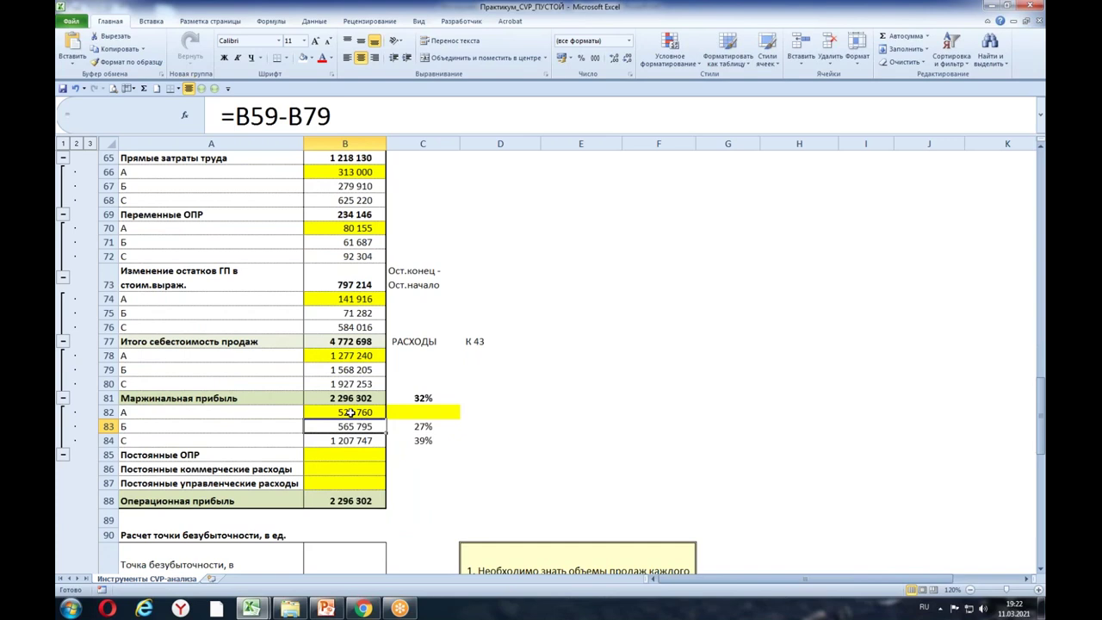
left_click(412, 413)
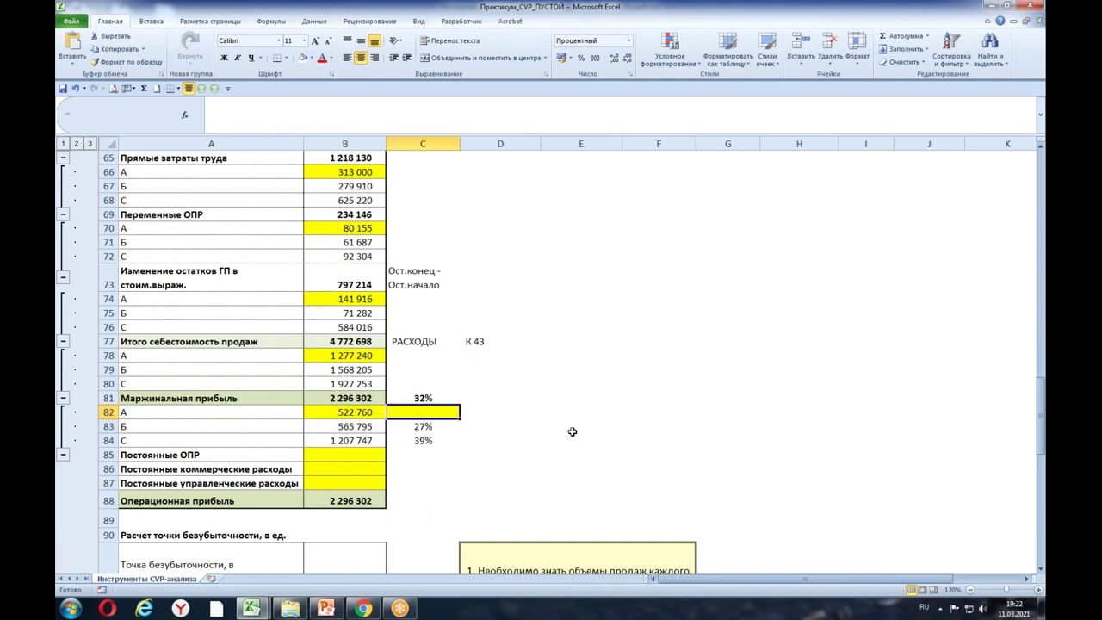
type("=")
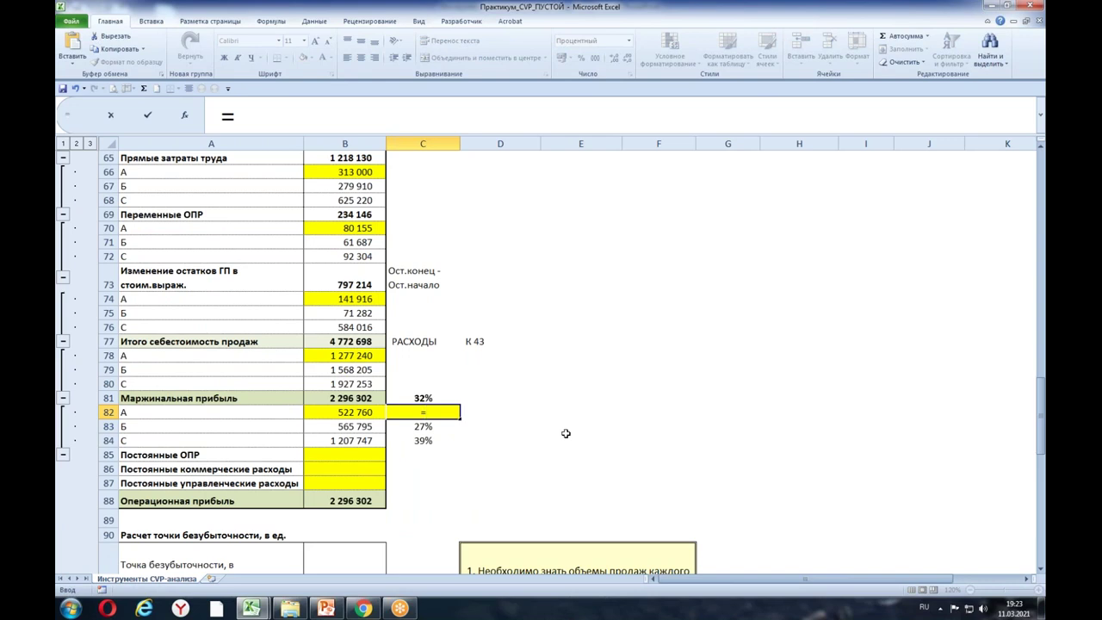
left_click(353, 413)
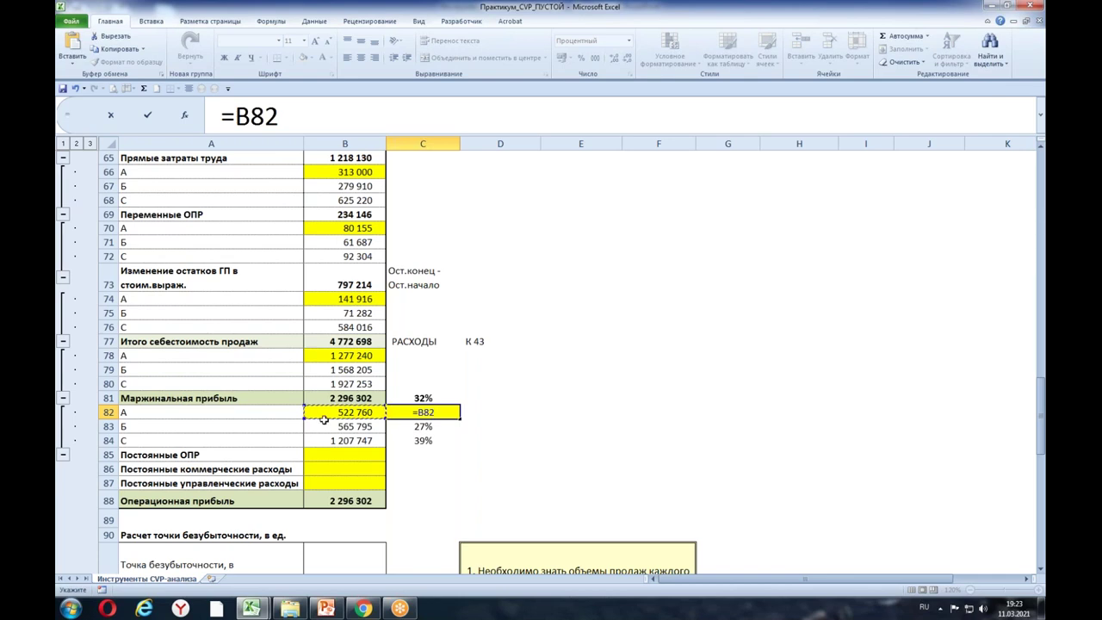
type("/")
left_click(1042, 148)
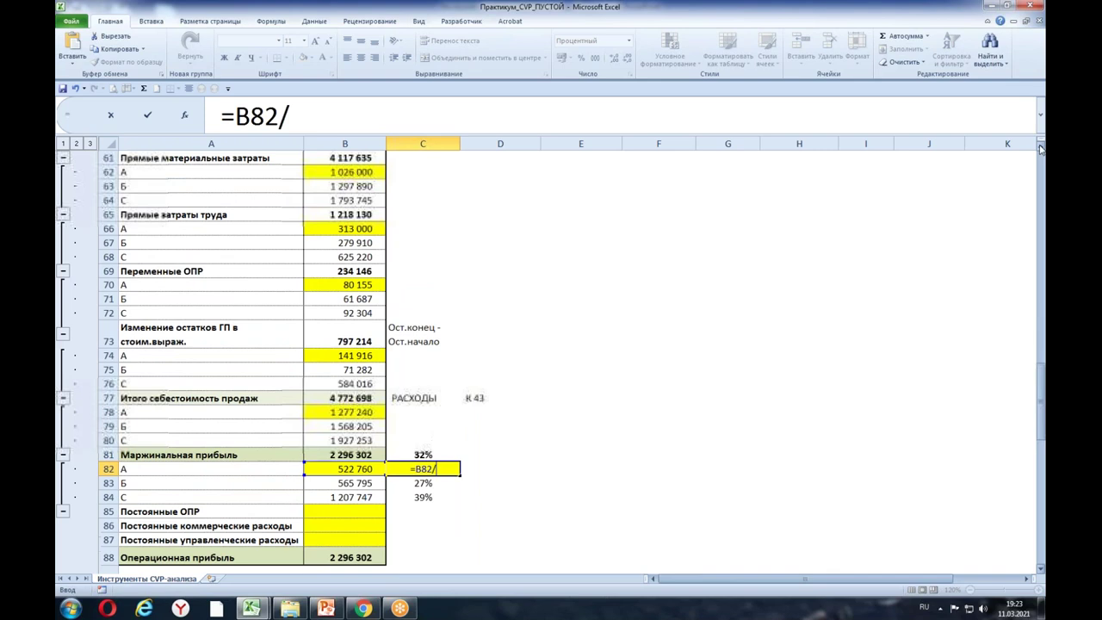
left_click(1041, 148)
left_click(1042, 148)
left_click(362, 171)
key("Return")
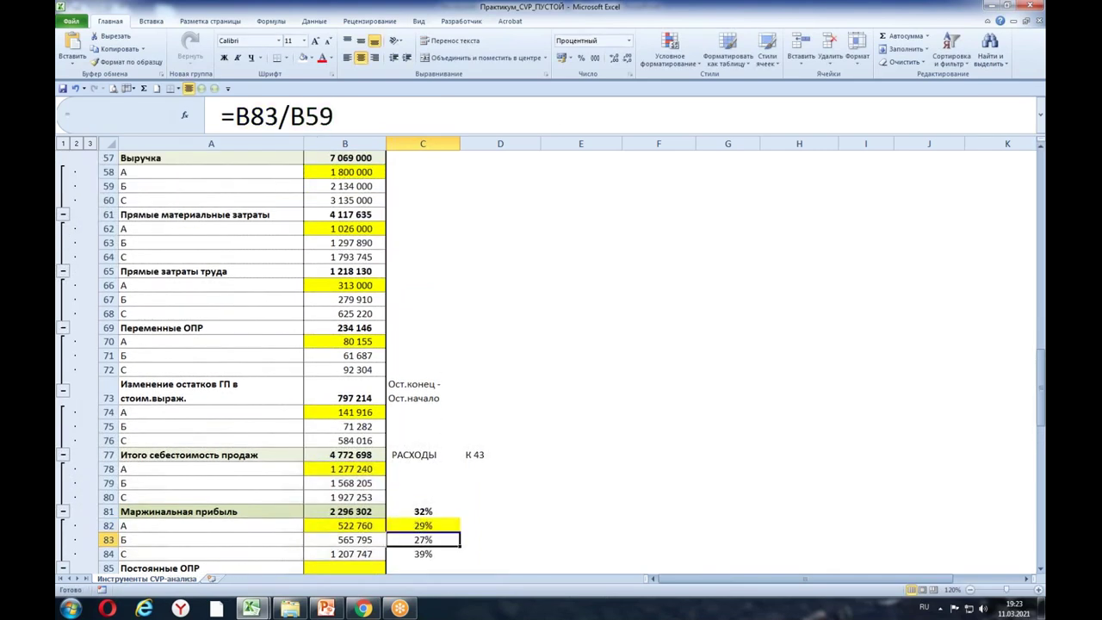
left_click(422, 525)
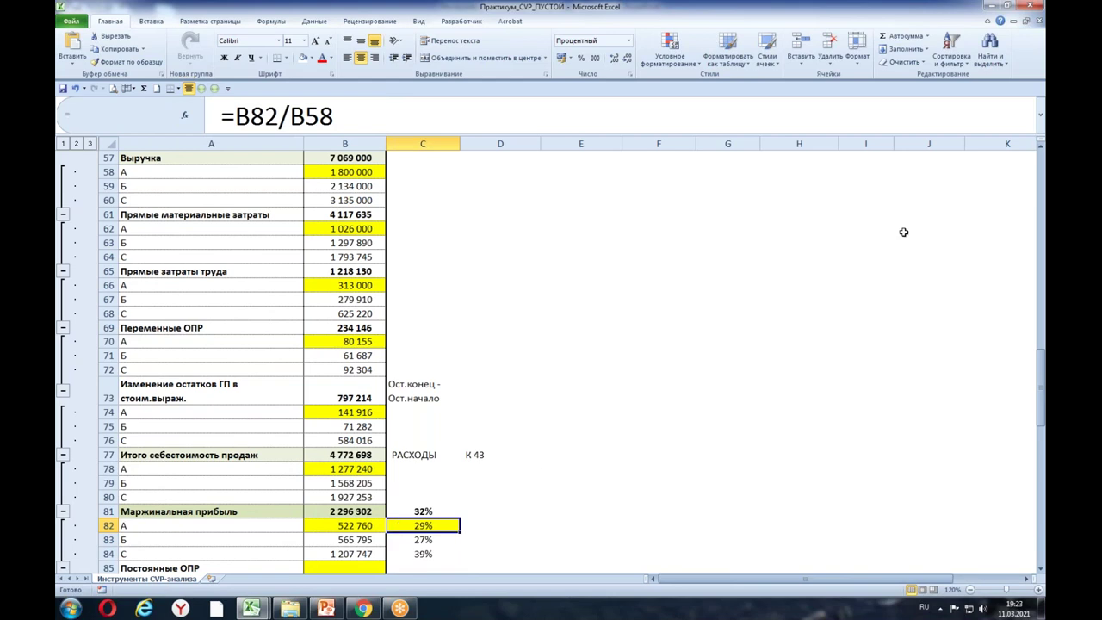
Step: Link Постоянные ОПР in B85 to the fixed production overhead total with =B48
left_click_drag(1042, 376, 1043, 390)
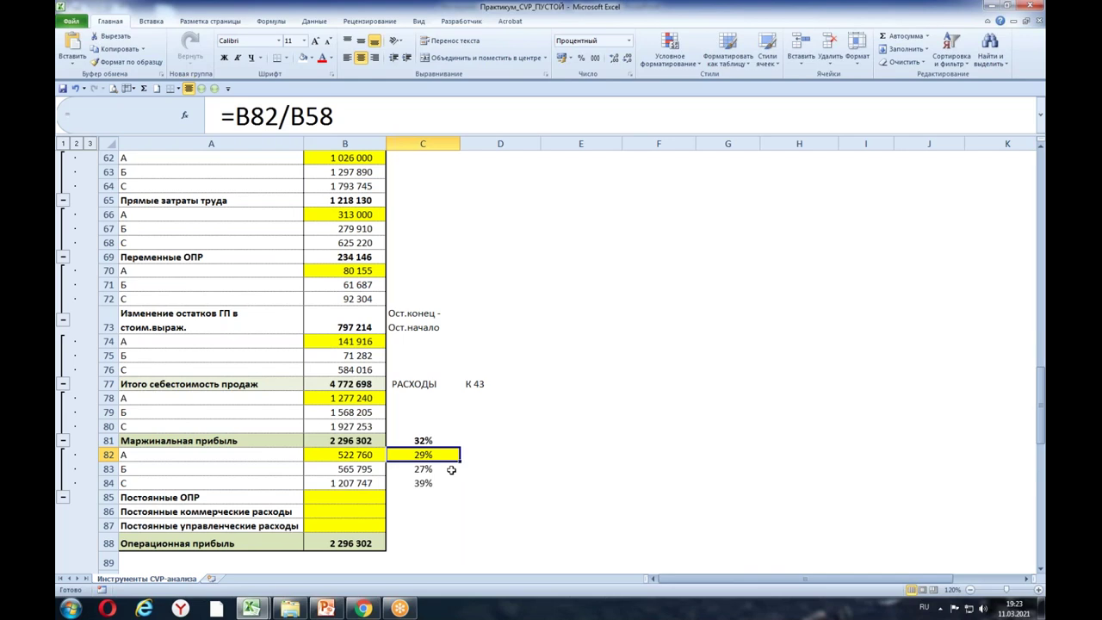
left_click(341, 487)
key("Down")
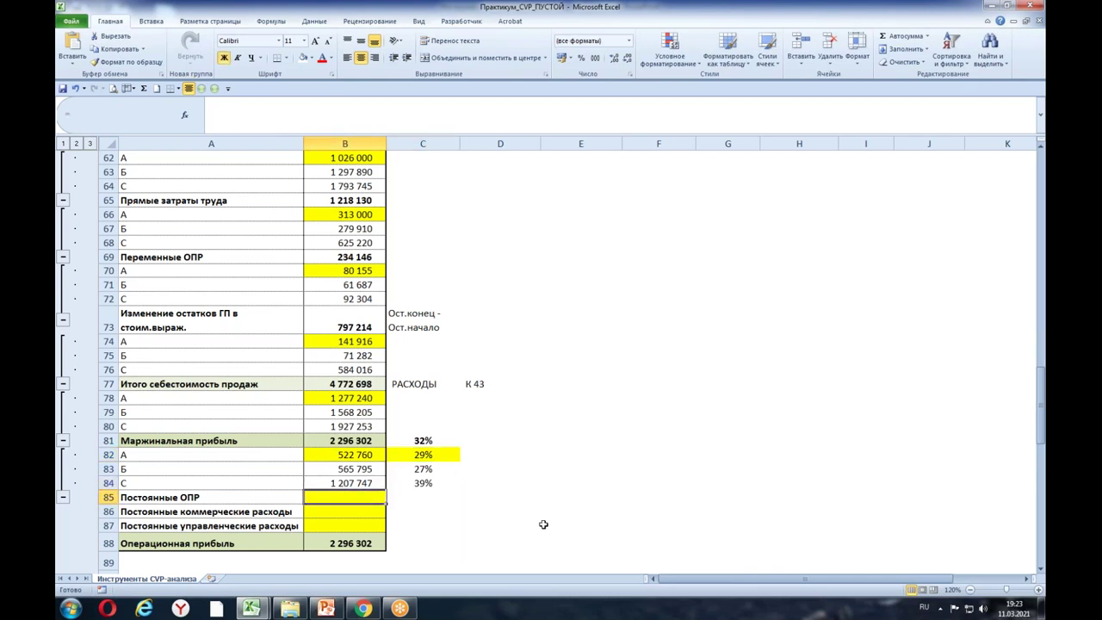
type("=")
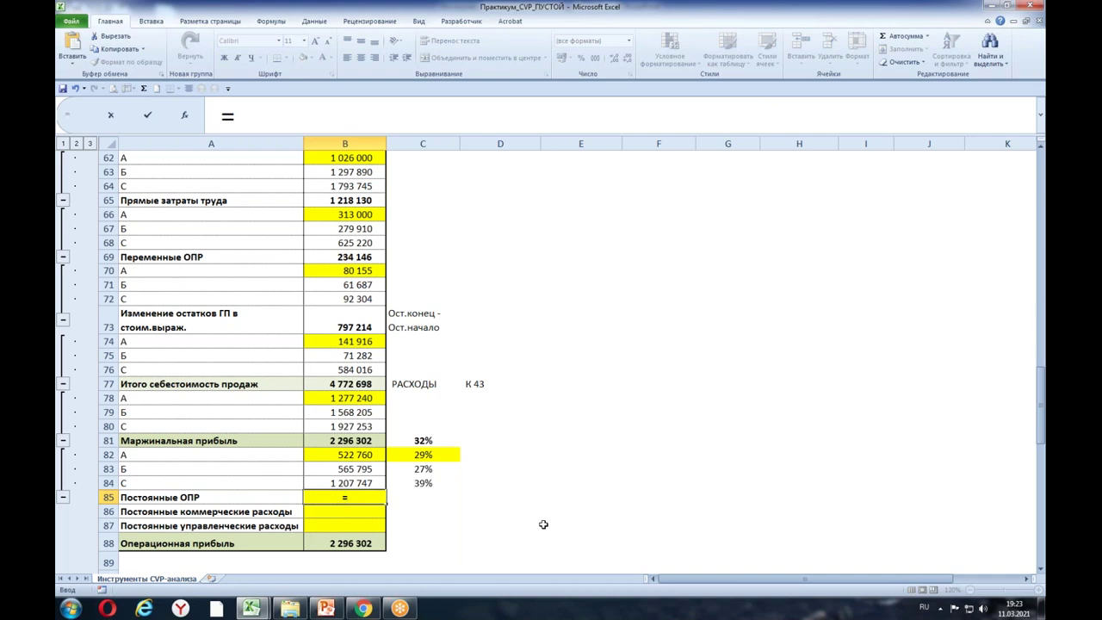
left_click_drag(1040, 440, 1038, 343)
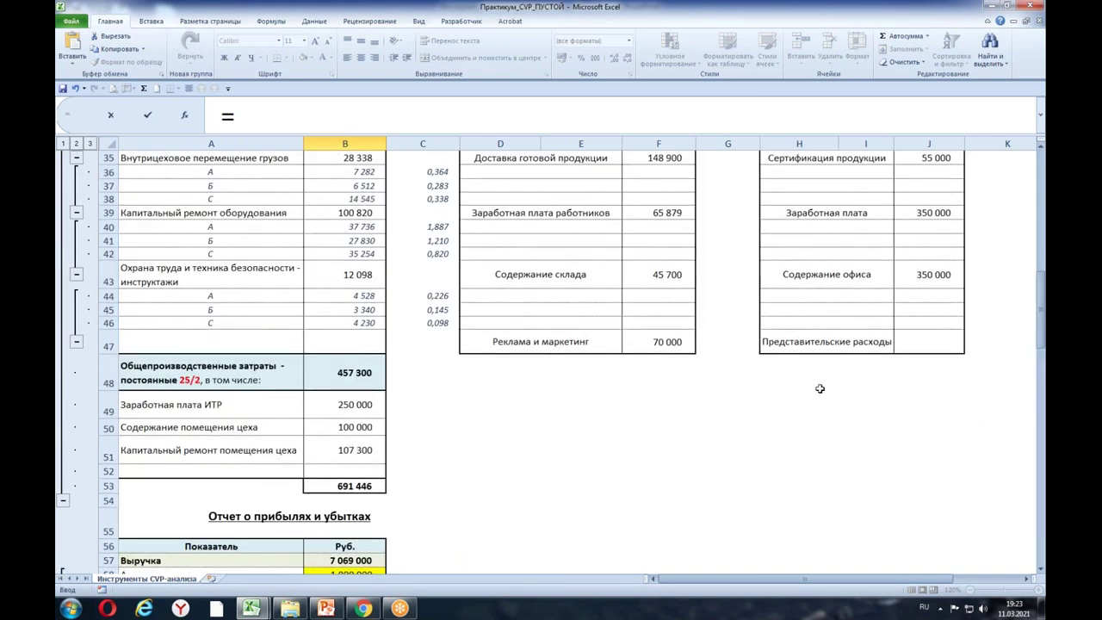
left_click(315, 372)
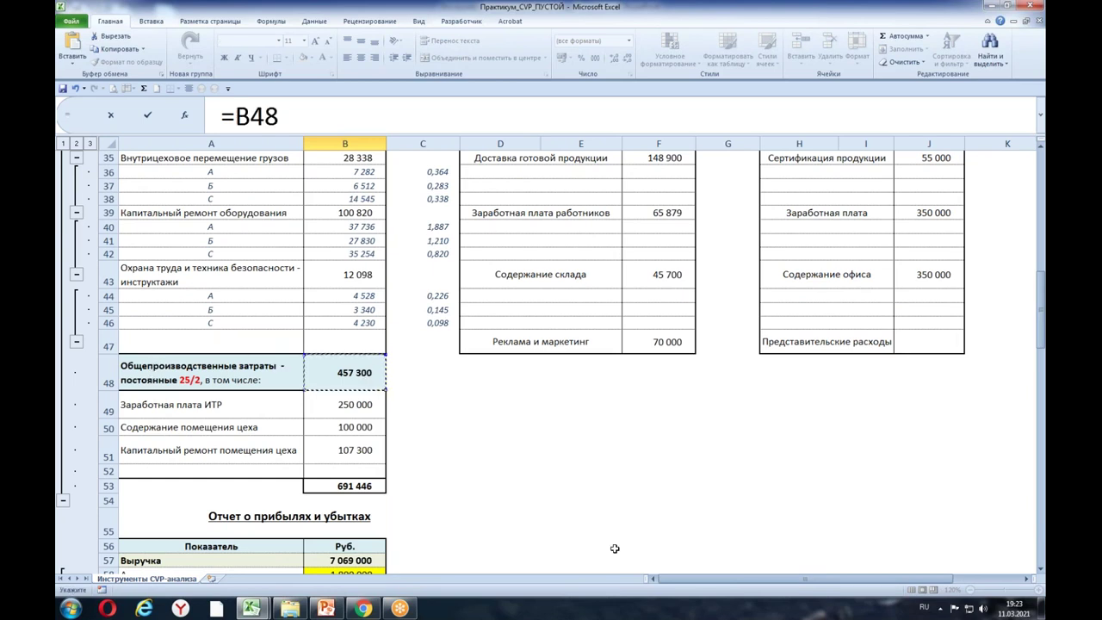
key("Return")
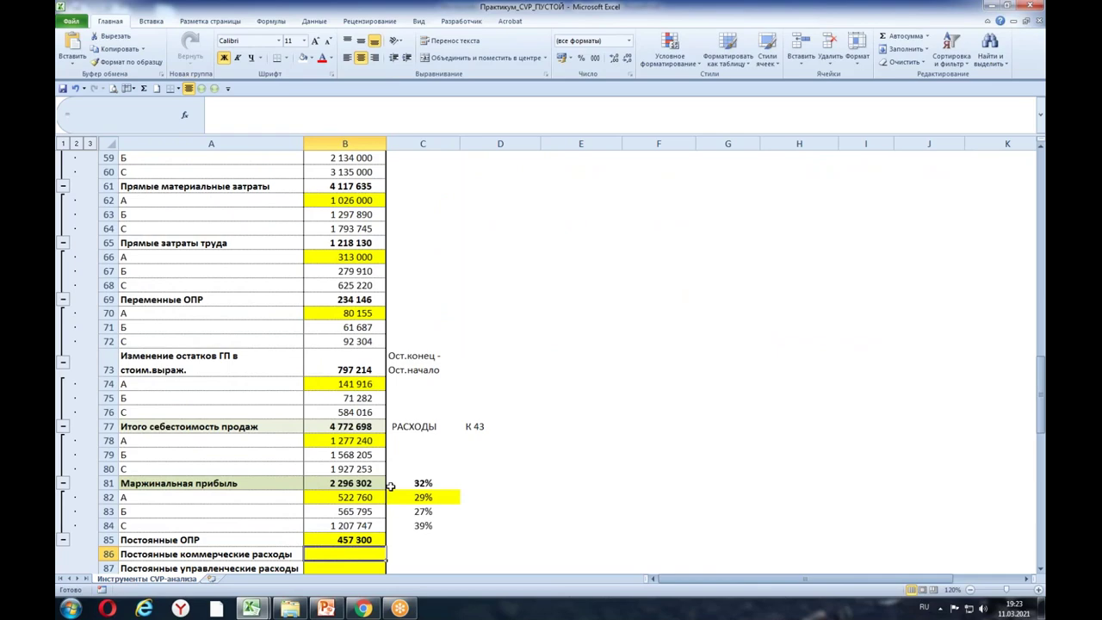
Step: Link Постоянные коммерческие расходы in B86 to the commercial expenses total with =F26
type("=")
left_click_drag(1042, 392, 1027, 265)
left_click(670, 203)
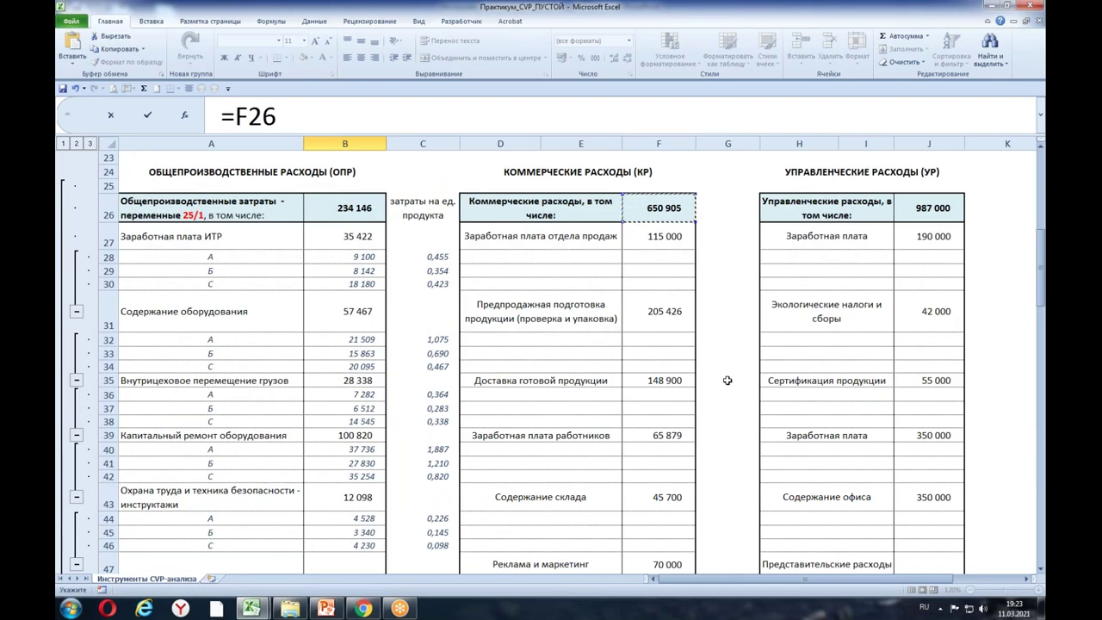
key("Return")
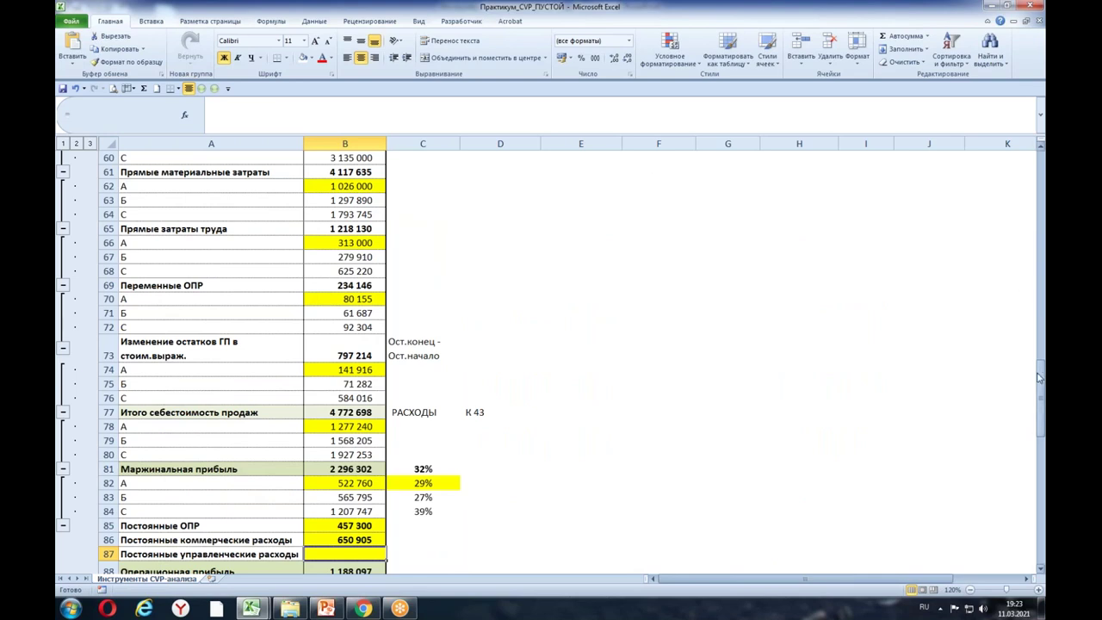
Step: Link Постоянные управленческие расходы in B87 to the management expenses total in J26
left_click_drag(1042, 377, 1043, 386)
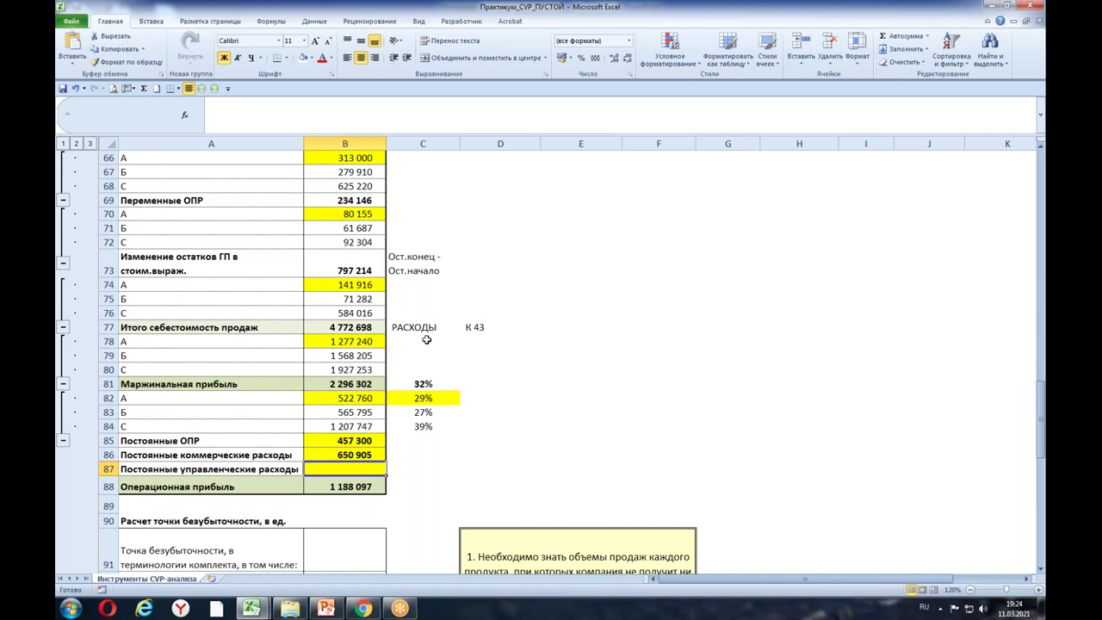
type("=")
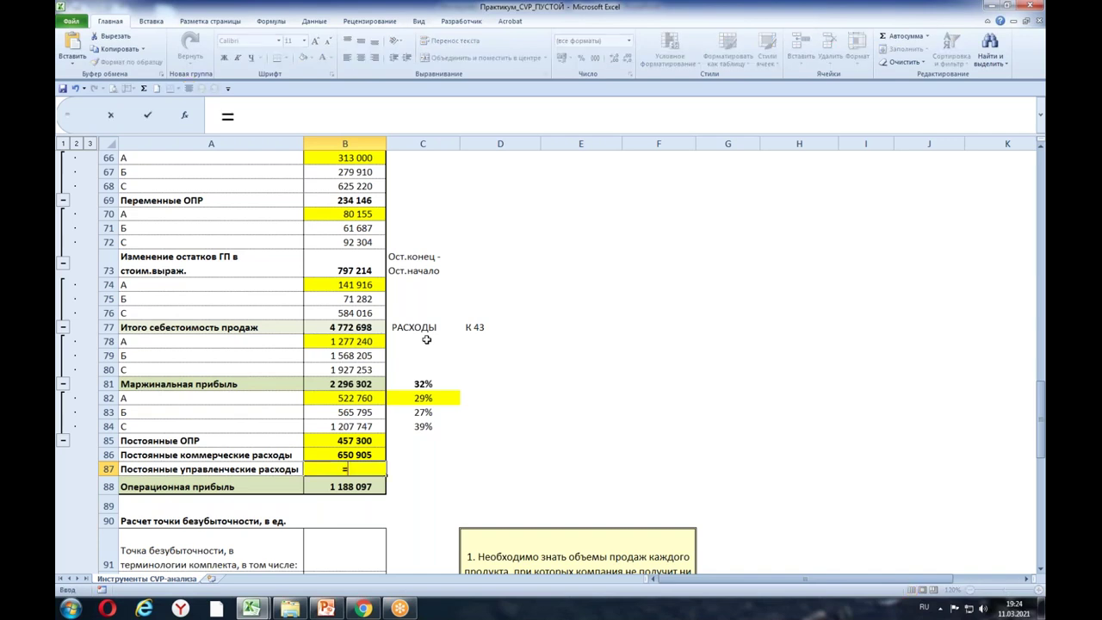
left_click_drag(1041, 435, 1041, 336)
left_click(929, 266)
key("Return")
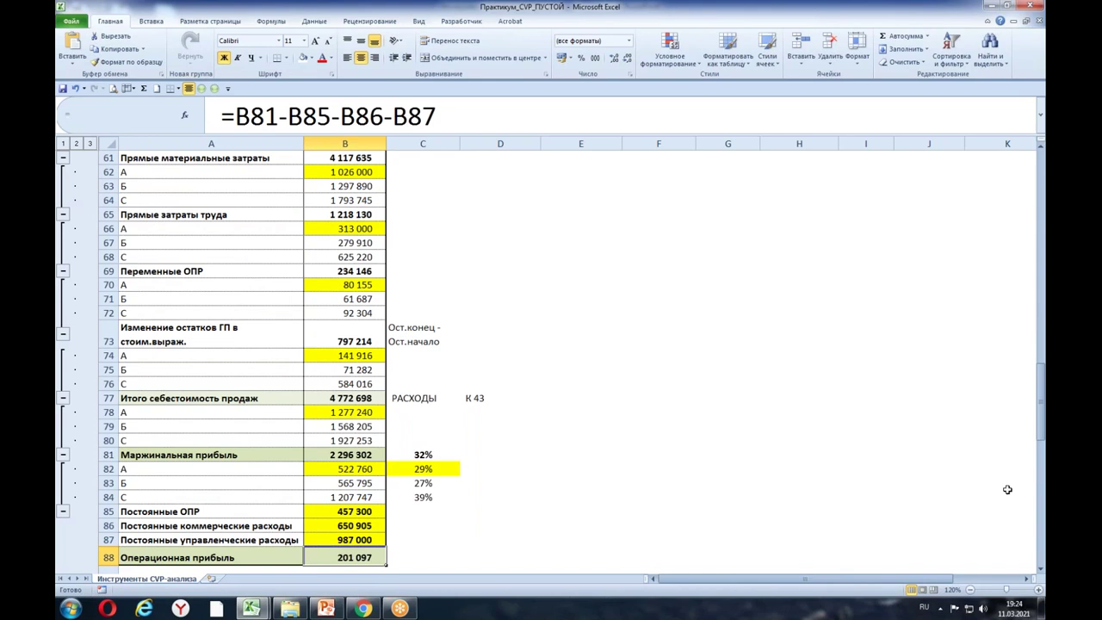
Step: Clear the existing Операционная прибыль formula from B88
left_click_drag(1042, 428, 1042, 454)
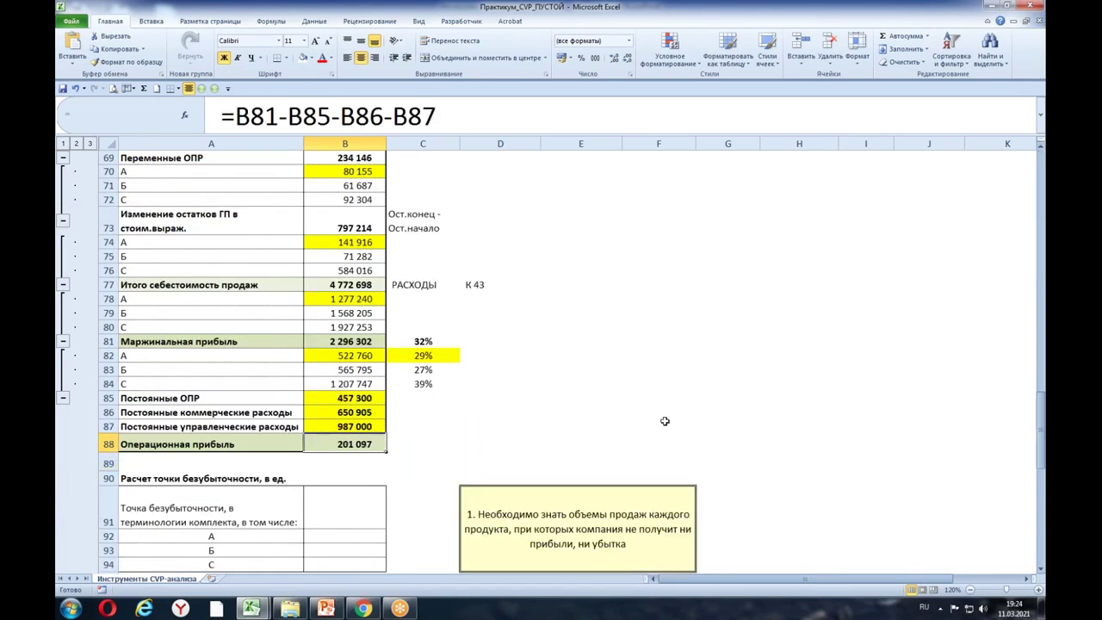
key("Delete")
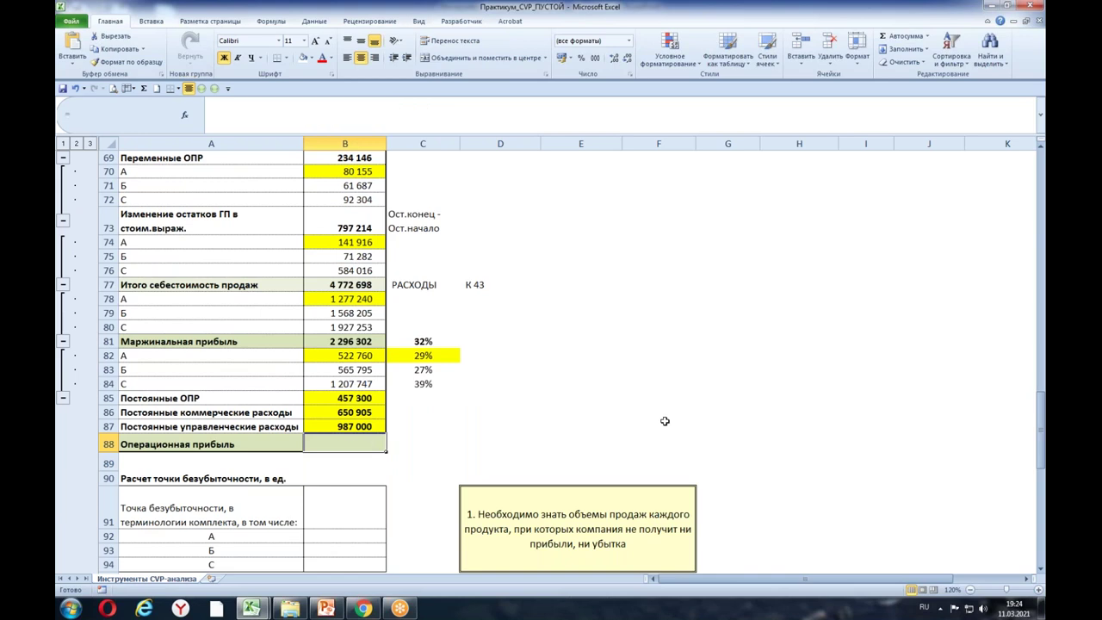
left_click(315, 481)
Step: Calculate Операционная прибыль in B88 as contribution margin minus the three fixed cost lines with =B81-B85-B86-B87
left_click(352, 446)
type("=")
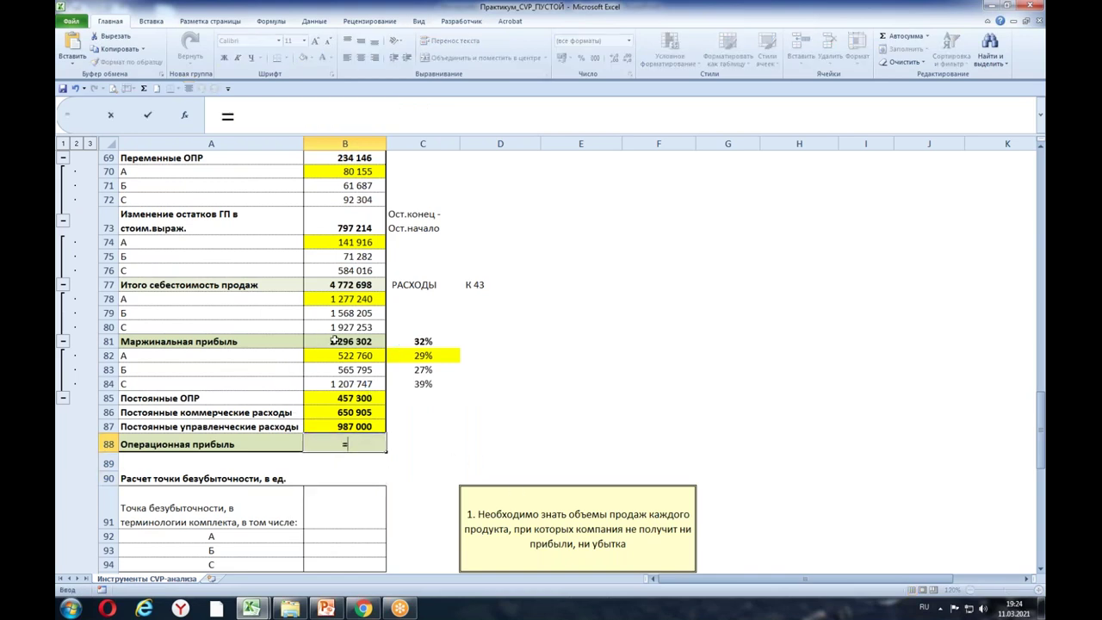
left_click(328, 341)
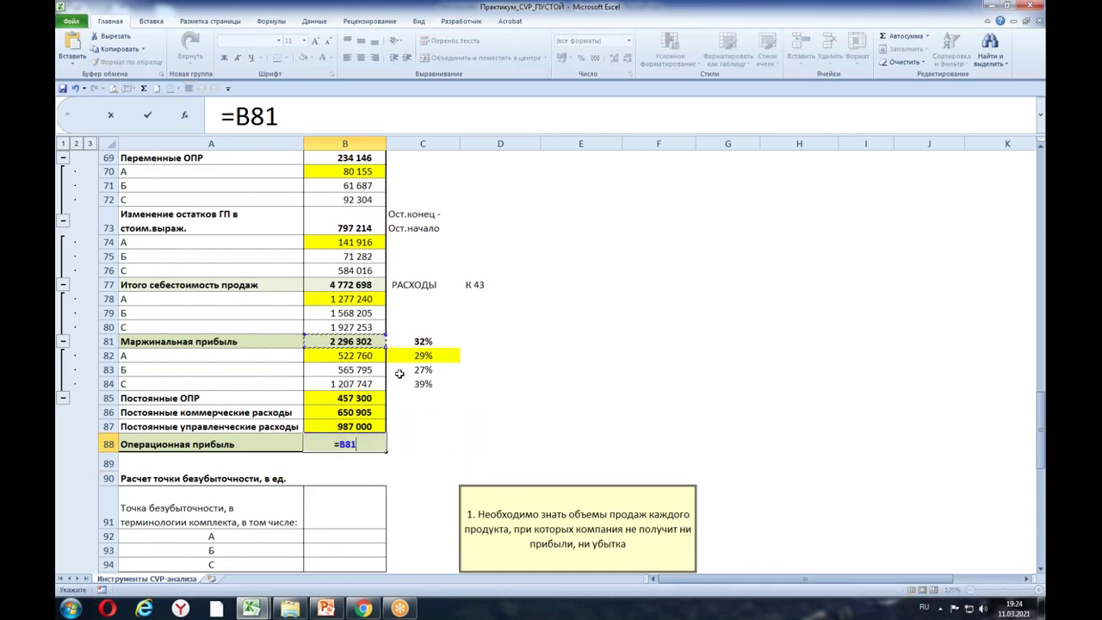
type("-")
left_click(355, 398)
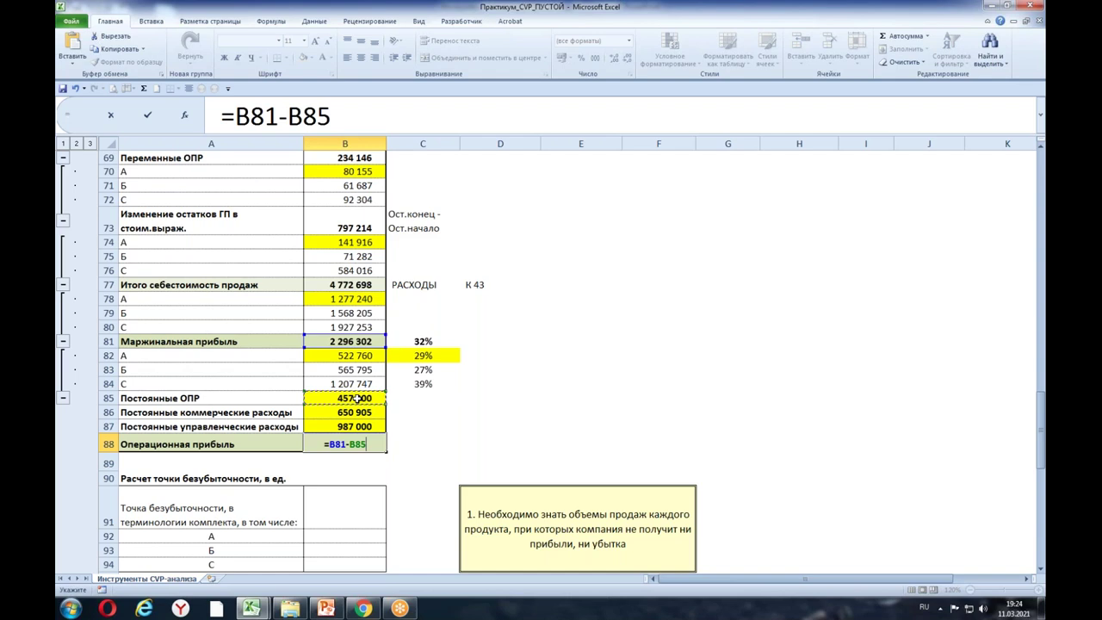
type("-")
left_click(358, 413)
type("-")
left_click(371, 427)
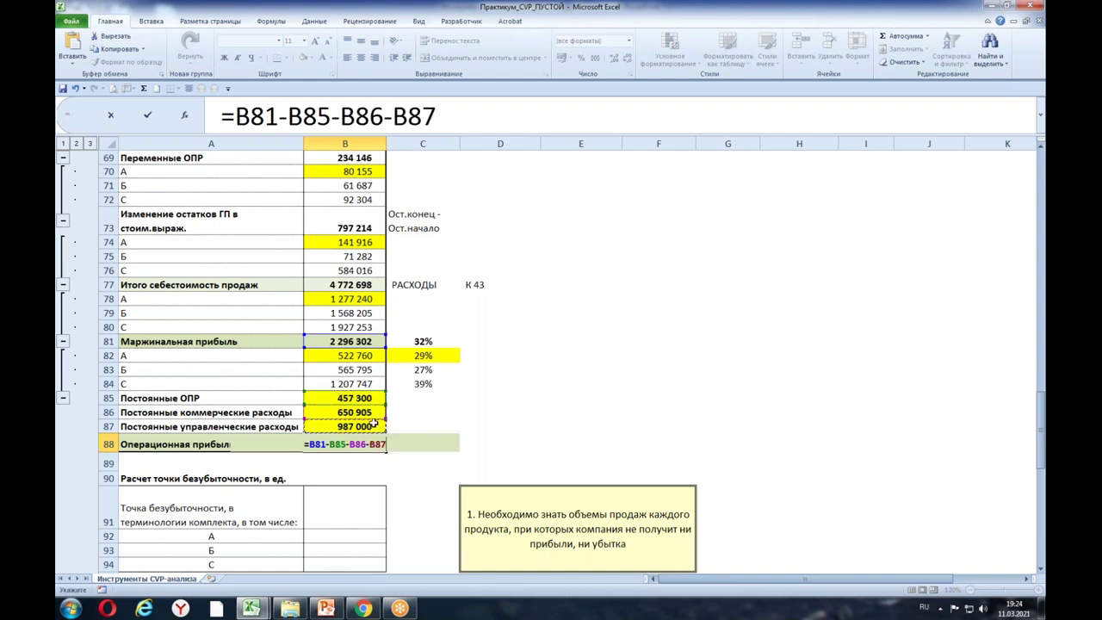
key("Return")
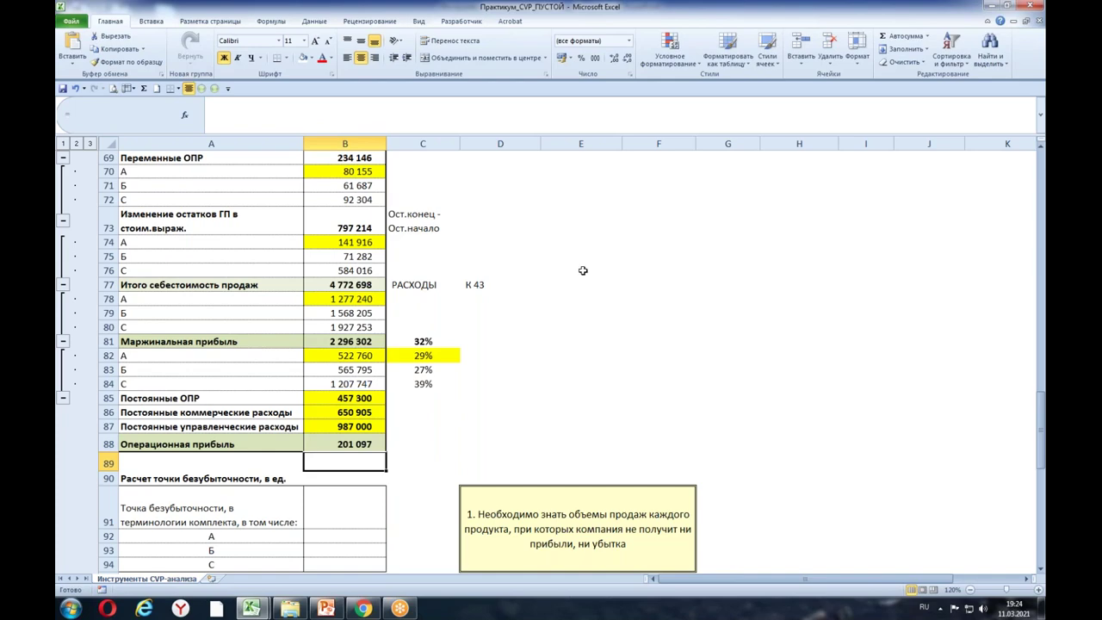
mouse_move(379, 428)
left_mouse_down()
mouse_move(424, 423)
mouse_move(412, 138)
mouse_move(433, 216)
mouse_move(402, 217)
left_mouse_up()
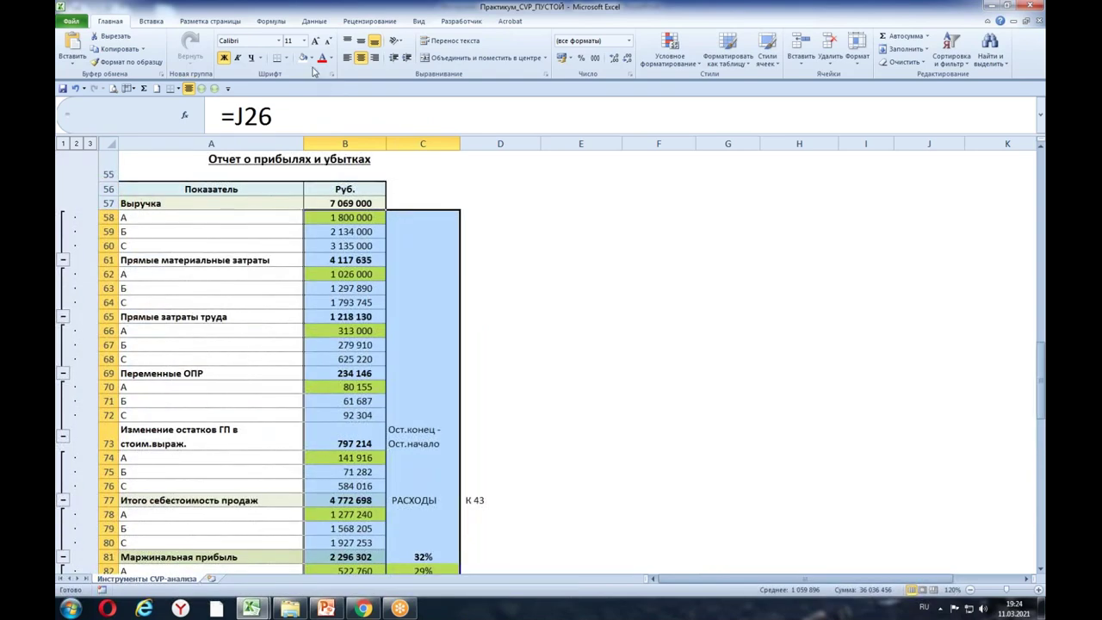
scroll(581, 275, "down", 6)
left_click(581, 271)
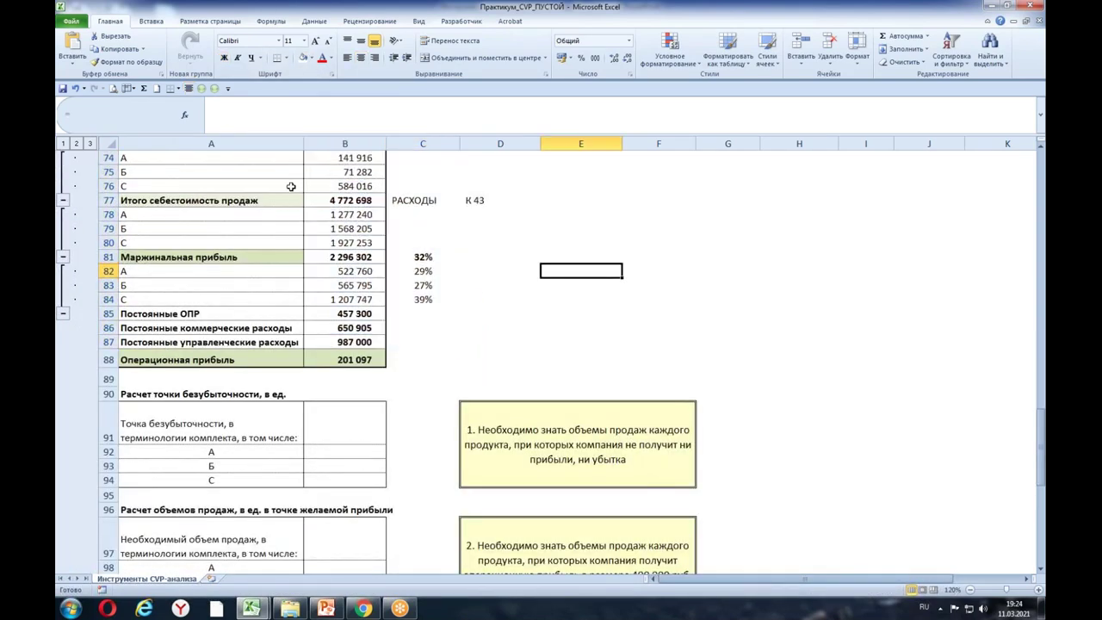
left_click(76, 88)
Step: Remove the yellow fill from B82:C87 and from product A's cost of sales in B78
left_click_drag(357, 274, 412, 343)
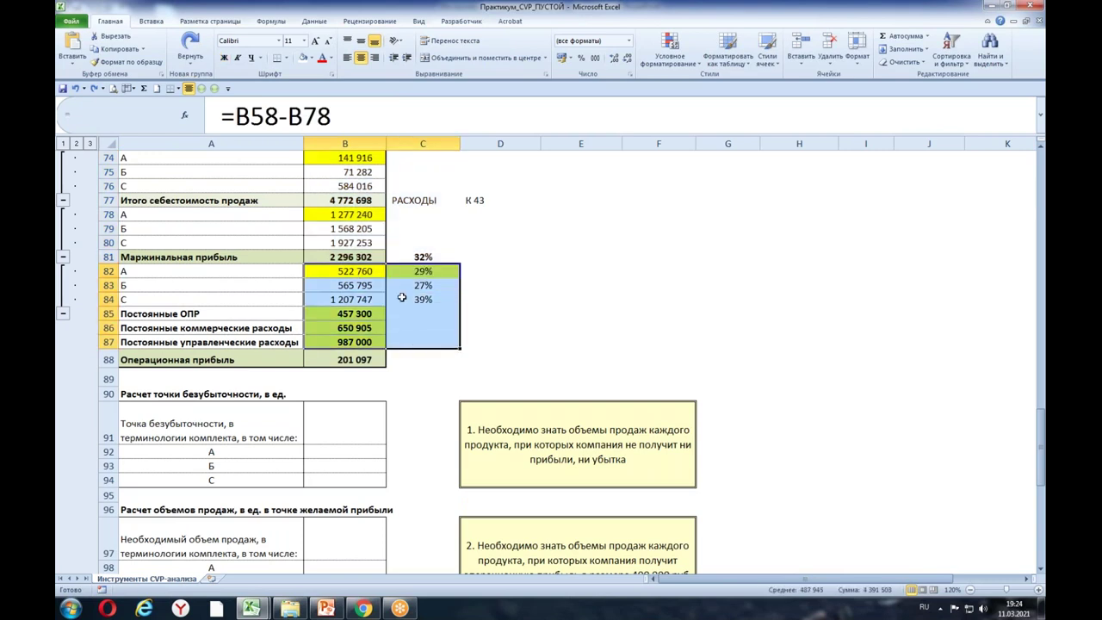
left_click(304, 58)
left_click(582, 247)
left_click(359, 212)
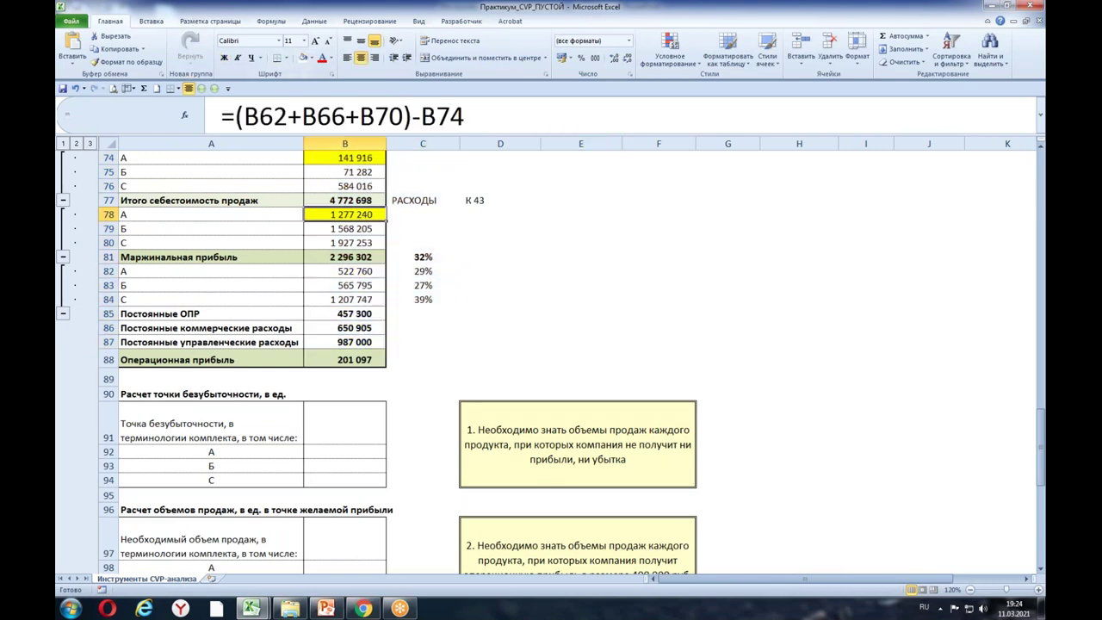
left_click(303, 57)
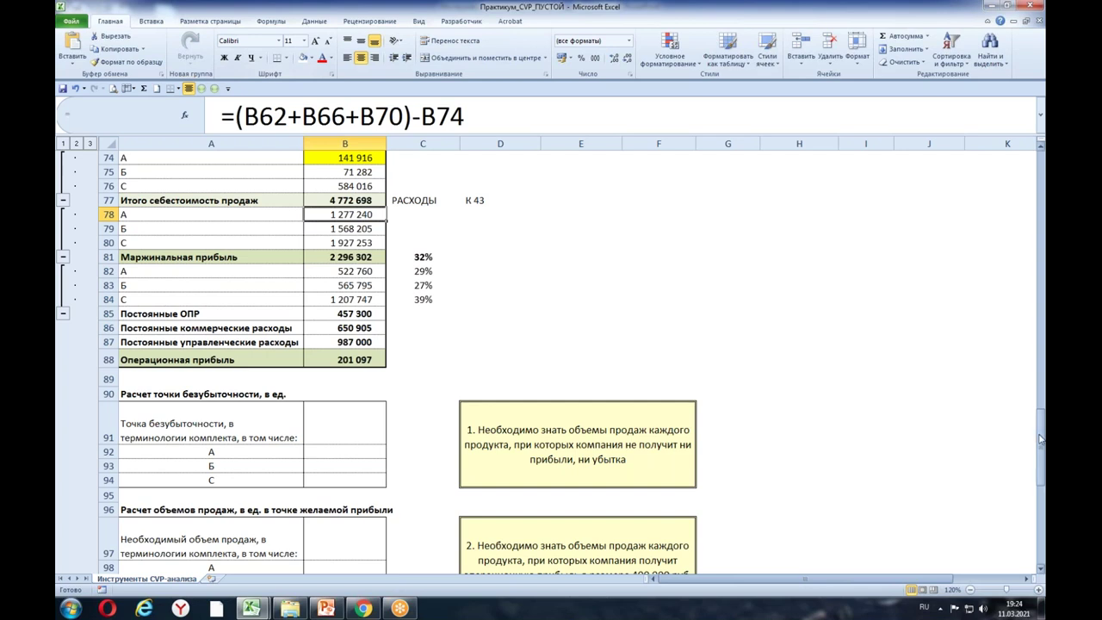
Step: Remove the yellow fill from product A's inventory change in B74 and variable overhead in B70
left_click_drag(1040, 440, 1039, 397)
left_click(344, 458)
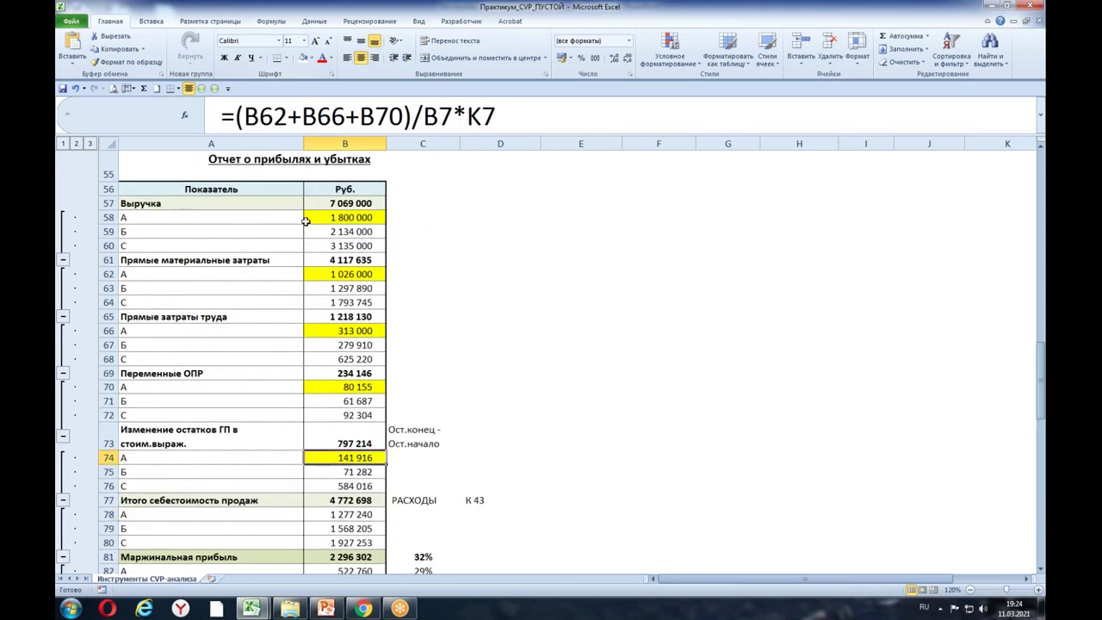
left_click(303, 57)
left_click(382, 387)
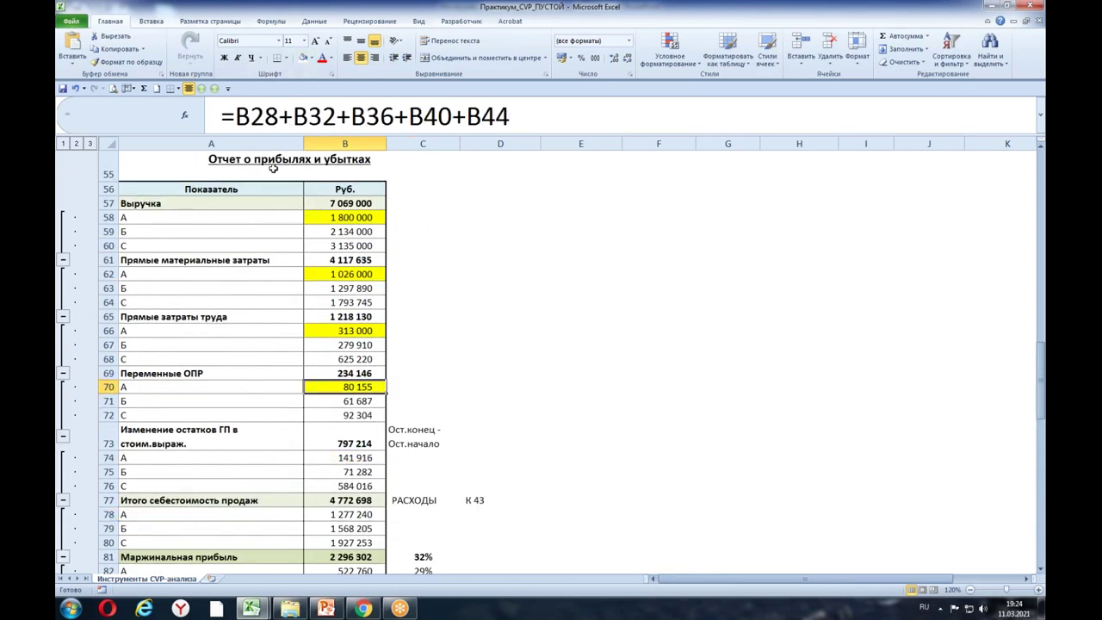
left_click(303, 58)
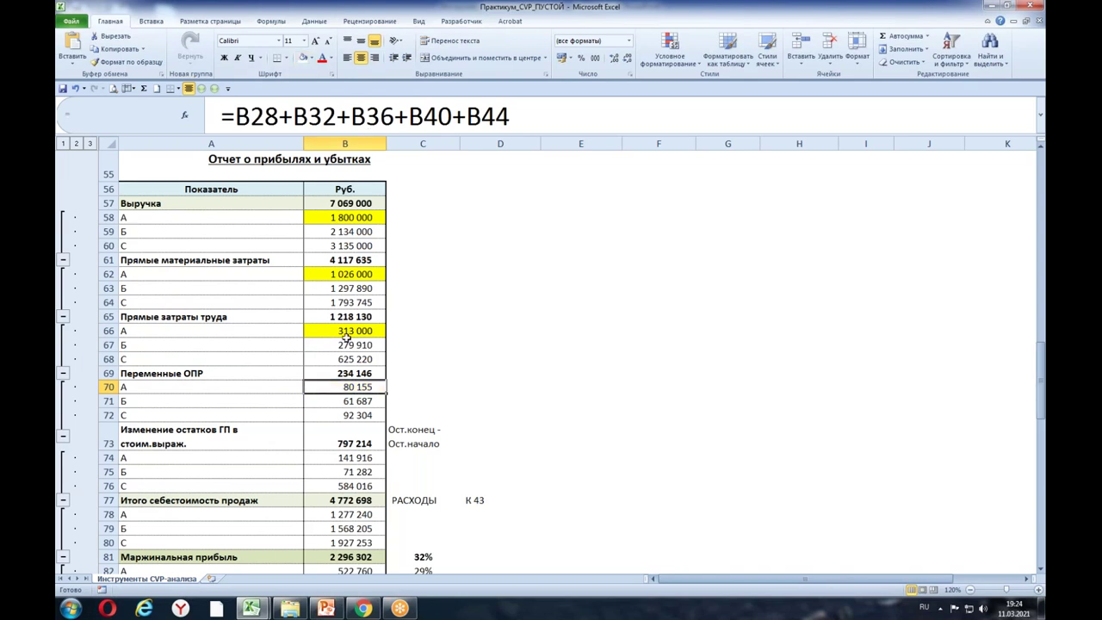
Step: Remove the yellow fill from product A's labour cost in B66, material cost in B62 and revenue in B58
left_click(347, 343)
left_click(351, 333)
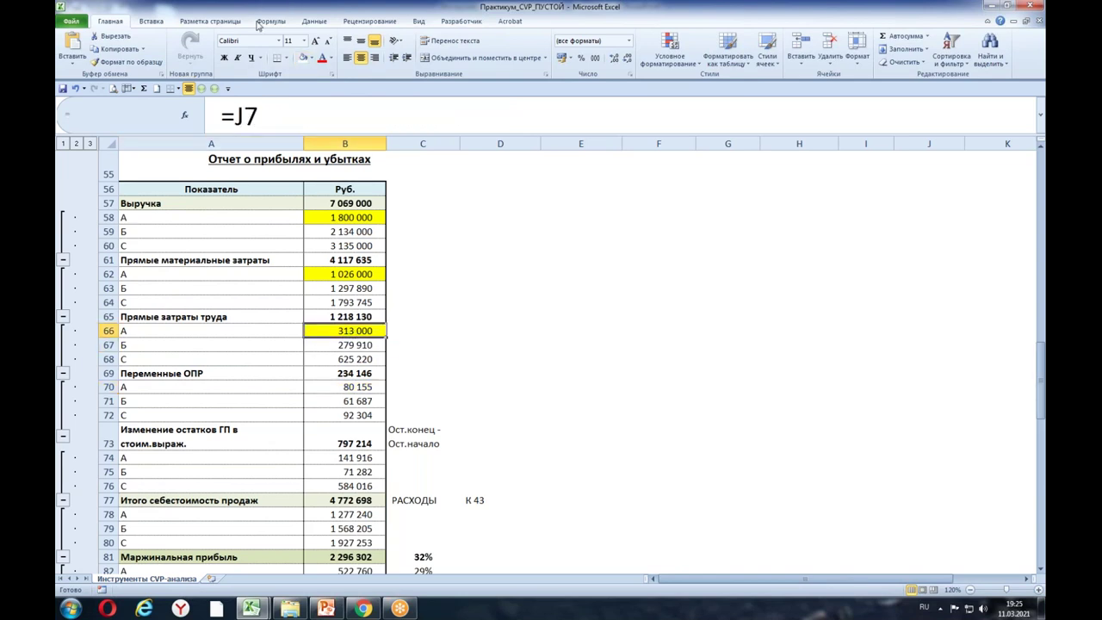
left_click(303, 61)
left_click(354, 274)
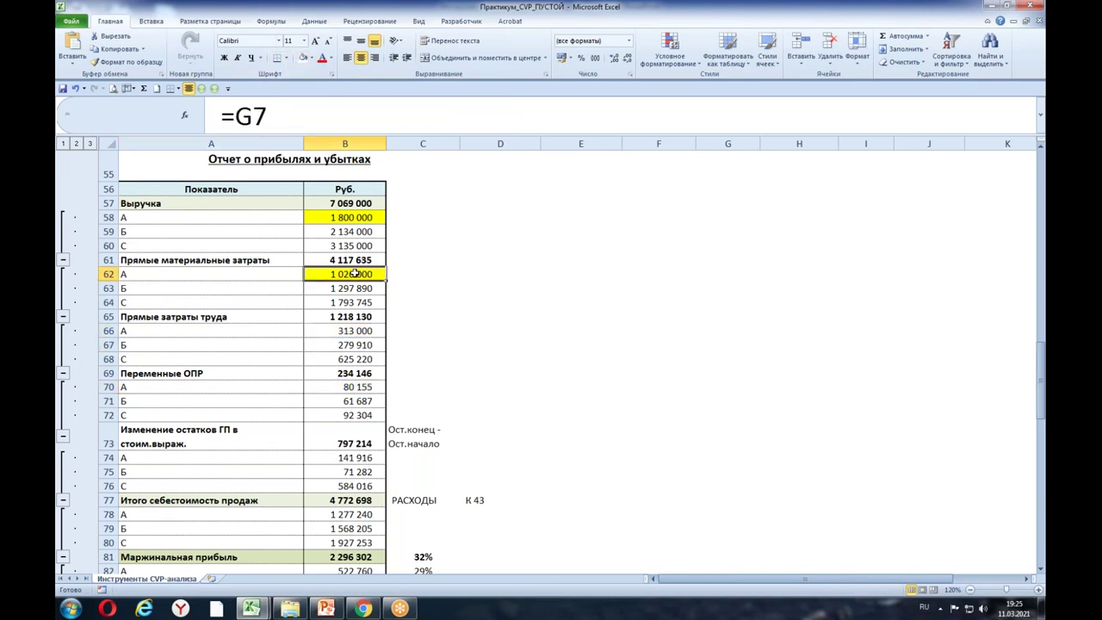
left_click(303, 57)
left_click(352, 217)
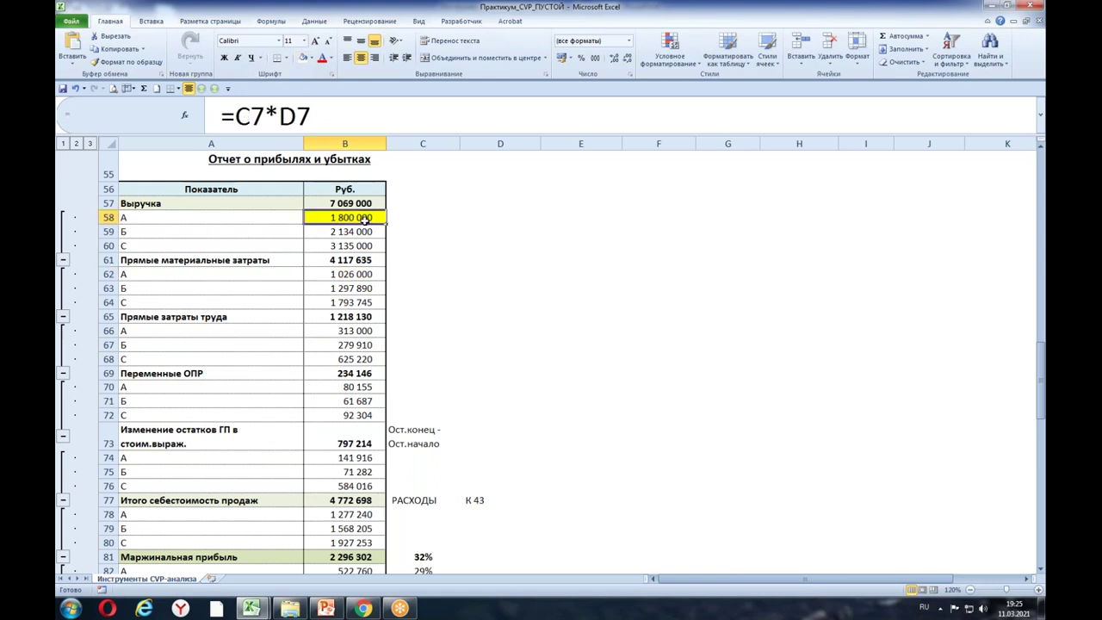
left_click(303, 58)
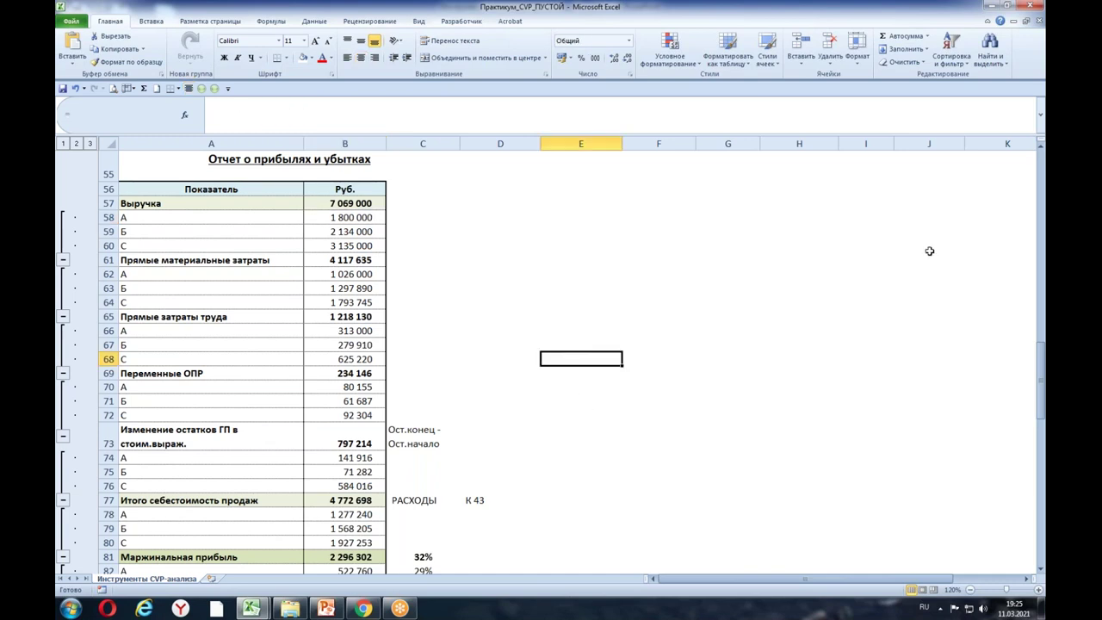
Step: Clear the helper notes beside the inventory change and cost of sales rows in C73:D78
left_click_drag(414, 444, 470, 516)
key("Delete")
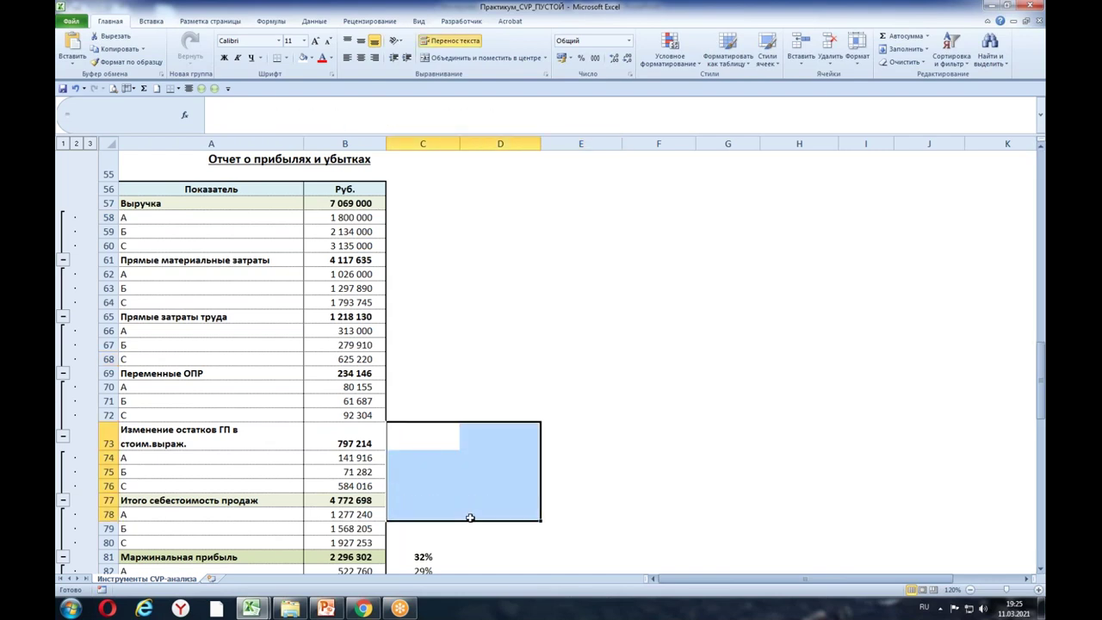
left_click(501, 389)
Step: Review the first task note on break-even sales volumes and the empty break-even cells for the set and products А, Б and С
left_click_drag(1042, 370, 1042, 462)
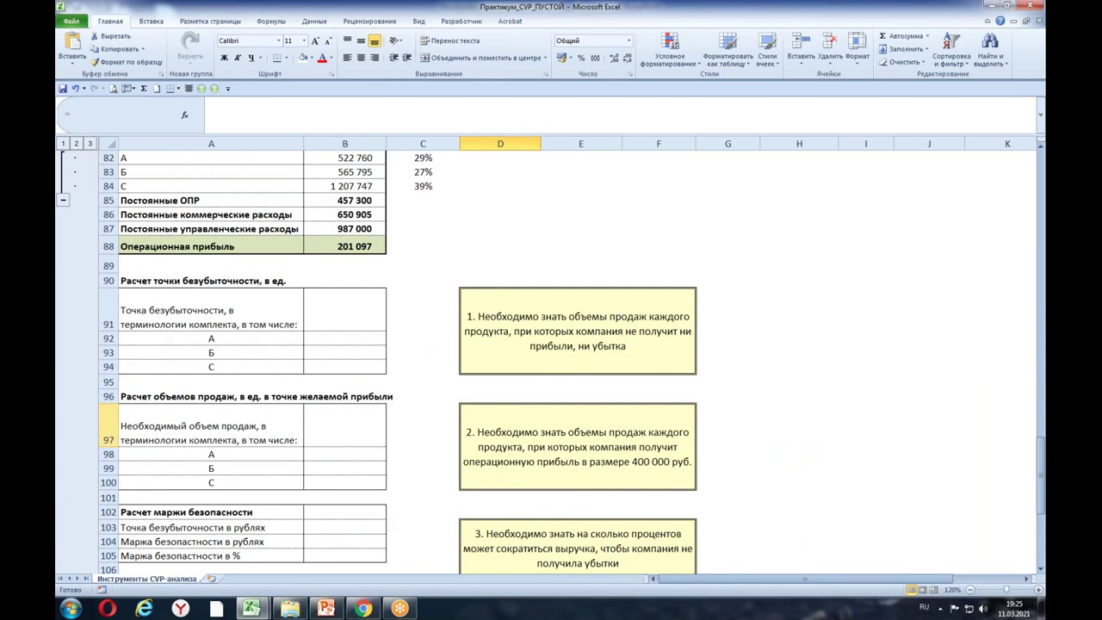
left_click(525, 322)
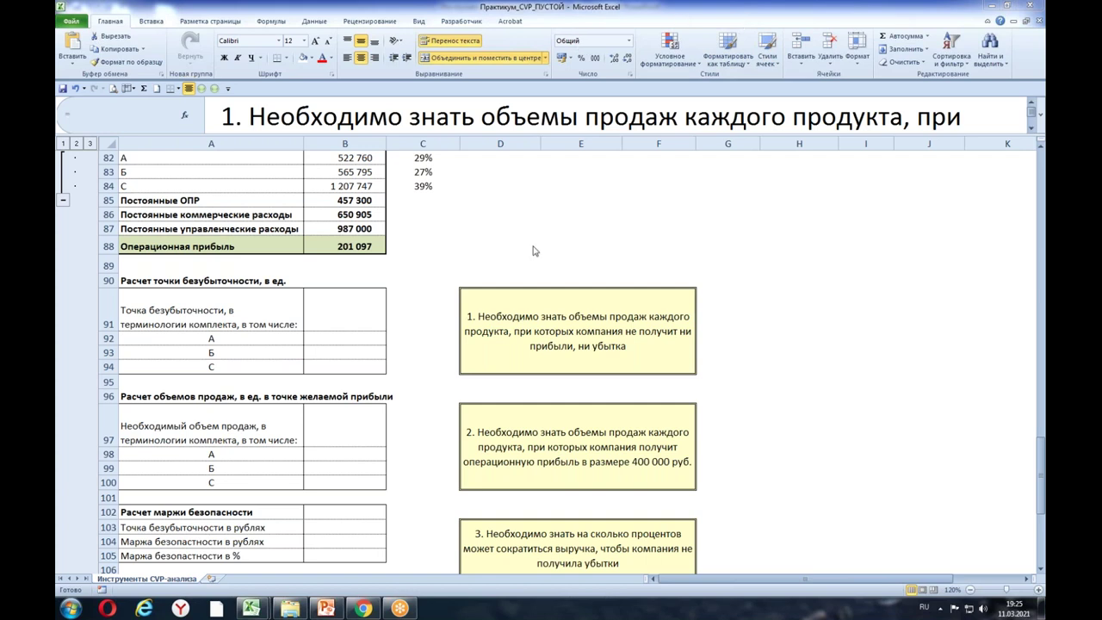
left_click(512, 336)
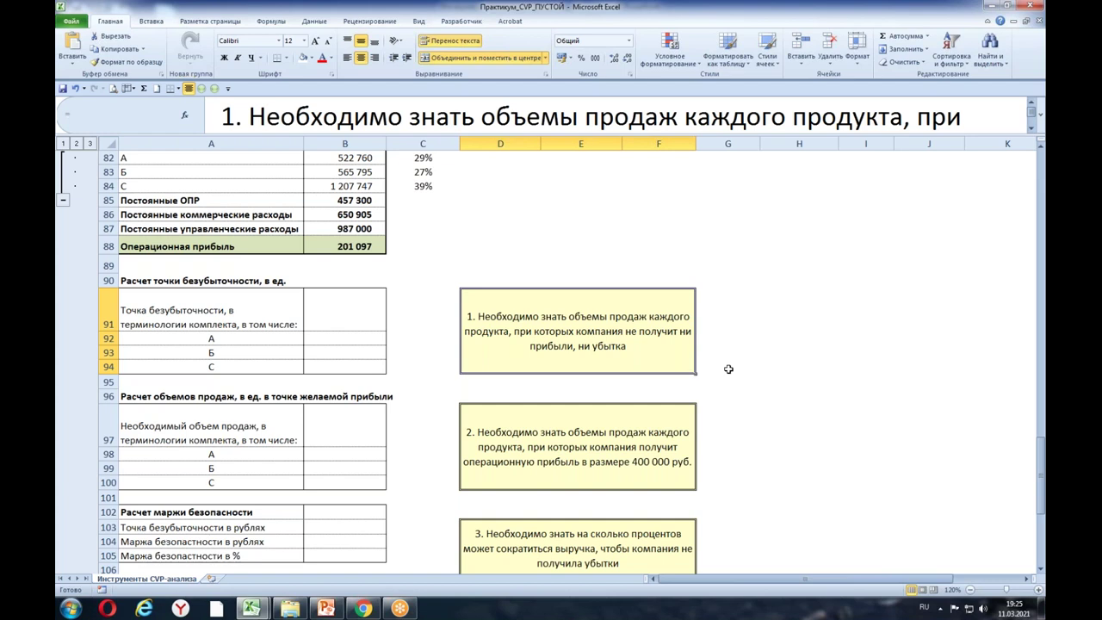
left_click(373, 321)
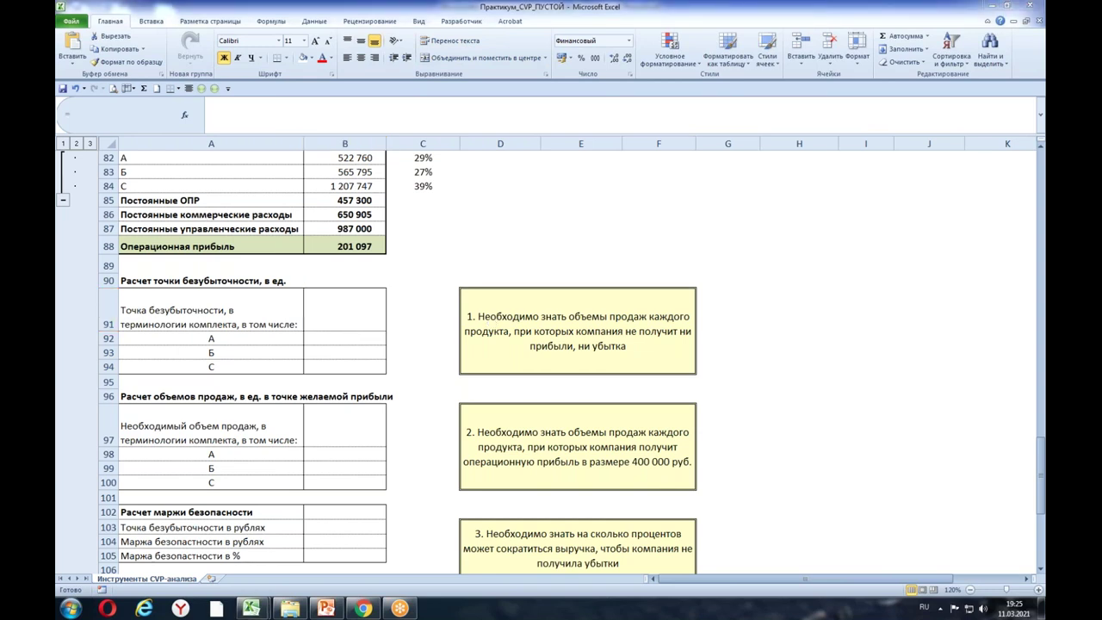
left_click(566, 323)
left_click(764, 328)
left_click(618, 324)
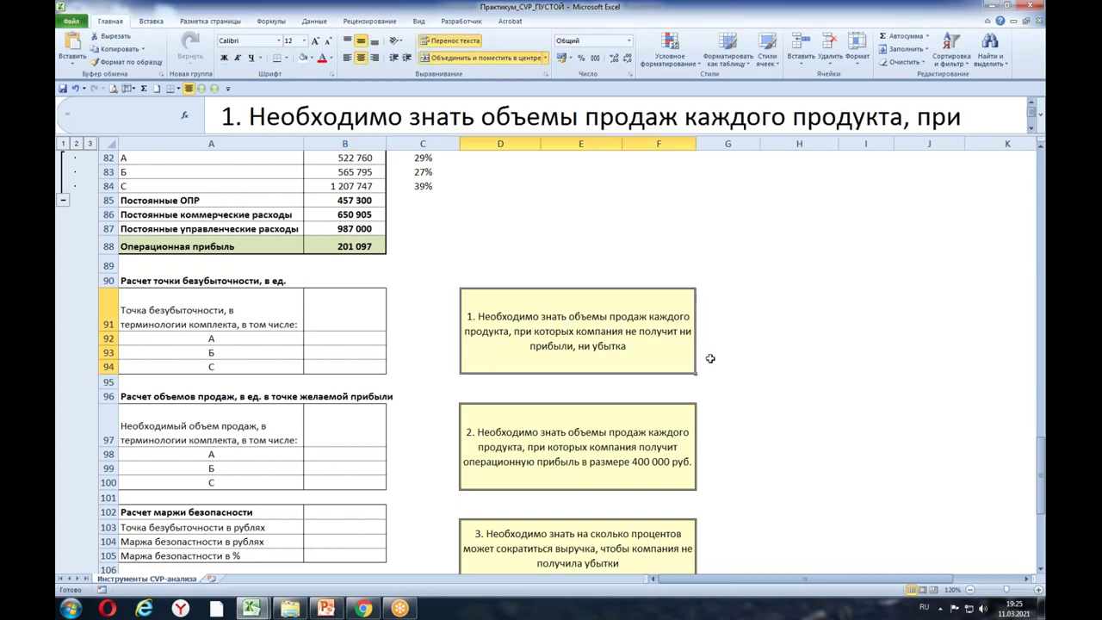
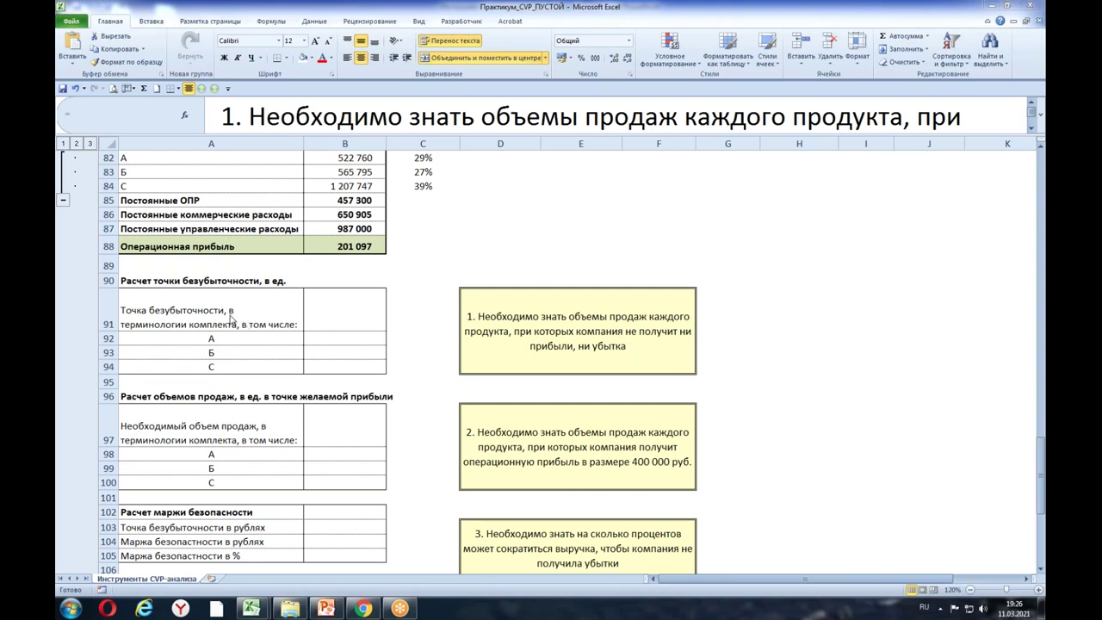
left_click(397, 307)
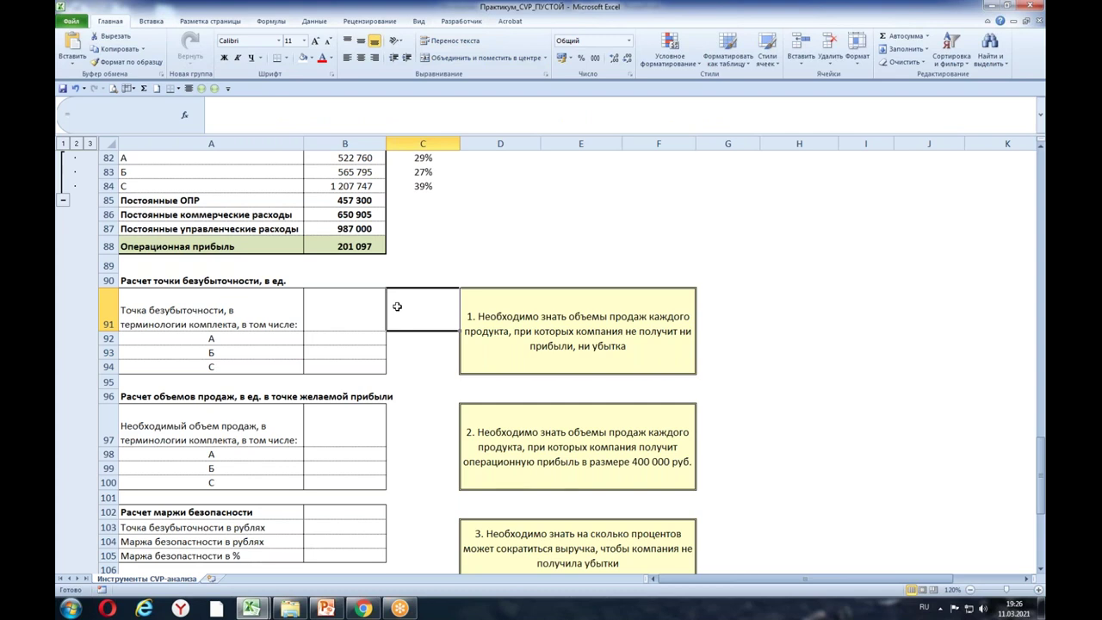
left_click(346, 323)
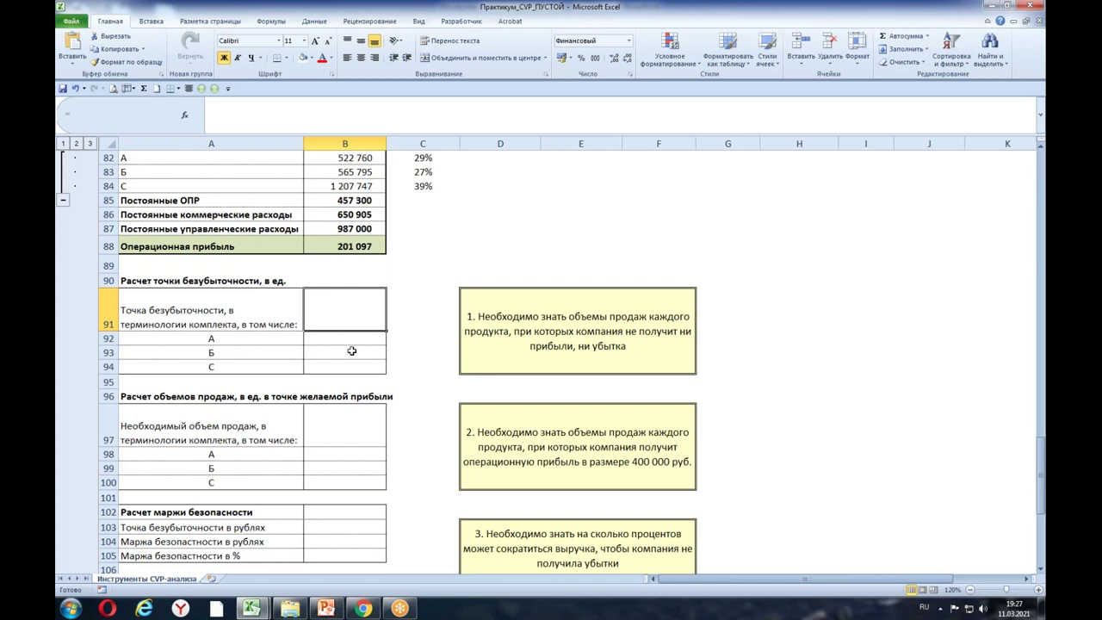
key("Down")
key("Down")
key("Down")
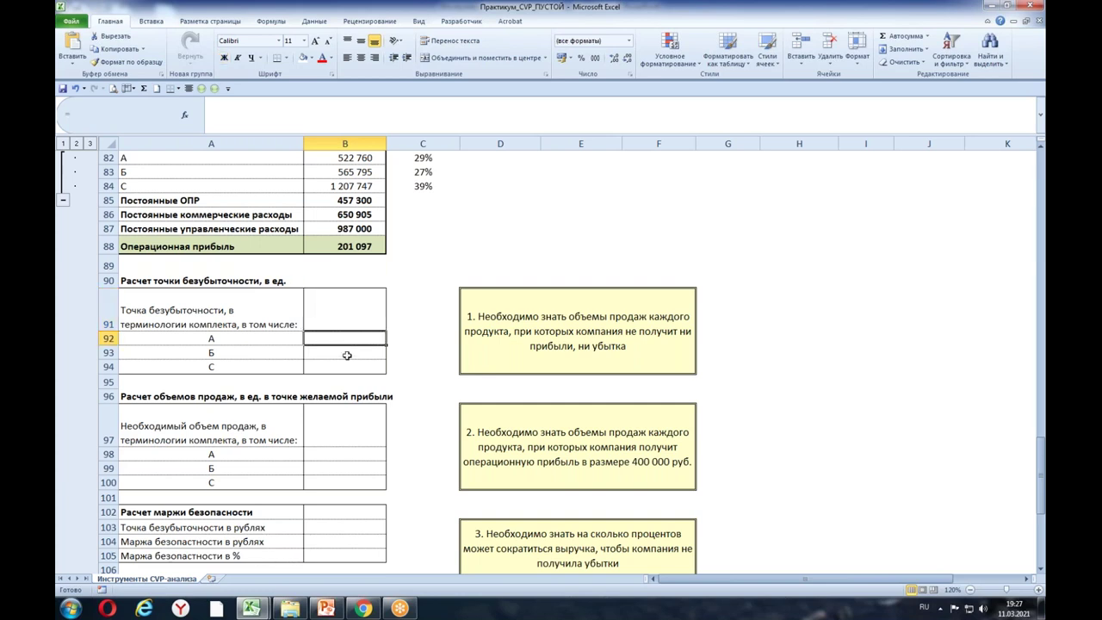
left_click(363, 311)
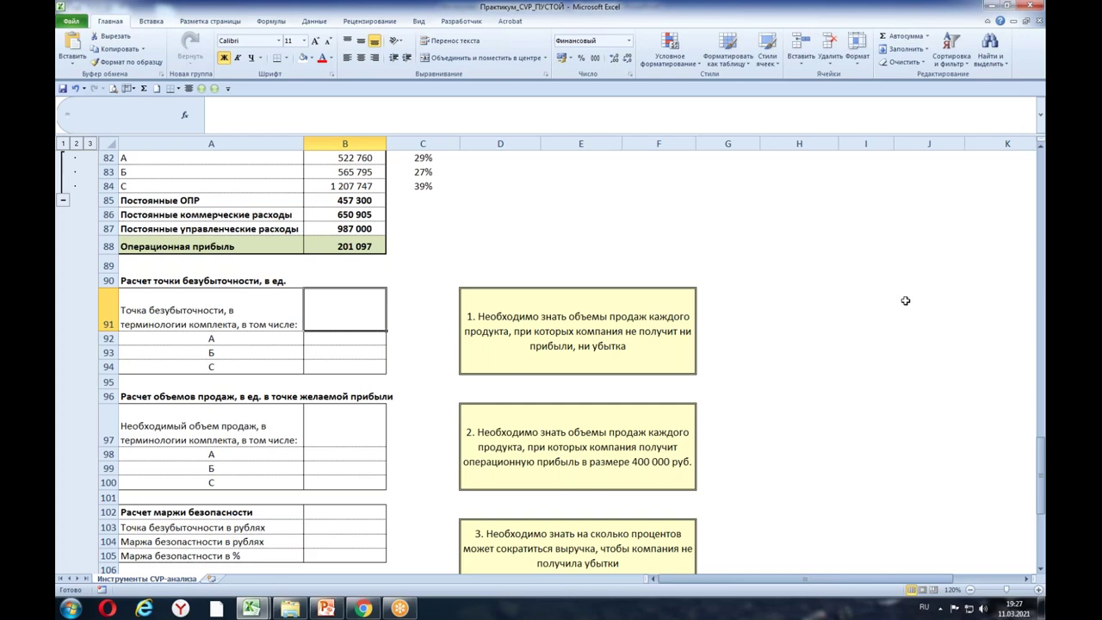
Step: Examine the Объем продаж figures for products А, Б and С in the source data table
left_click_drag(1041, 456, 335, 163)
left_click(414, 322)
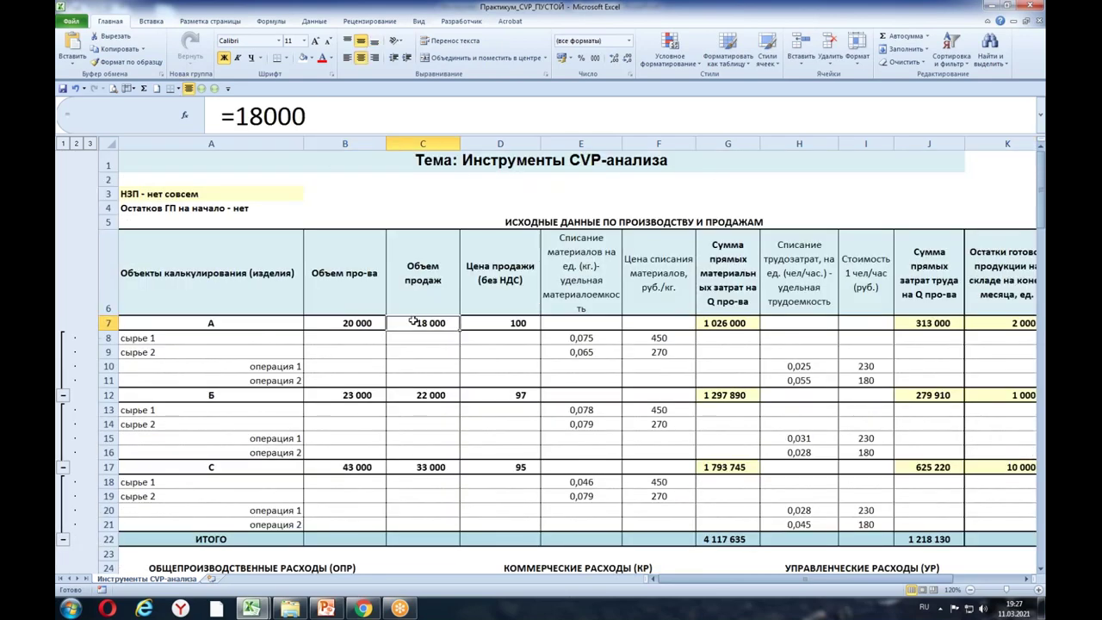
left_click(402, 398)
left_click(412, 470)
left_click_drag(422, 323, 446, 534)
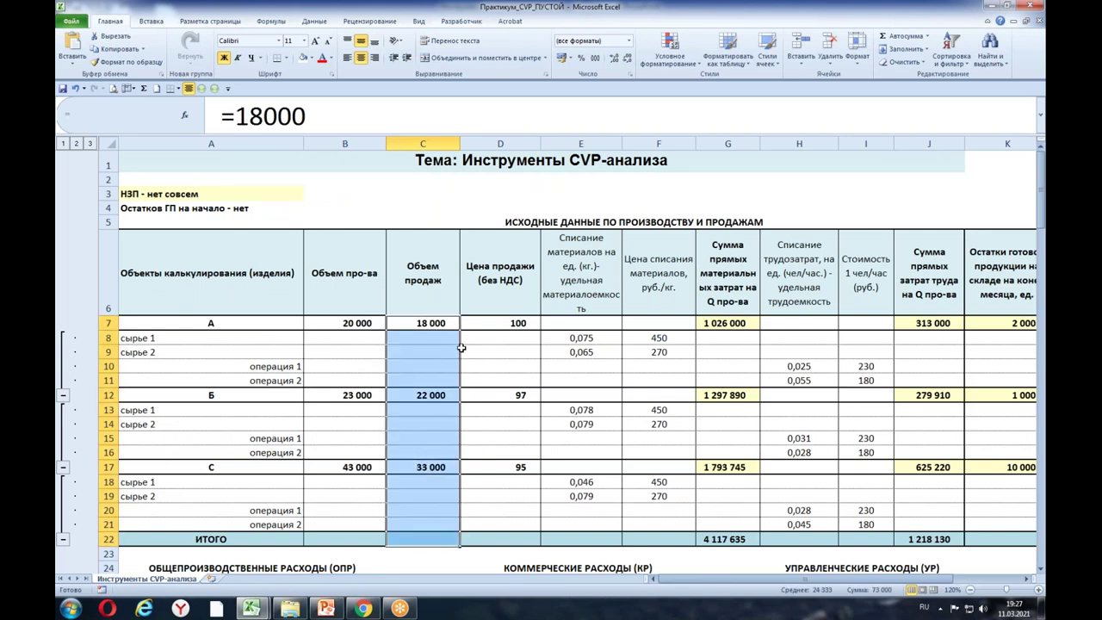
left_click(228, 322)
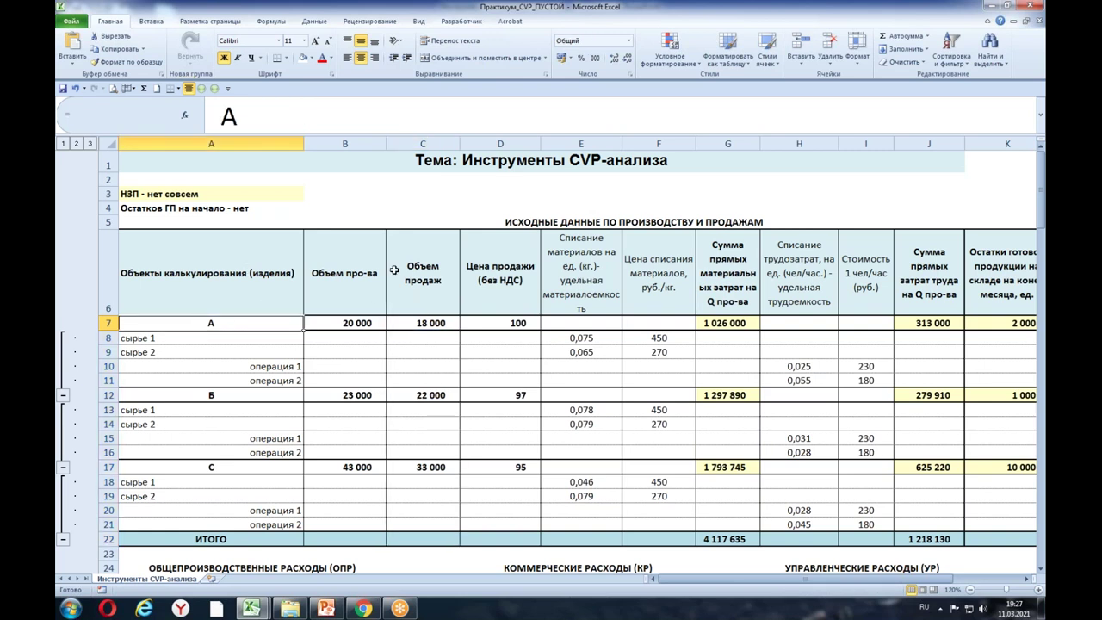
left_click(420, 396)
left_click(222, 397)
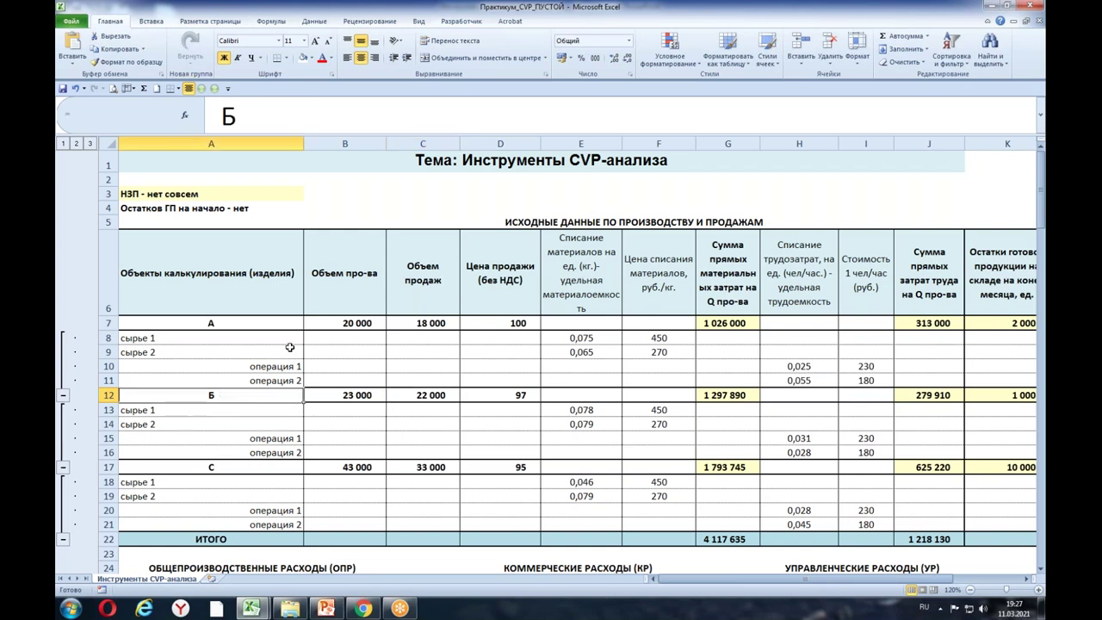
left_click(438, 467)
left_click(214, 467)
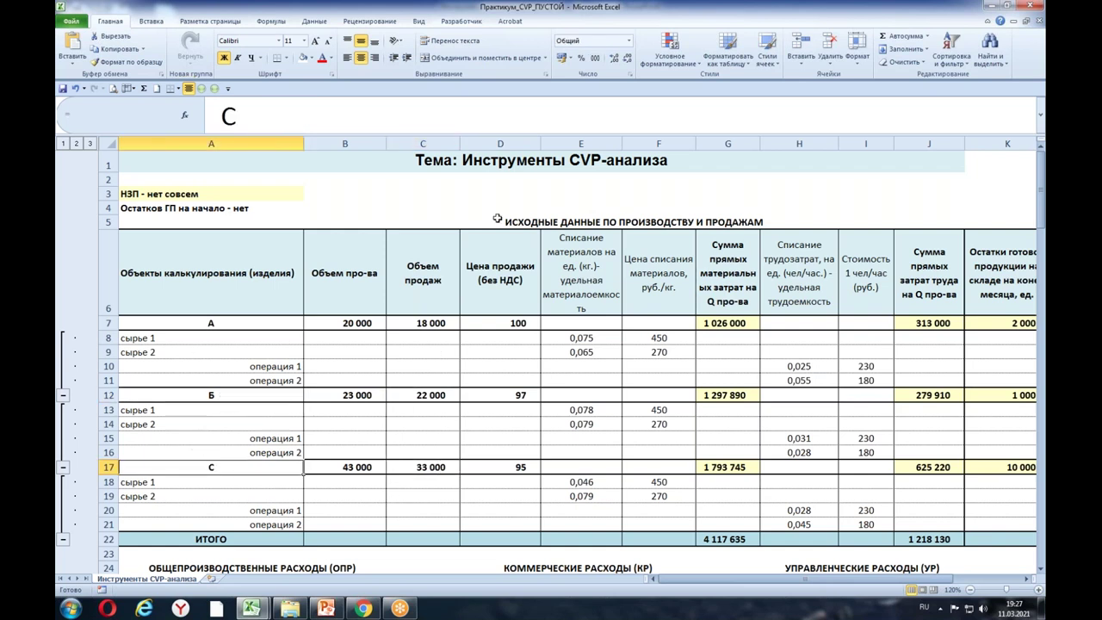
Step: Total the fixed production, commercial and administrative costs in B89 below the operating profit with the formula =B85+B86+B87
left_click_drag(1041, 192, 1044, 435)
left_click(353, 431)
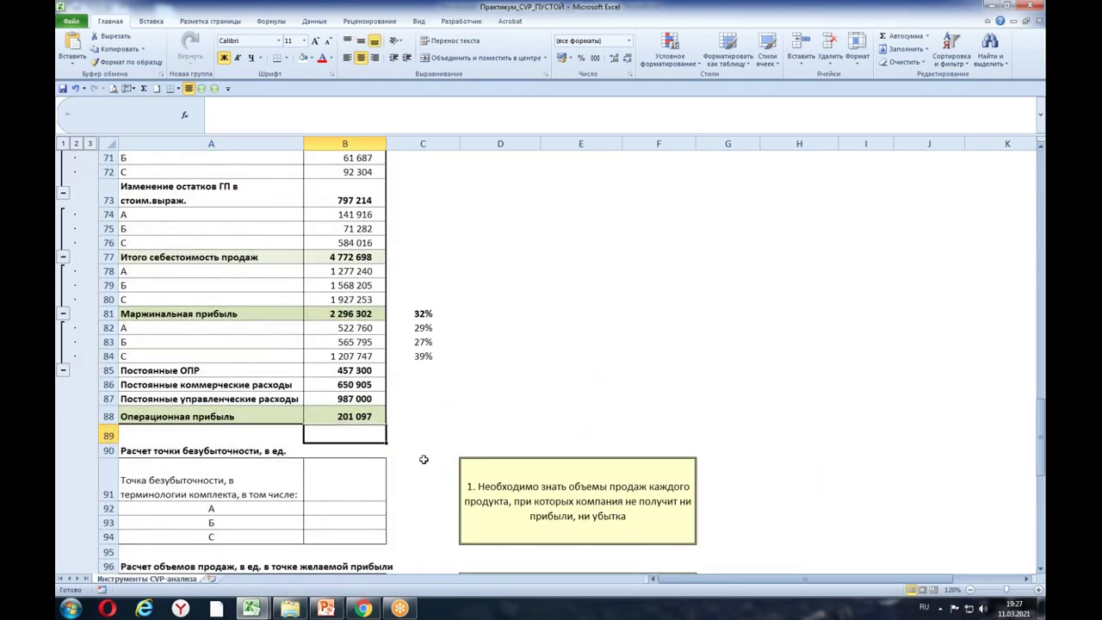
type("=")
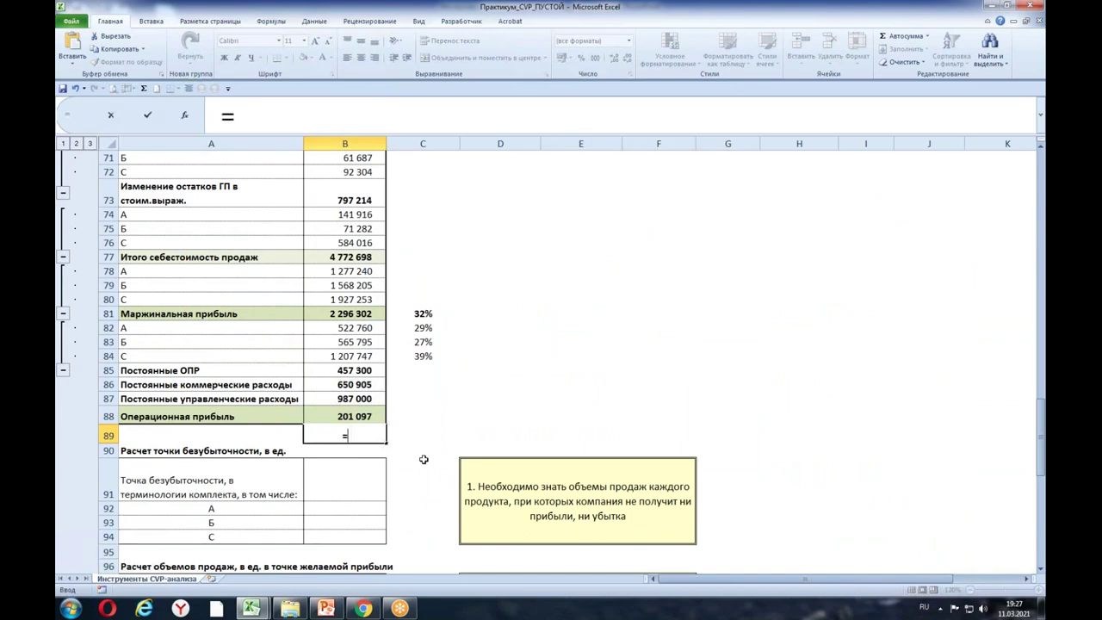
left_click(350, 368)
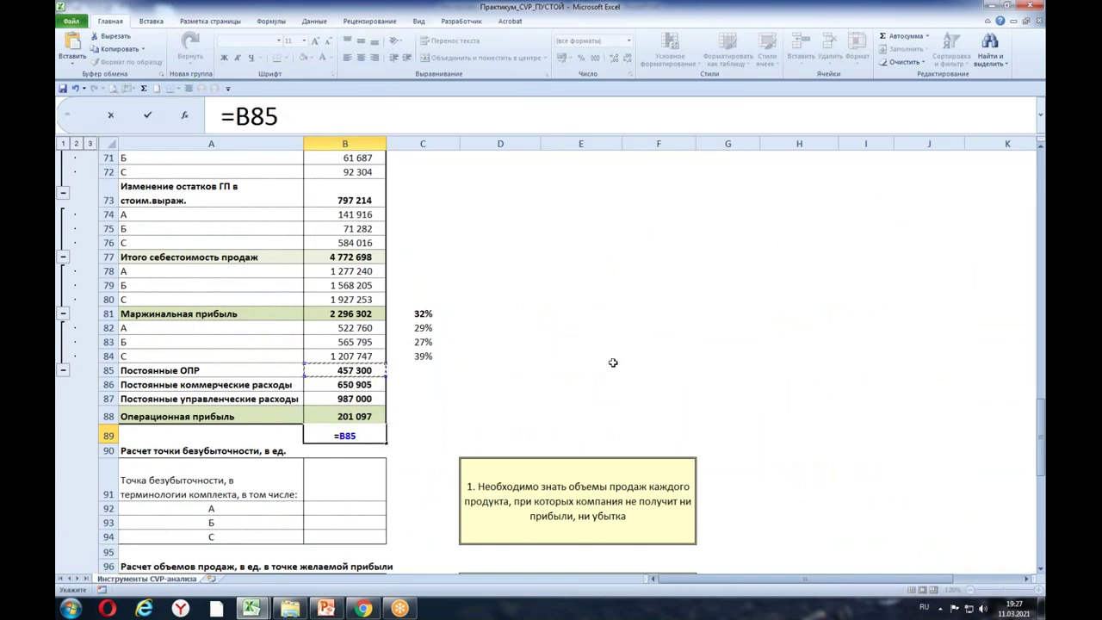
type("+")
left_click(369, 387)
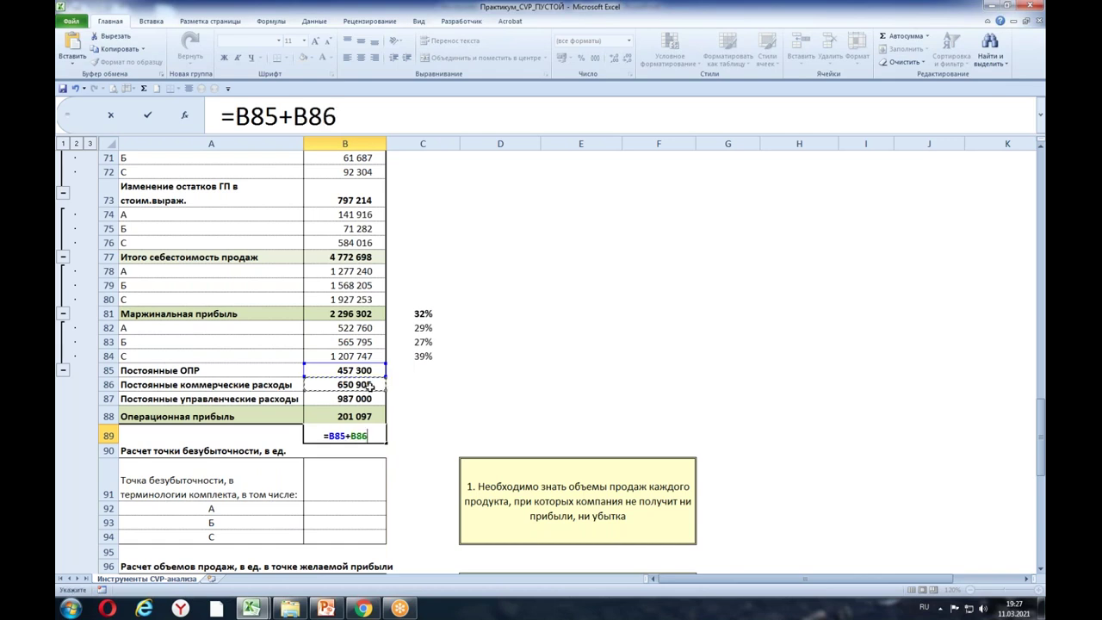
type("+")
left_click(371, 398)
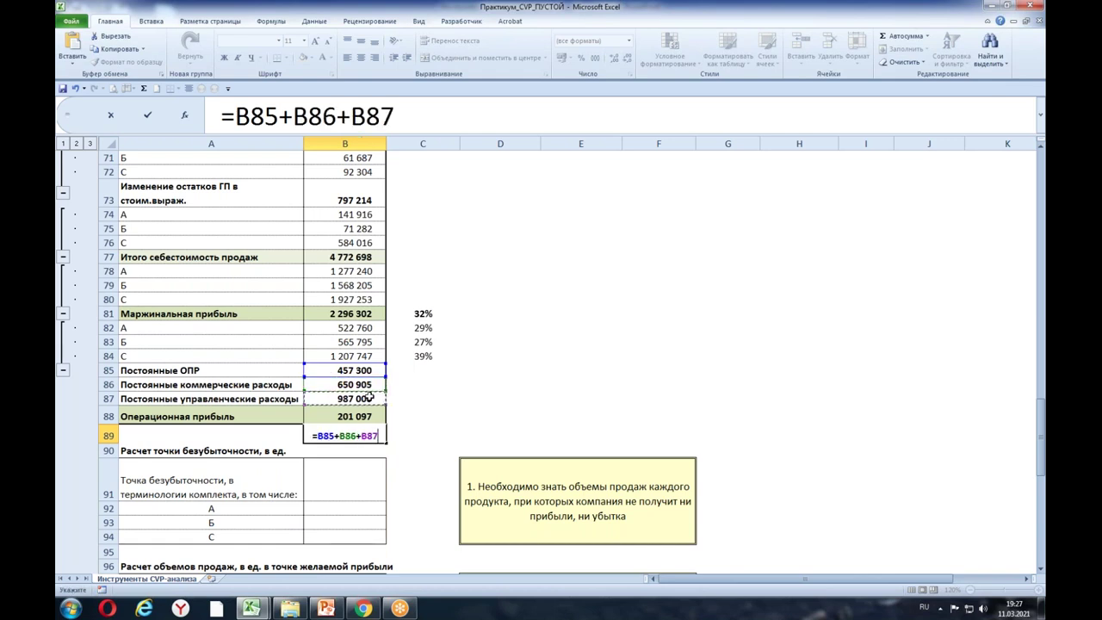
key("Return")
Step: Underline the fixed cost total in B89
key("Up")
key("Up")
left_click(309, 441)
left_click(251, 58)
left_click(581, 370)
Step: Review the fixed cost total's formula in B89 and start a formula for the set's break-even point in B91
left_click(344, 480)
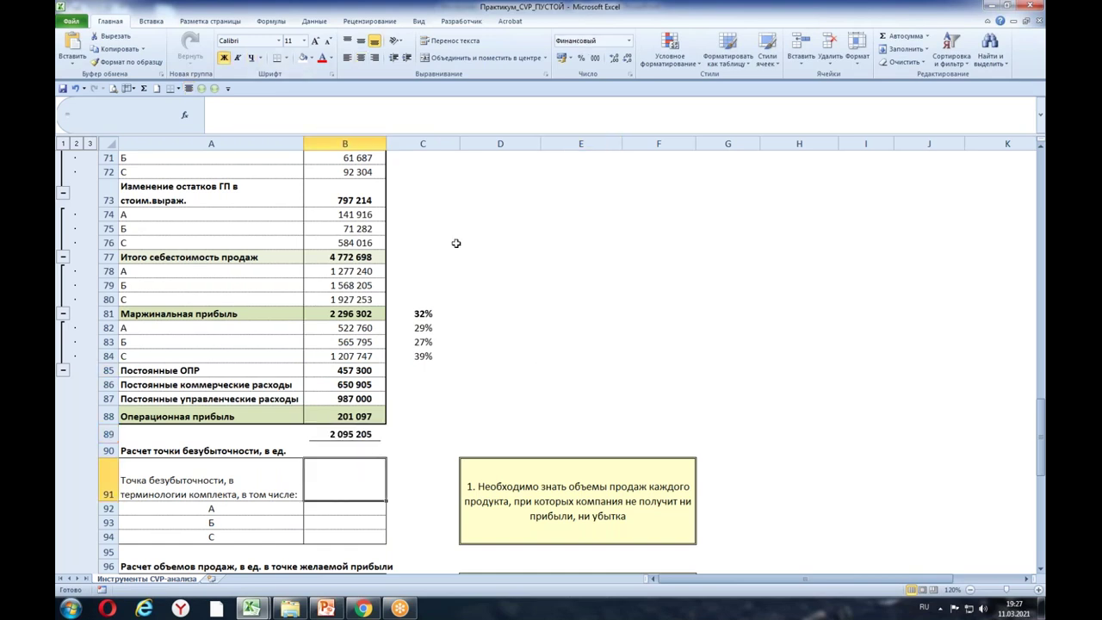
left_click_drag(1041, 426, 1041, 433)
left_click(222, 381)
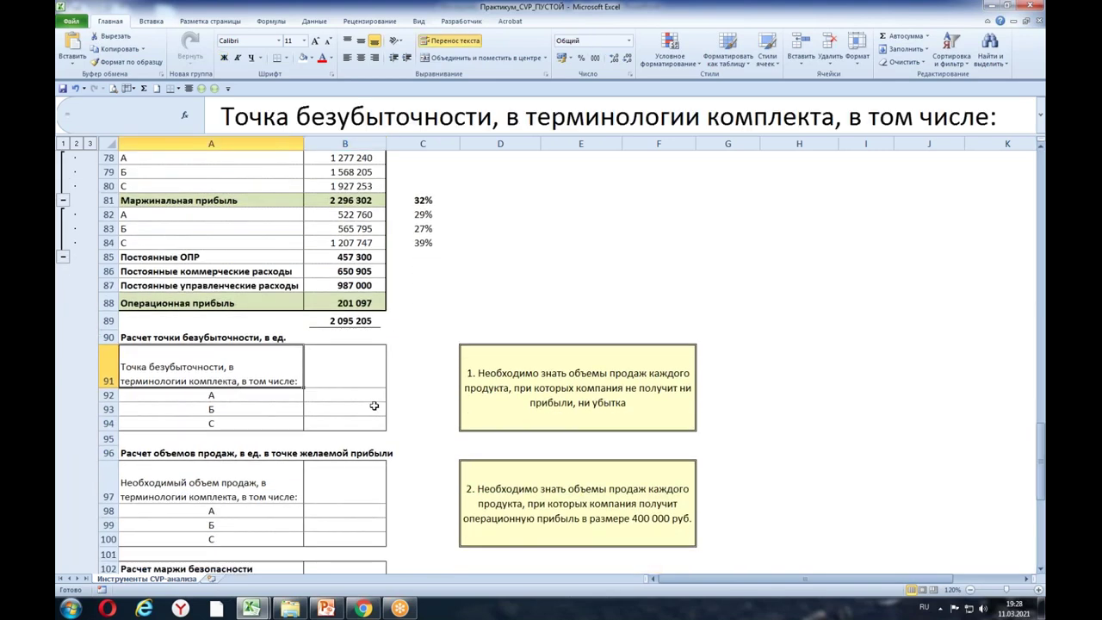
left_click(367, 362)
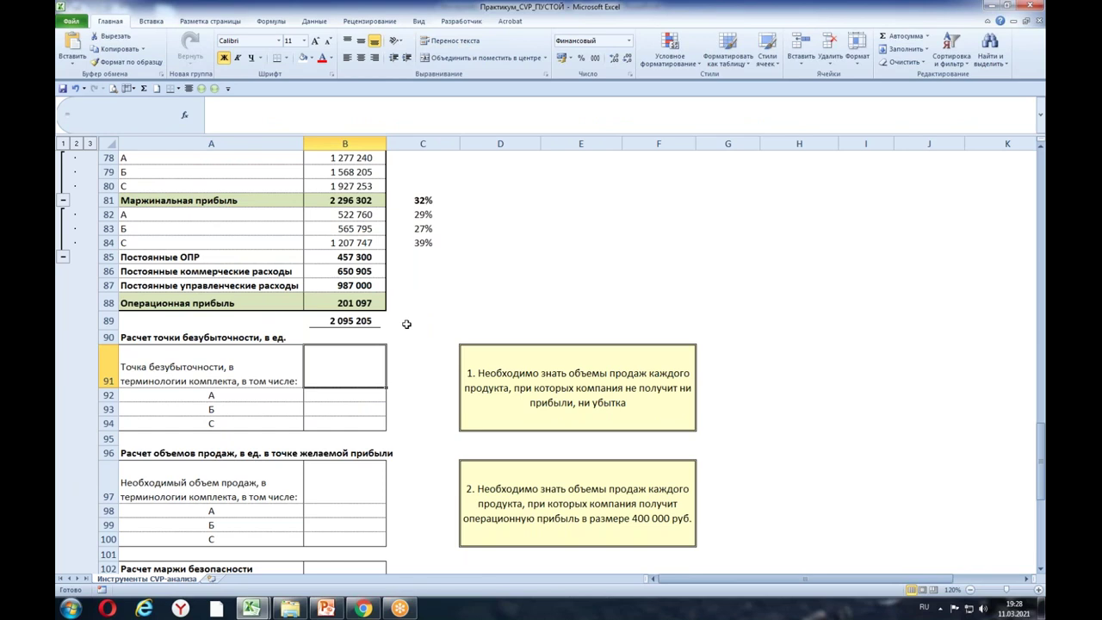
left_click(340, 319)
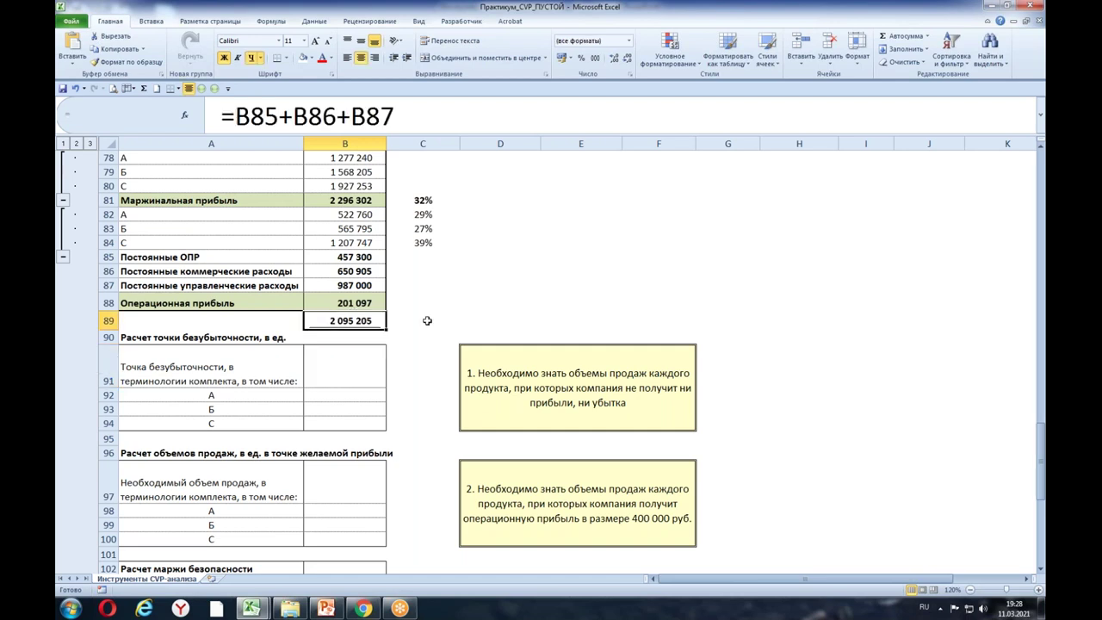
left_click(344, 369)
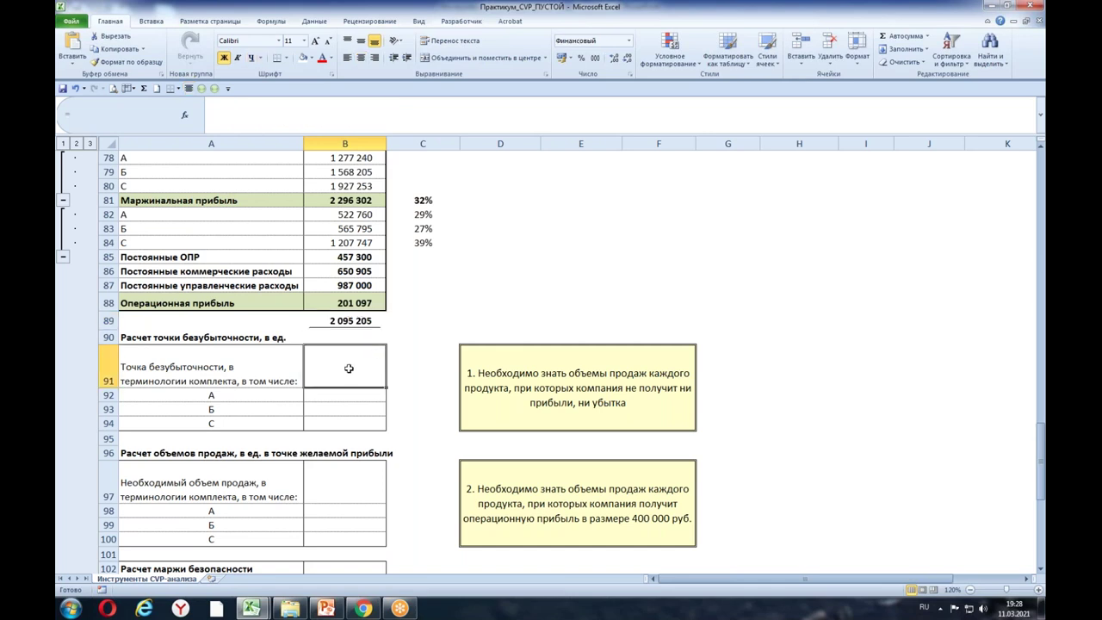
type("=")
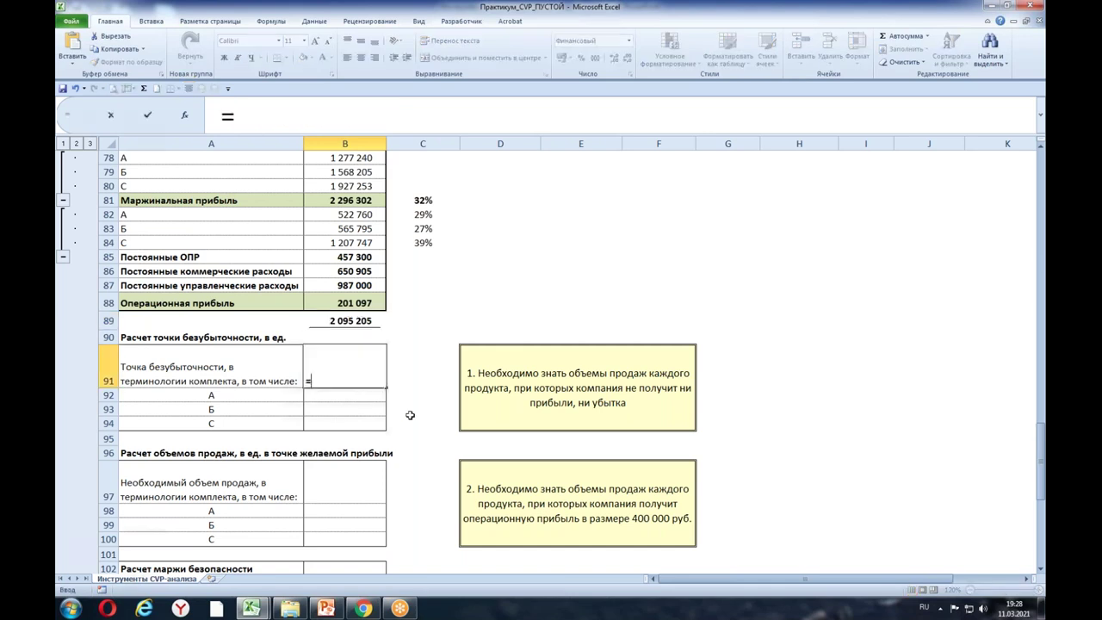
Step: Complete the kit break-even formula in B91 as =B89/B81, dividing total fixed costs by total contribution margin
left_click(356, 324)
type("/")
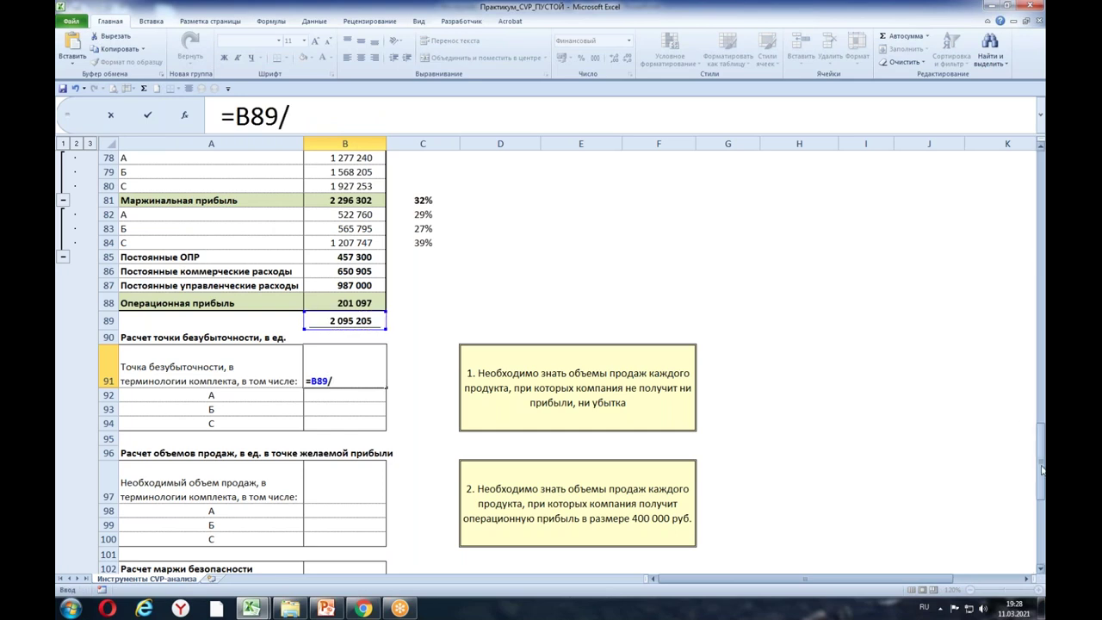
left_click_drag(1043, 470, 1041, 376)
scroll(578, 385, "down", 5)
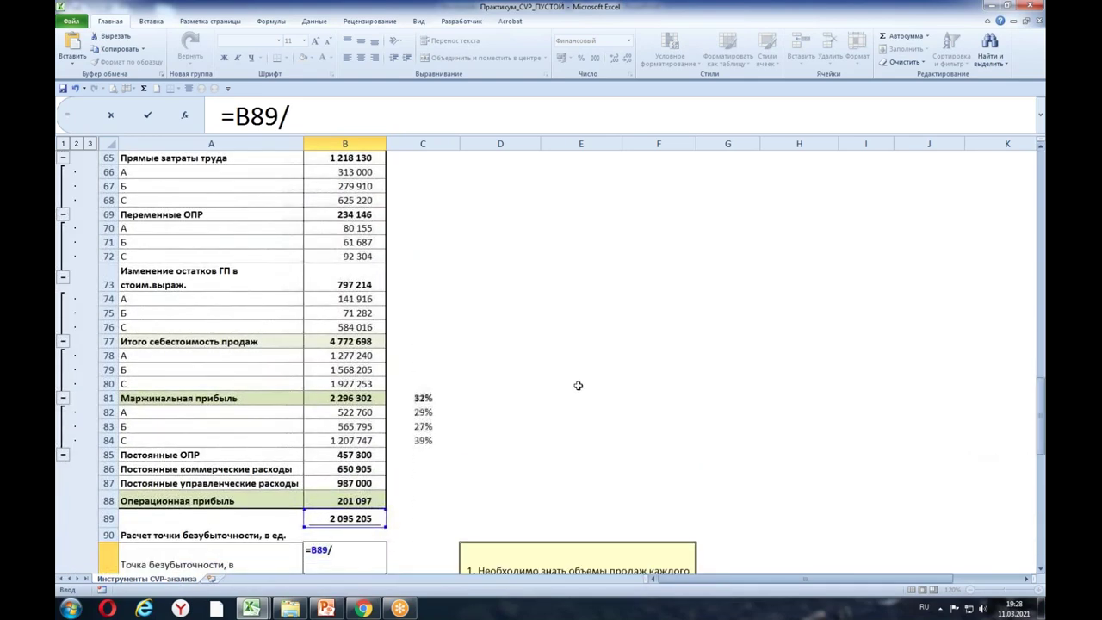
left_click(339, 399)
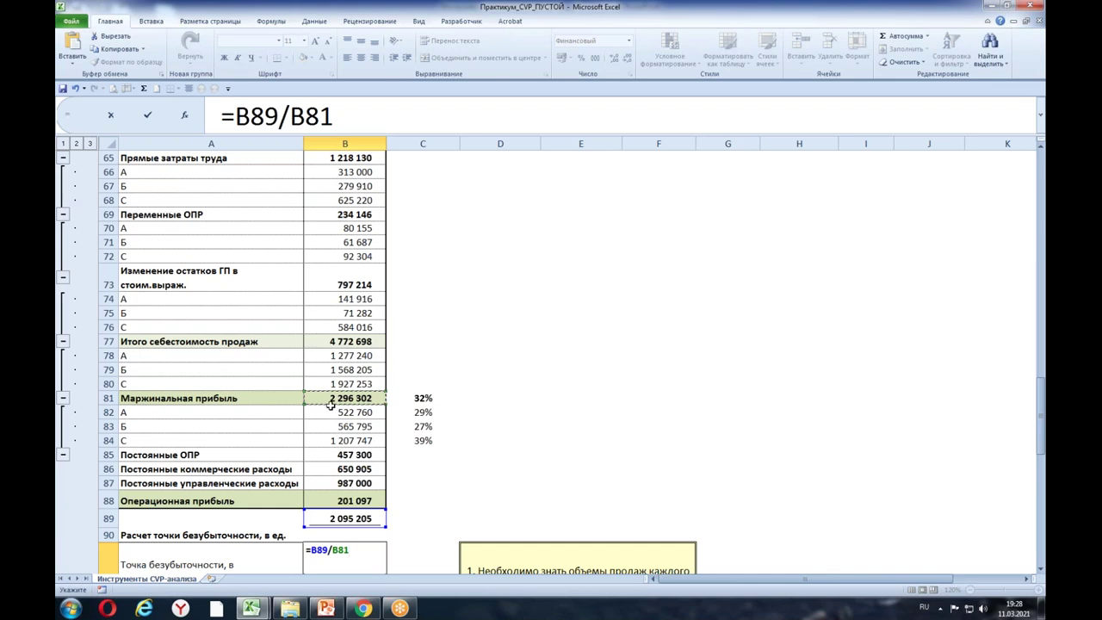
left_click(350, 118)
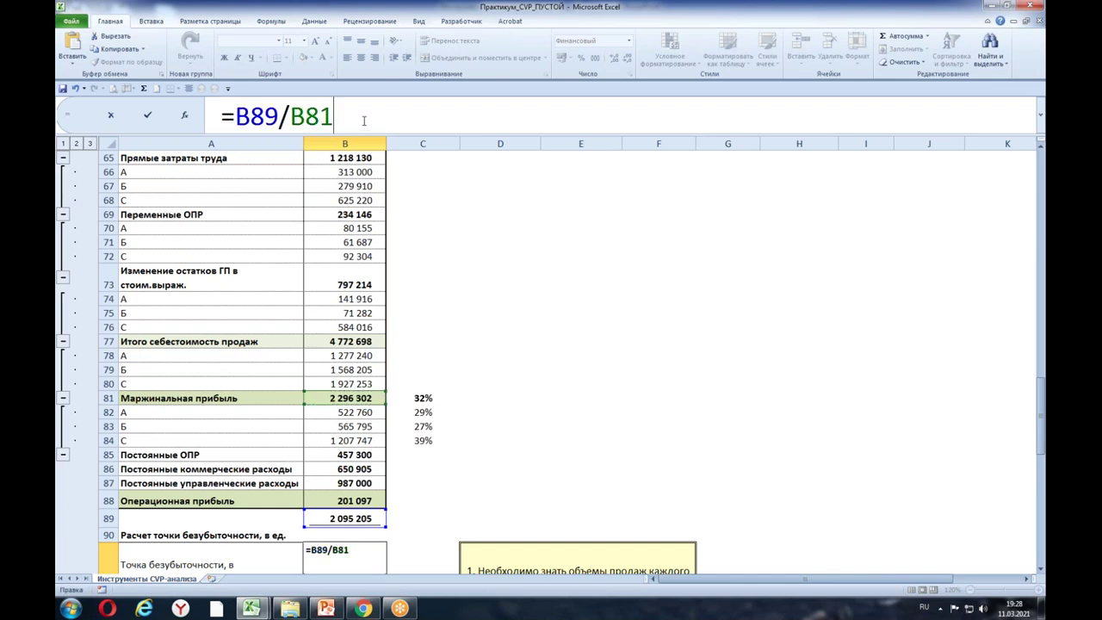
key("Return")
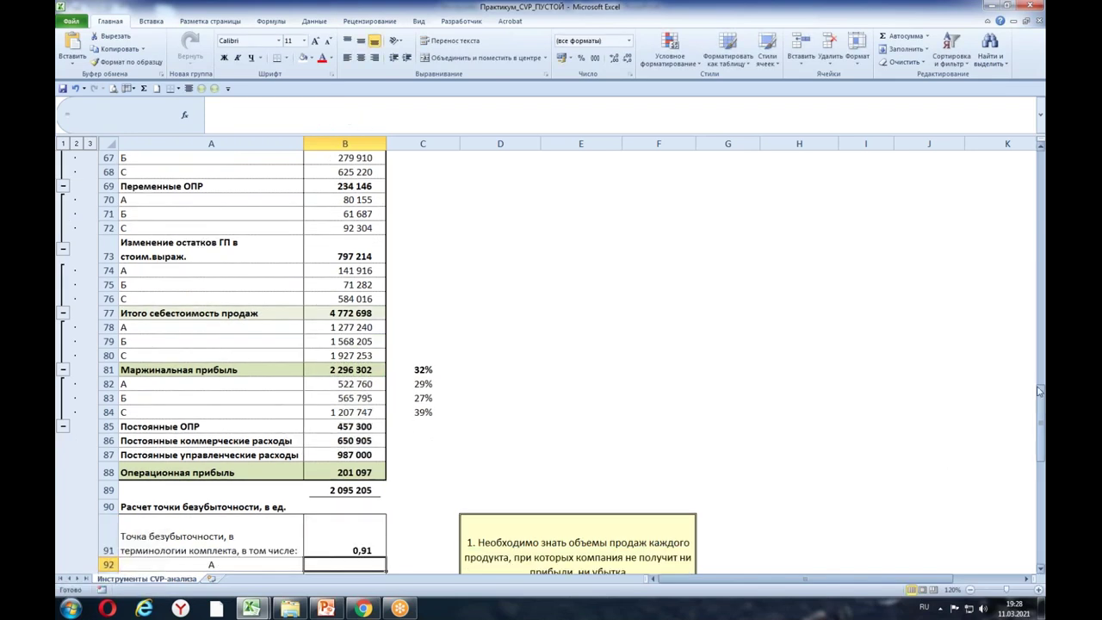
left_click_drag(1040, 393, 1042, 429)
left_click(343, 367)
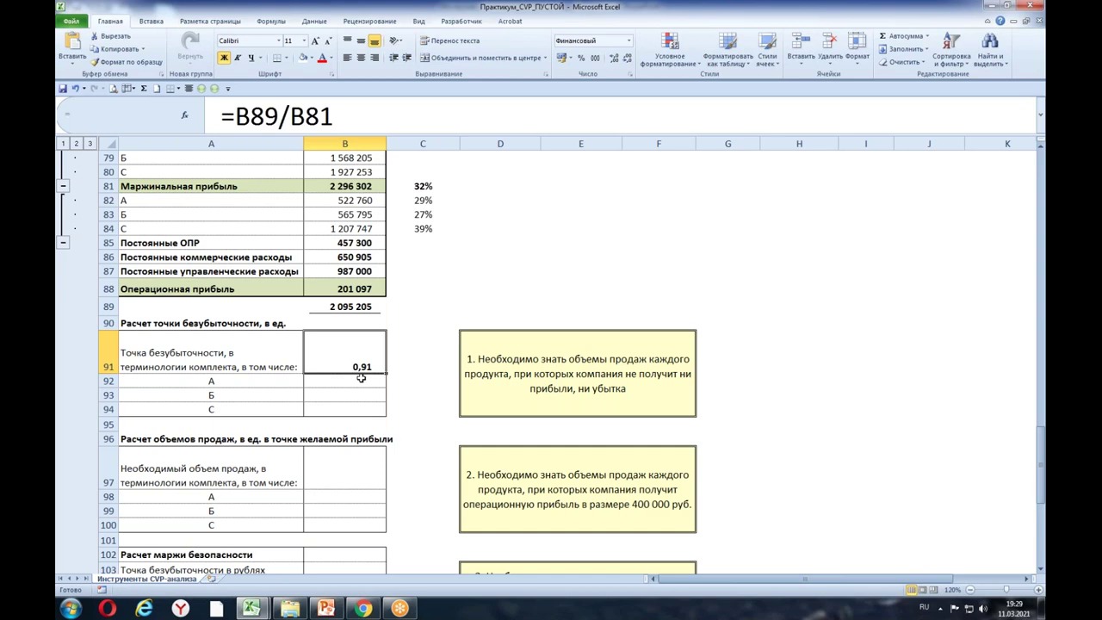
left_click(289, 369)
left_click(362, 370)
Step: Enter =B91*C7 in B92 to calculate product А's break-even volume from its sales volume
left_click(379, 384)
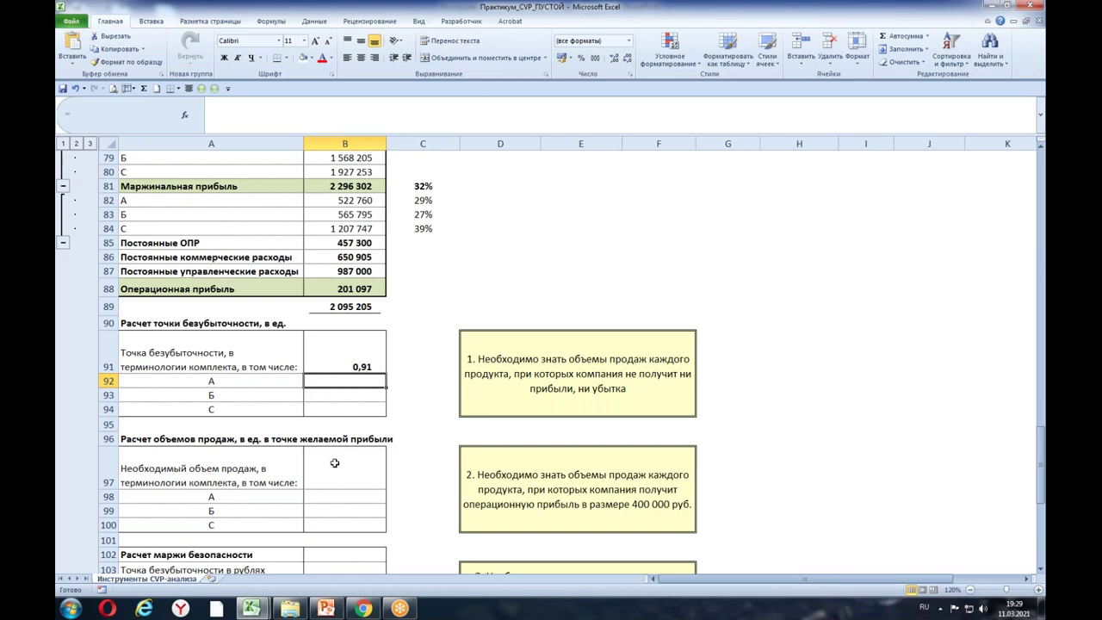
type("=")
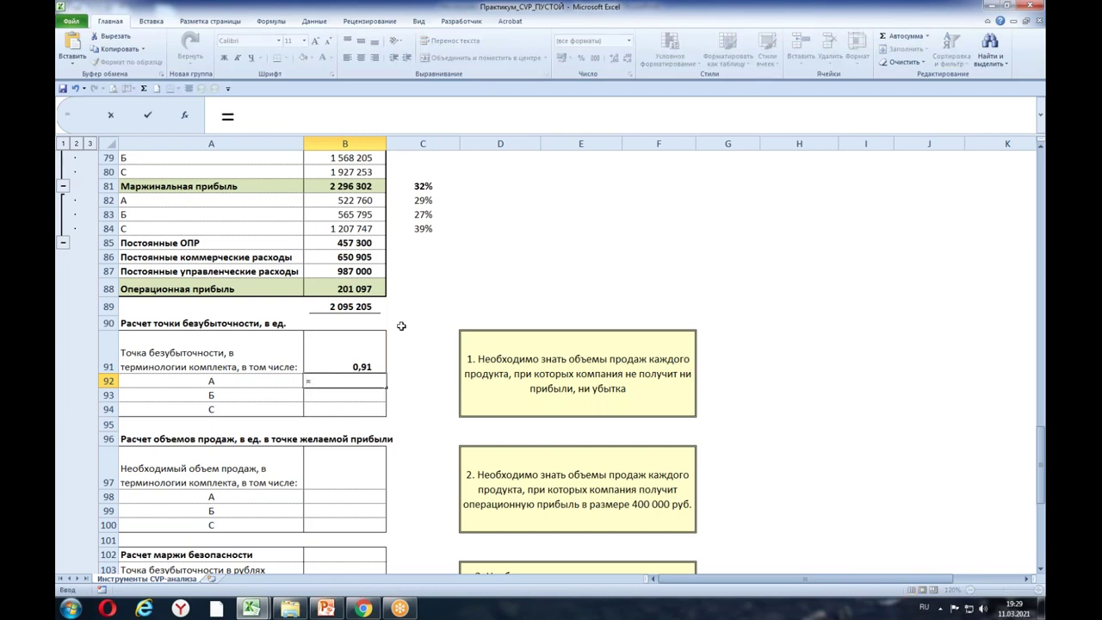
left_click(360, 354)
type("*")
left_click_drag(1042, 452, 1043, 162)
left_click(441, 323)
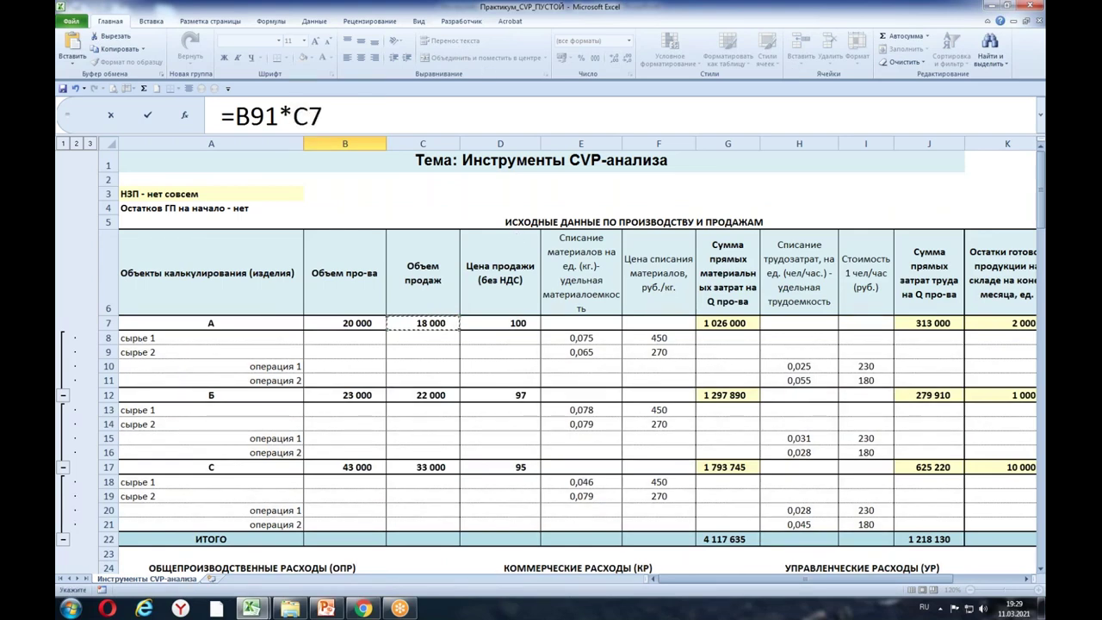
left_click(352, 112)
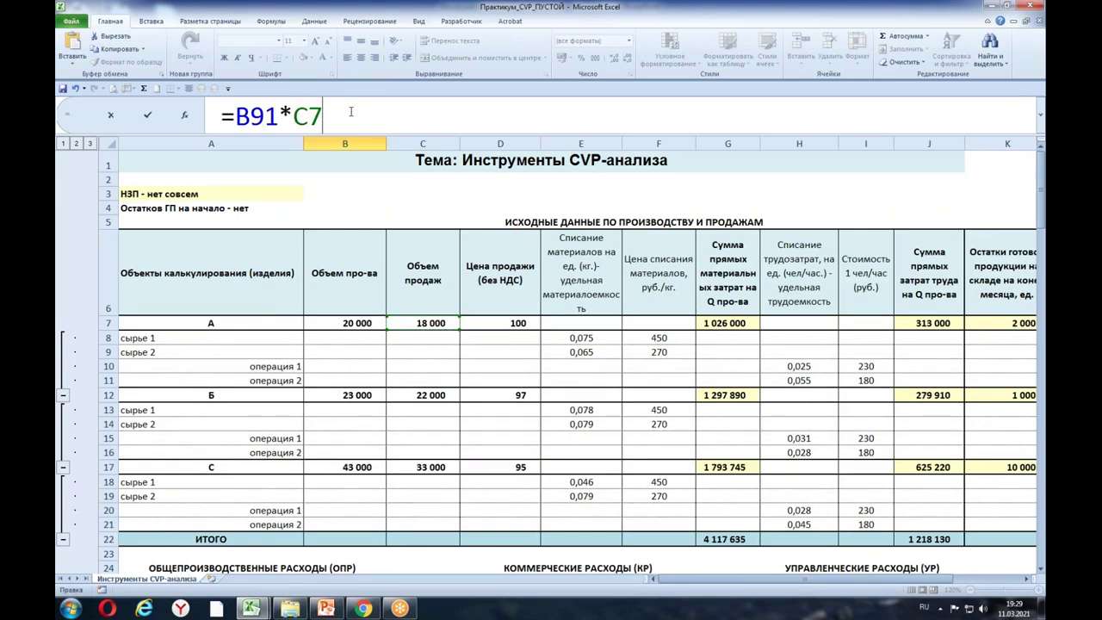
key("ctrl+Return")
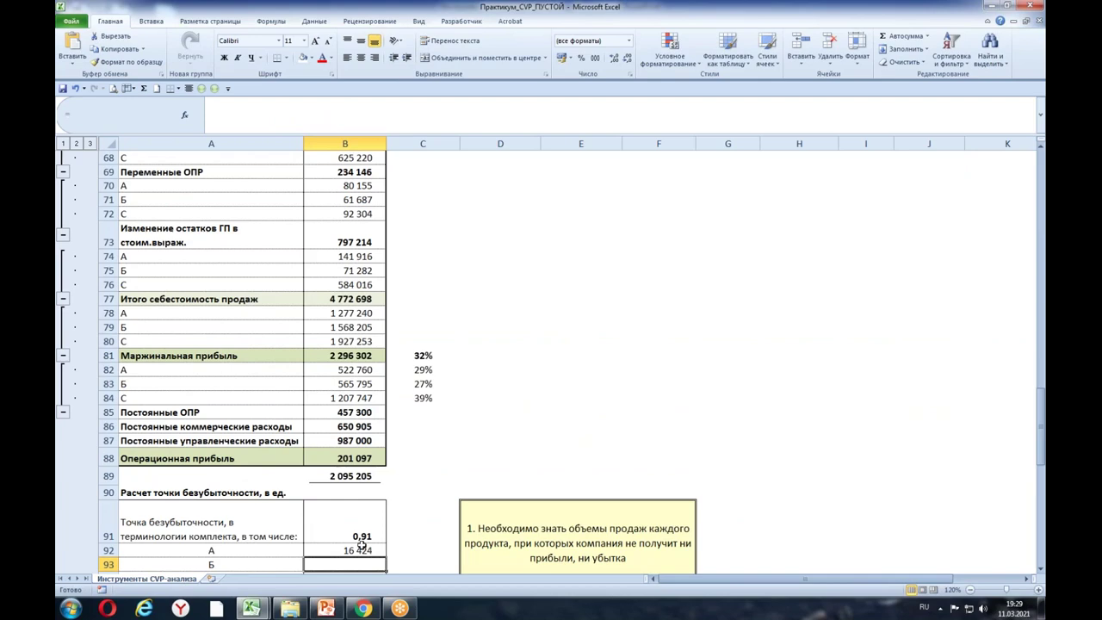
Step: Enter =B91*C12 in B93 to calculate product Б's break-even volume from its sales volume
left_click_drag(1042, 405, 1042, 414)
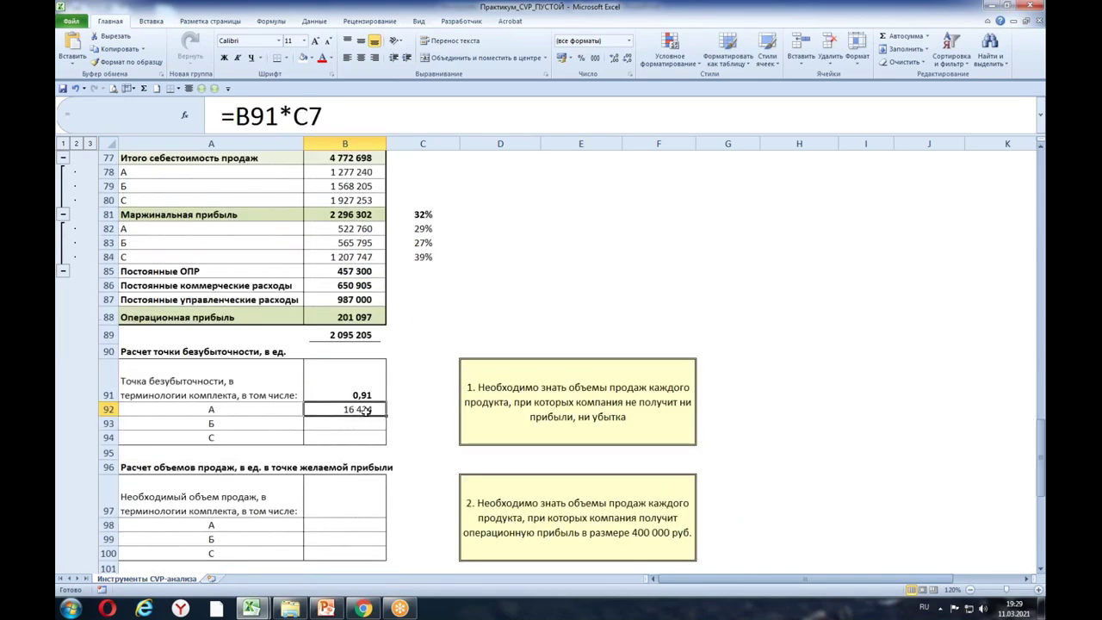
key("Left")
key("Right")
key("Down")
type("=")
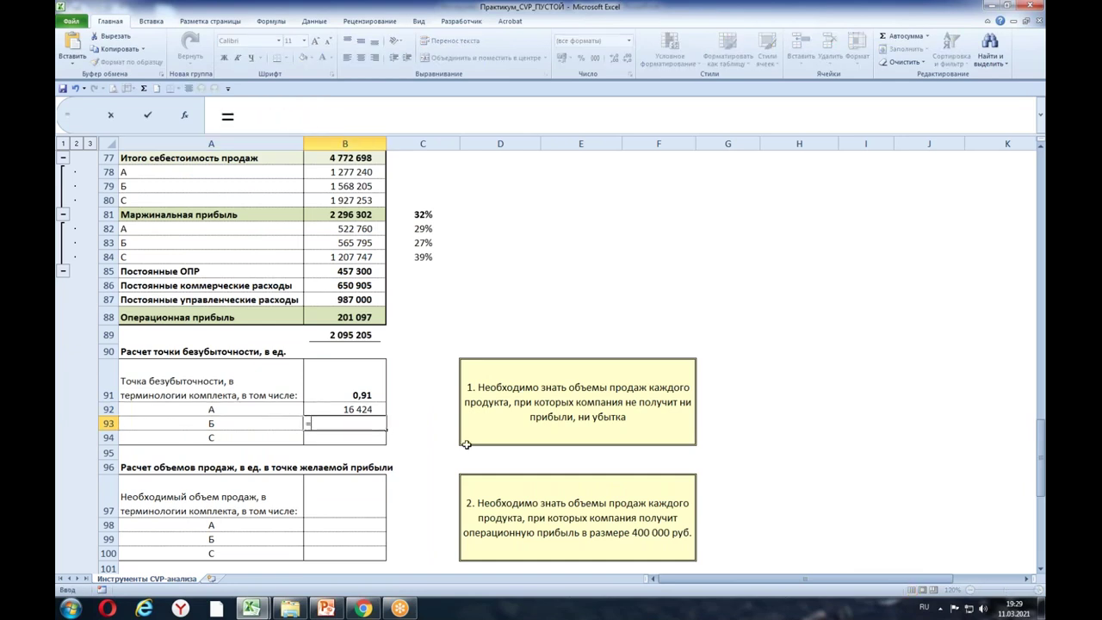
left_click(371, 374)
type("*")
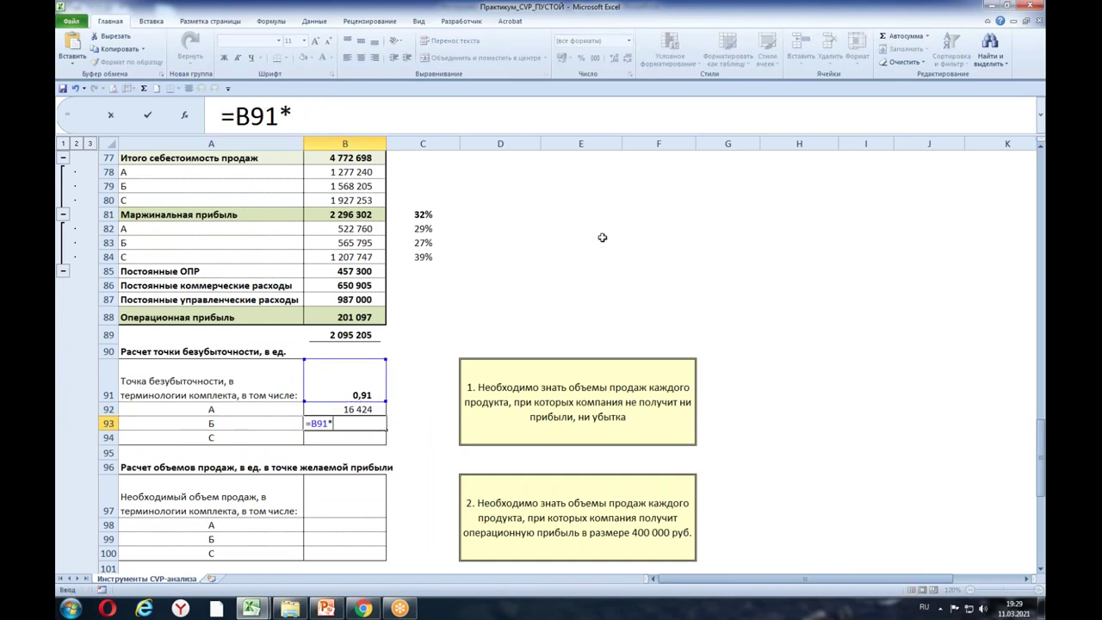
left_click_drag(1040, 472, 1029, 206)
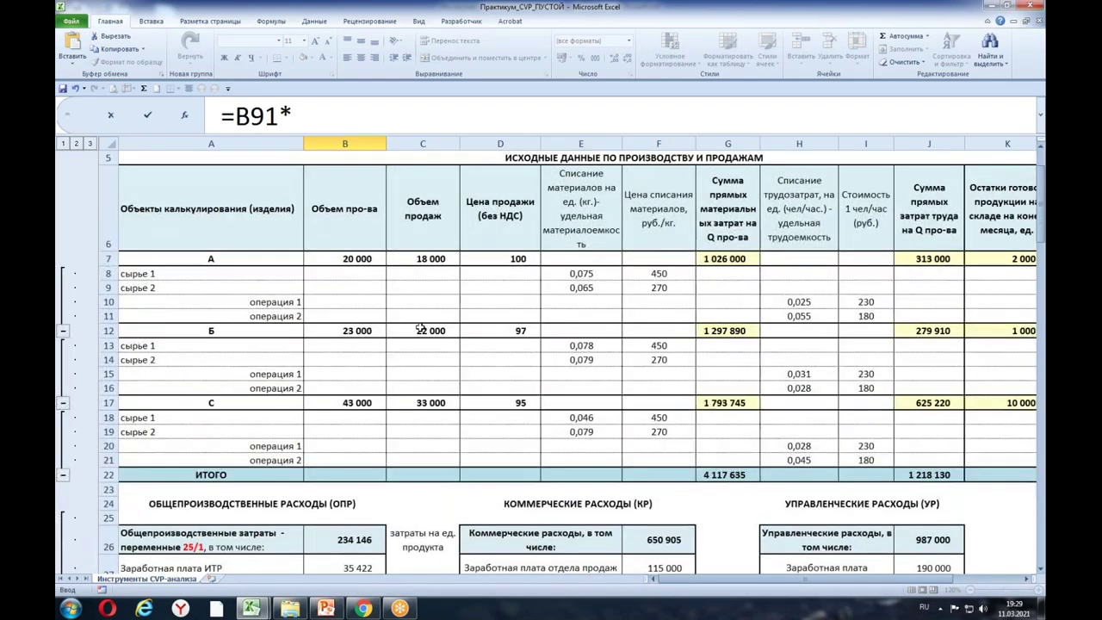
left_click(420, 330)
key("Return")
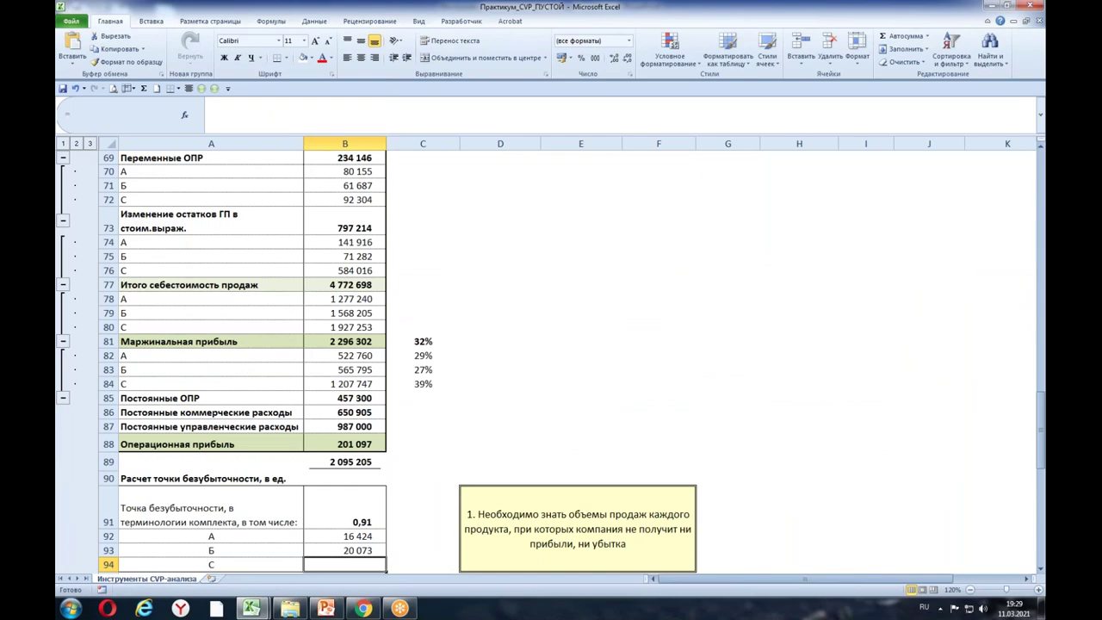
Step: Enter =B91*C17 in B94 to calculate product С's break-even volume from its sales volume
scroll(296, 410, "down", 4)
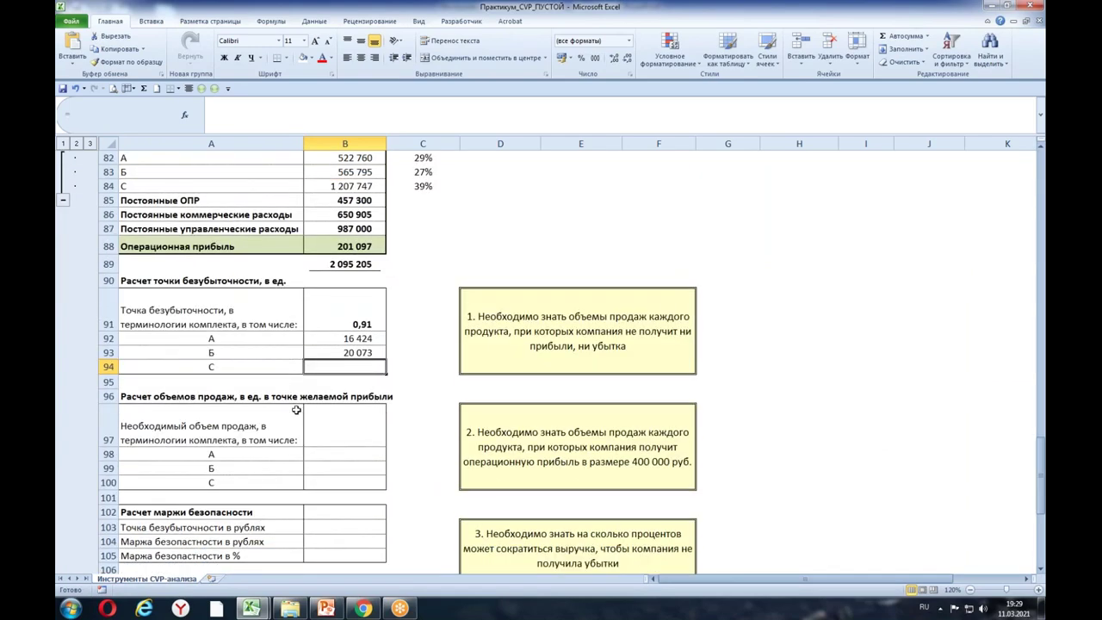
type("=")
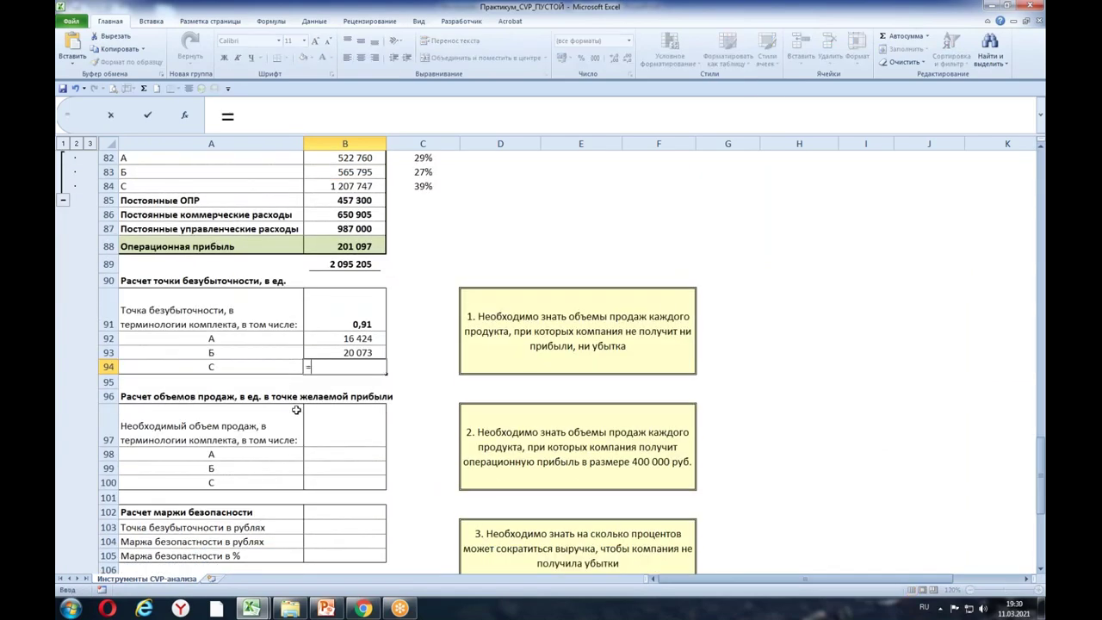
left_click(360, 320)
type("*")
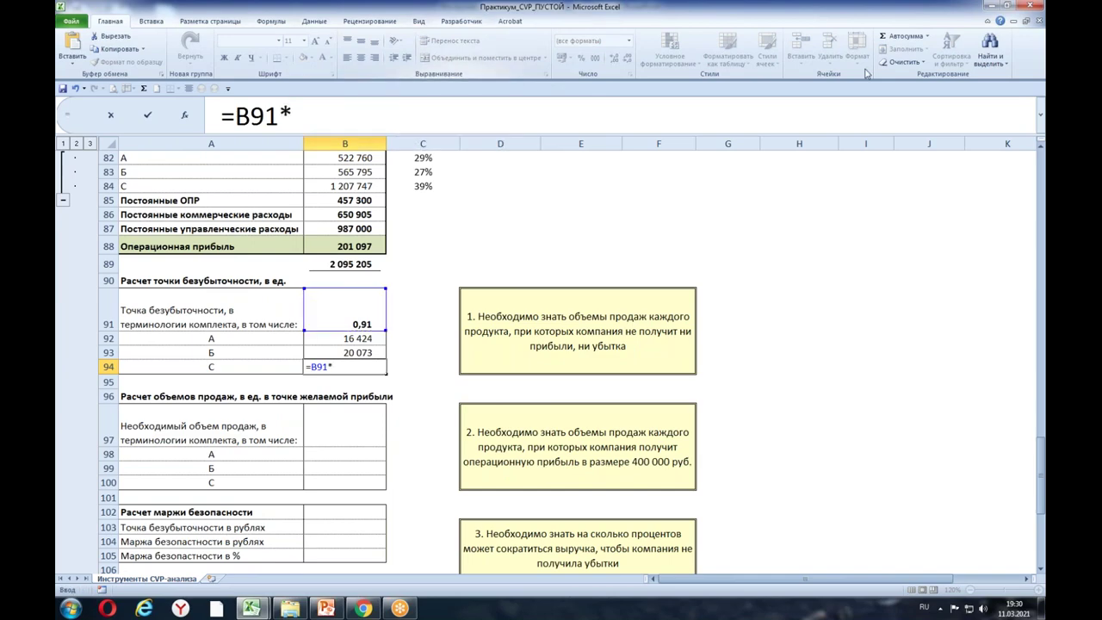
left_click_drag(1037, 427, 1037, 163)
left_click(431, 403)
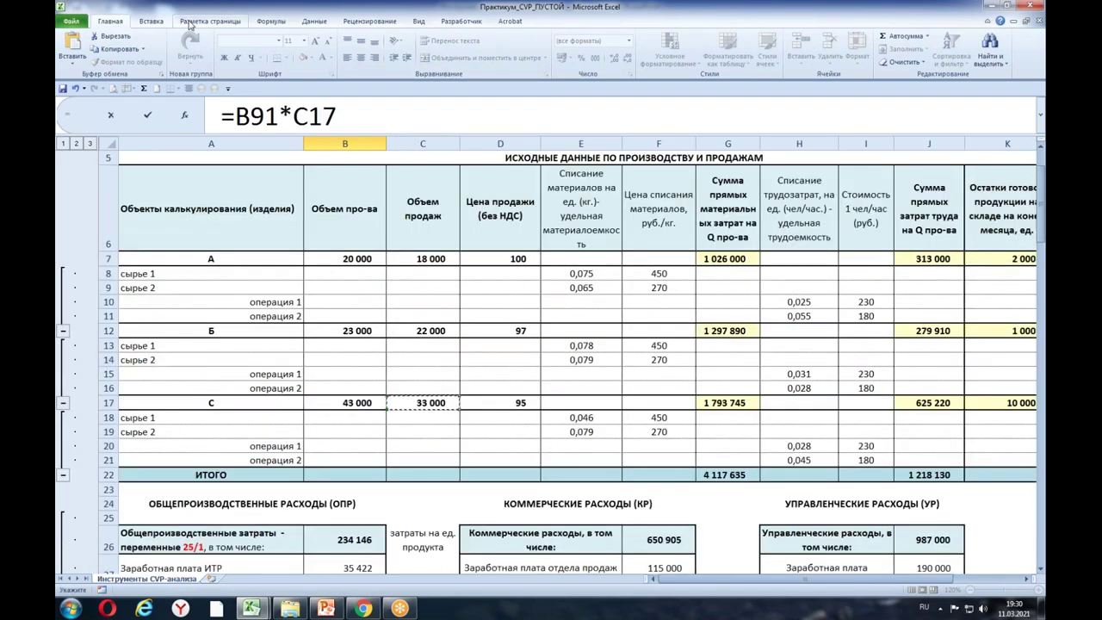
key("Return")
Step: Review the break-even cells B91:B94, the second task note, the fixed cost total in B89 and the required sales volume cells B97:B100
left_click(596, 411)
left_click_drag(1042, 413, 1041, 435)
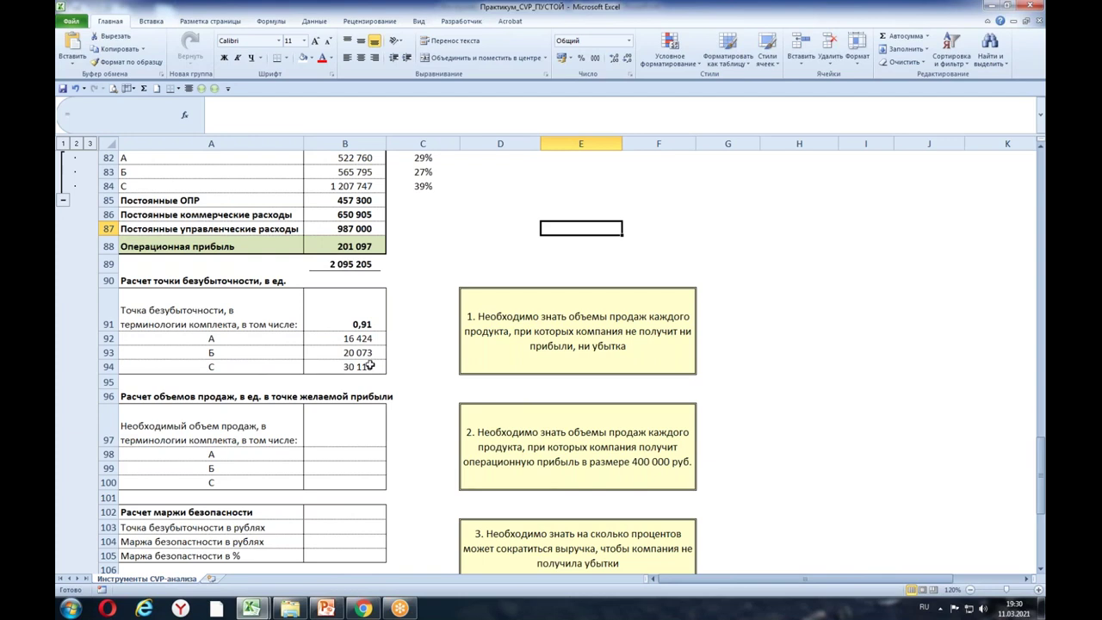
left_click(564, 445)
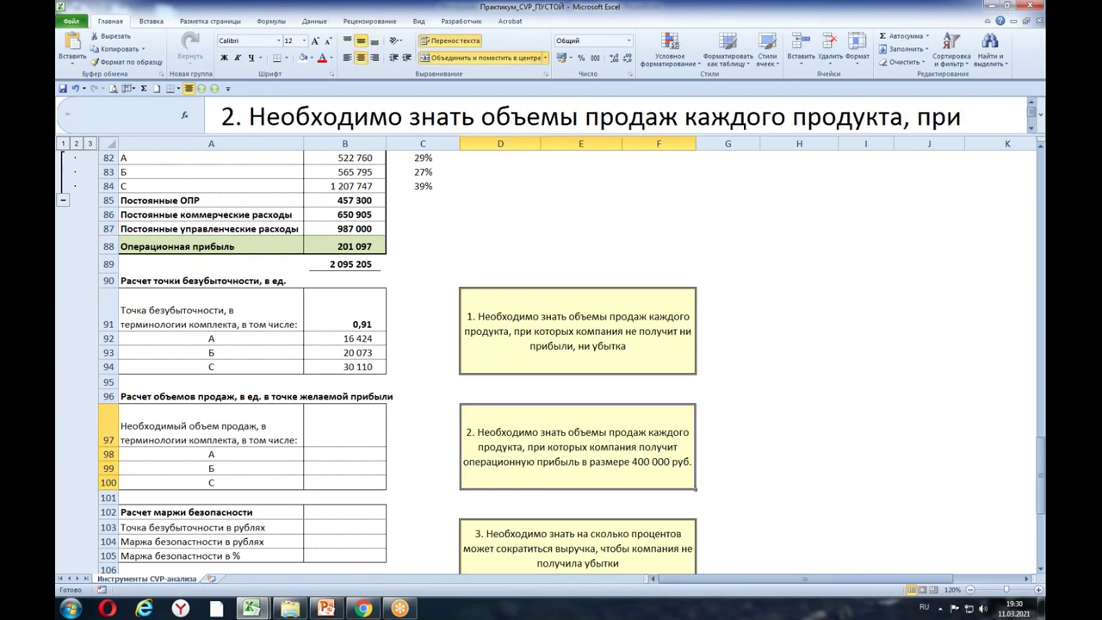
left_click_drag(1040, 449, 1040, 462)
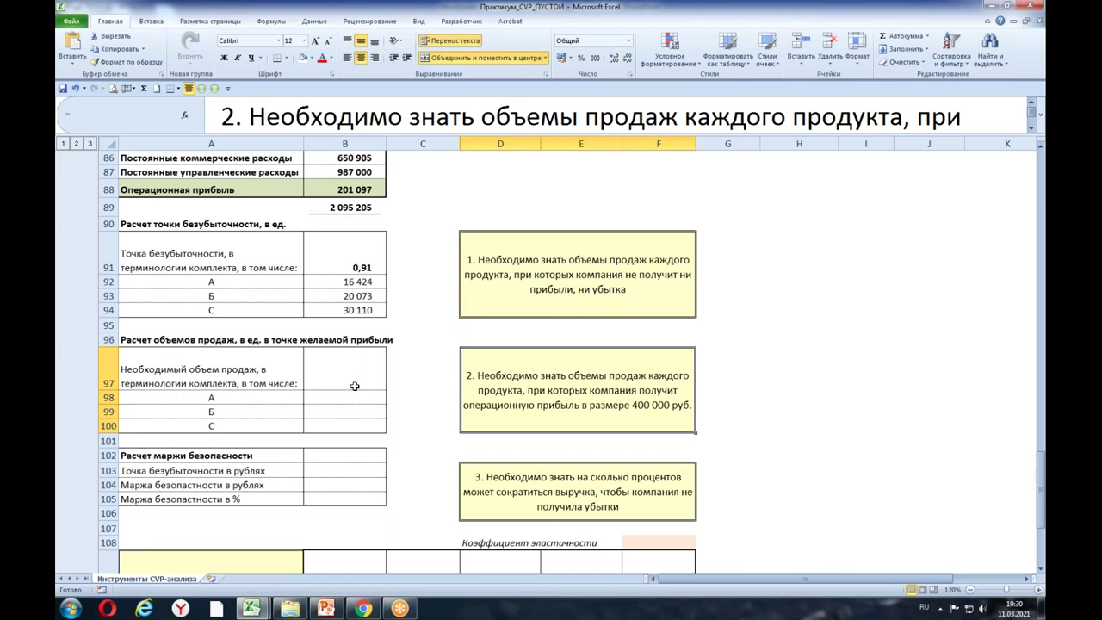
left_click_drag(338, 244, 339, 312)
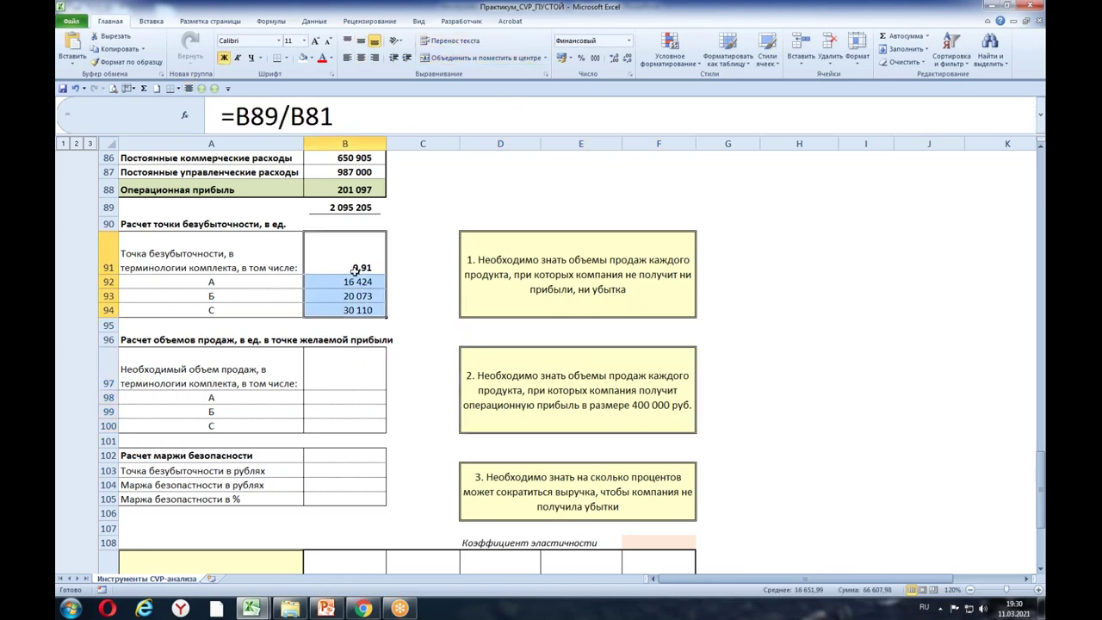
left_click_drag(358, 280, 358, 310)
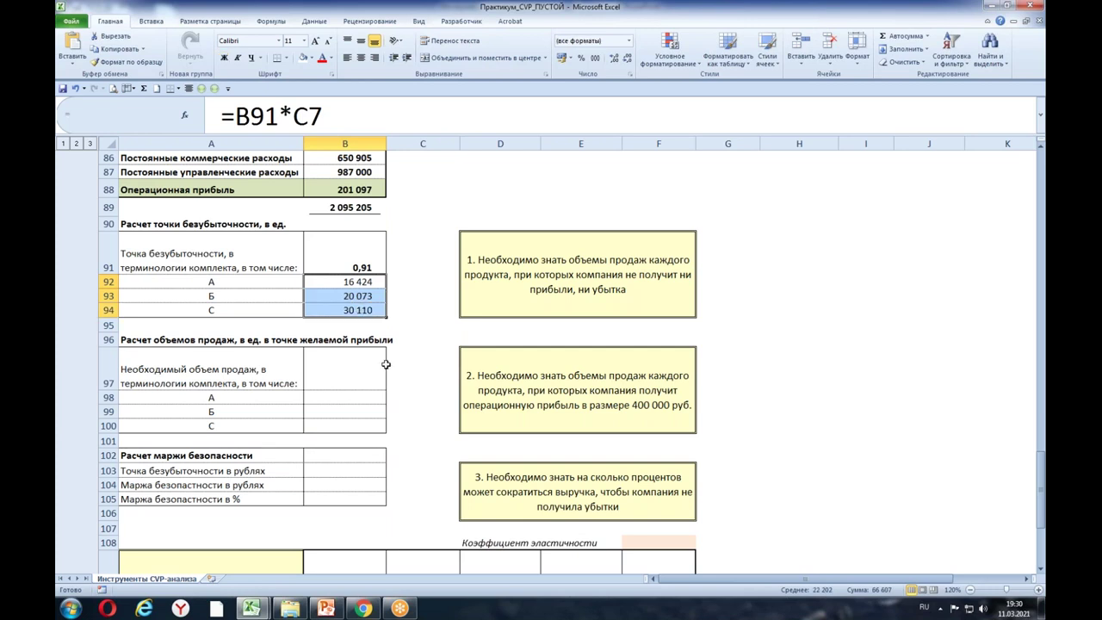
left_click_drag(379, 362, 360, 435)
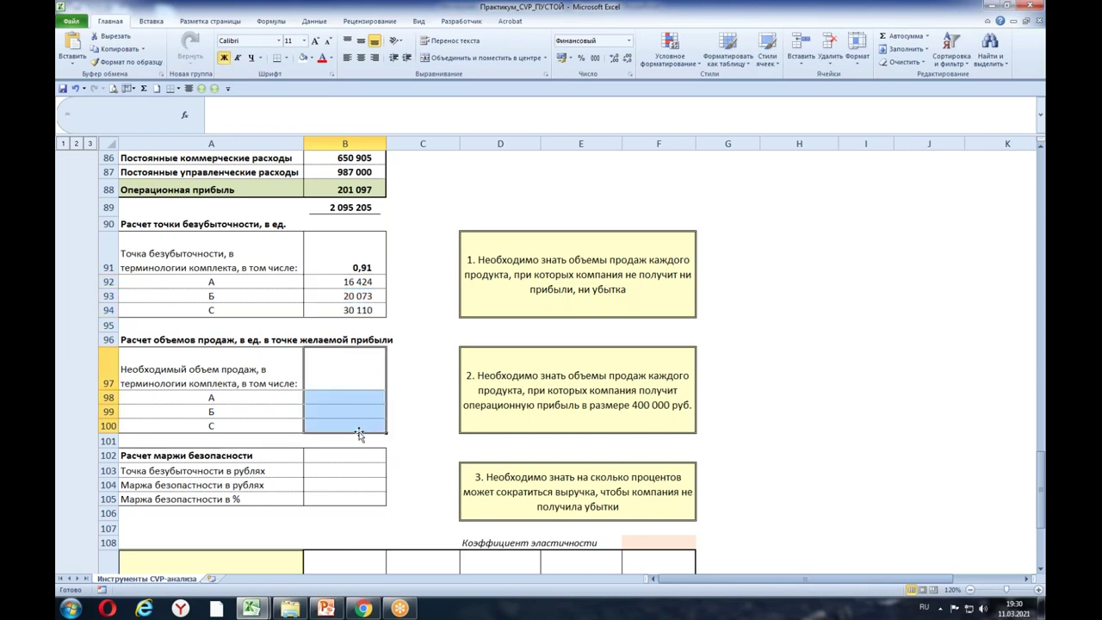
left_click_drag(338, 398, 339, 424)
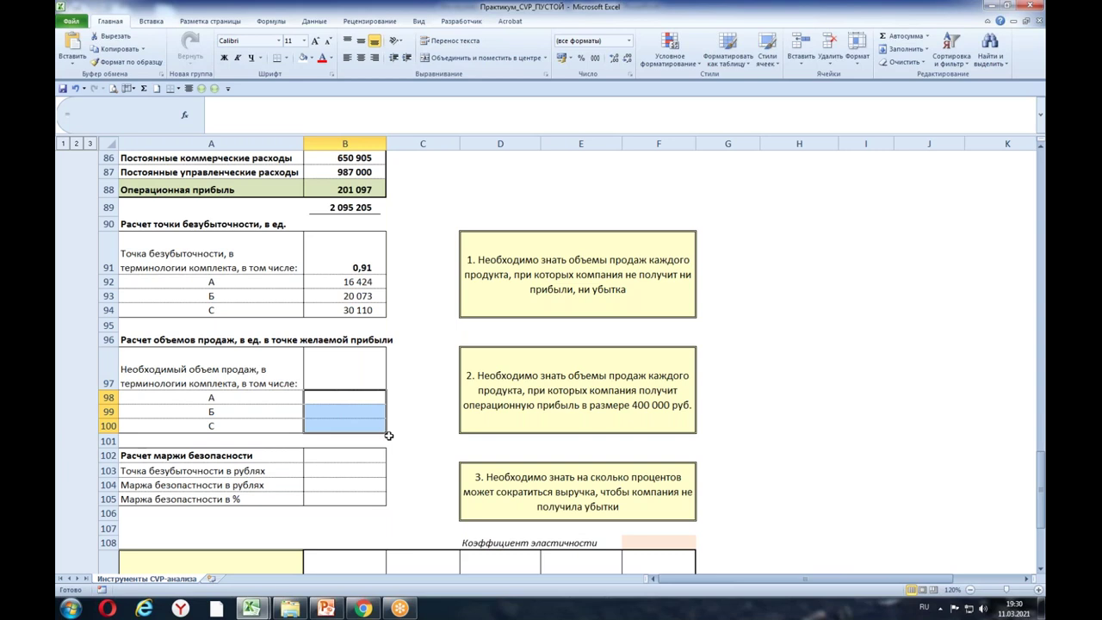
left_click(342, 208)
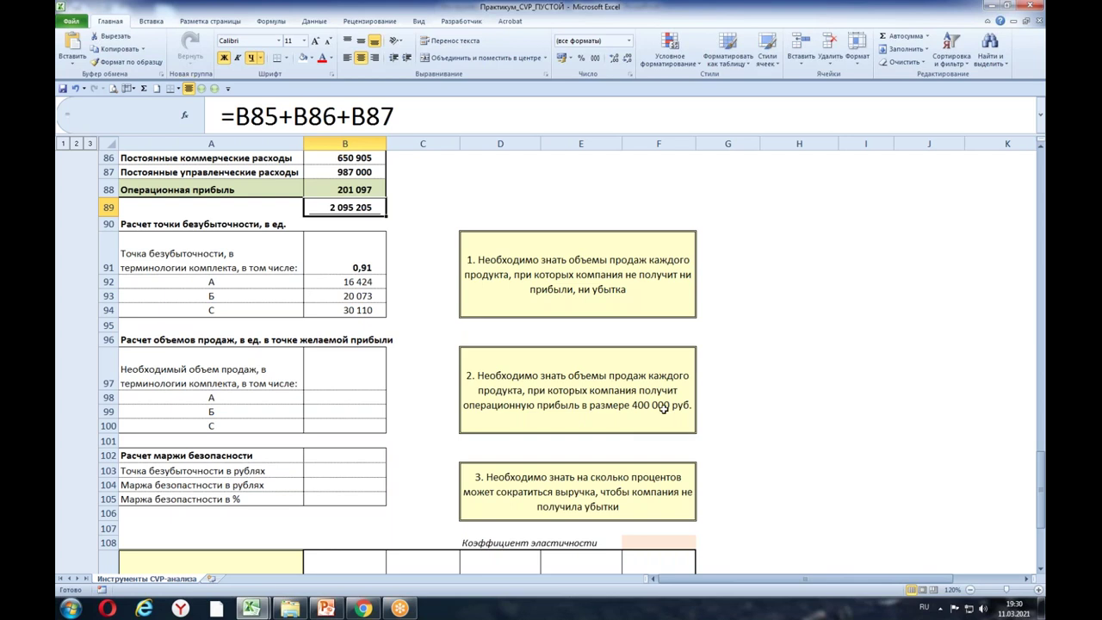
left_click(353, 378)
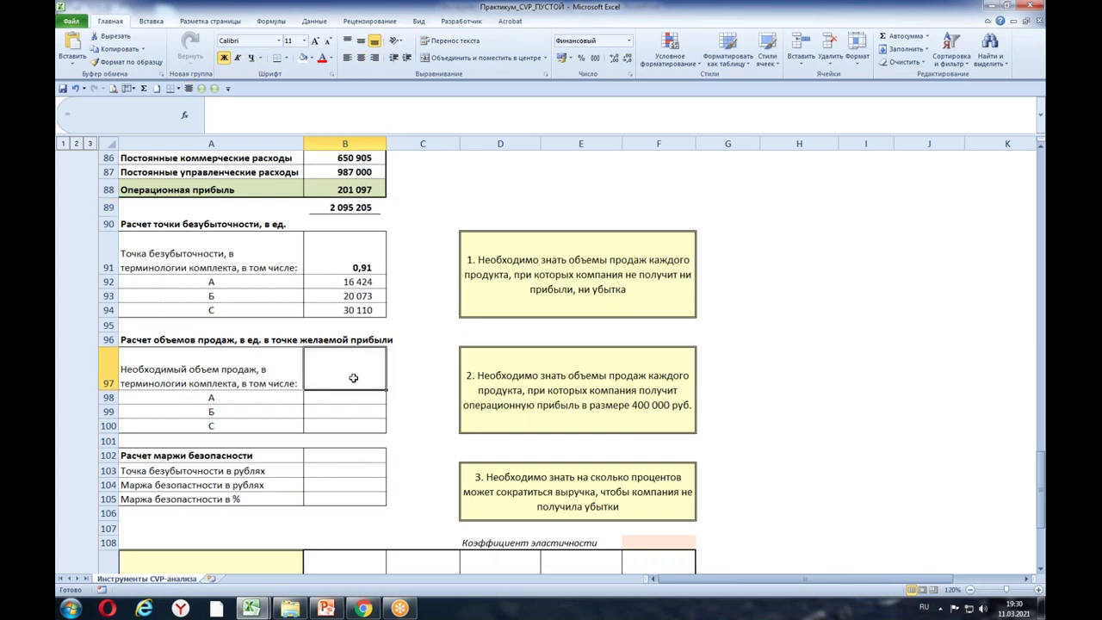
left_click(138, 370)
left_click(368, 369)
Step: Underline the words "в терминологии комплекта" within the required sales volume label in A97
double_click(171, 374)
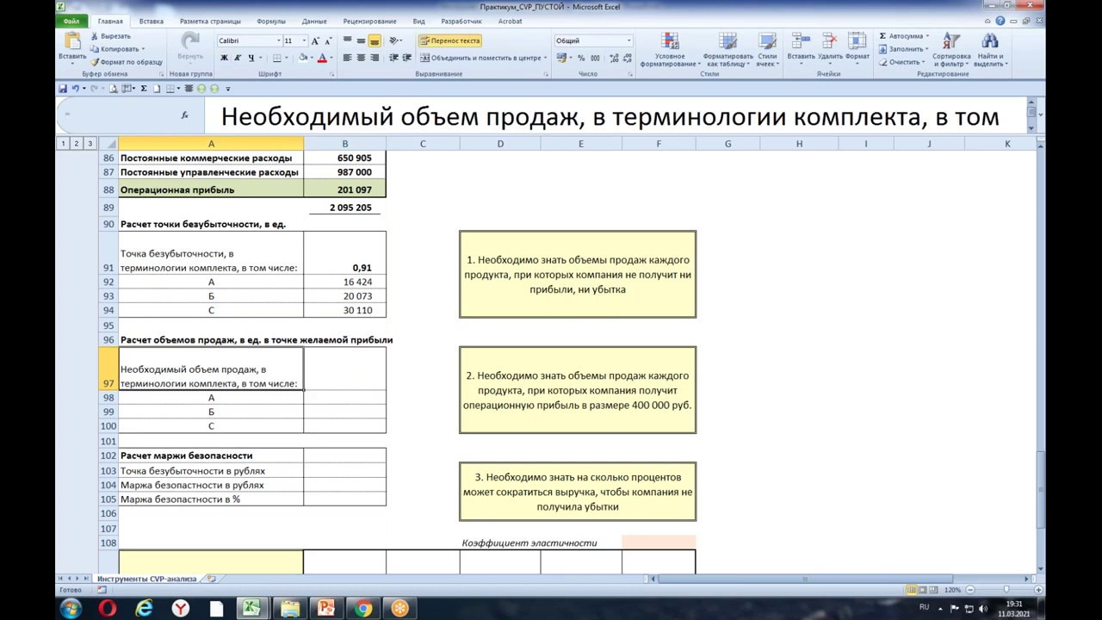
left_click_drag(261, 370, 239, 385)
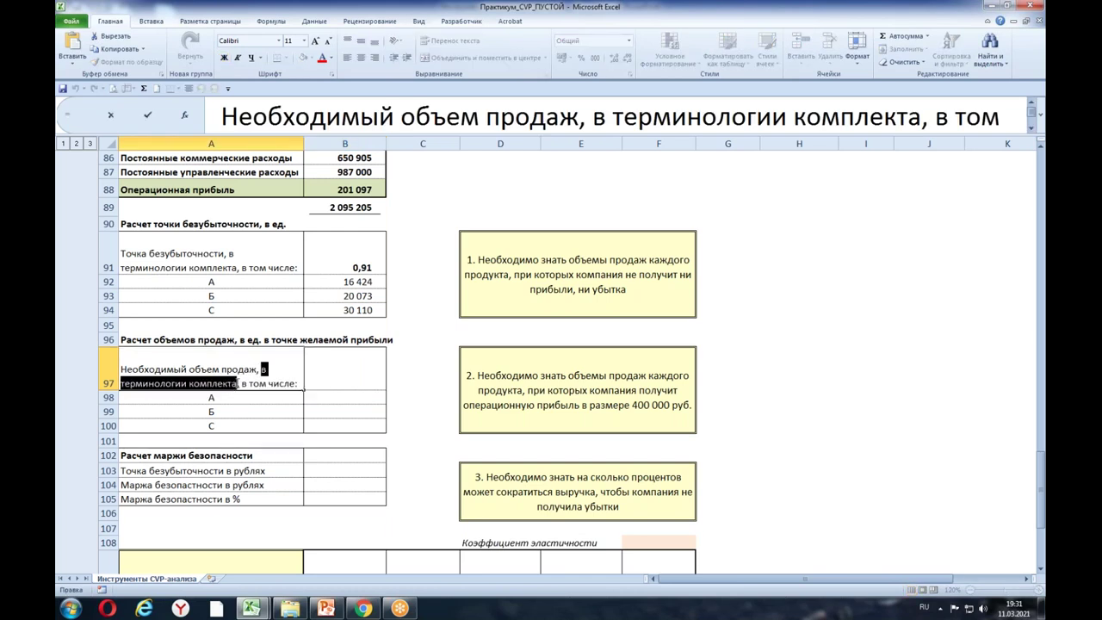
left_click(251, 57)
left_click(361, 384)
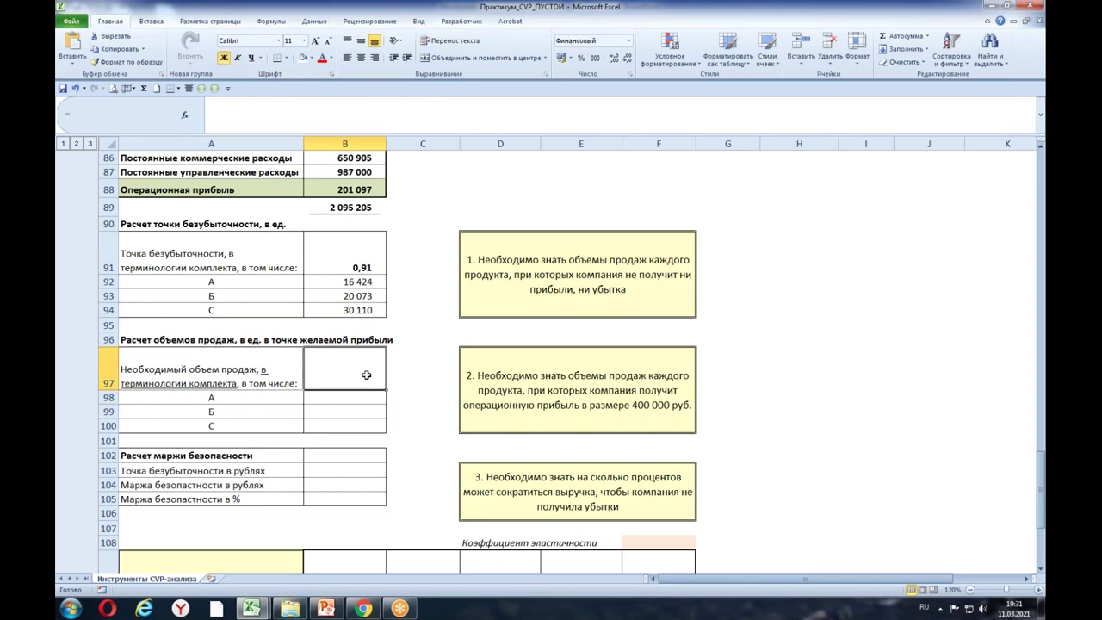
Step: Examine the total contribution margin formula in B81 and the total fixed costs formula in B89
left_click(433, 297)
left_click_drag(1042, 471, 1041, 423)
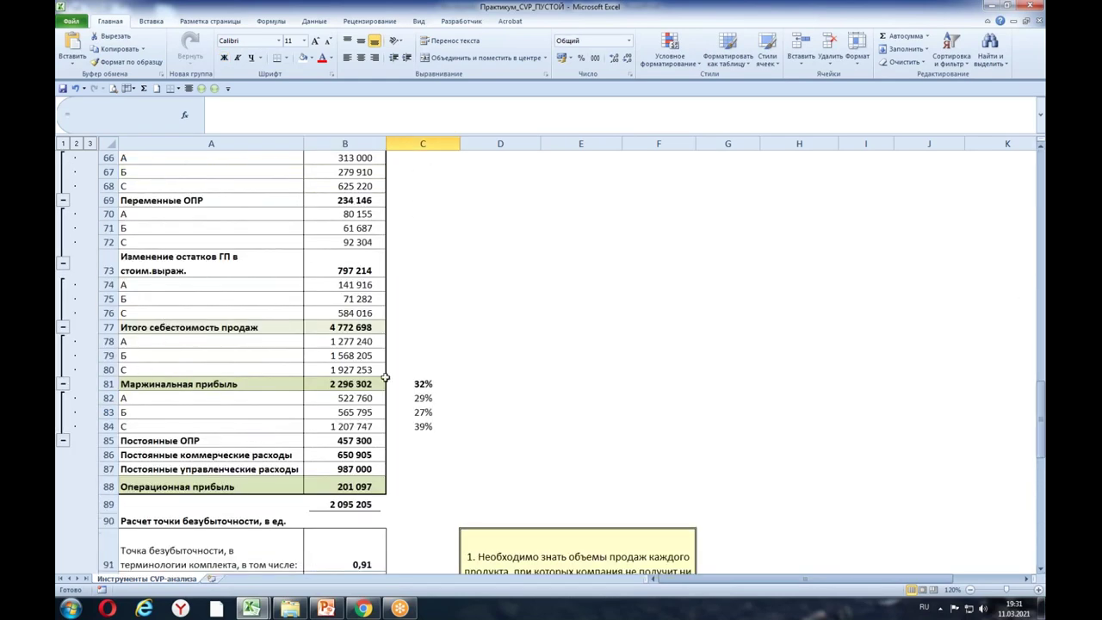
left_click(345, 385)
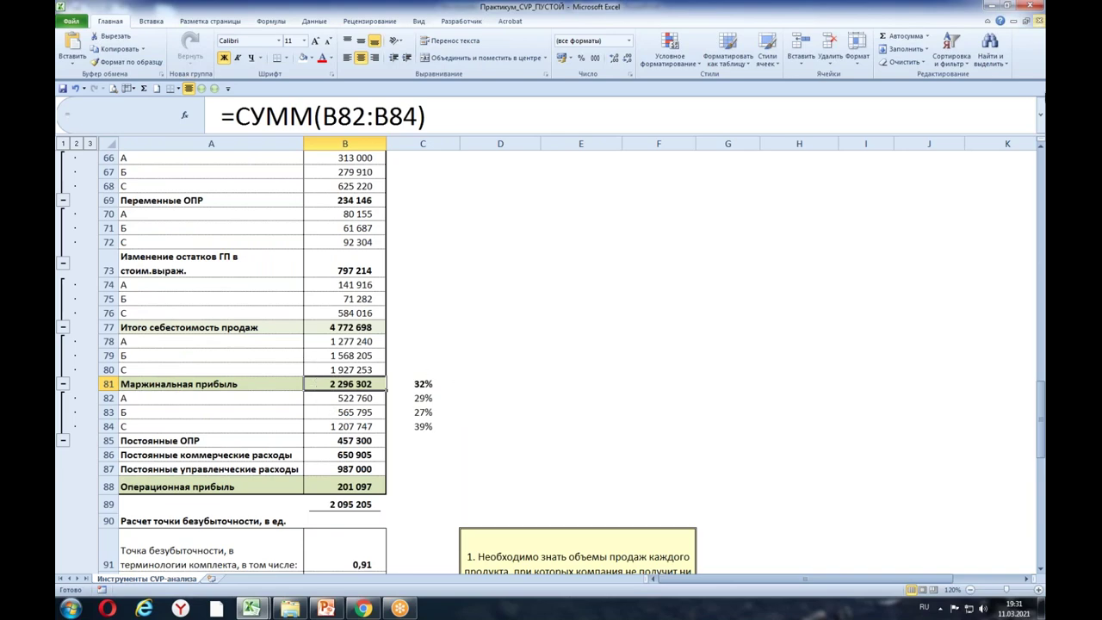
left_click_drag(1038, 385, 1039, 441)
left_click(344, 306)
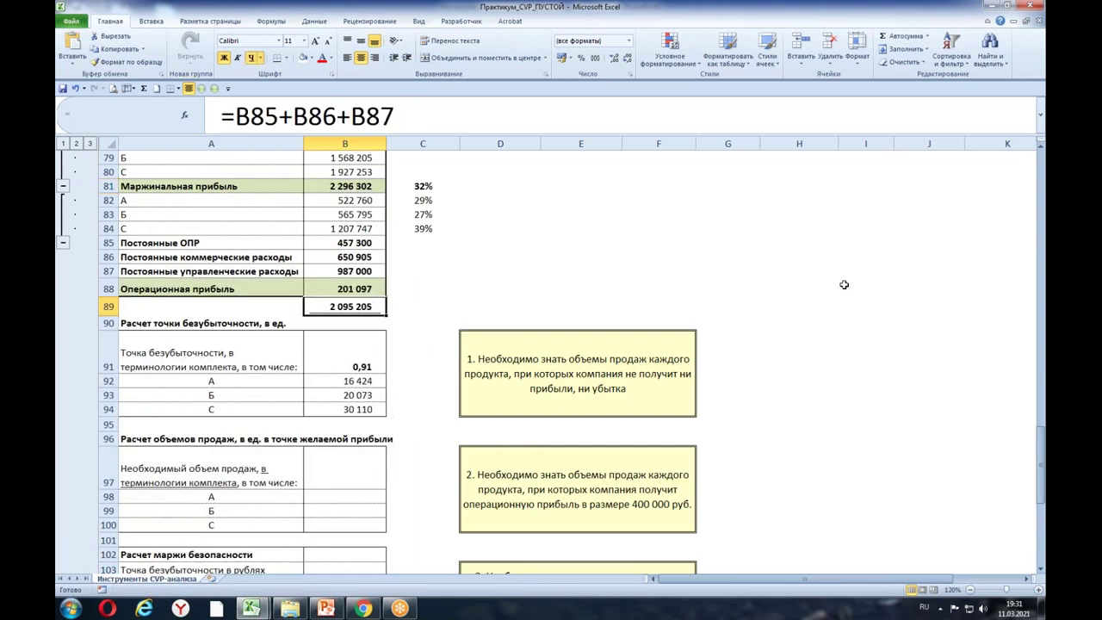
Step: Examine the break-even formula in B91 and trace its references to B89 and B81
left_click_drag(1043, 449, 1042, 465)
left_click(346, 356)
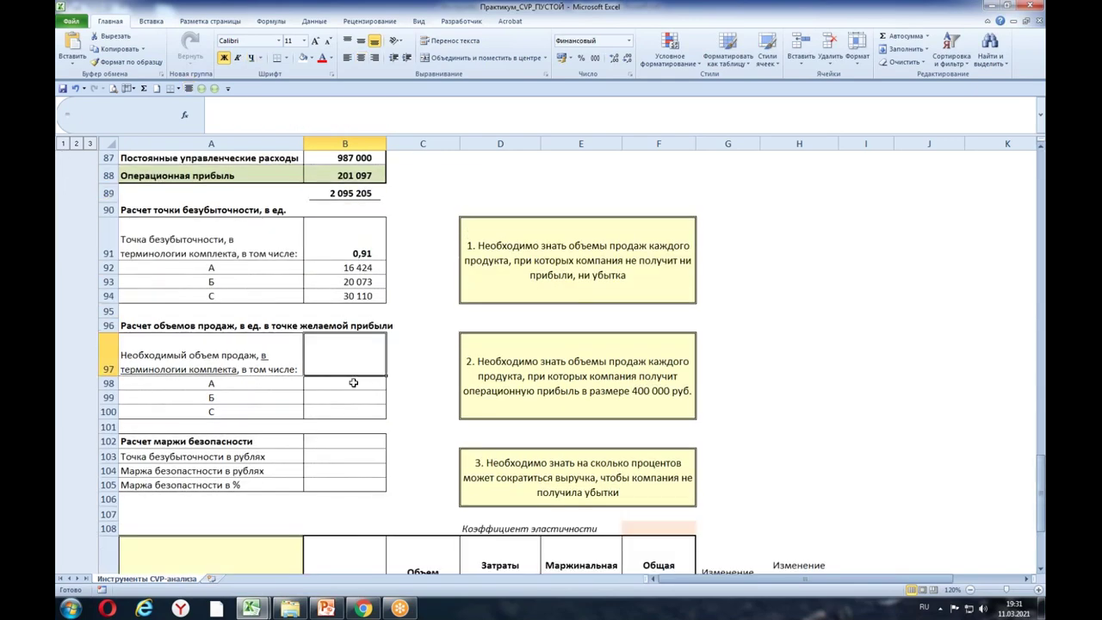
double_click(347, 251)
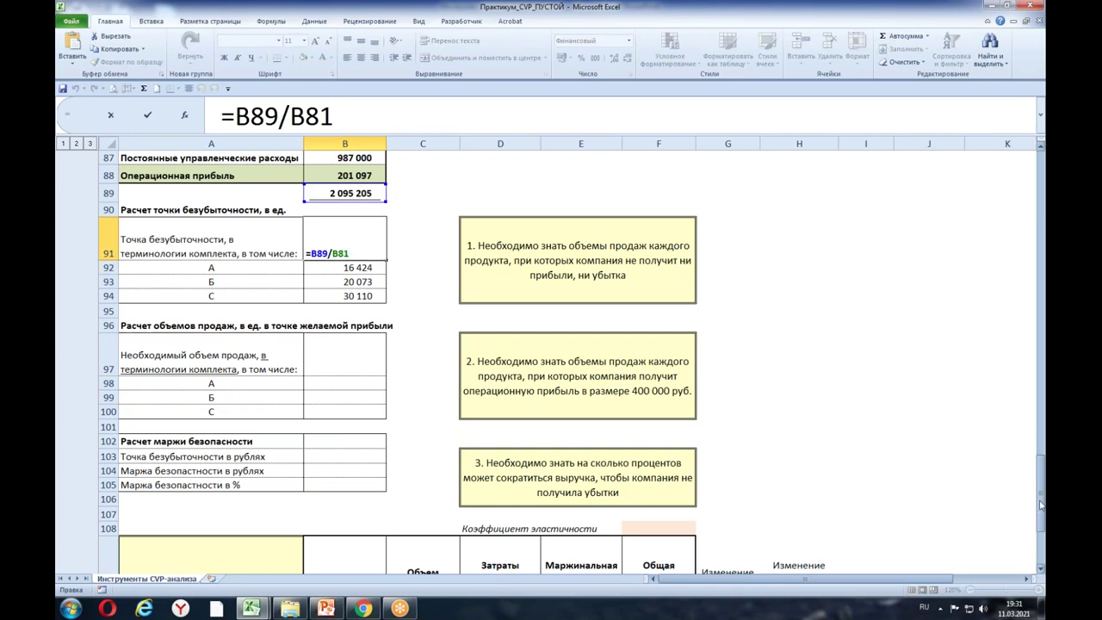
left_click_drag(1039, 502, 1035, 433)
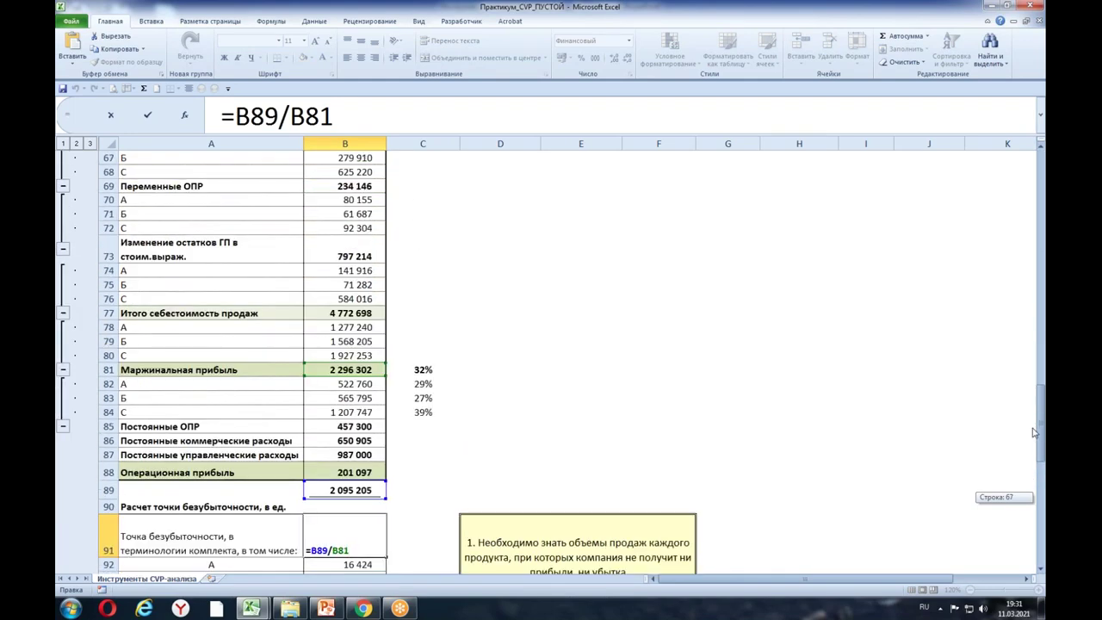
left_click_drag(1035, 433, 1038, 491)
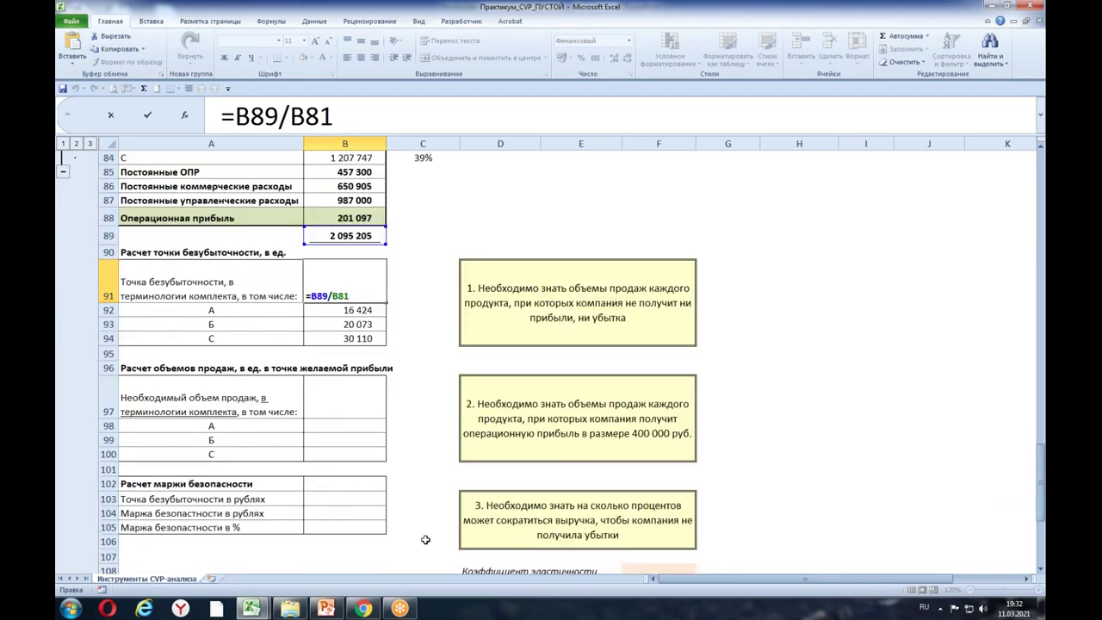
Step: Enter =(B89+400000)/B81 in B97 to calculate the required sales volume in sets for the desired profit
left_click(350, 400)
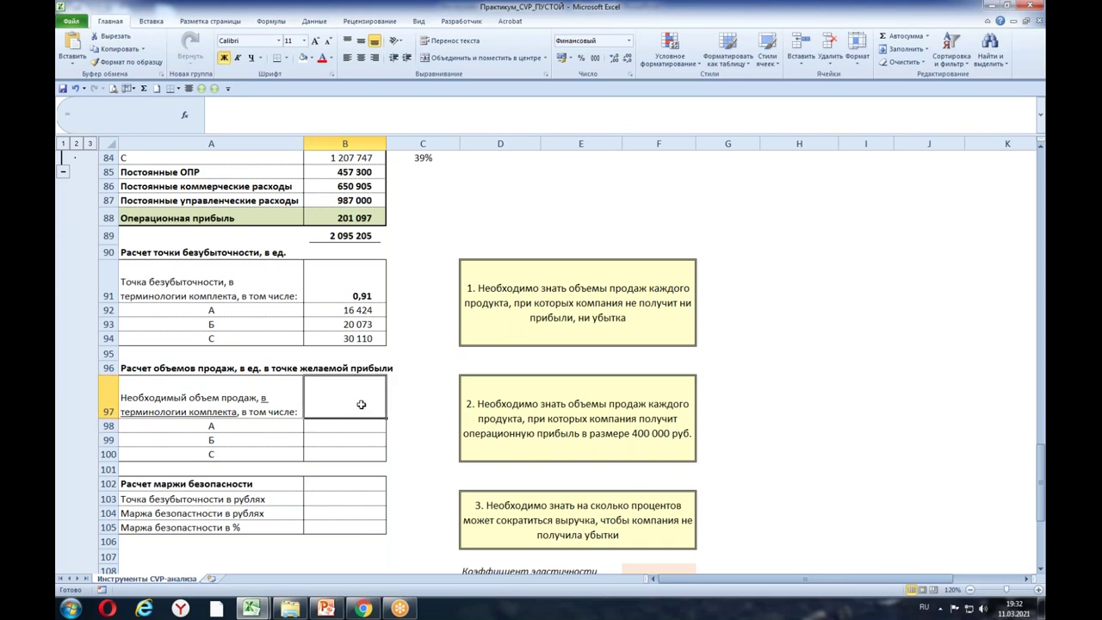
type("=")
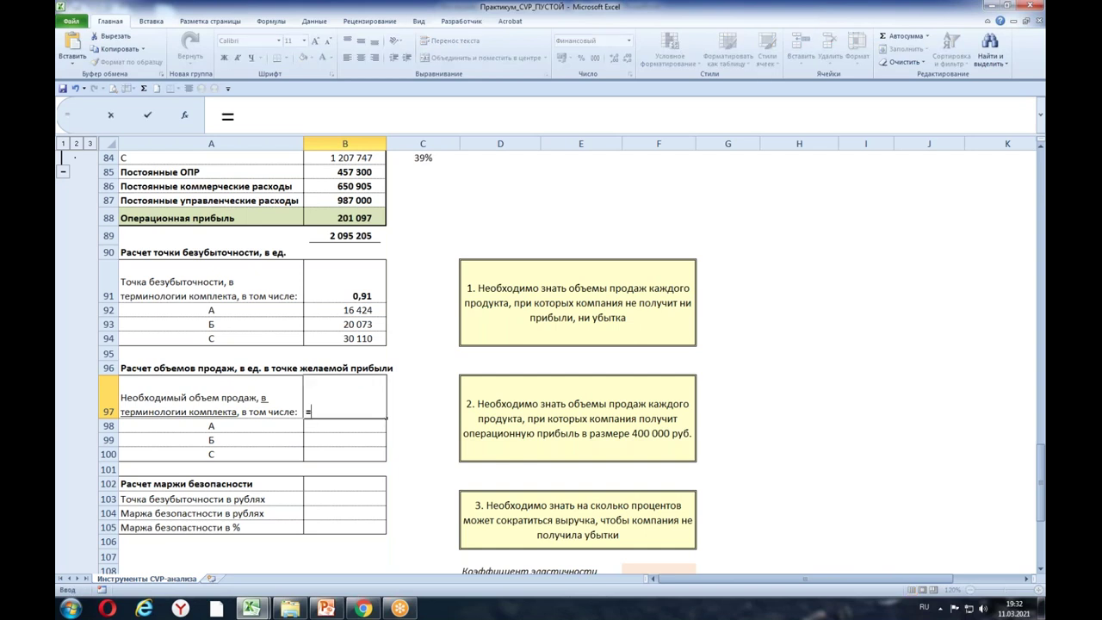
left_click(341, 236)
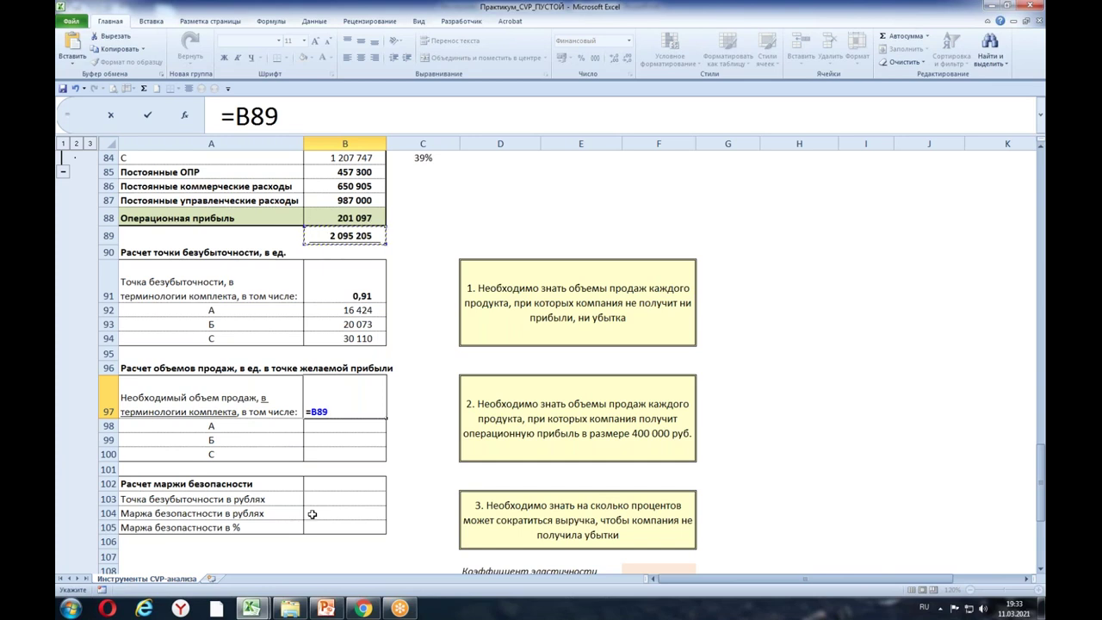
type("+")
left_click(334, 112)
type("400000")
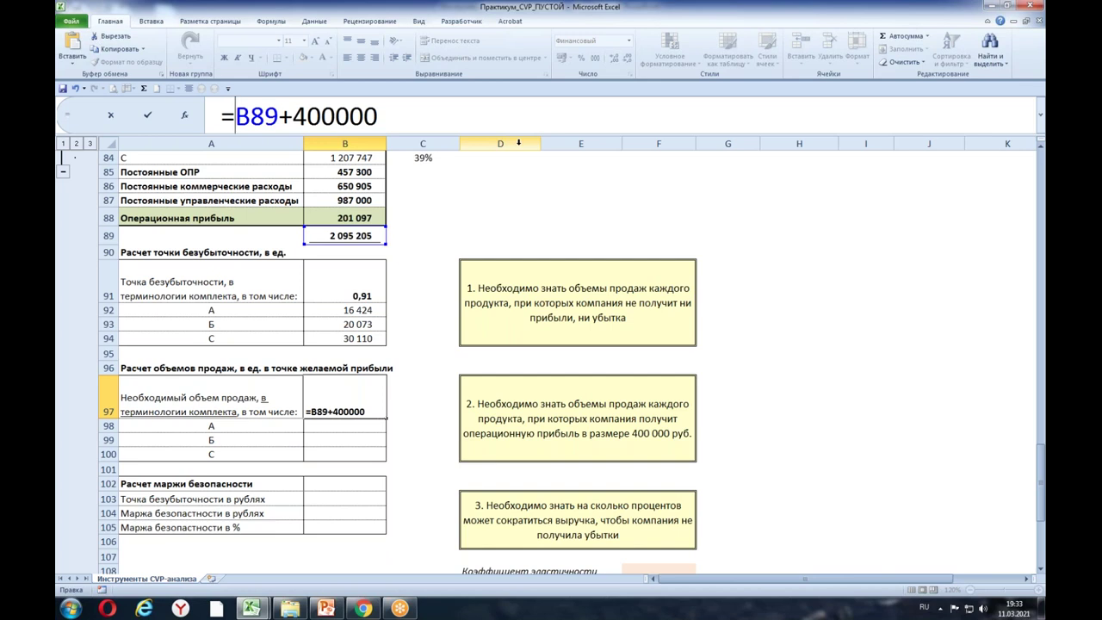
type("(")
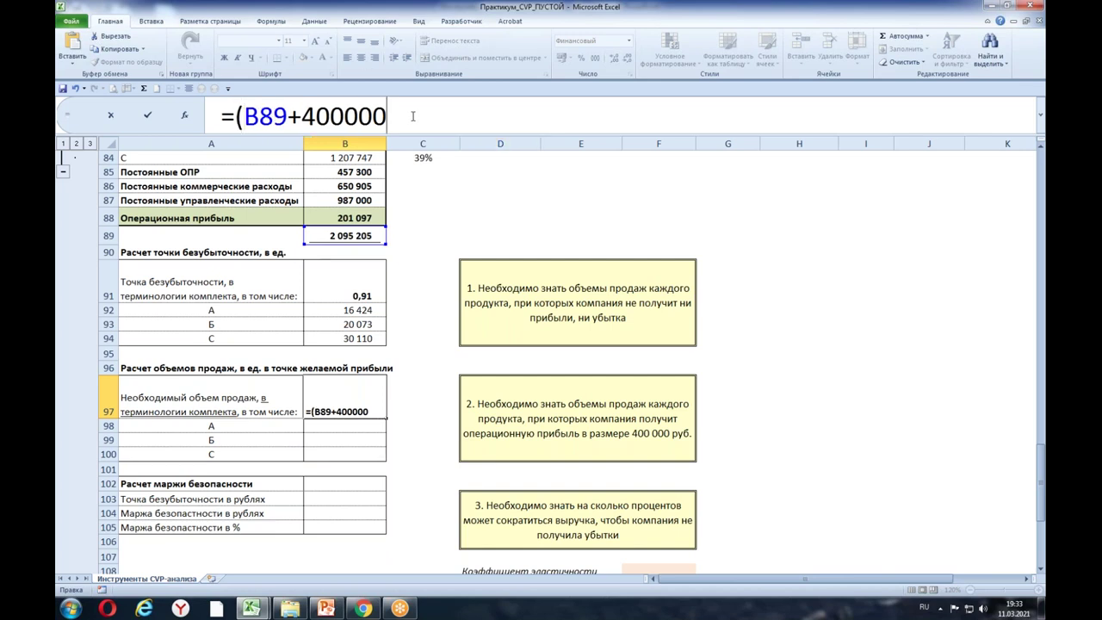
type(")/")
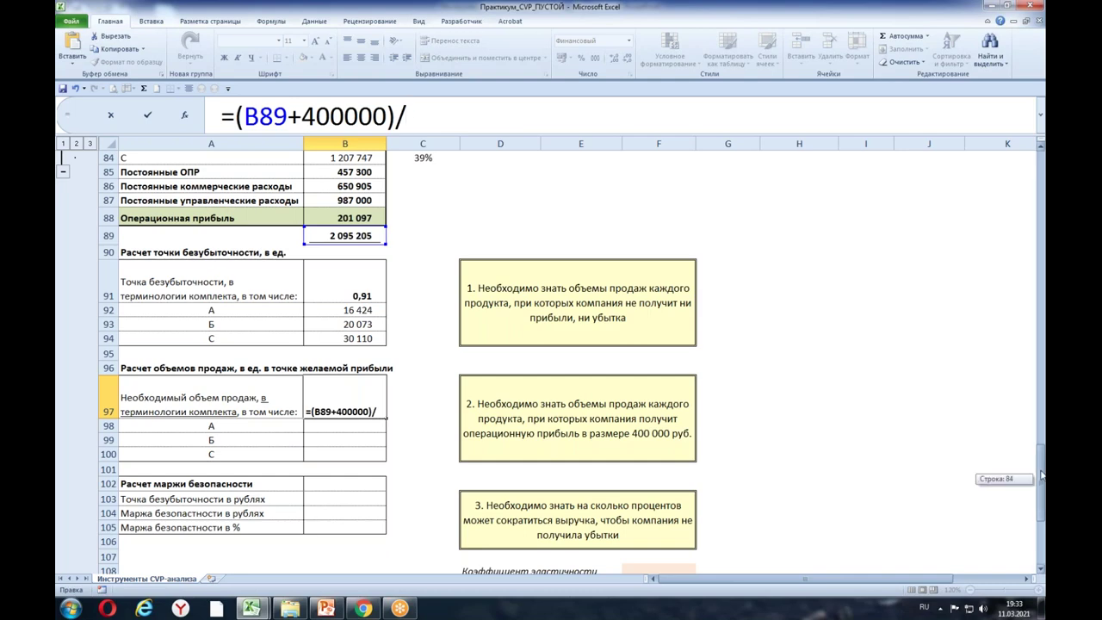
scroll(367, 317, "up", 5)
left_click(368, 315)
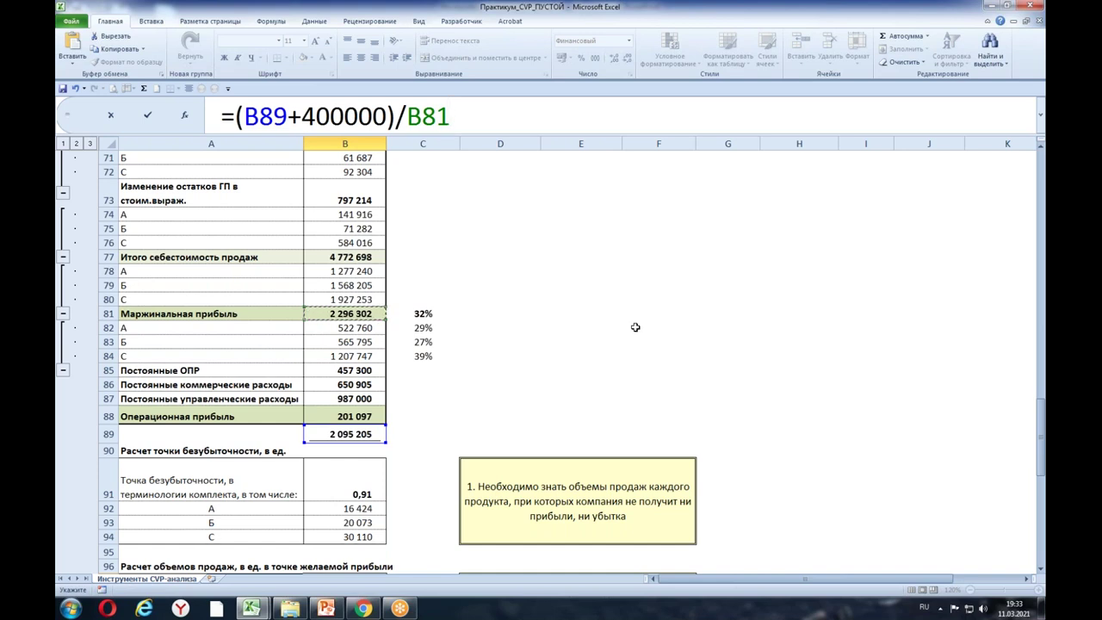
key("Return")
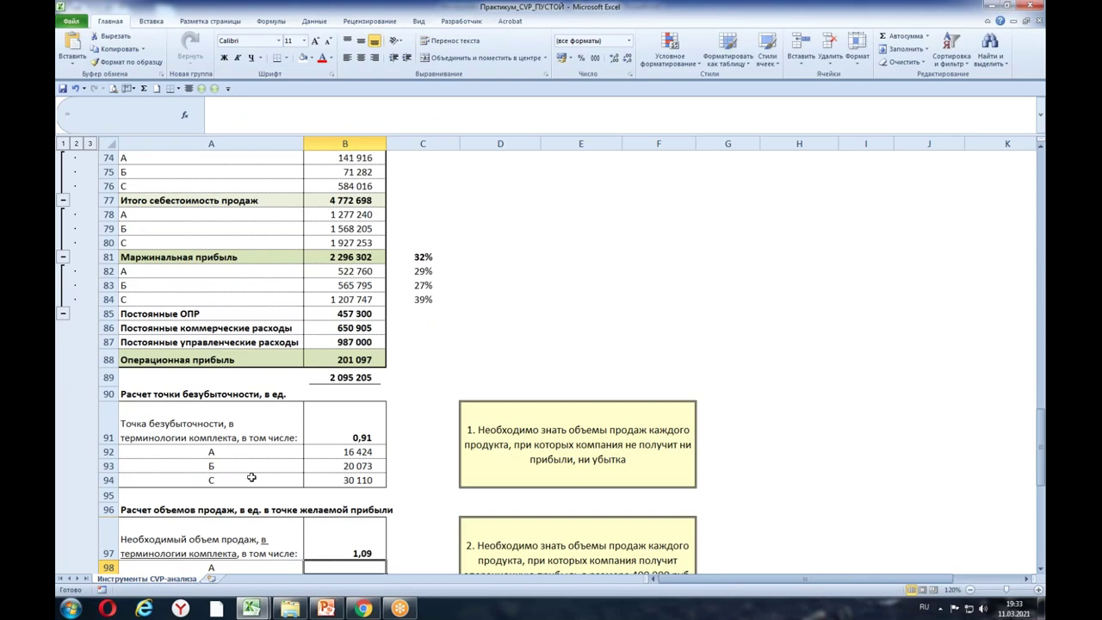
Step: Compare the required sales volume formula in B97 with the break-even formula in B91
left_click(340, 534)
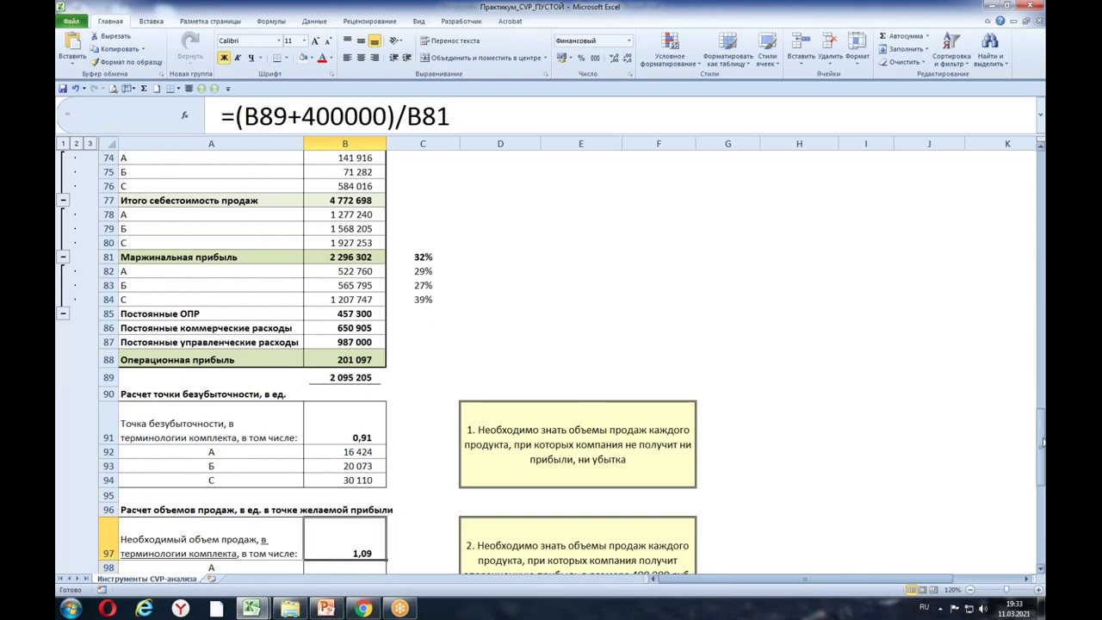
scroll(551, 361, "down", 4)
left_click(343, 265)
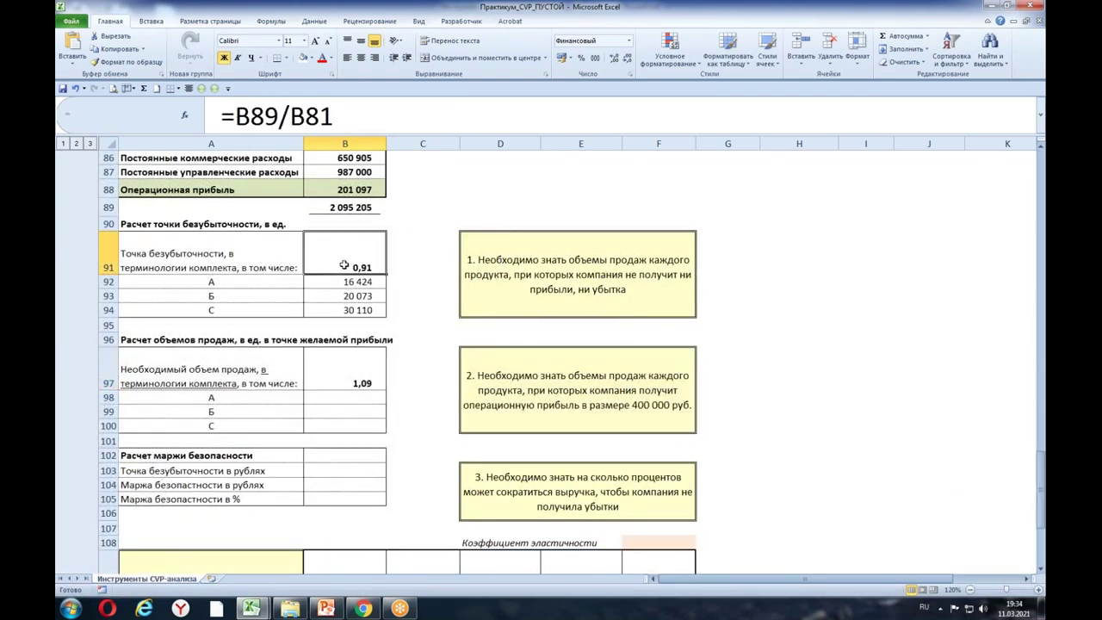
double_click(344, 265)
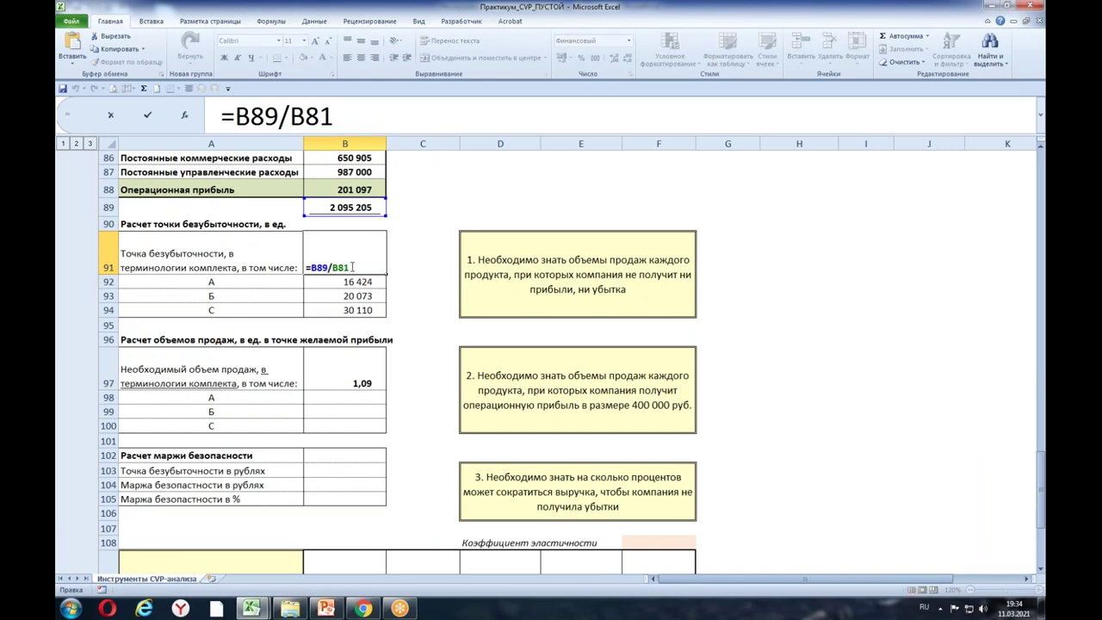
mouse_move(1041, 470)
left_mouse_down()
mouse_move(1039, 427)
mouse_move(1039, 458)
left_mouse_up()
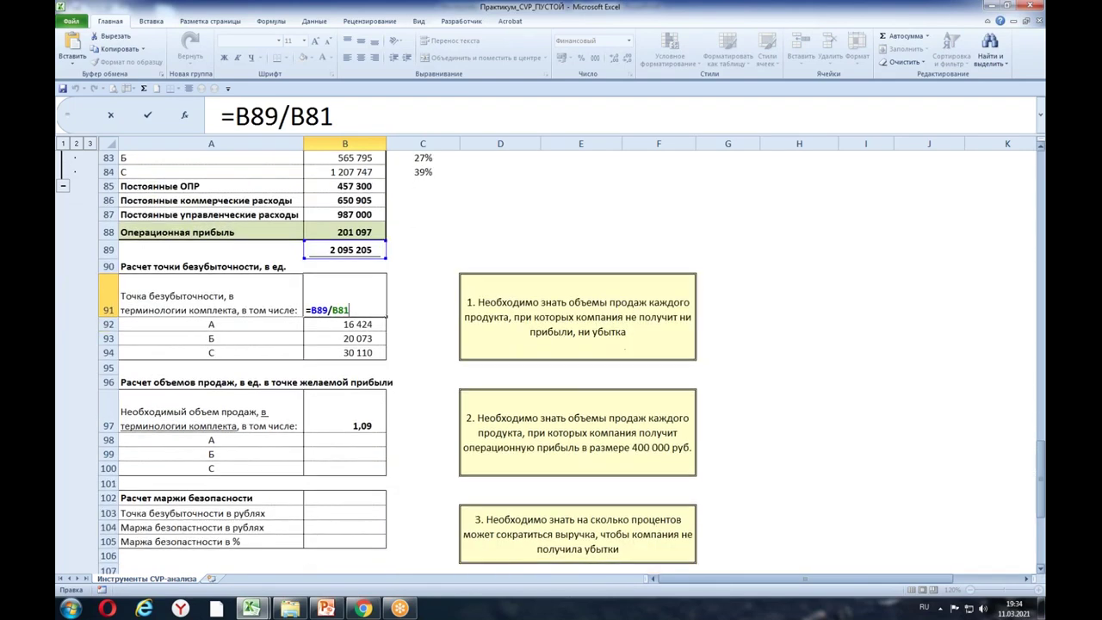
left_click(356, 408)
double_click(357, 408)
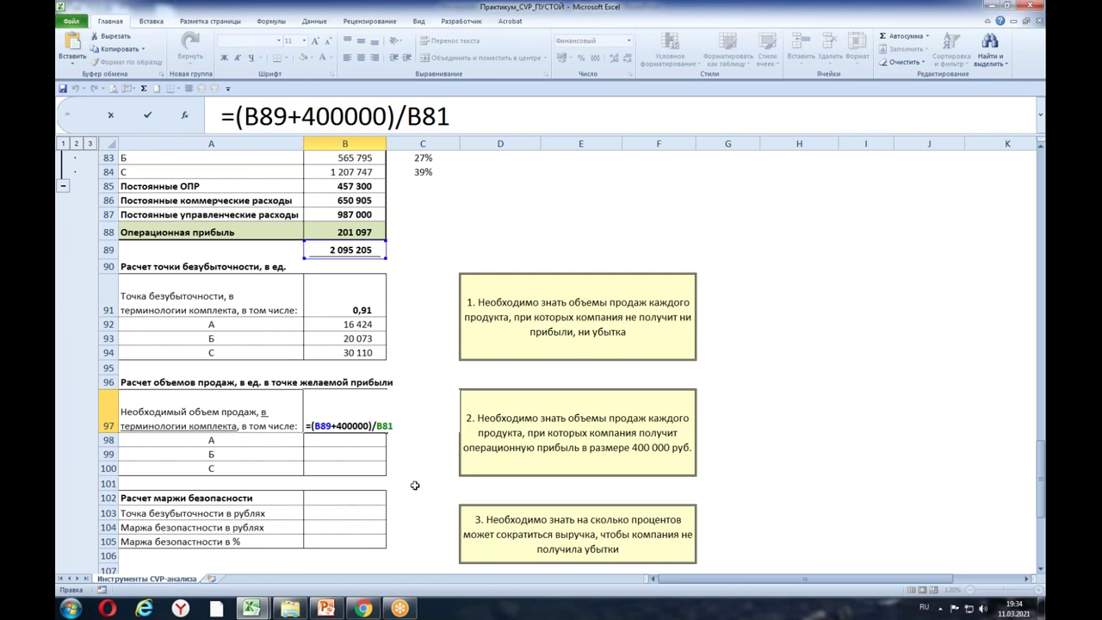
key("Return")
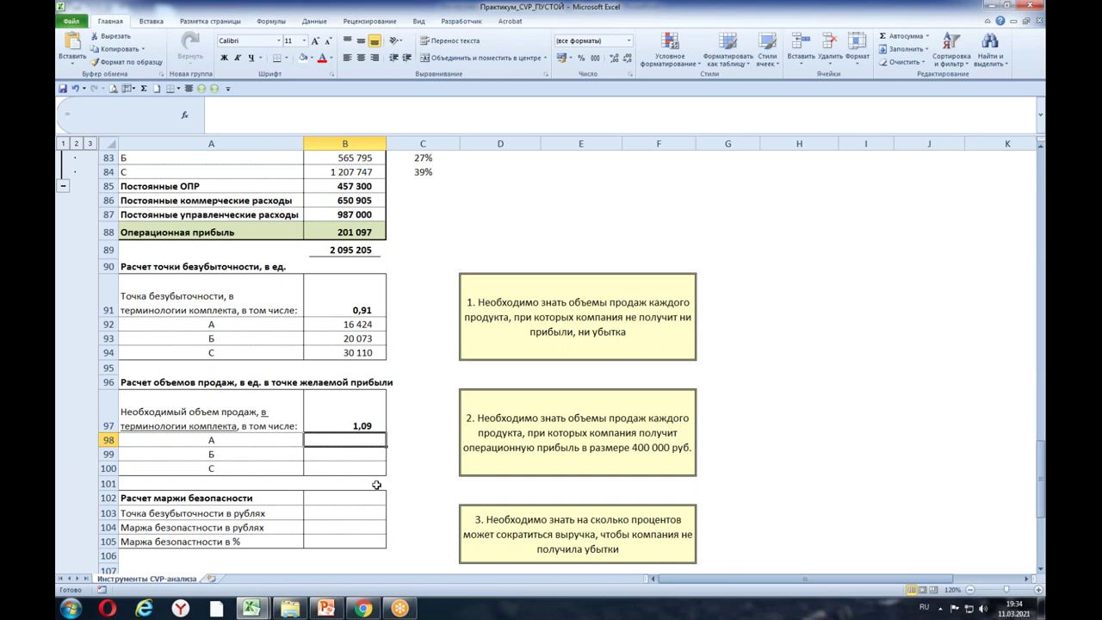
Step: Enter =B97*C7 in B98 to calculate product А's required sales volume
type("=")
left_click(369, 418)
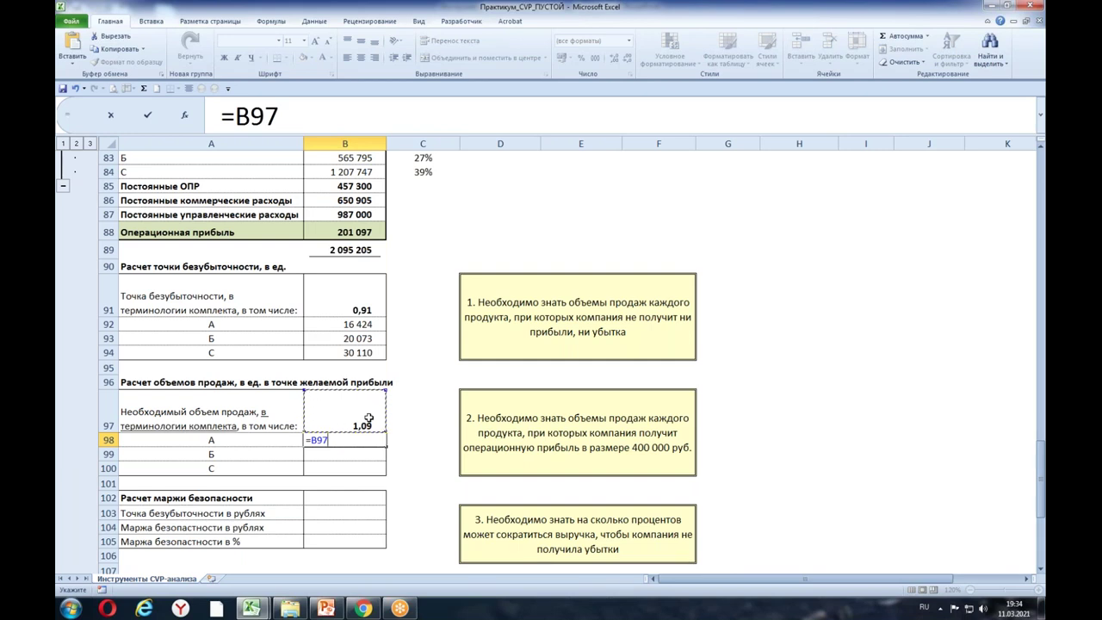
type("*")
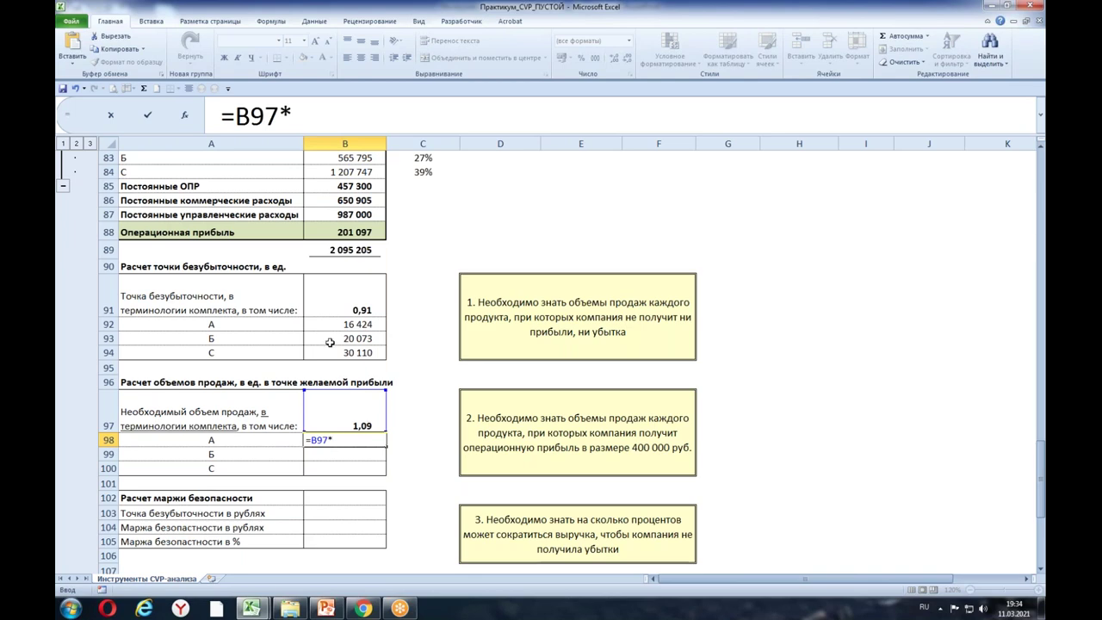
left_click_drag(1042, 474, 1024, 176)
left_click(423, 301)
key("Return")
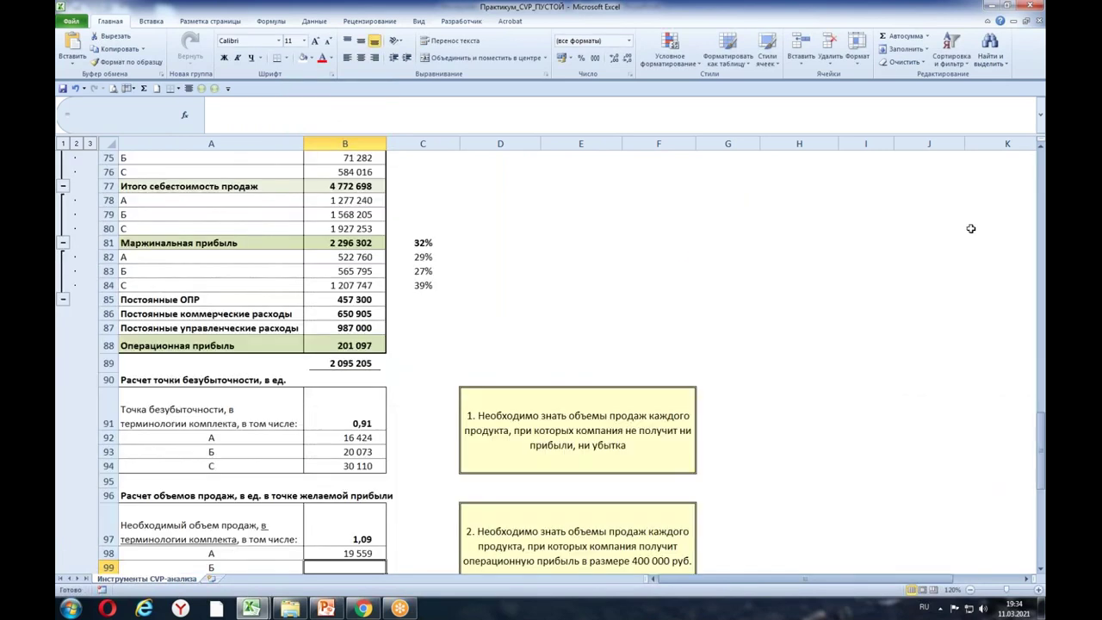
scroll(1041, 422, "down", 2)
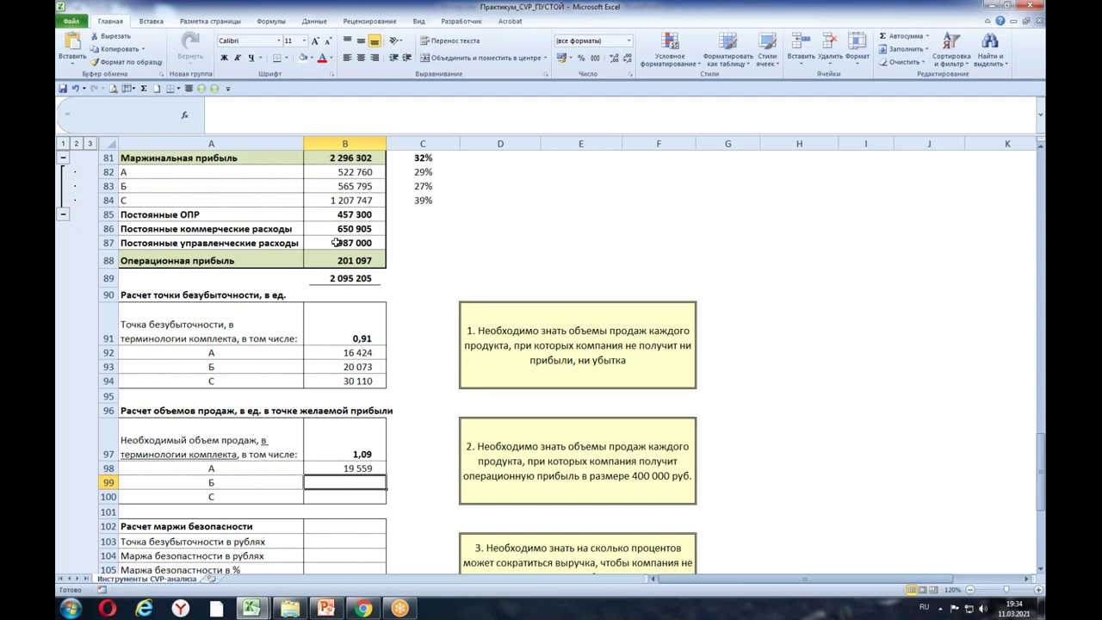
left_click(366, 468)
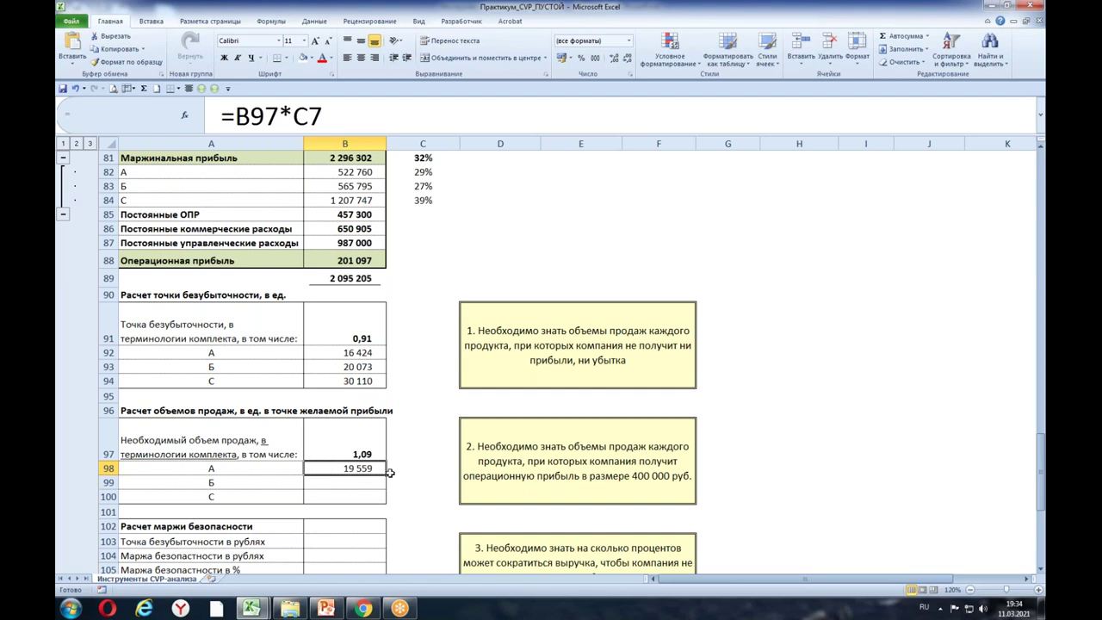
Step: Enter =B97*C12 in B99 to calculate product Б's required sales volume
left_click(370, 483)
type("=")
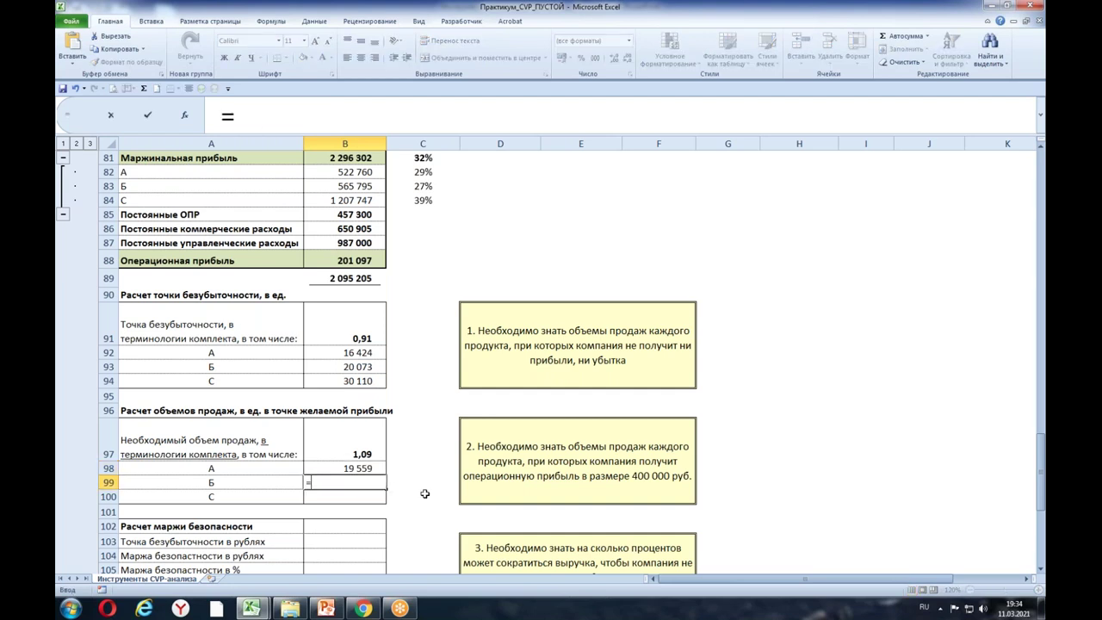
left_click(377, 446)
type("*")
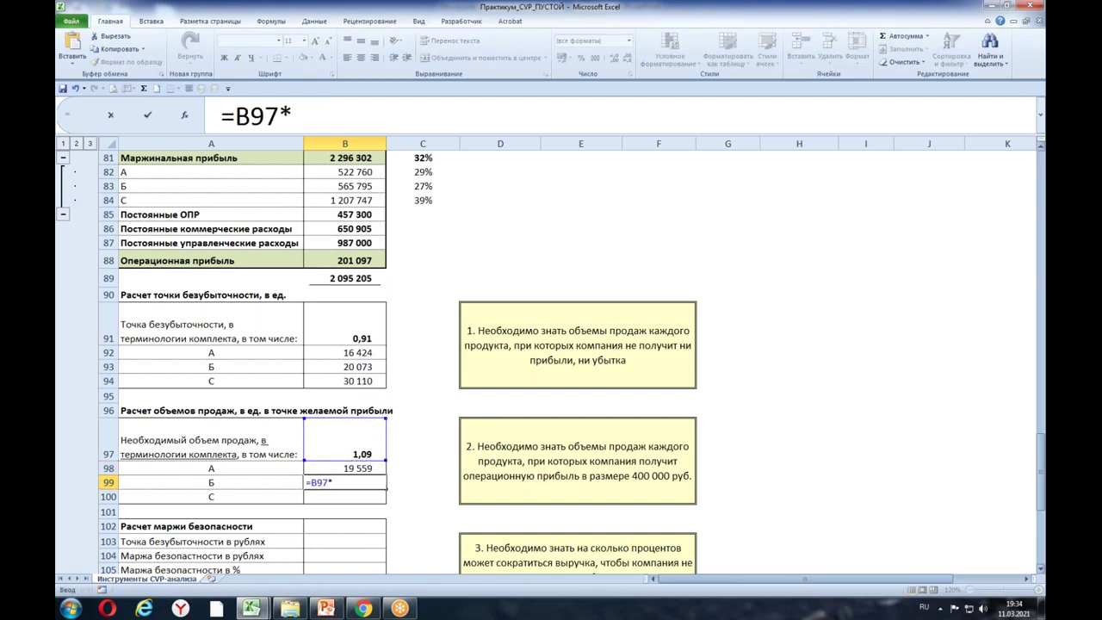
left_click_drag(1040, 482, 1040, 245)
left_click(413, 345)
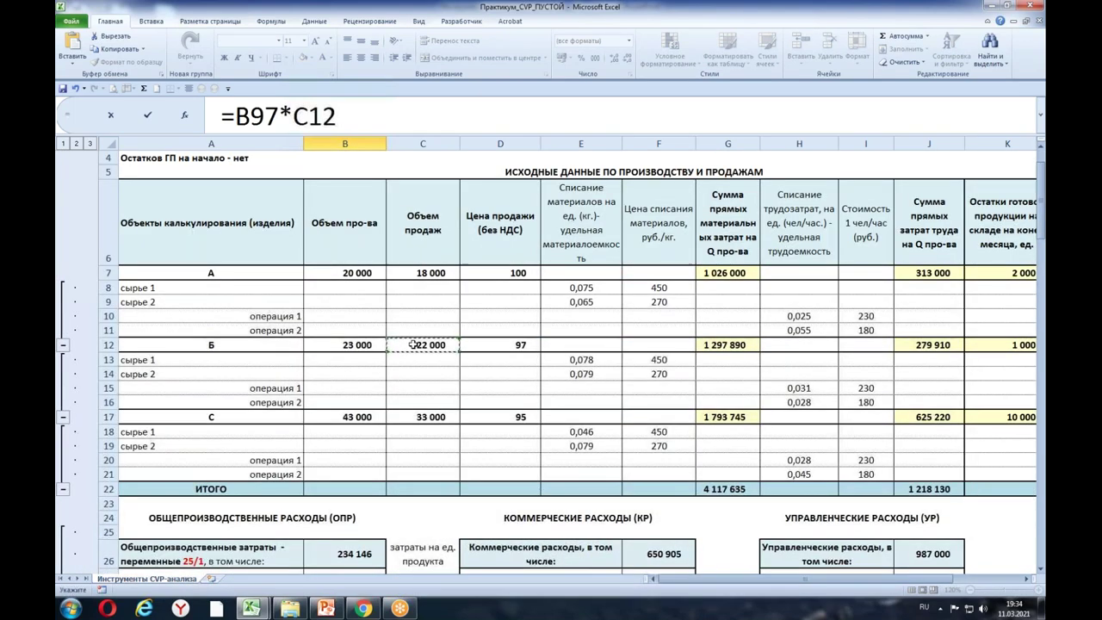
key("Return")
left_click(371, 540)
Step: Enter =B97*C17 in B100 to calculate product С's required sales volume
left_click(360, 553)
type("=")
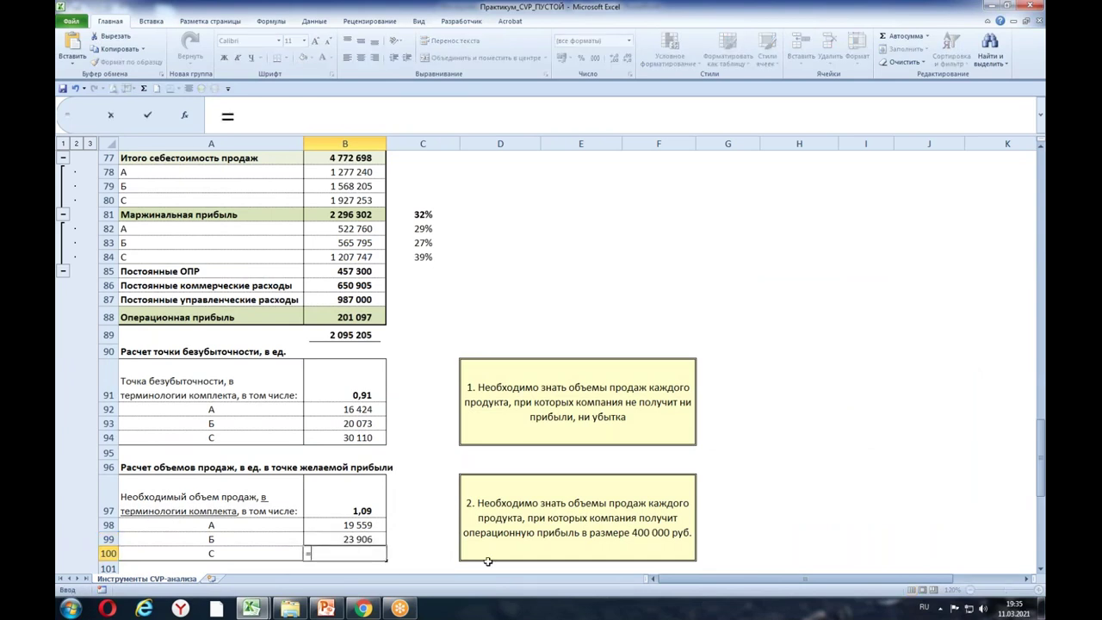
left_click(353, 500)
type("*")
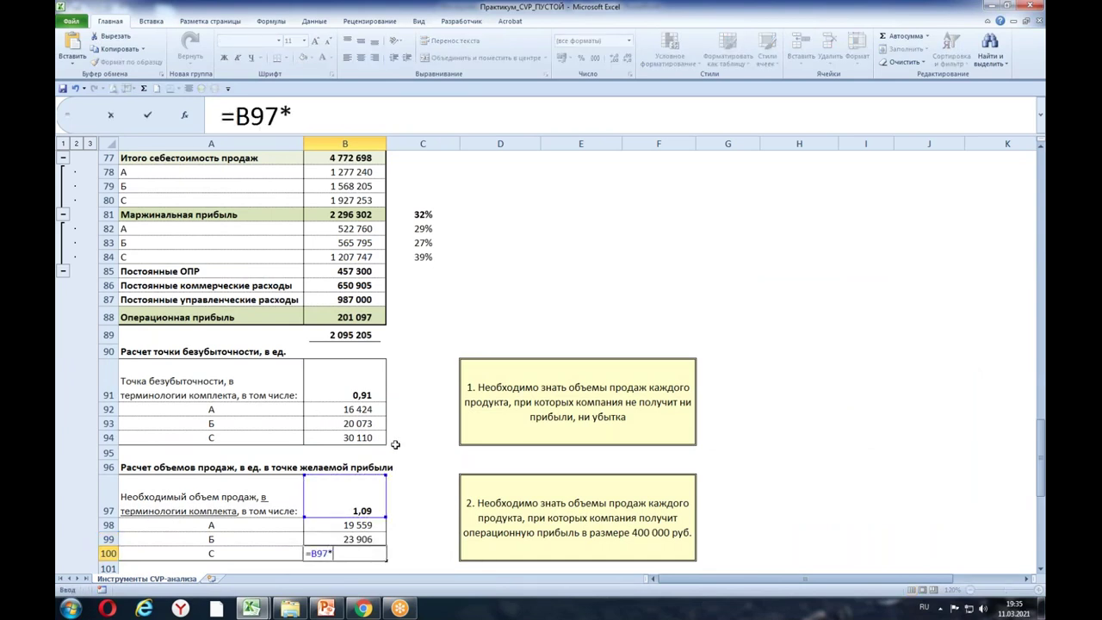
left_click_drag(1038, 456, 1040, 155)
left_click(413, 467)
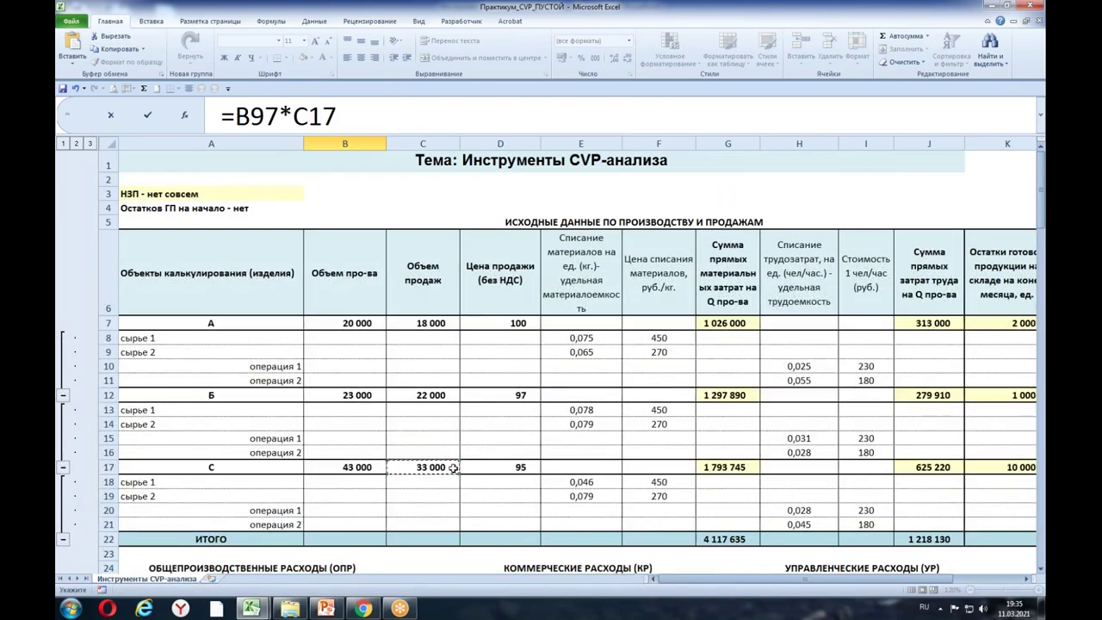
key("Return")
left_click(348, 544)
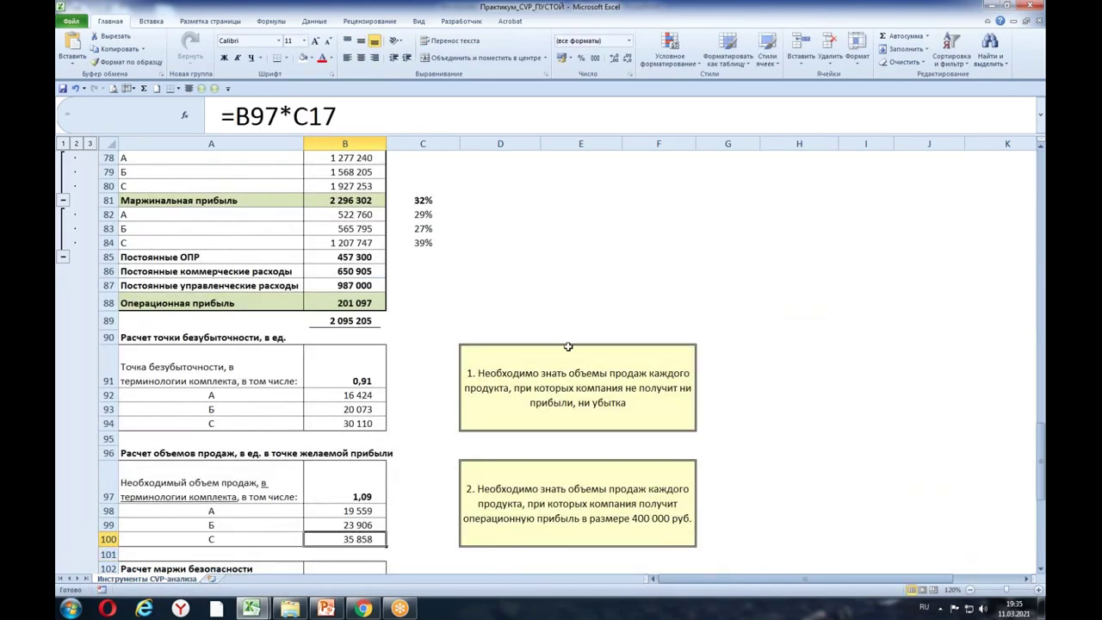
left_click(843, 434)
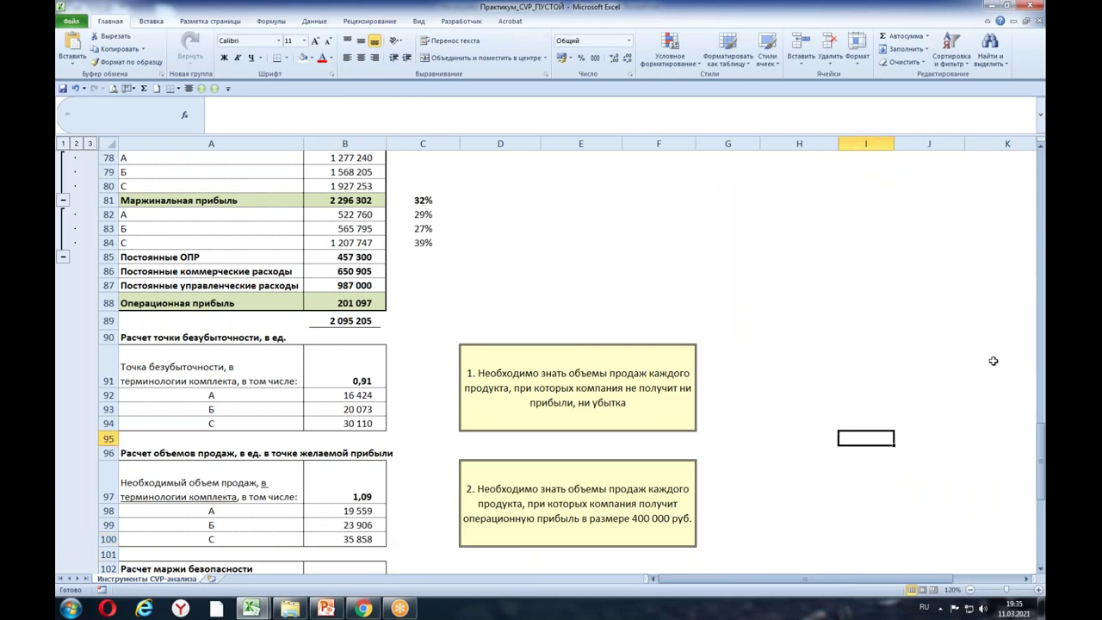
Step: Enter =B89/C81 in B103 to calculate the break-even point in rubles
left_click_drag(1043, 446, 1042, 494)
left_click(344, 317)
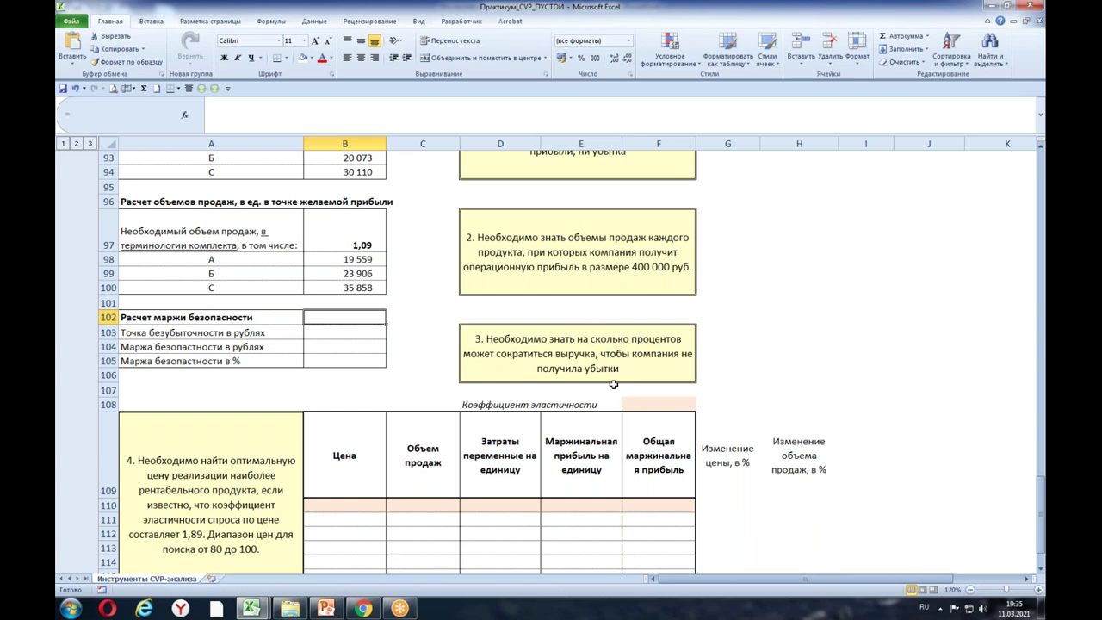
left_click(238, 331)
left_click(353, 332)
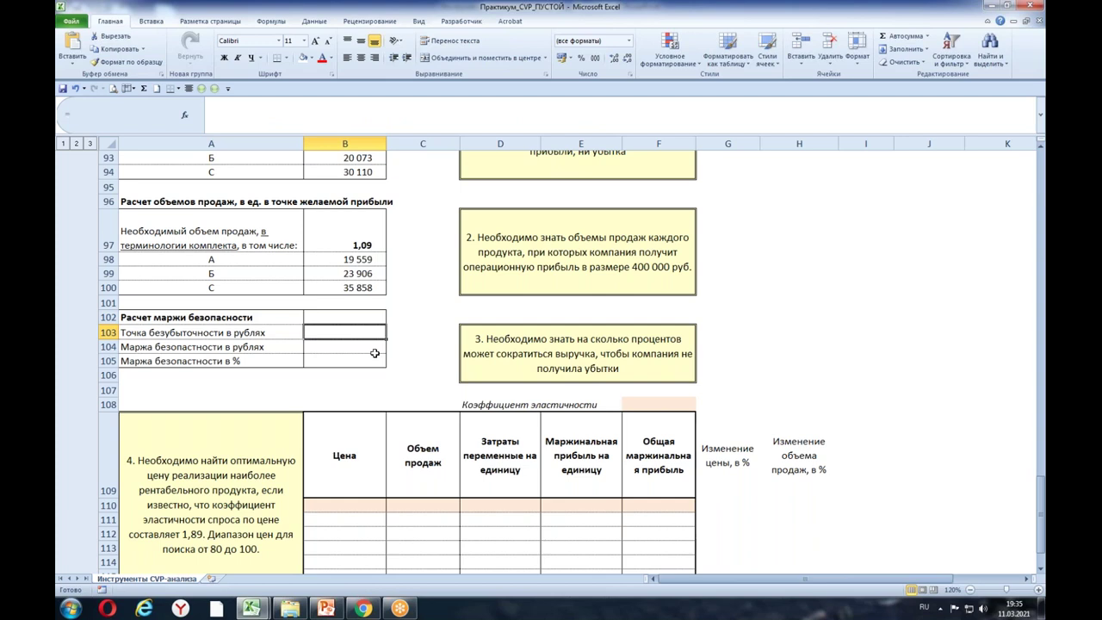
type("=")
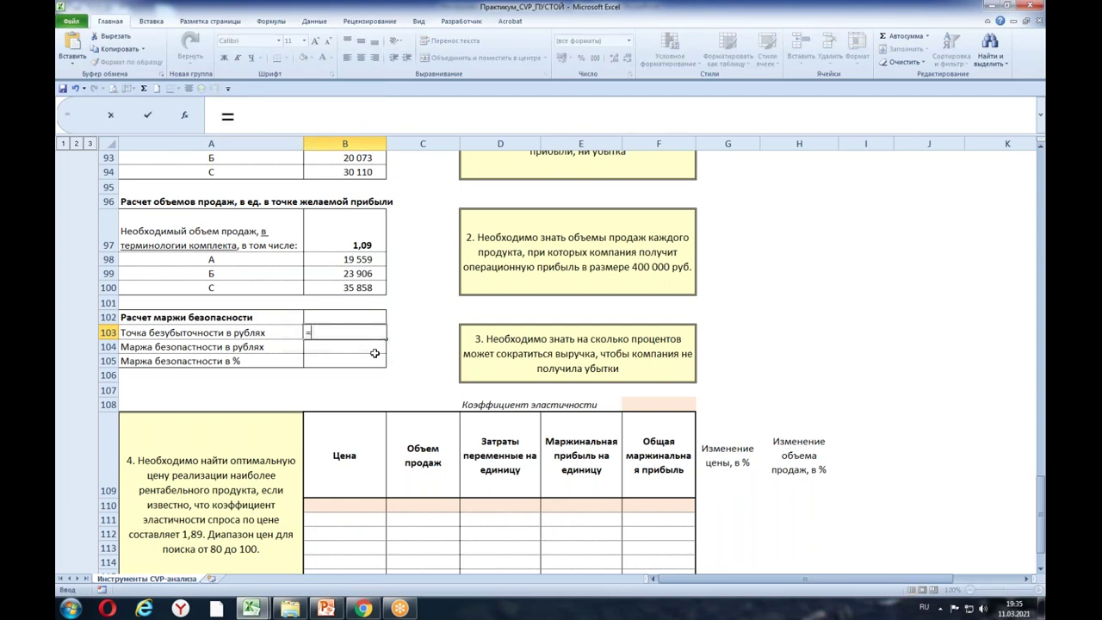
left_click_drag(1043, 521, 1042, 508)
left_click(357, 335)
type("/")
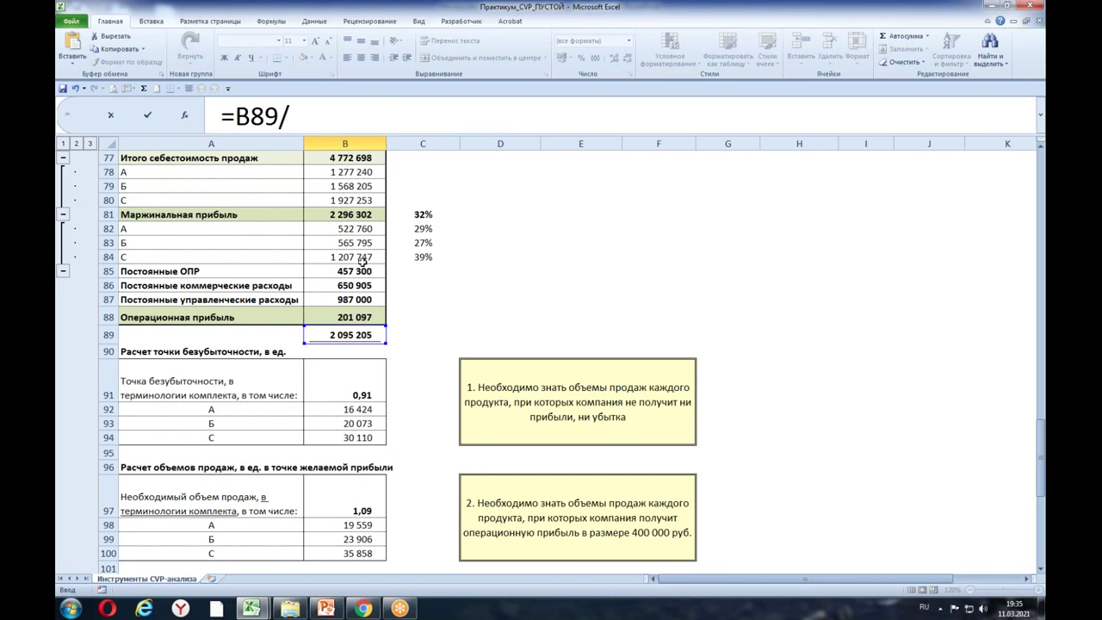
left_click(424, 215)
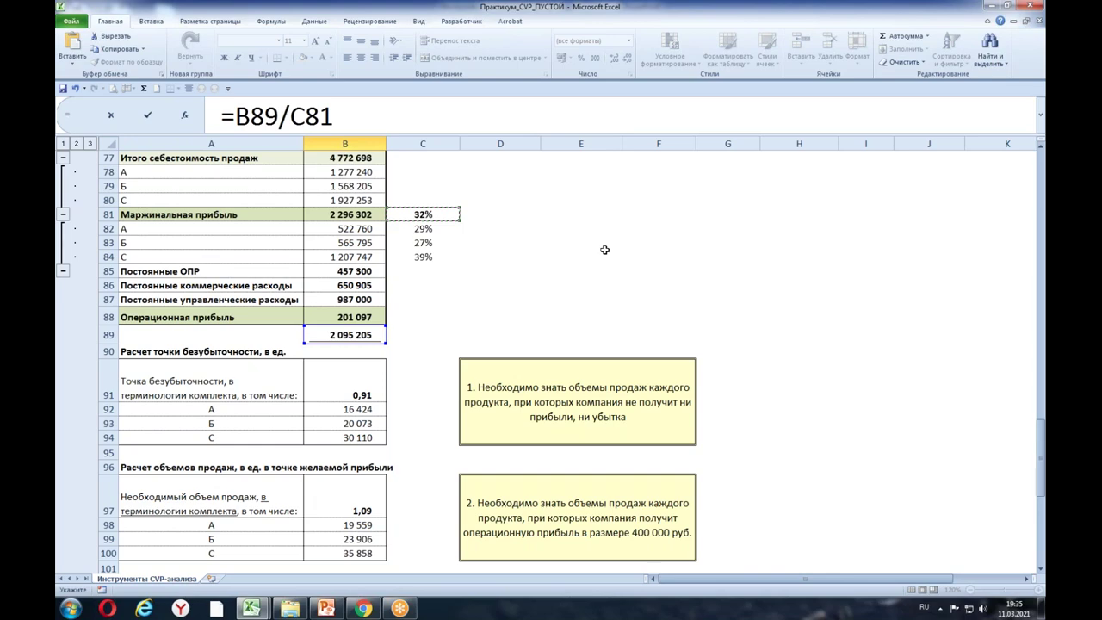
key("Return")
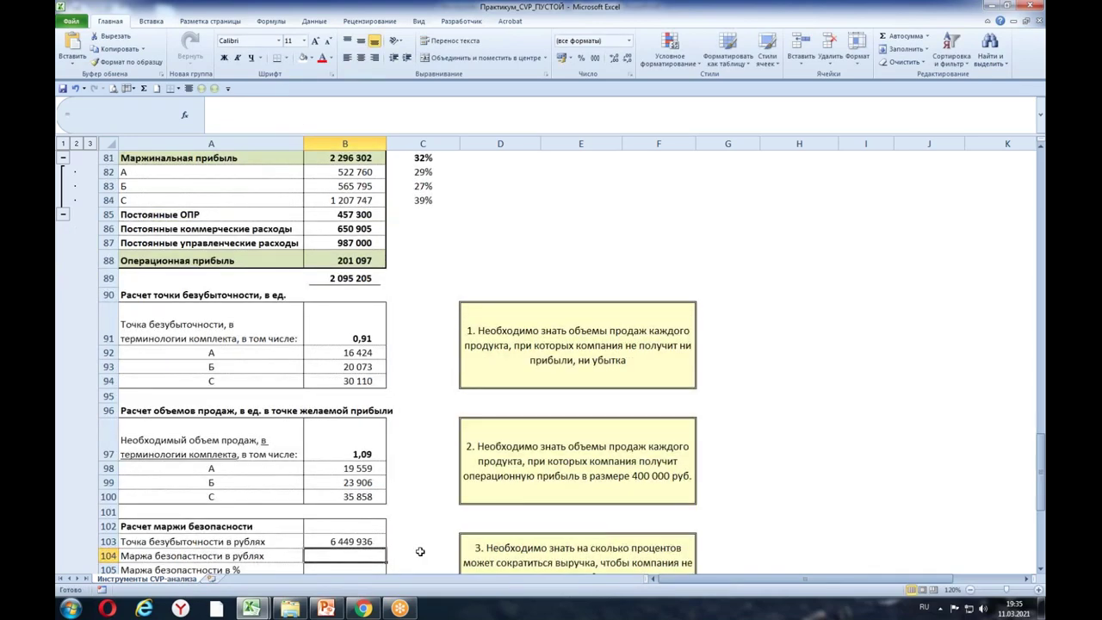
left_click(366, 542)
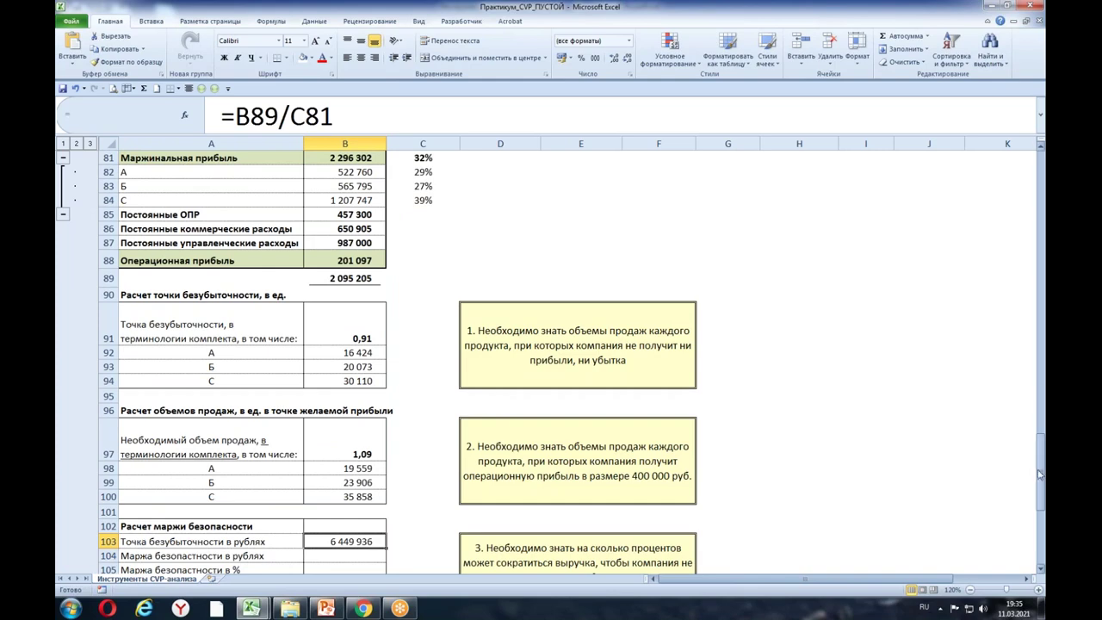
Step: Enter =B57-B103 in B104 to calculate the safety margin in rubles
left_click_drag(1041, 460, 1040, 473)
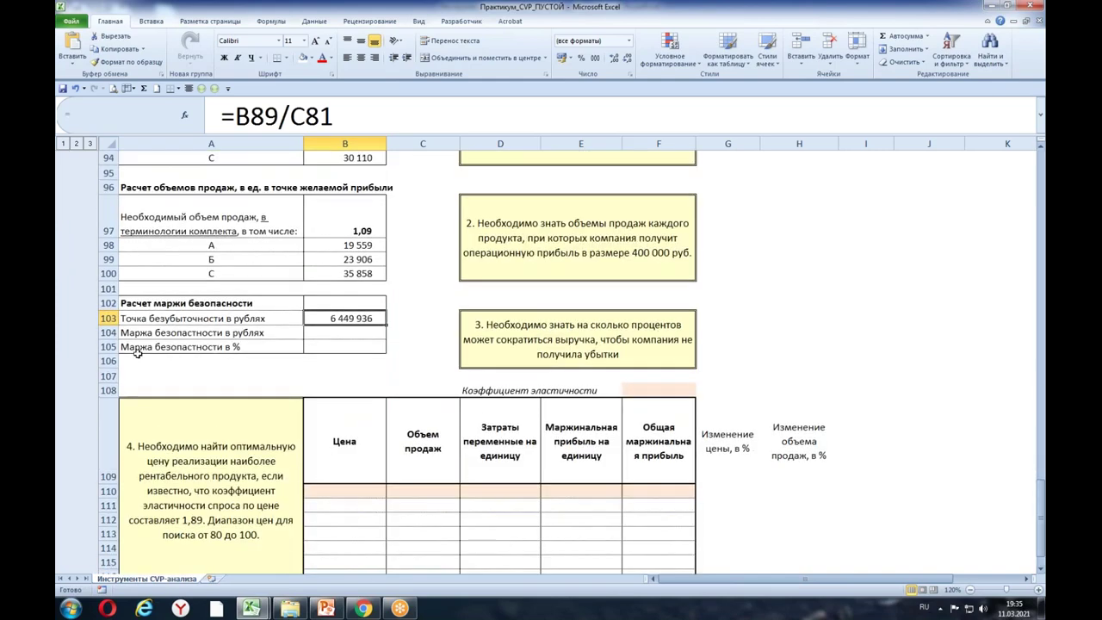
left_click(355, 336)
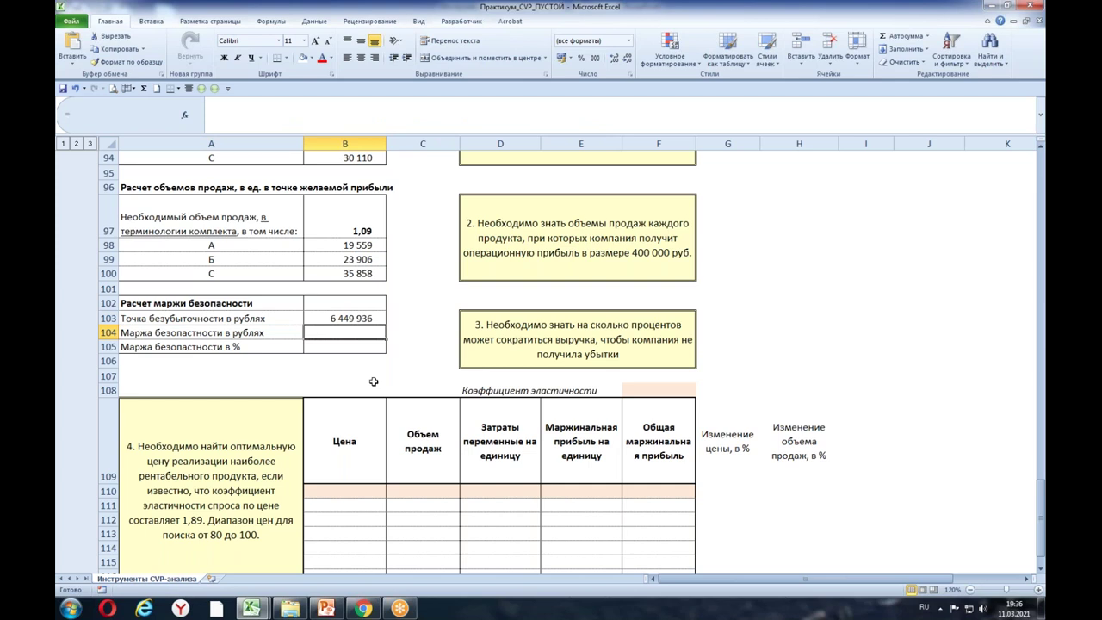
type("=")
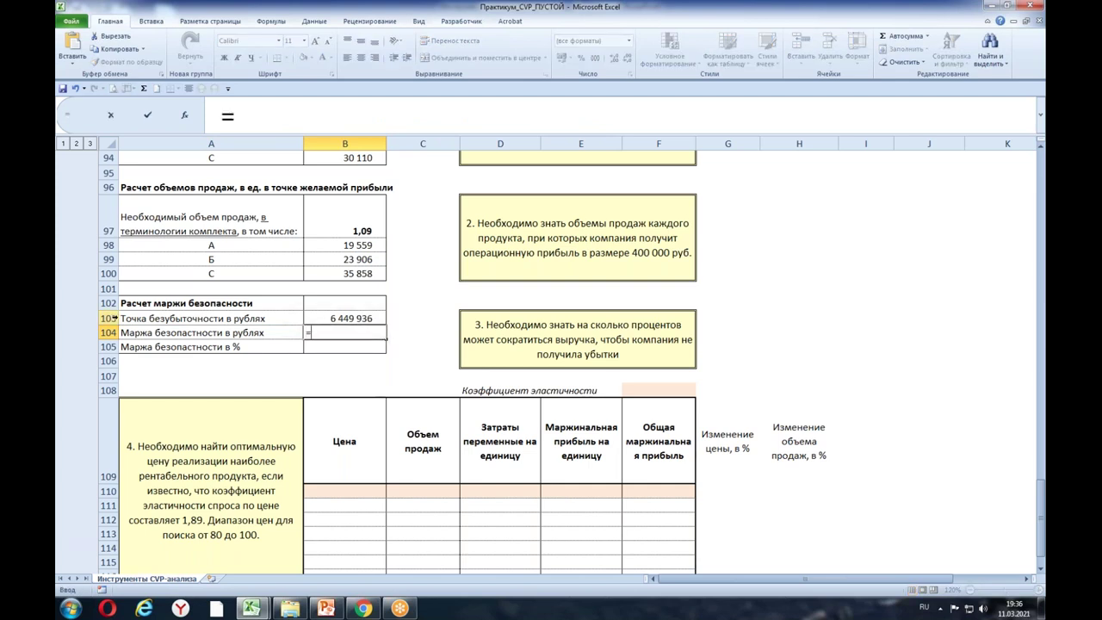
left_click_drag(1041, 516, 1033, 362)
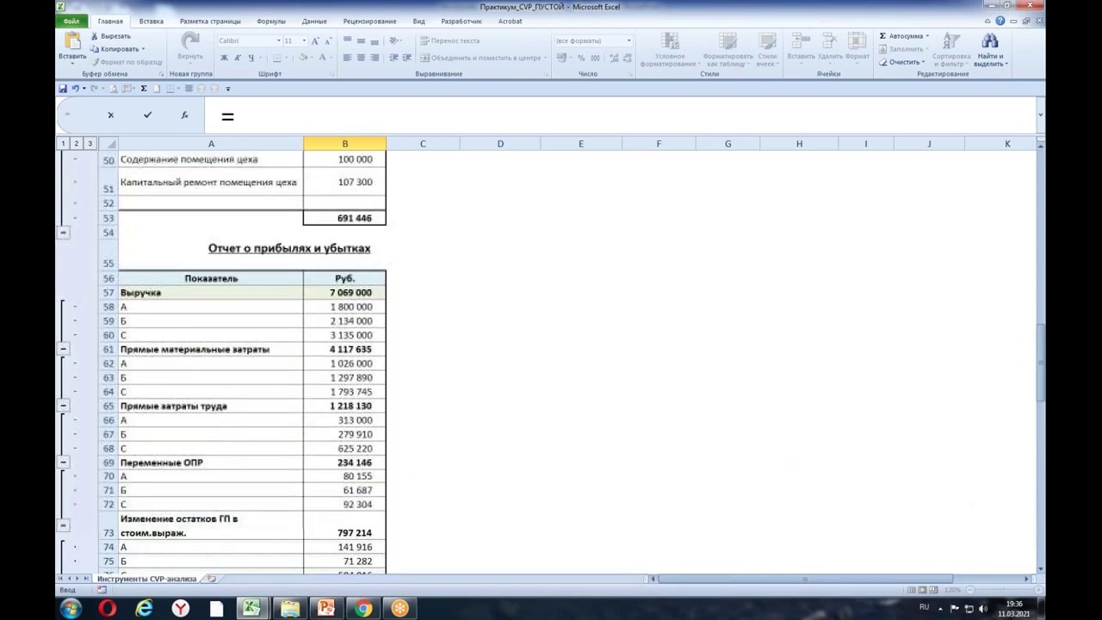
left_click(345, 293)
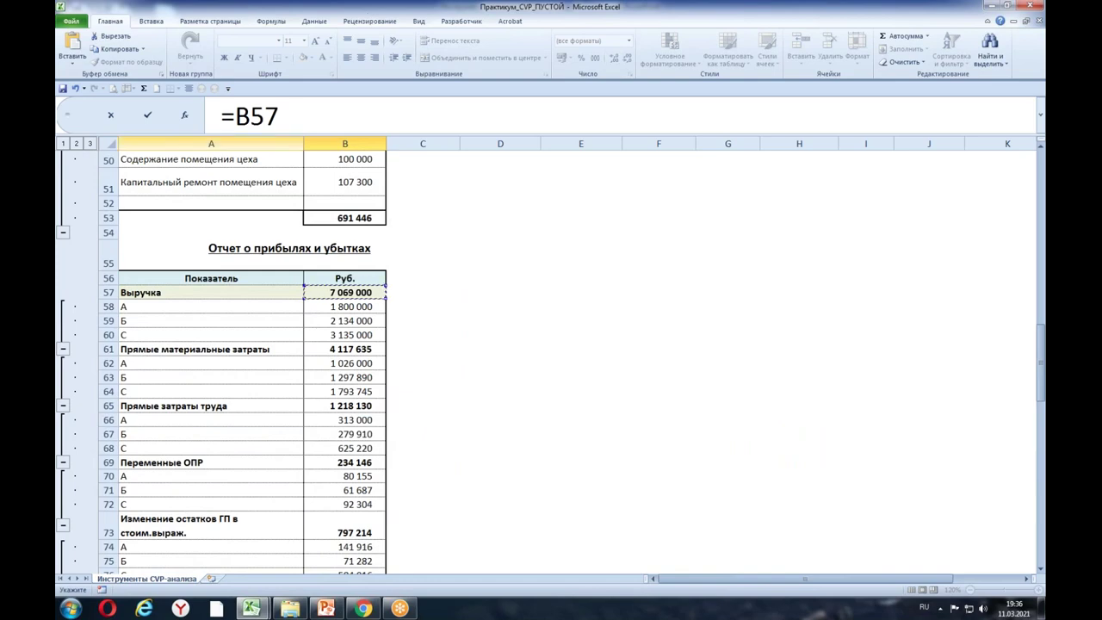
left_click(290, 116)
type("-")
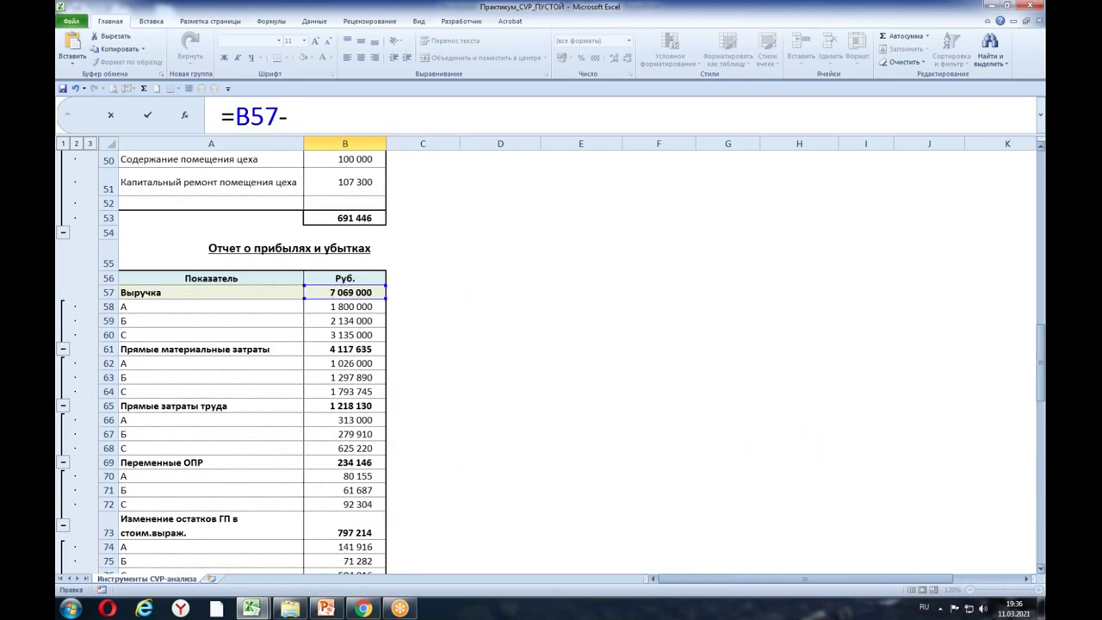
left_click_drag(1041, 418, 1040, 454)
left_click(359, 389)
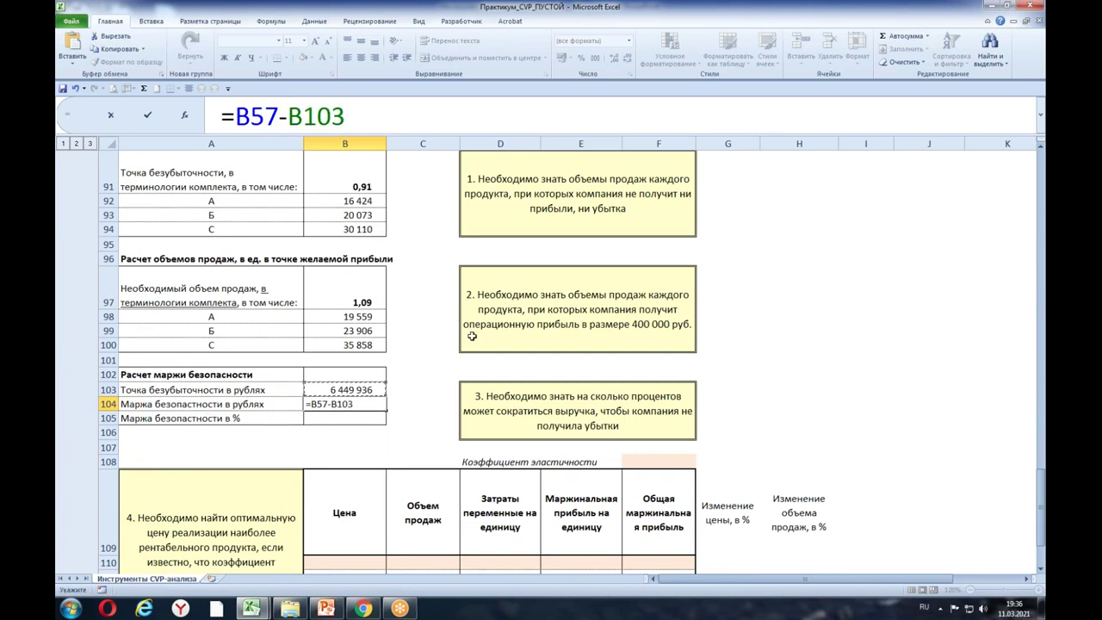
key("Return")
left_click(351, 404)
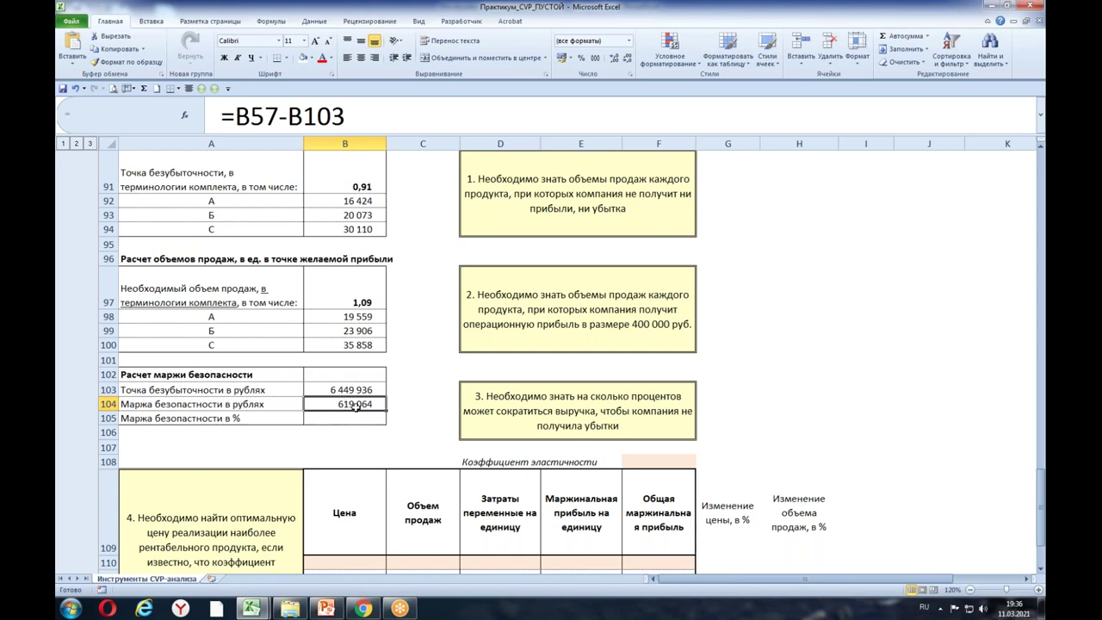
Step: Enter =B104/B57 in B105 to calculate the safety margin as a percentage of revenue
left_click(351, 419)
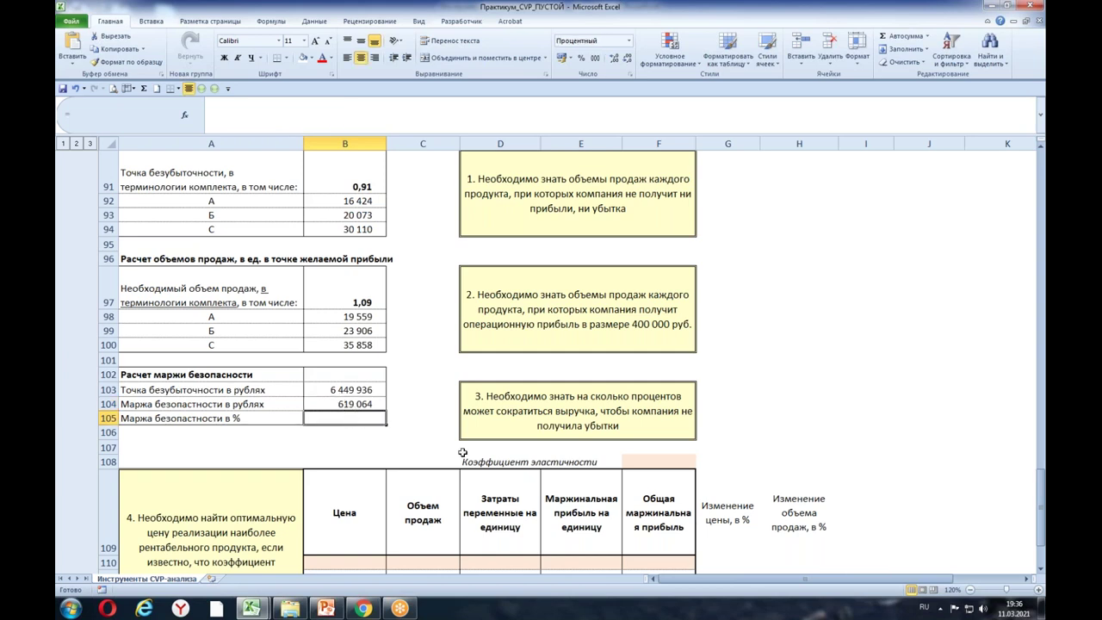
type("=")
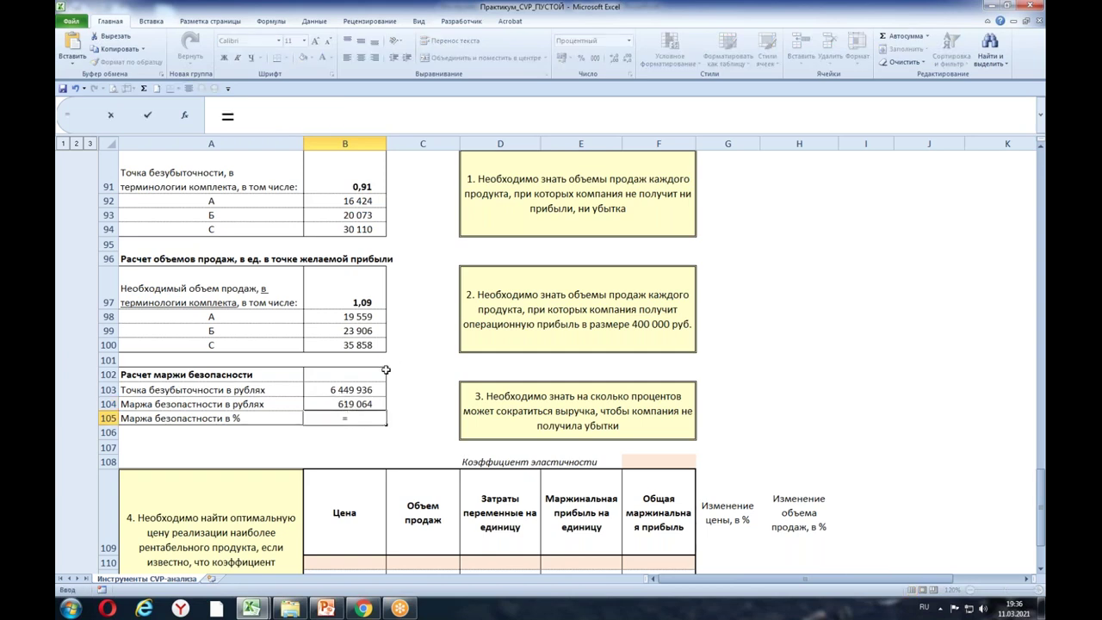
key("Up")
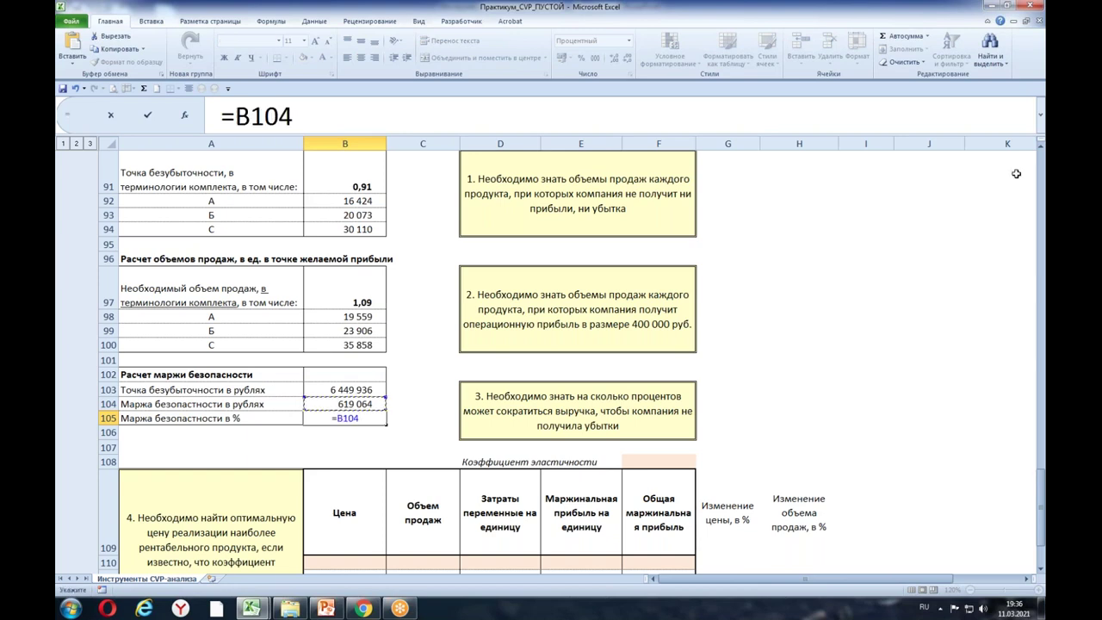
type("/")
left_click_drag(1042, 514, 1040, 345)
left_click(342, 277)
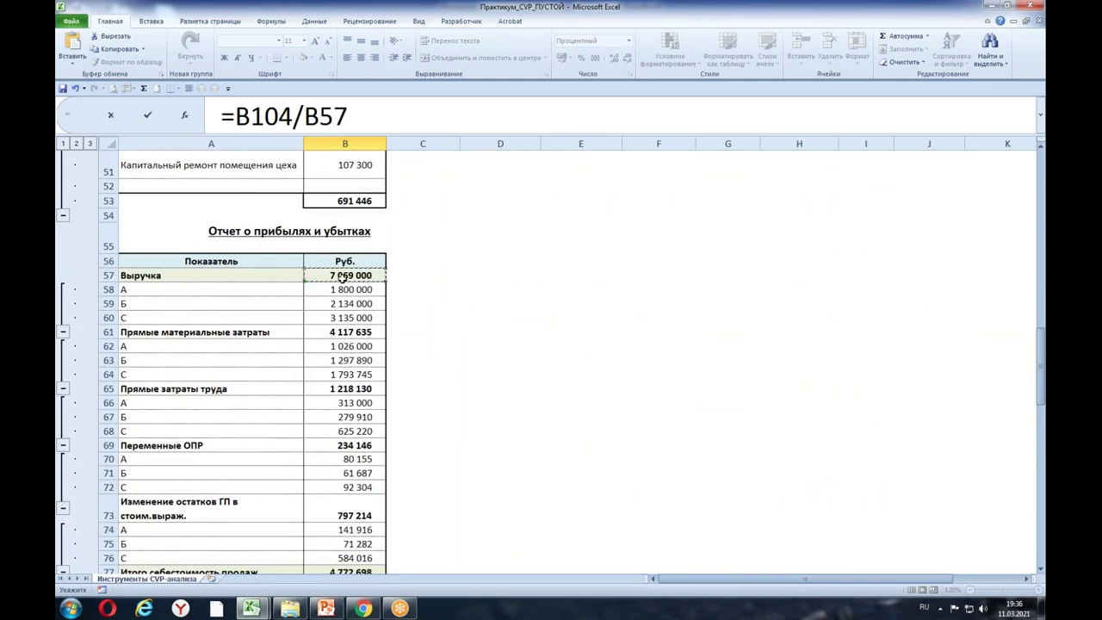
key("Return")
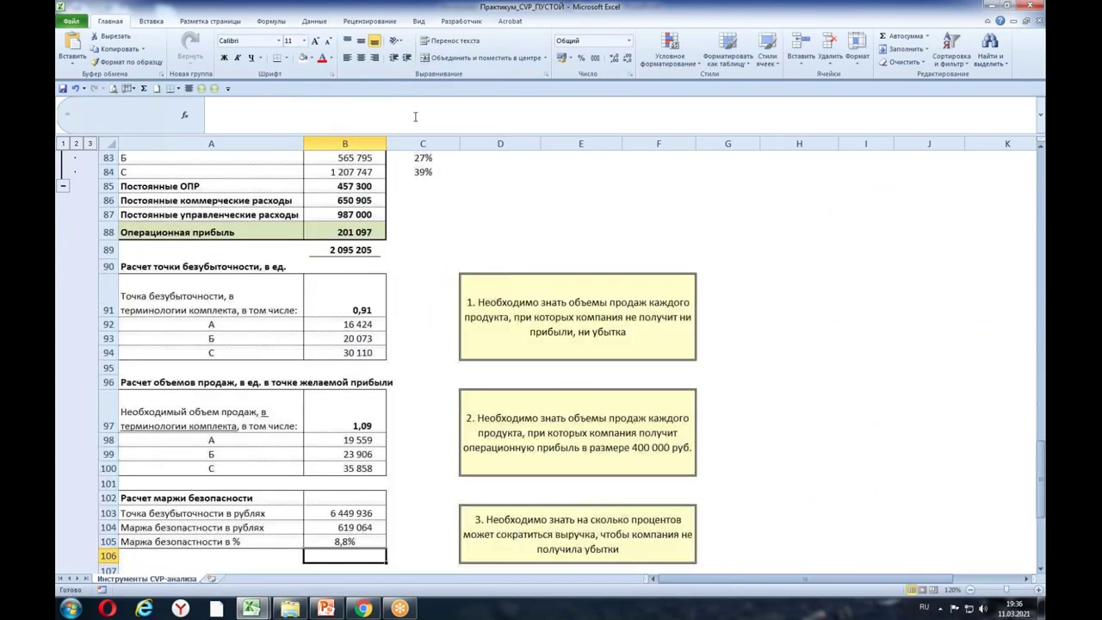
key("Up")
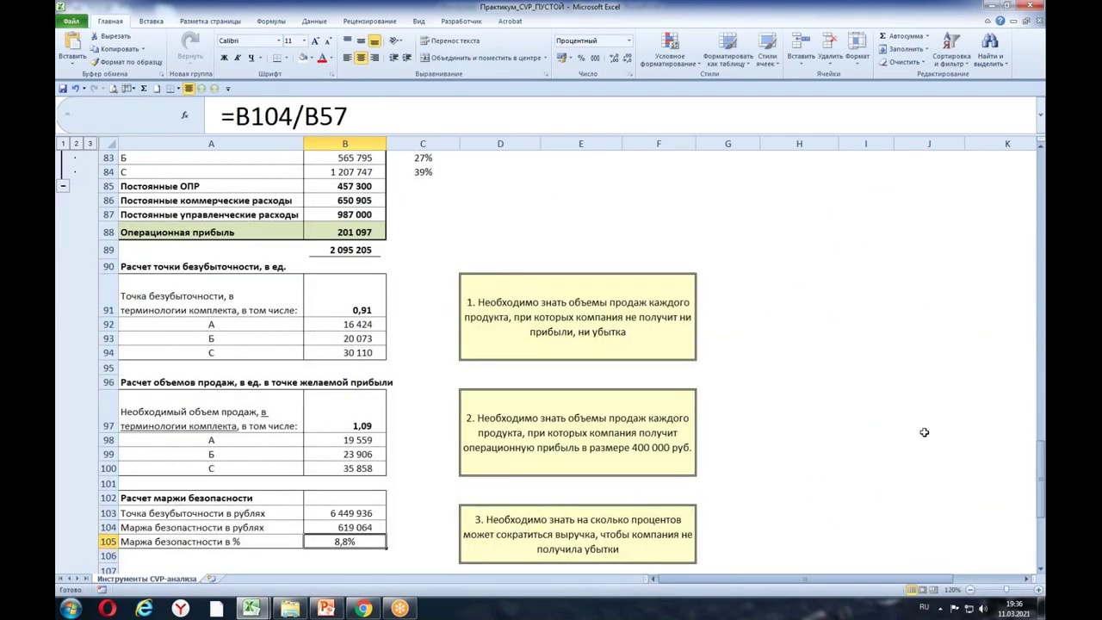
Step: Review the safety margin percentage in B105 and read the conditions of task 4 on the optimal selling price
left_click_drag(1043, 492, 1043, 497)
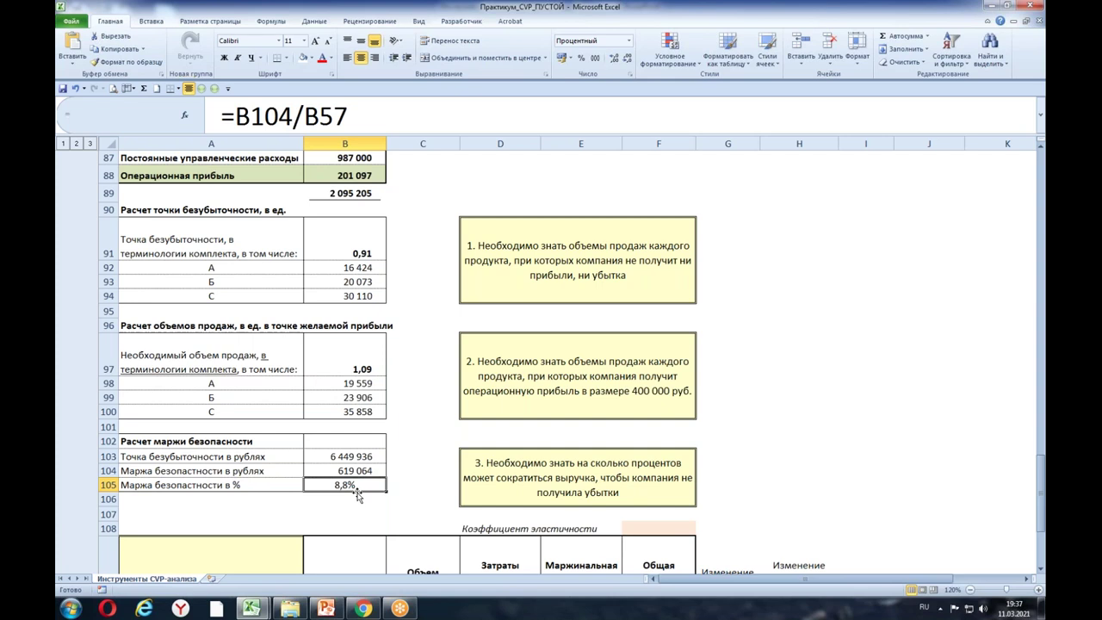
left_click(425, 484)
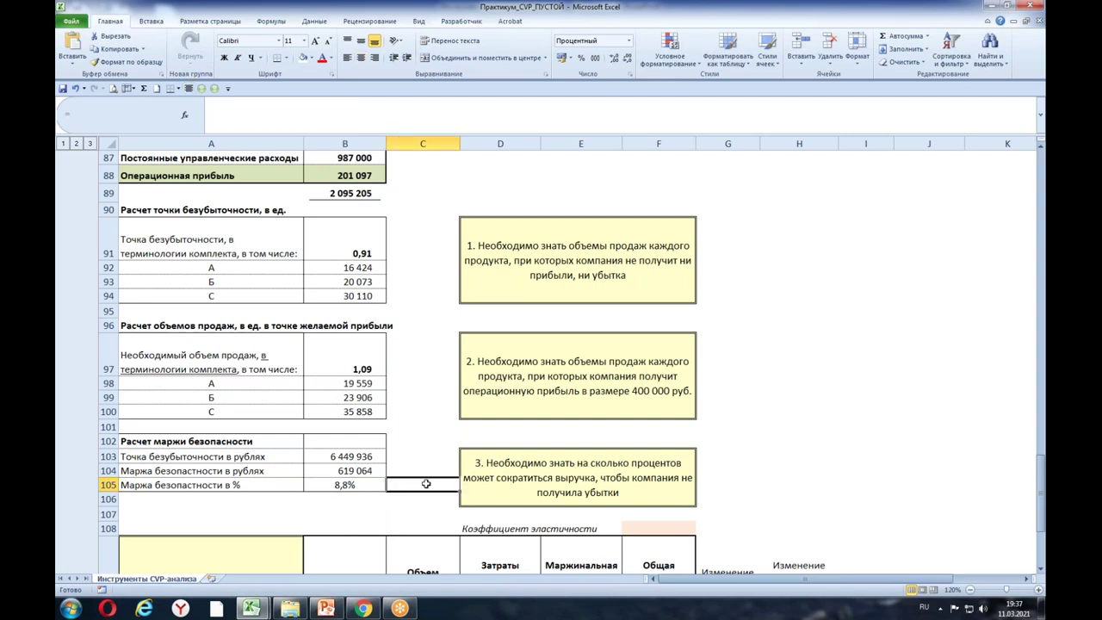
left_click(348, 485)
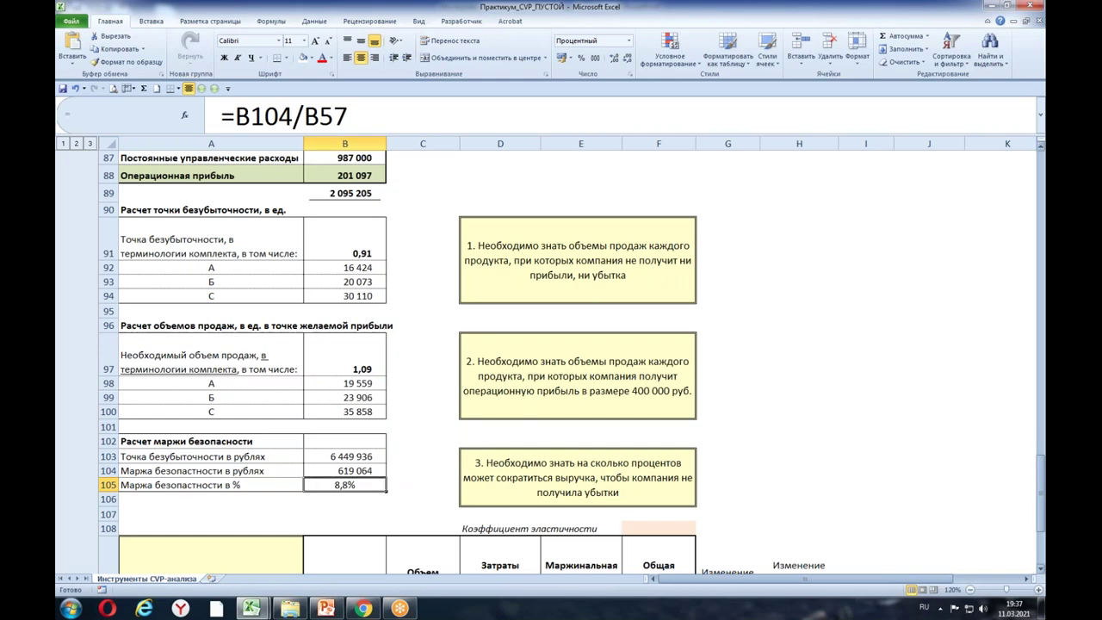
left_click_drag(1044, 488, 1037, 550)
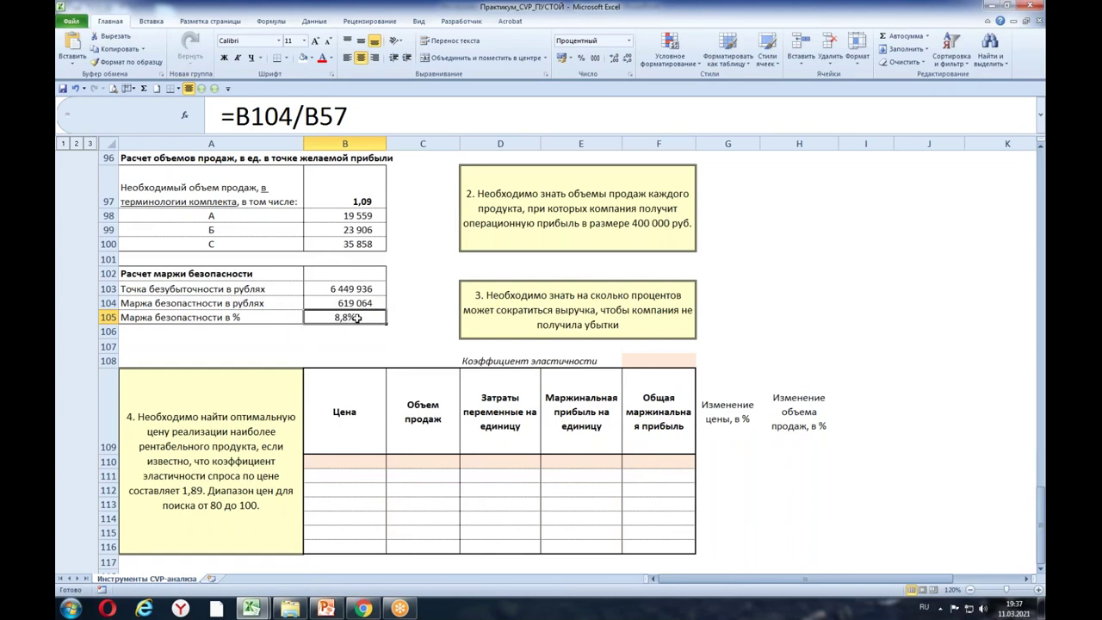
left_click(765, 328)
left_click(805, 458)
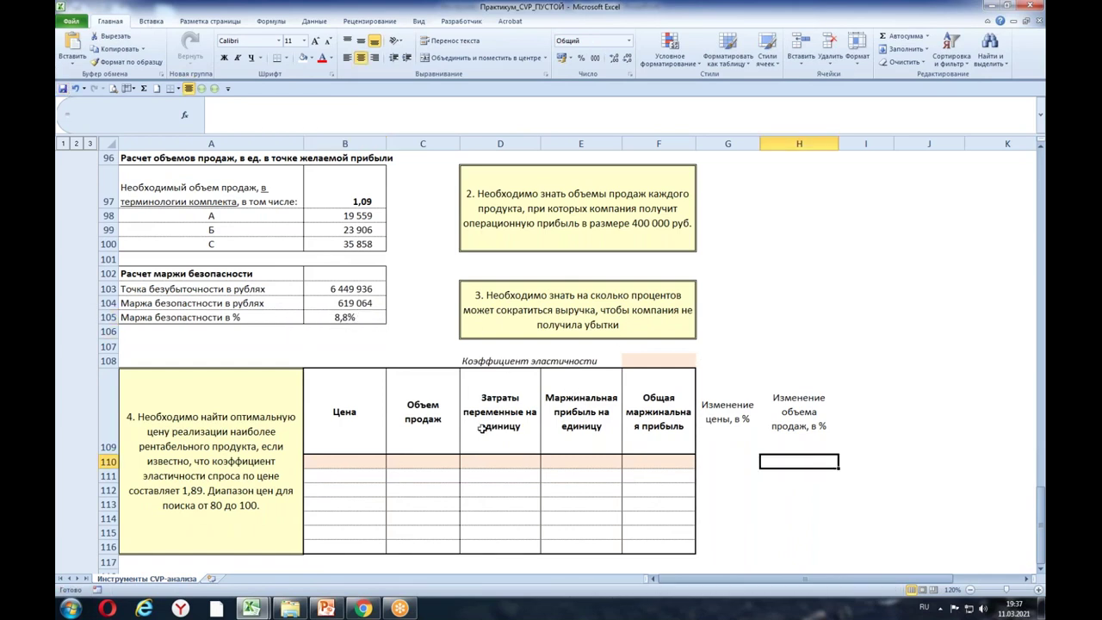
left_click(183, 419)
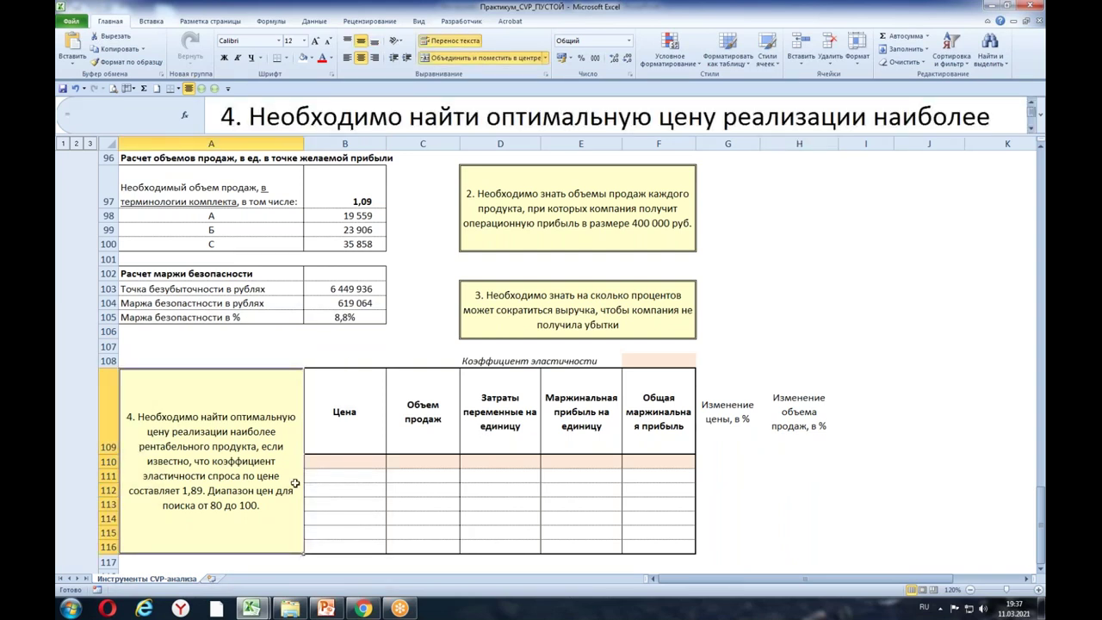
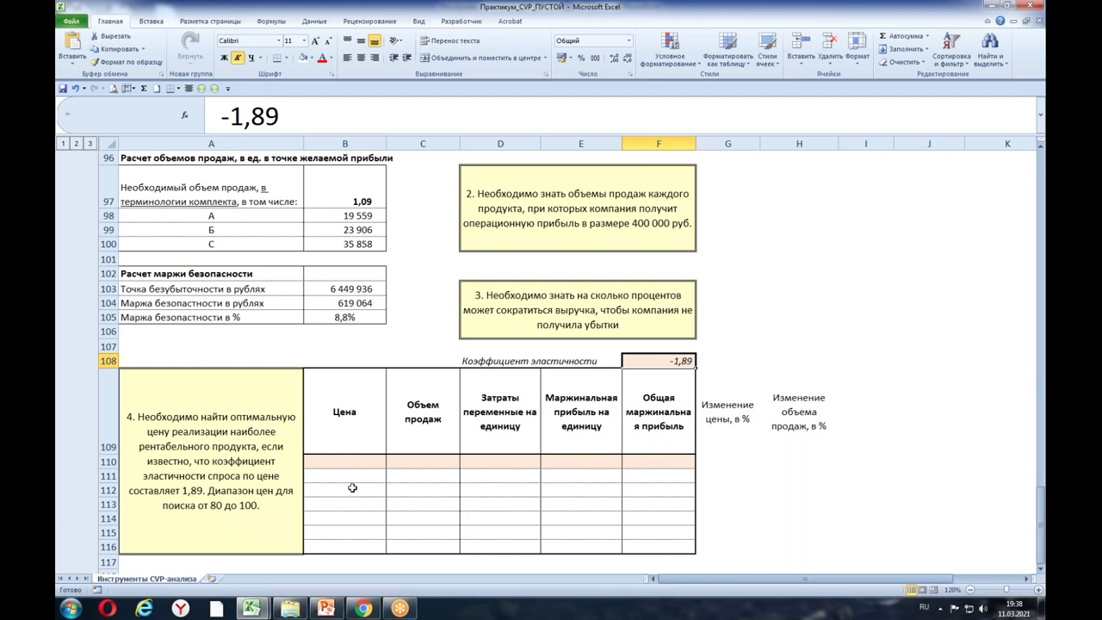
Step: Enter =D17 in B110 to bring product С's selling price into the first row of the price optimisation table
left_click(349, 463)
left_click_drag(349, 463, 659, 463)
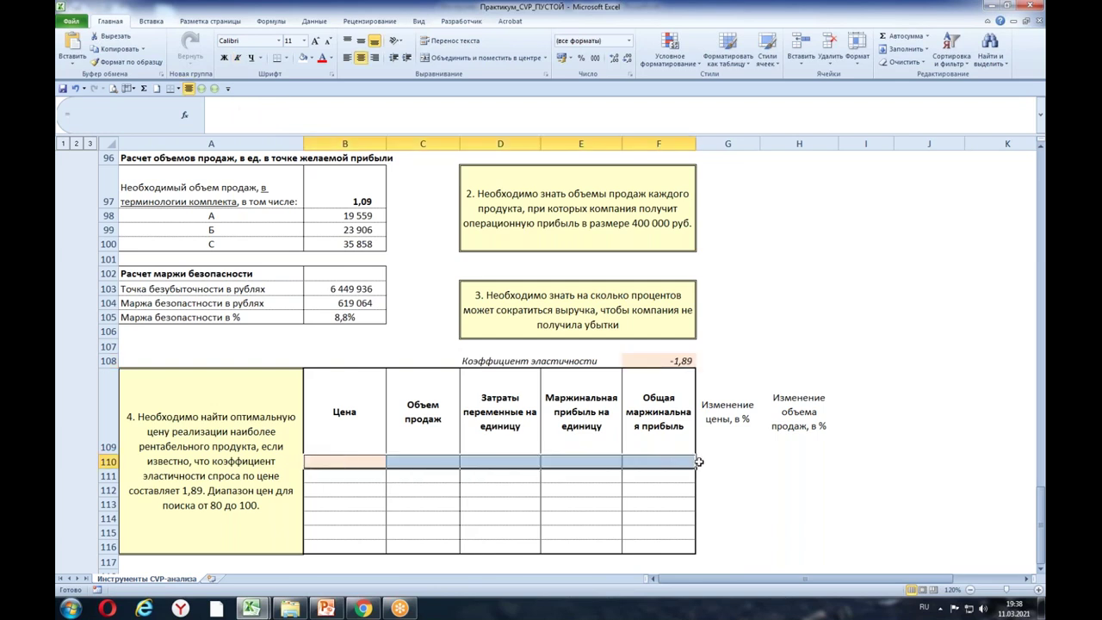
left_click(351, 497)
left_click(365, 460)
type("=")
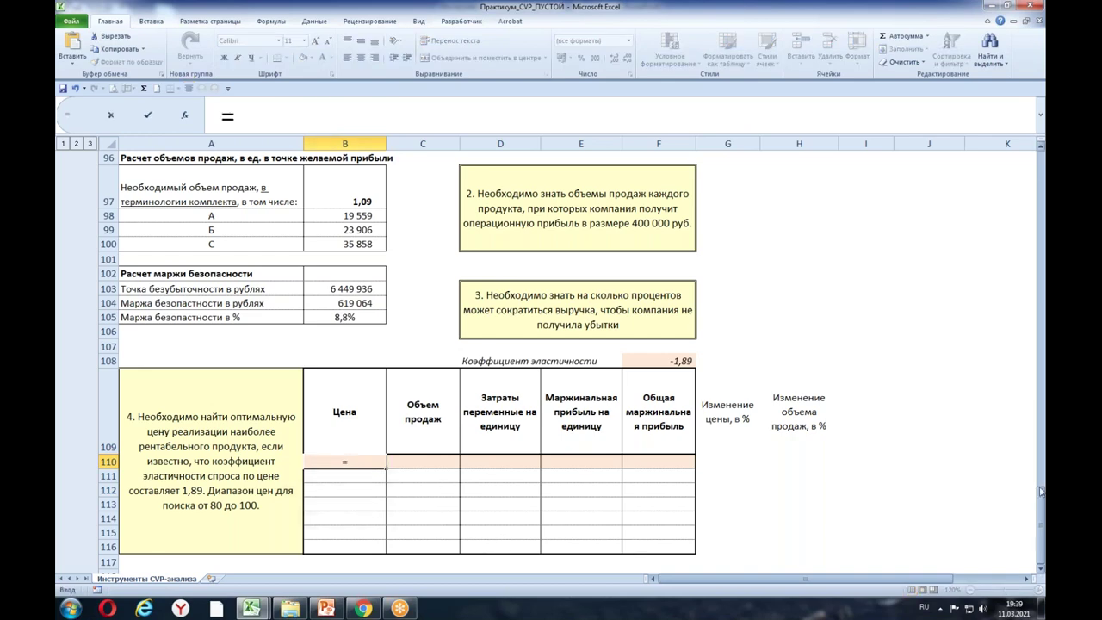
left_click_drag(1042, 514, 1042, 184)
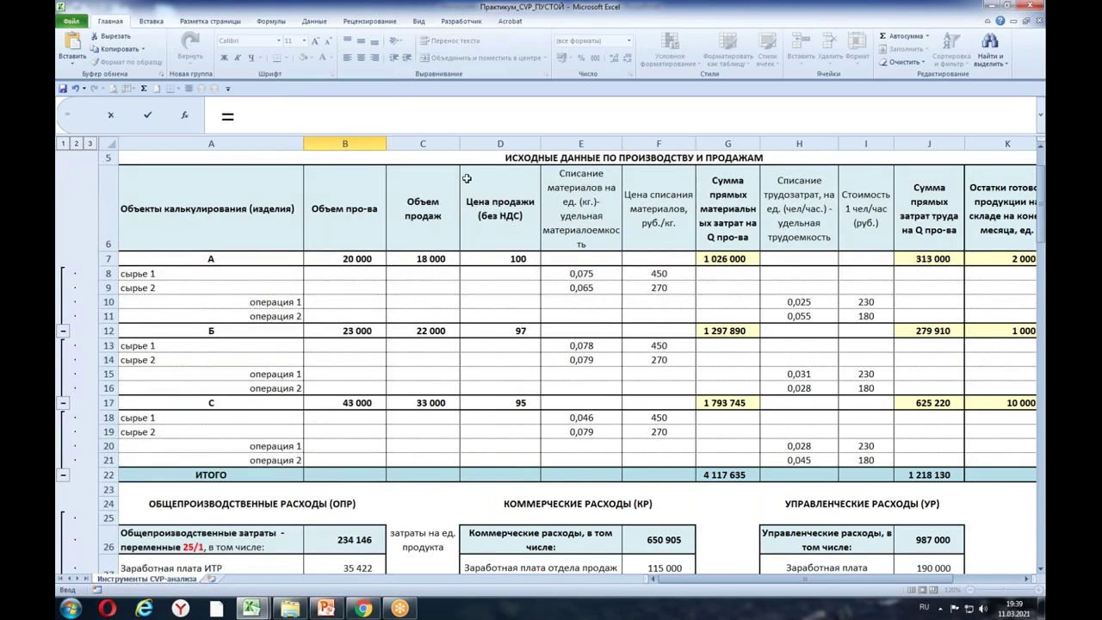
left_click(517, 405)
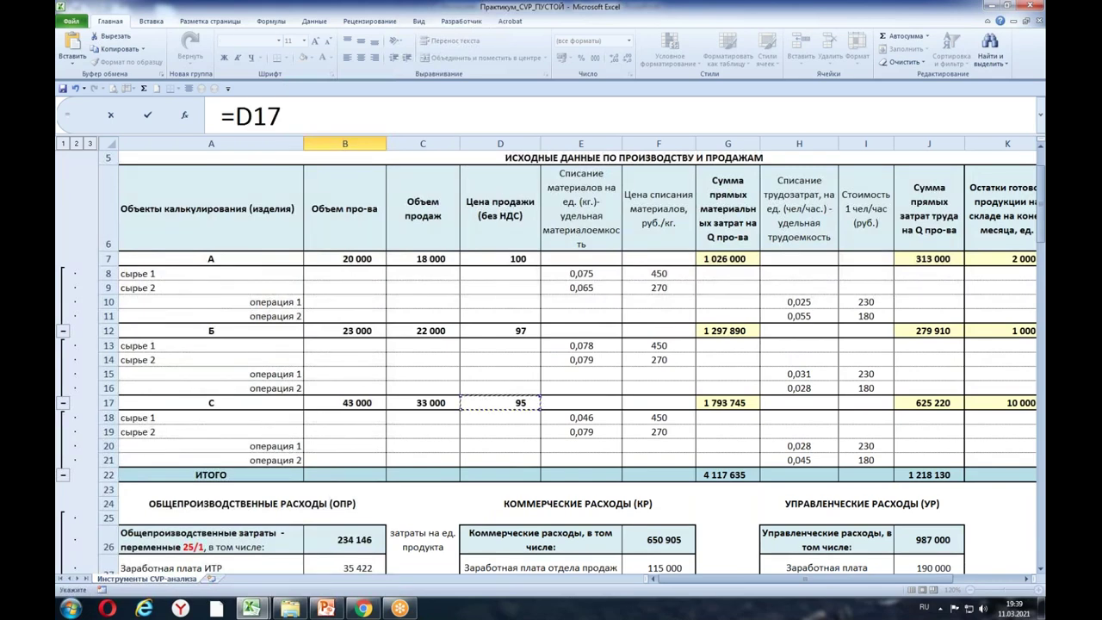
key("Return")
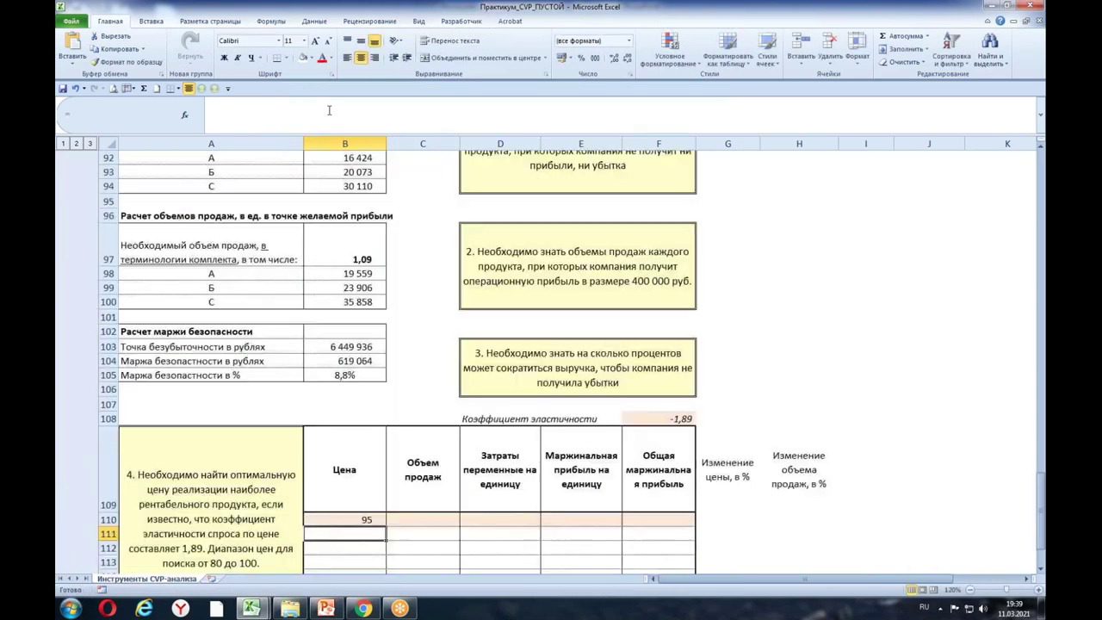
Step: Enter =C17 in C110 to bring product С's sales volume into the price optimisation table
left_click(406, 519)
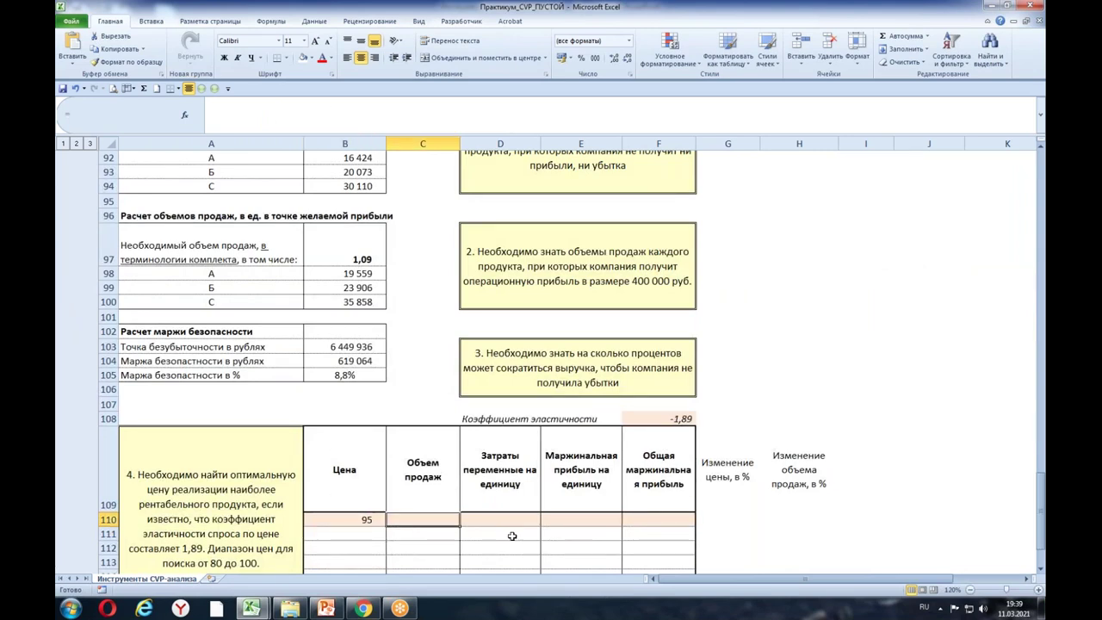
type("=")
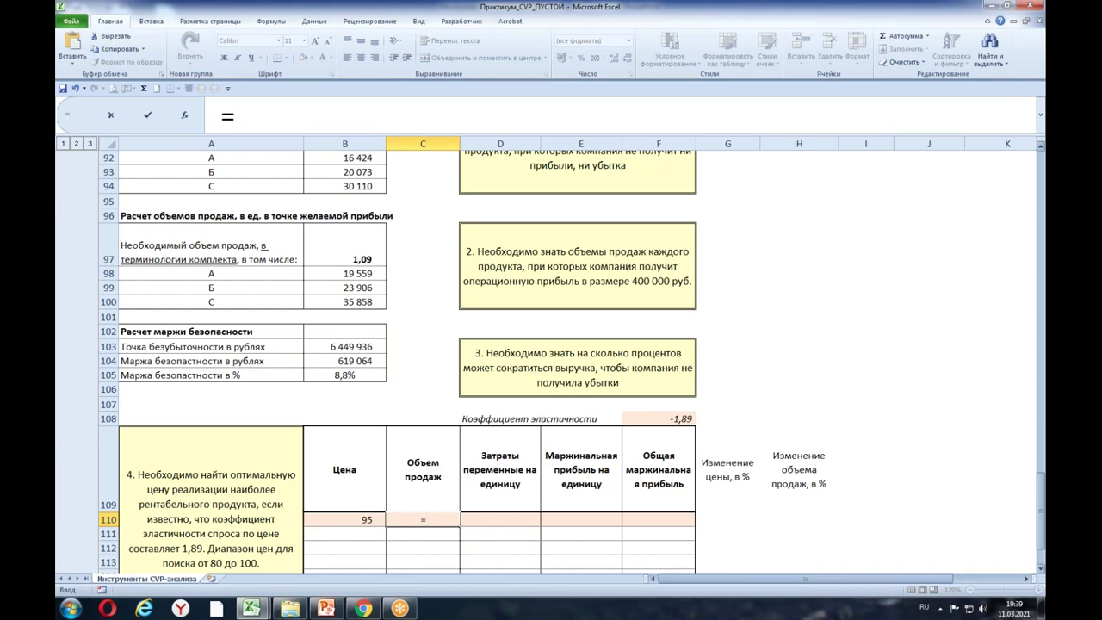
left_click_drag(1042, 529, 1044, 222)
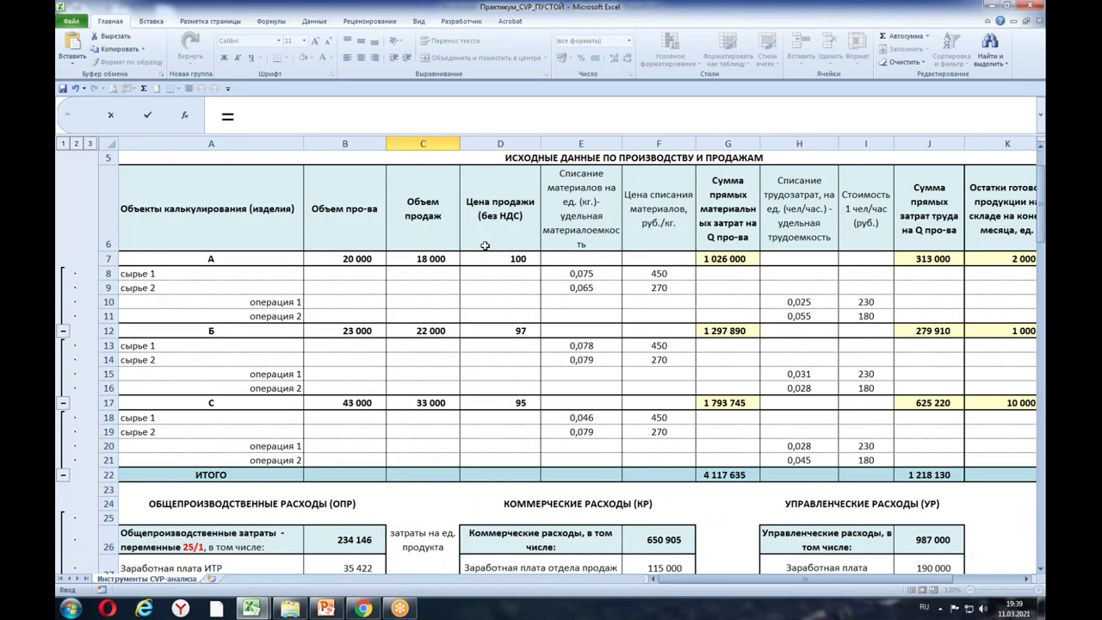
left_click(418, 405)
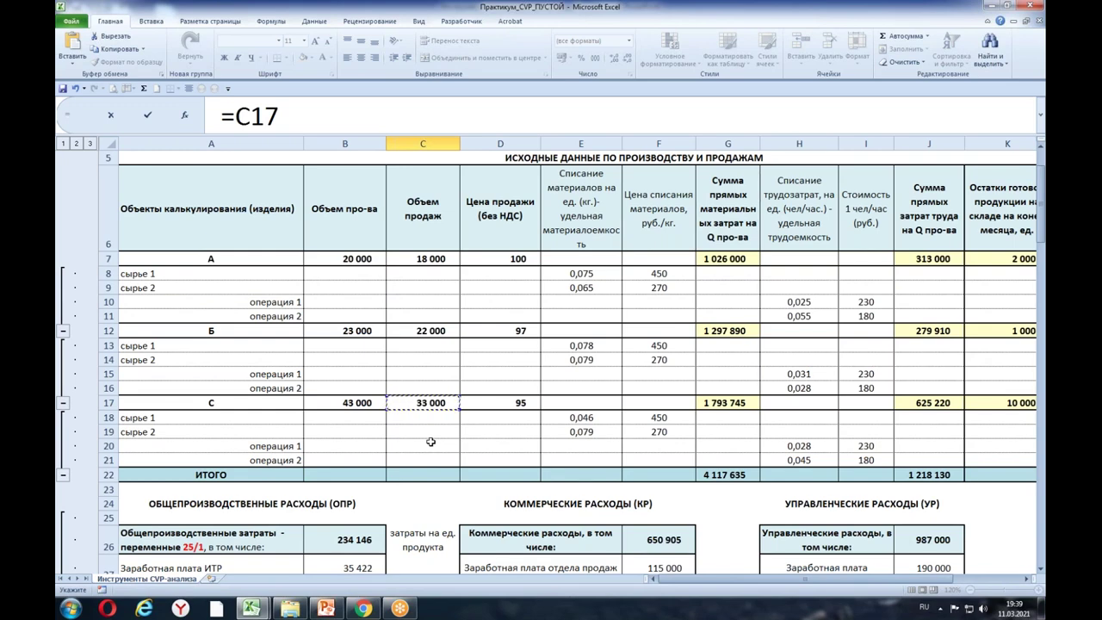
key("Return")
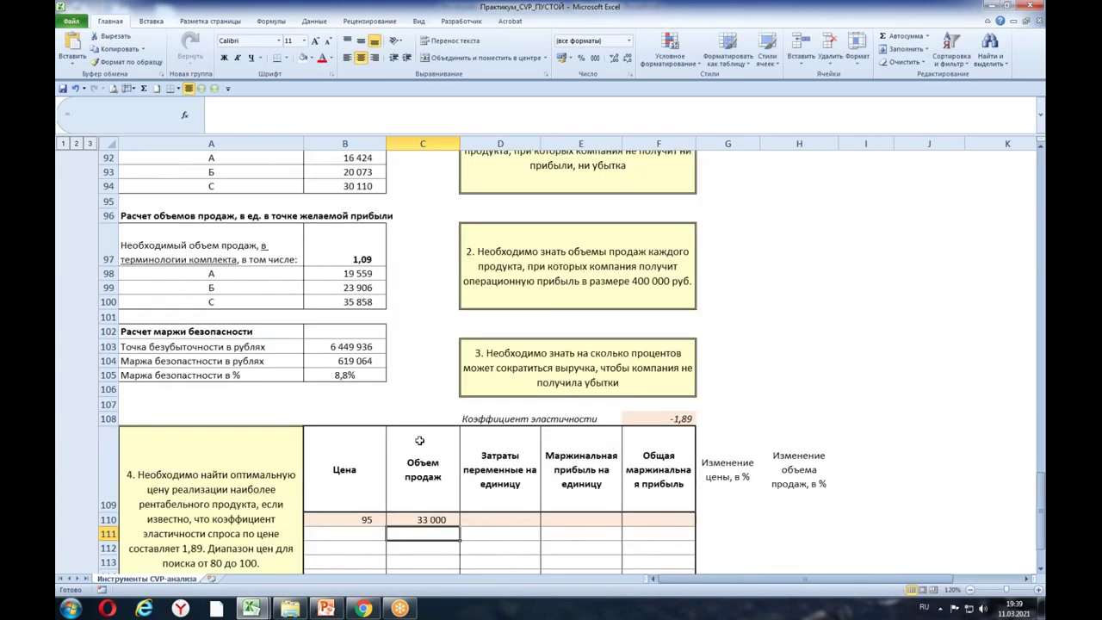
Step: Enter =B80/C17 in D110 to calculate product С's variable cost per unit
left_click(518, 517)
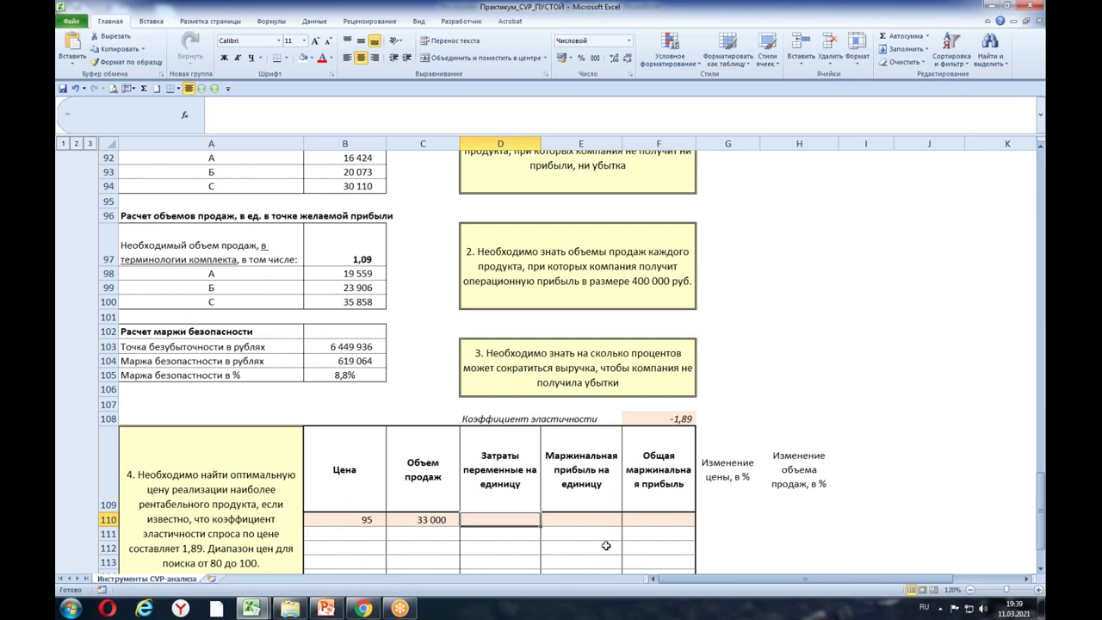
left_click(836, 532)
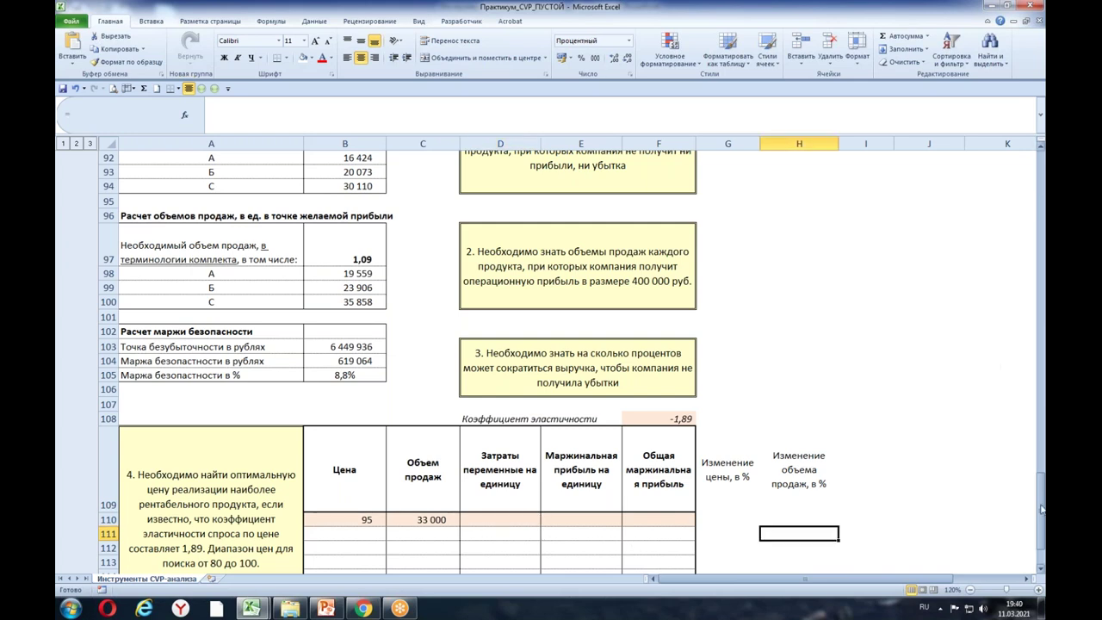
left_click_drag(1042, 506, 1042, 510)
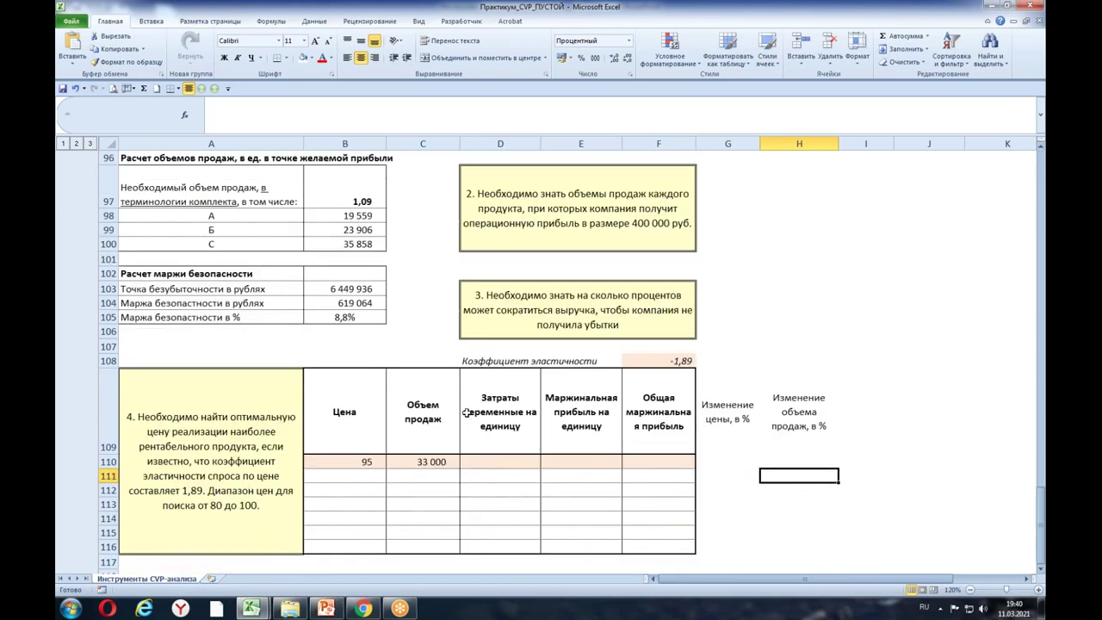
left_click(505, 464)
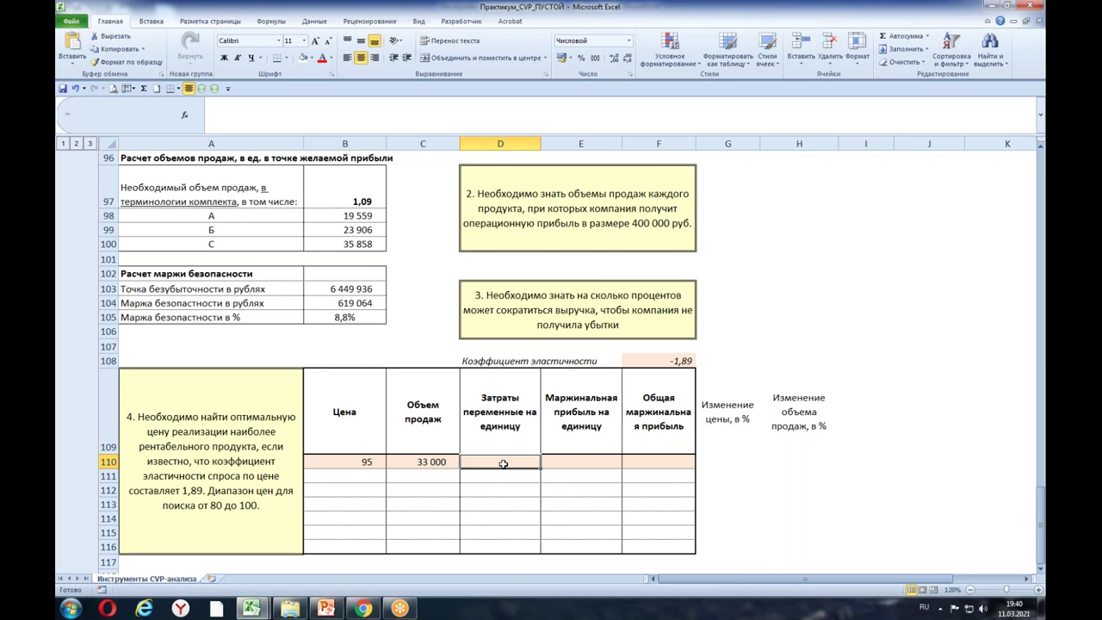
type("=")
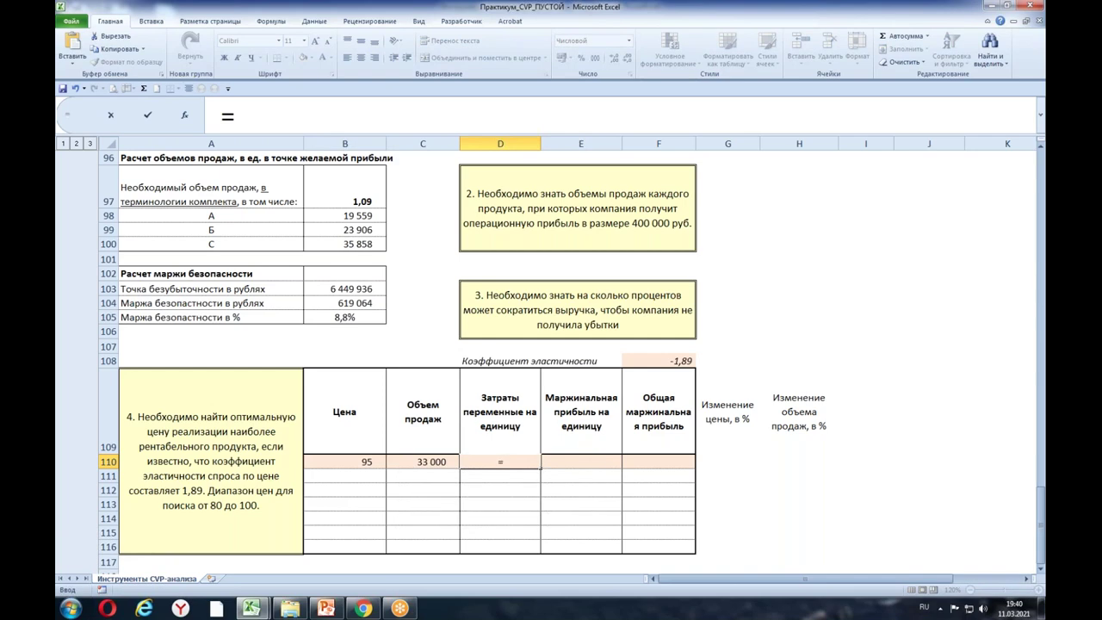
left_click_drag(1043, 543, 1027, 394)
left_click(351, 456)
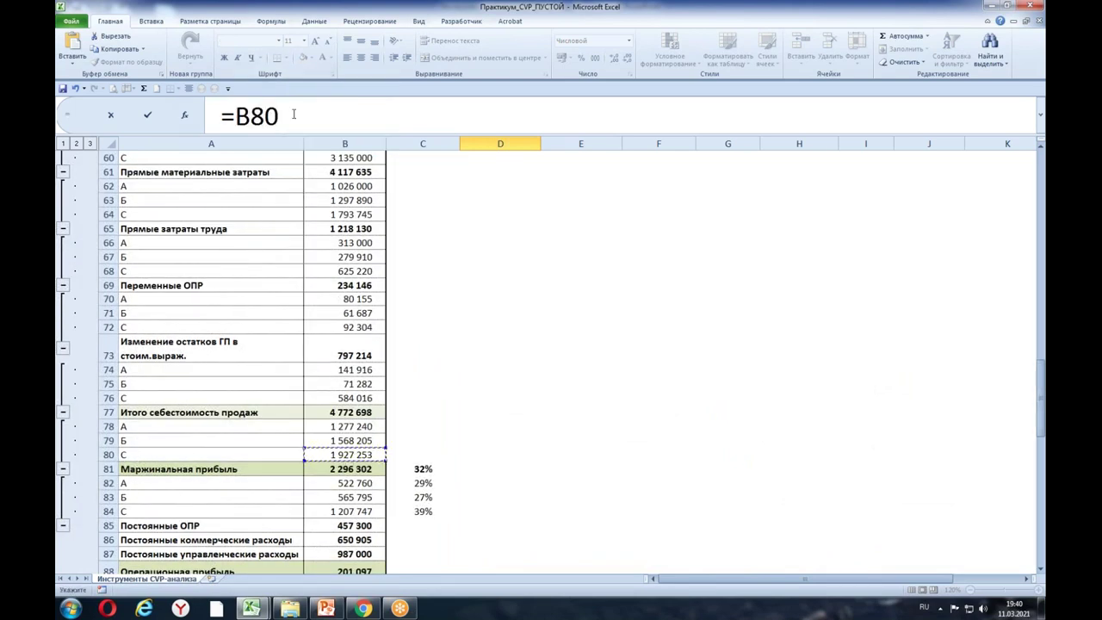
type("/")
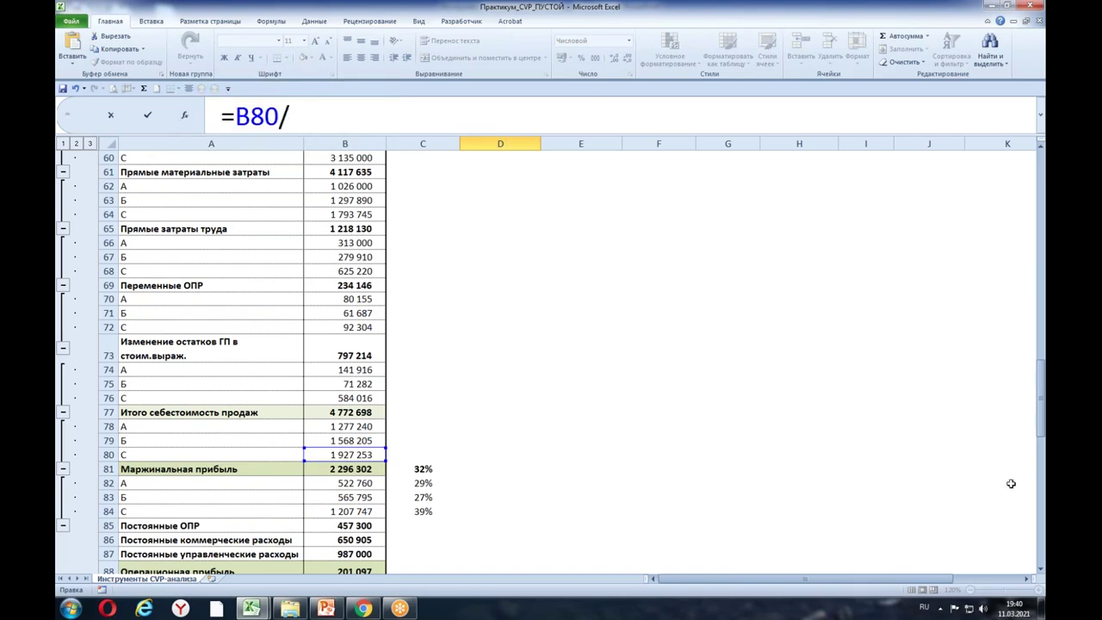
left_click_drag(1040, 436, 1040, 298)
left_click(423, 466)
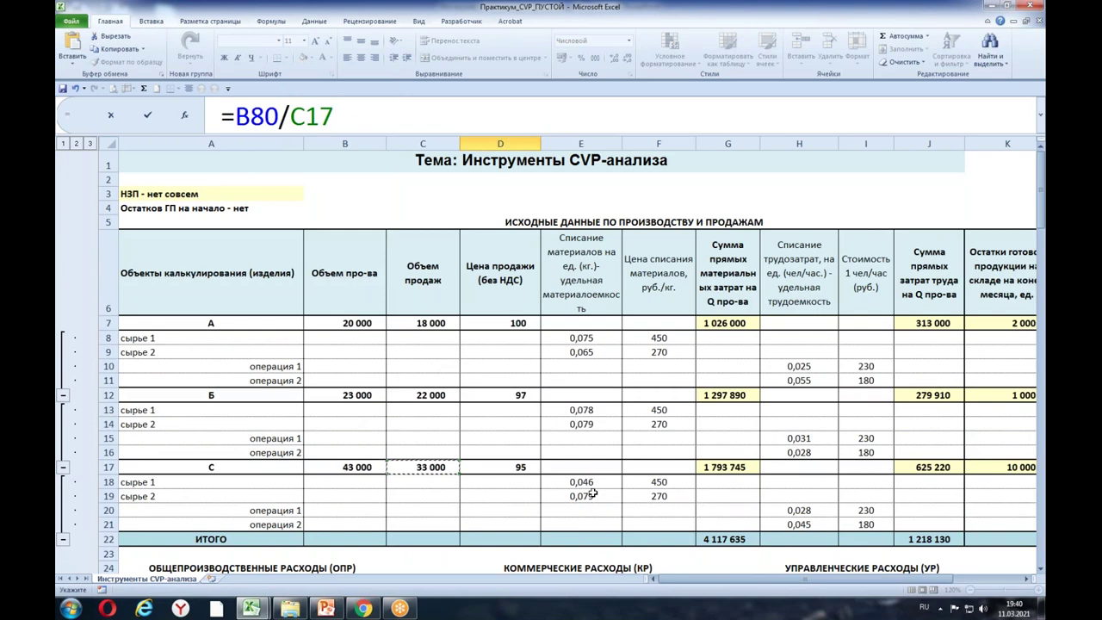
key("Return")
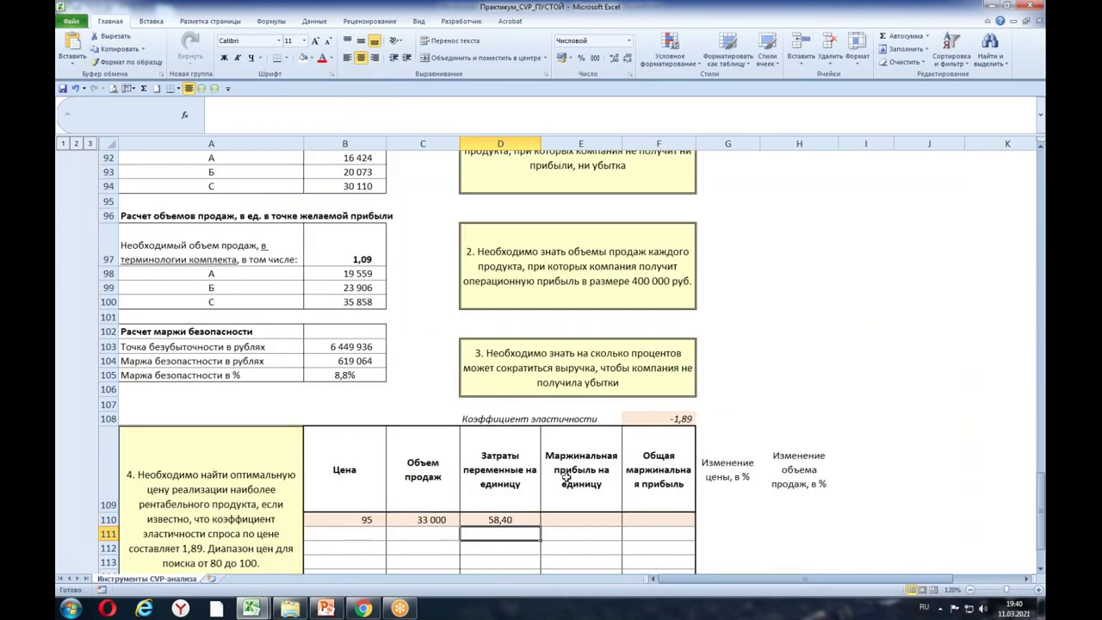
left_click(495, 521)
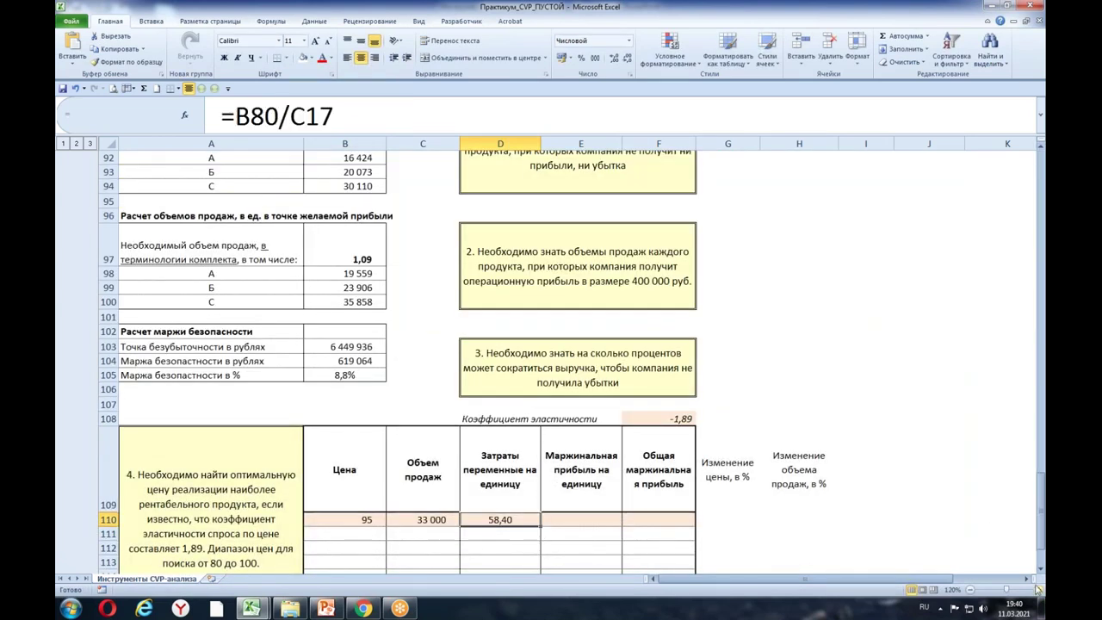
scroll(923, 566, "right", 2)
scroll(654, 578, "left", 2)
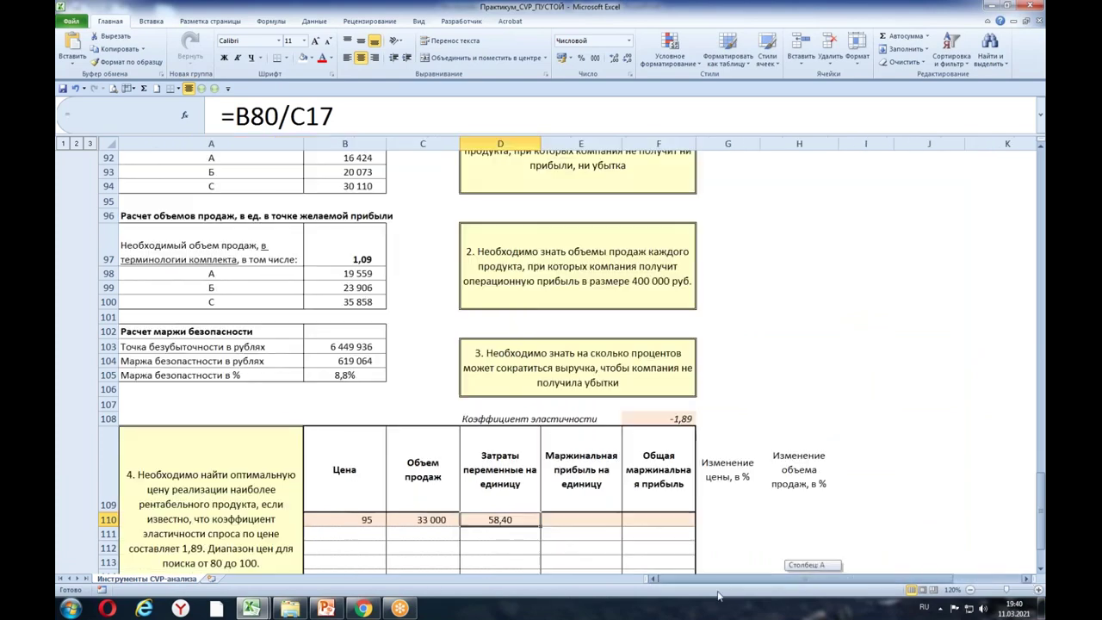
Step: Enter =B110-D110 in E110 to calculate the contribution margin per unit
left_click(581, 520)
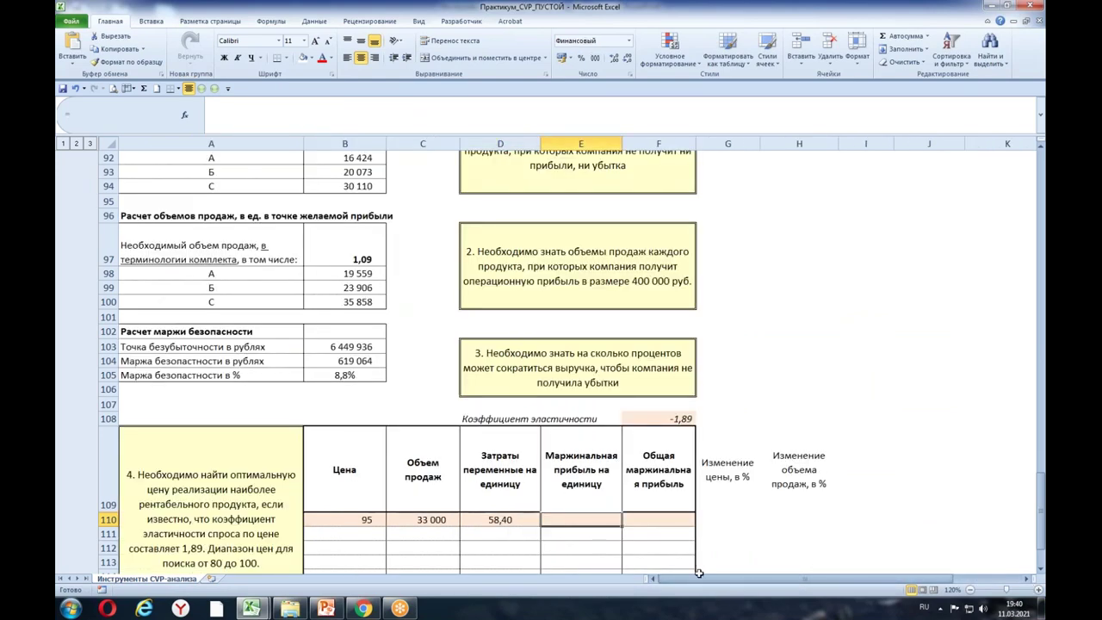
type("=")
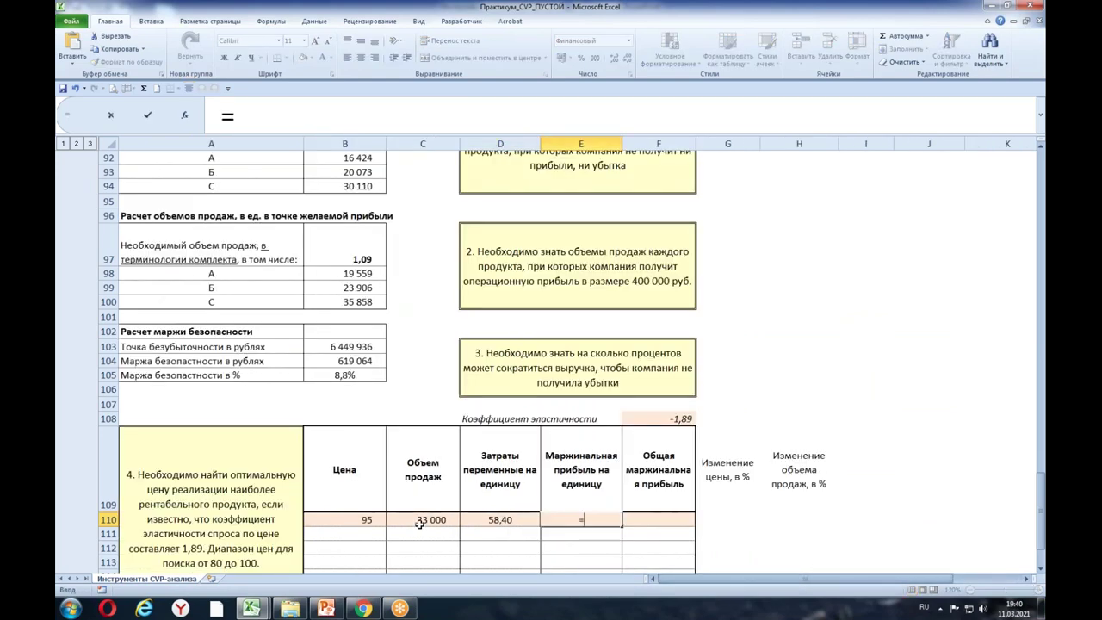
left_click(354, 520)
type("-")
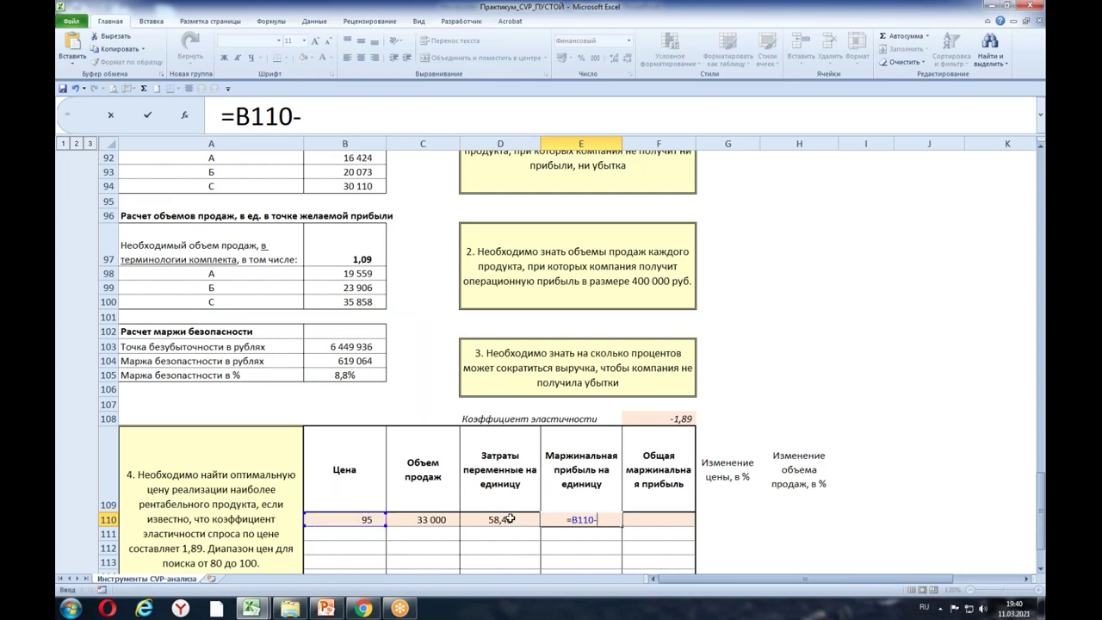
left_click(509, 519)
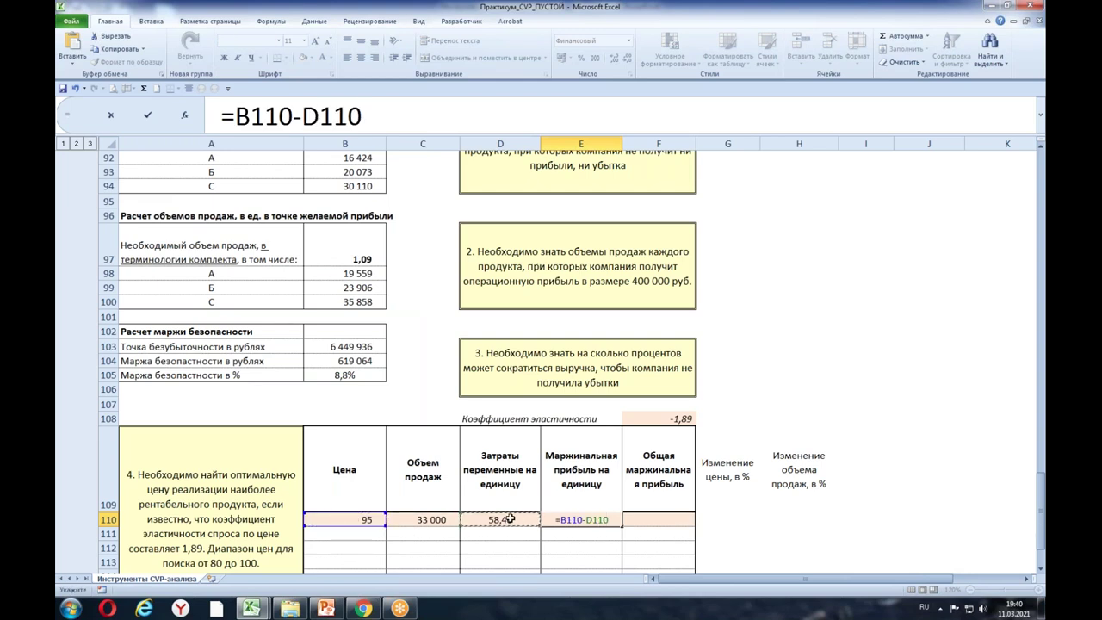
key("Return")
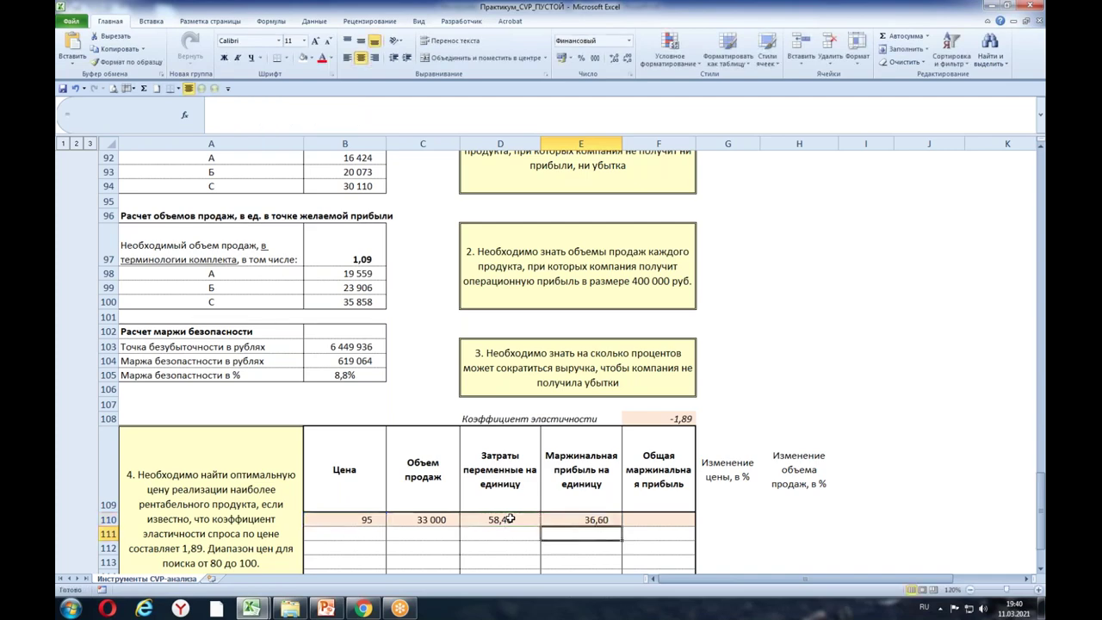
Step: Enter =E110*C110 in F110 to calculate the total contribution margin at the current price
left_click(930, 519)
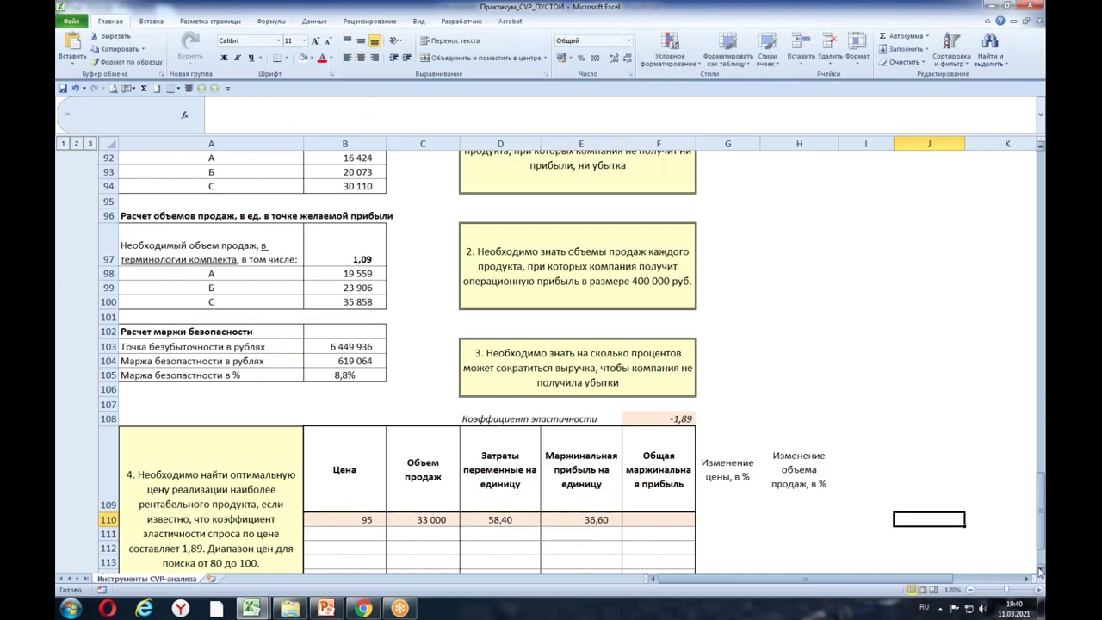
scroll(627, 326, "down", 2)
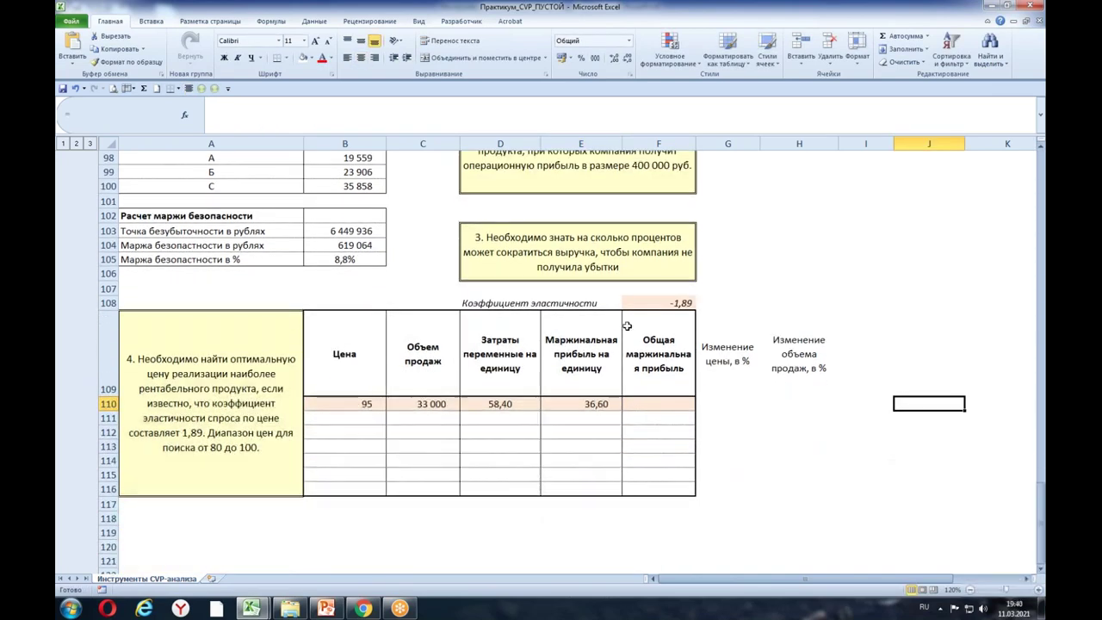
left_click(649, 402)
type("=")
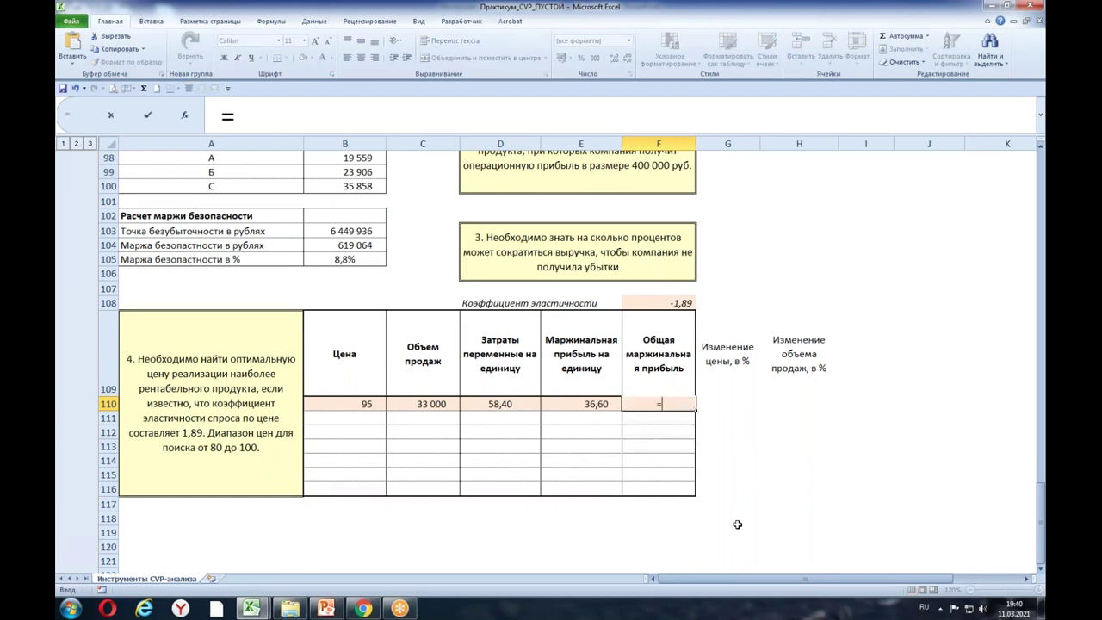
left_click(584, 404)
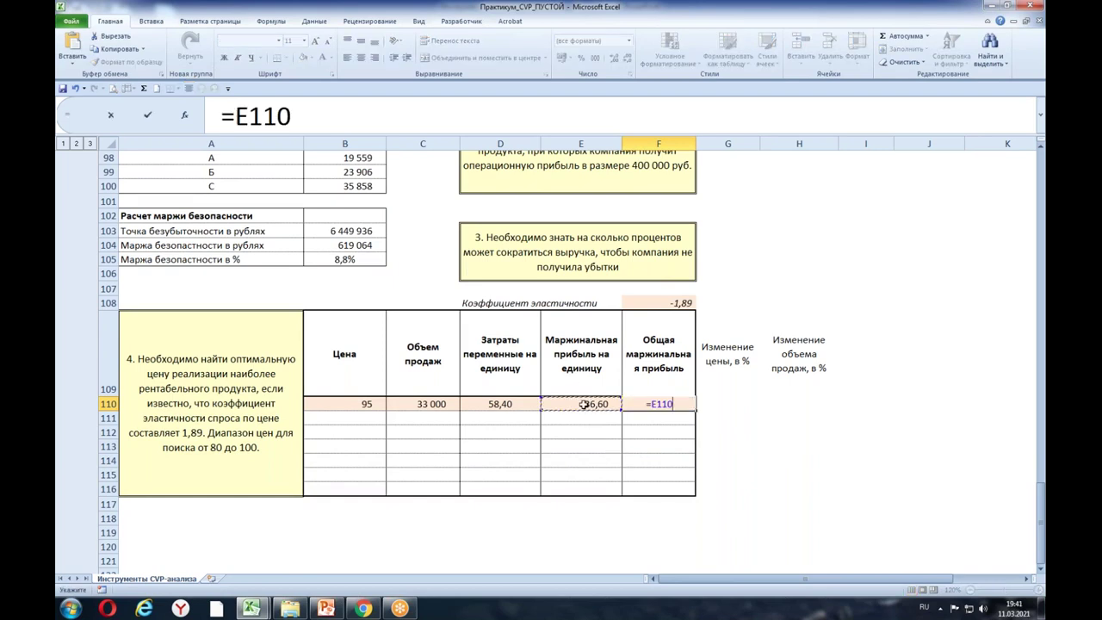
type("*")
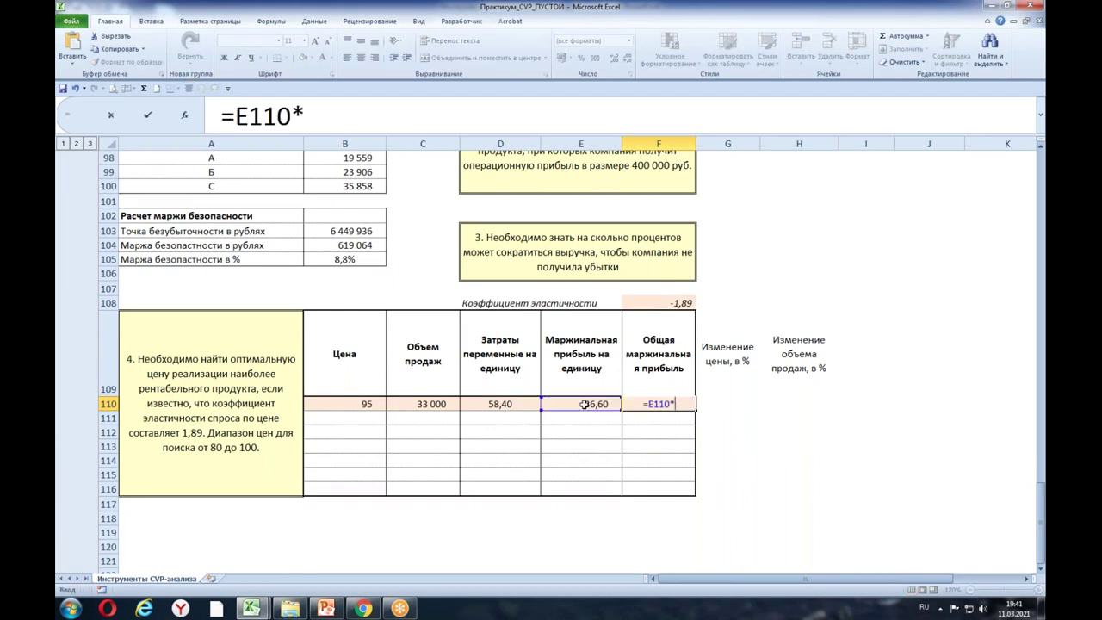
left_click(414, 404)
key("Return")
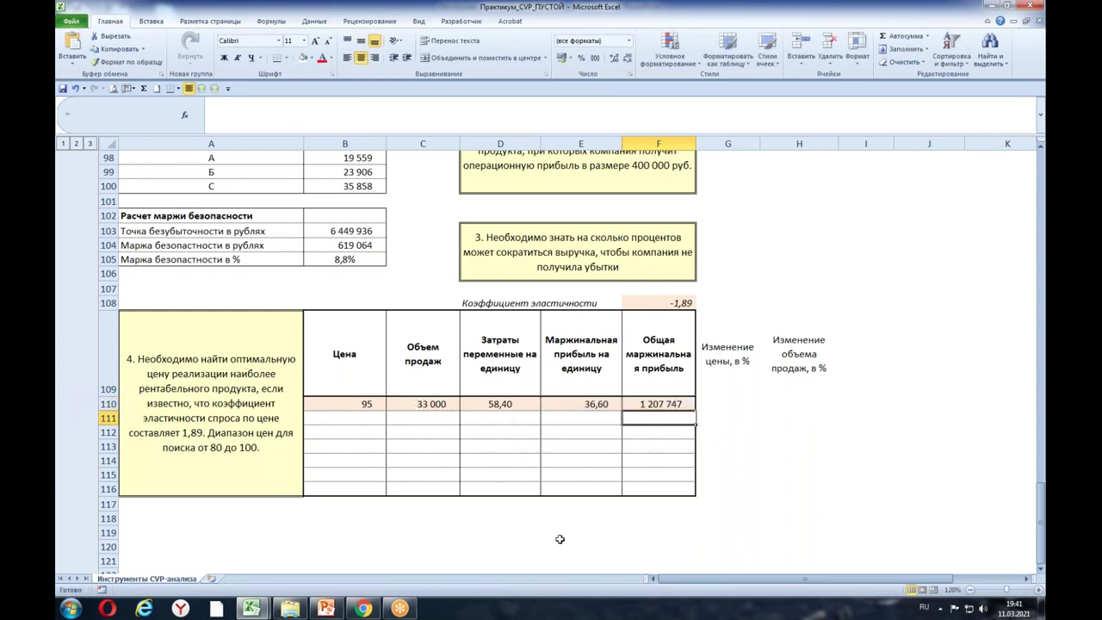
Step: Check the total contribution margin in F110 against product С's contribution margin in B84, and review the base sales volume in C110
left_click(654, 412)
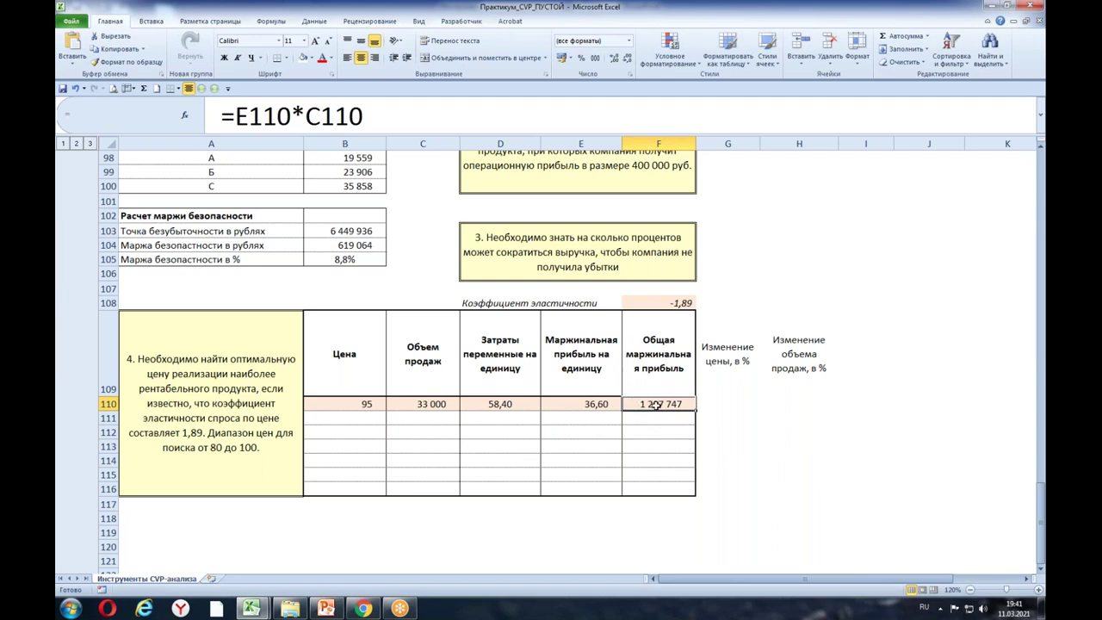
left_click_drag(1039, 527, 1036, 420)
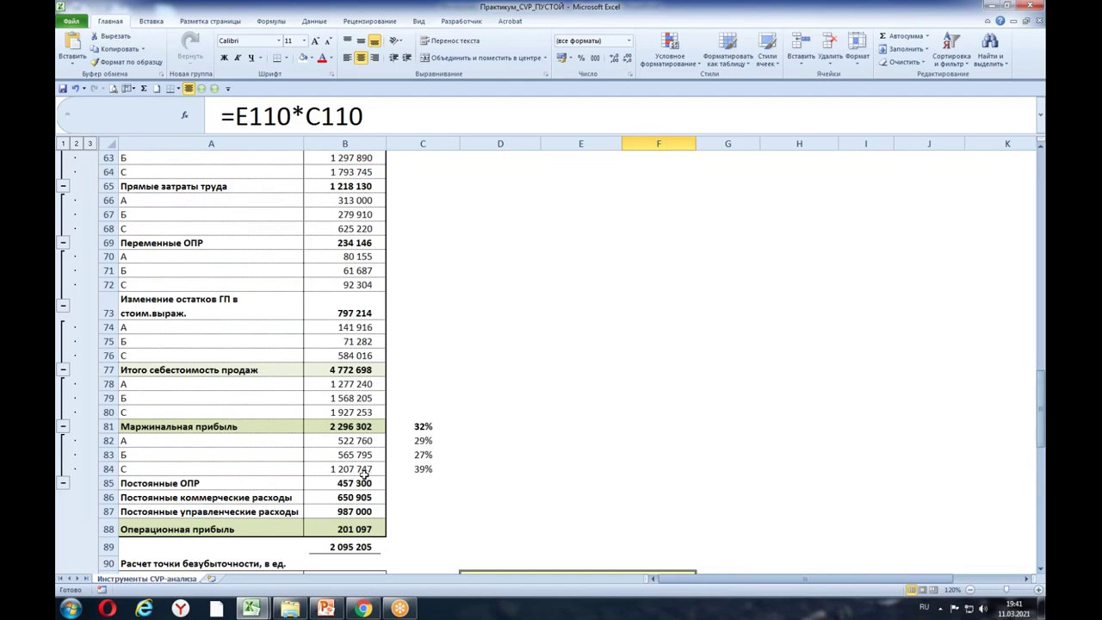
left_click_drag(1040, 399, 1040, 508)
left_click(746, 506)
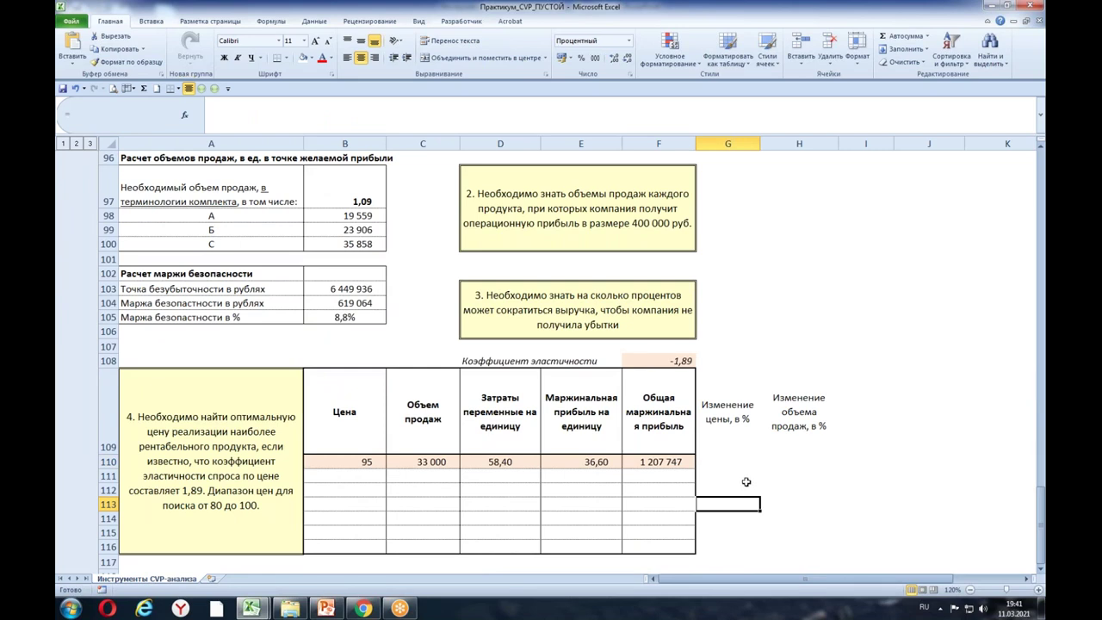
left_click(352, 476)
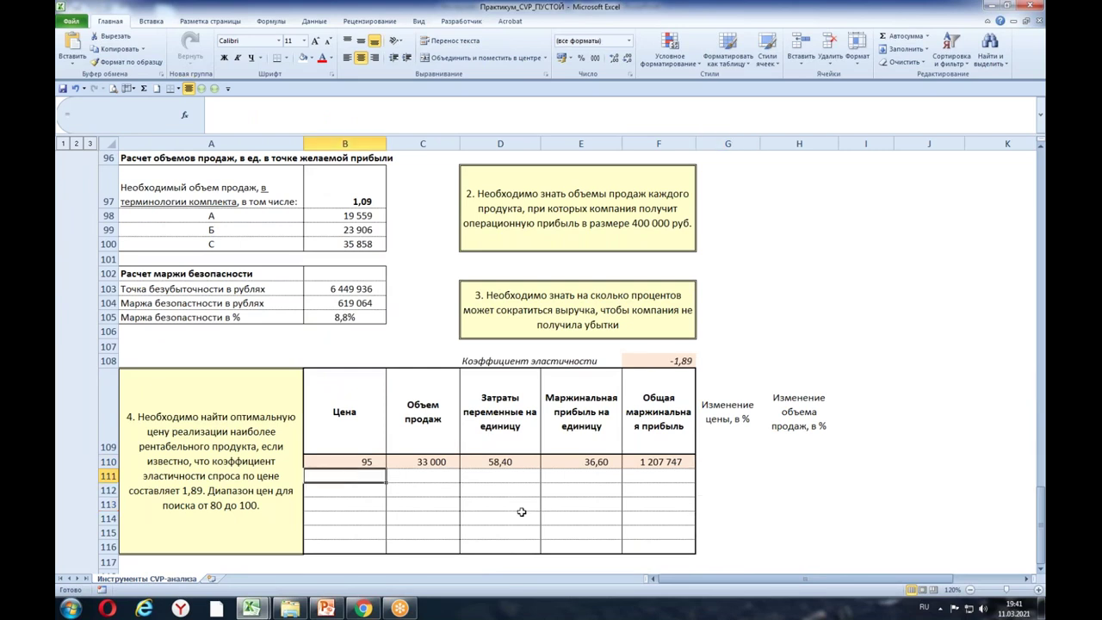
left_click(442, 462)
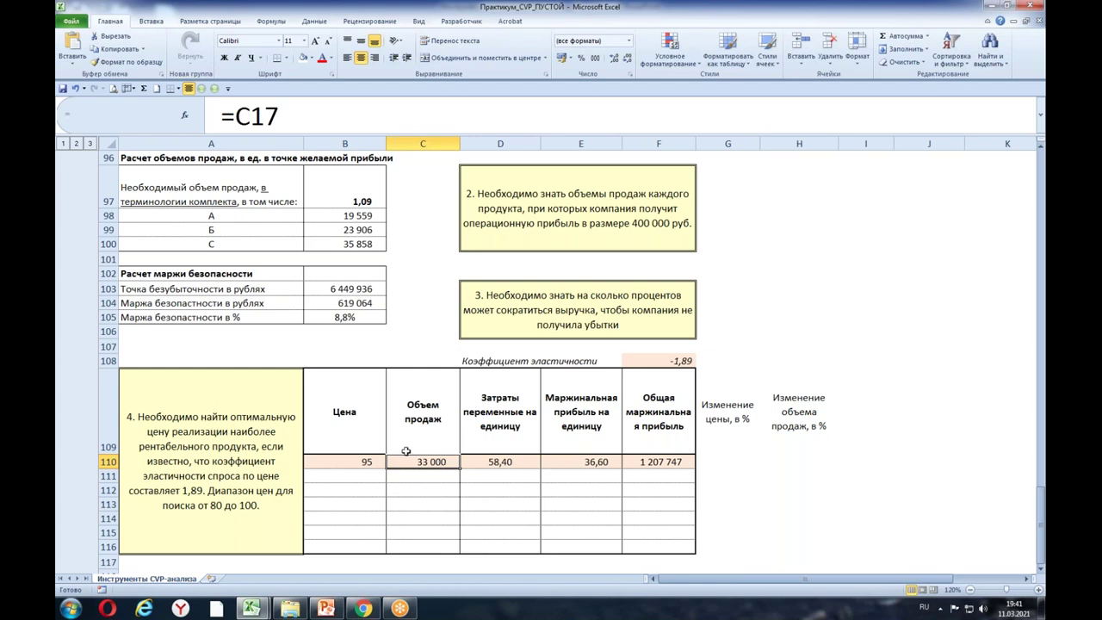
Step: Enter a formula in D111 that references the variable cost per unit in D110
left_click(521, 476)
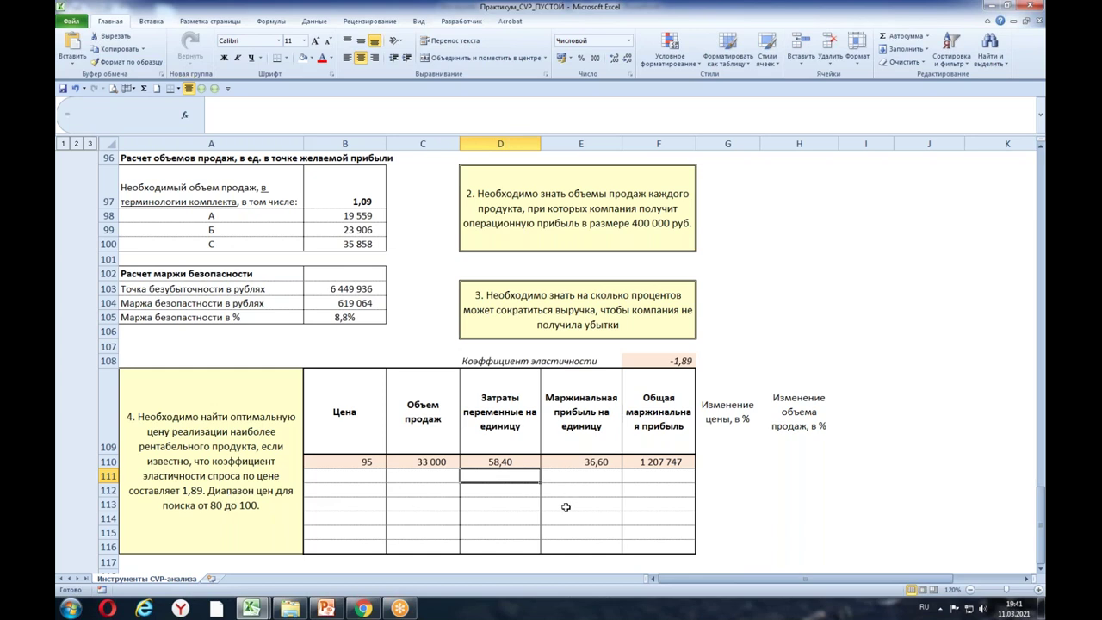
type("=")
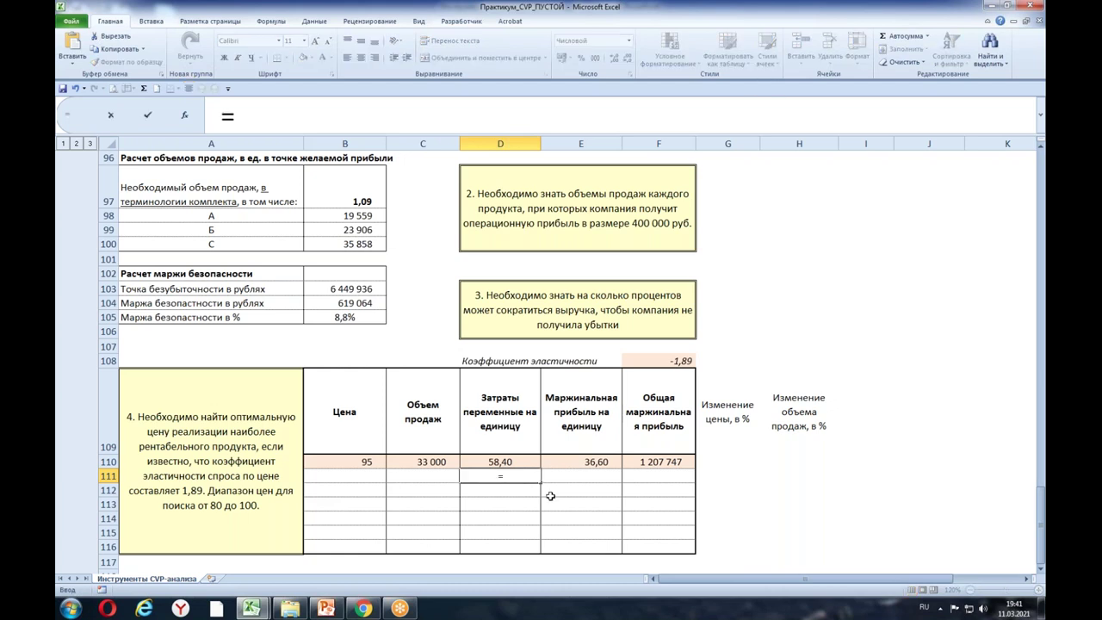
left_click(515, 462)
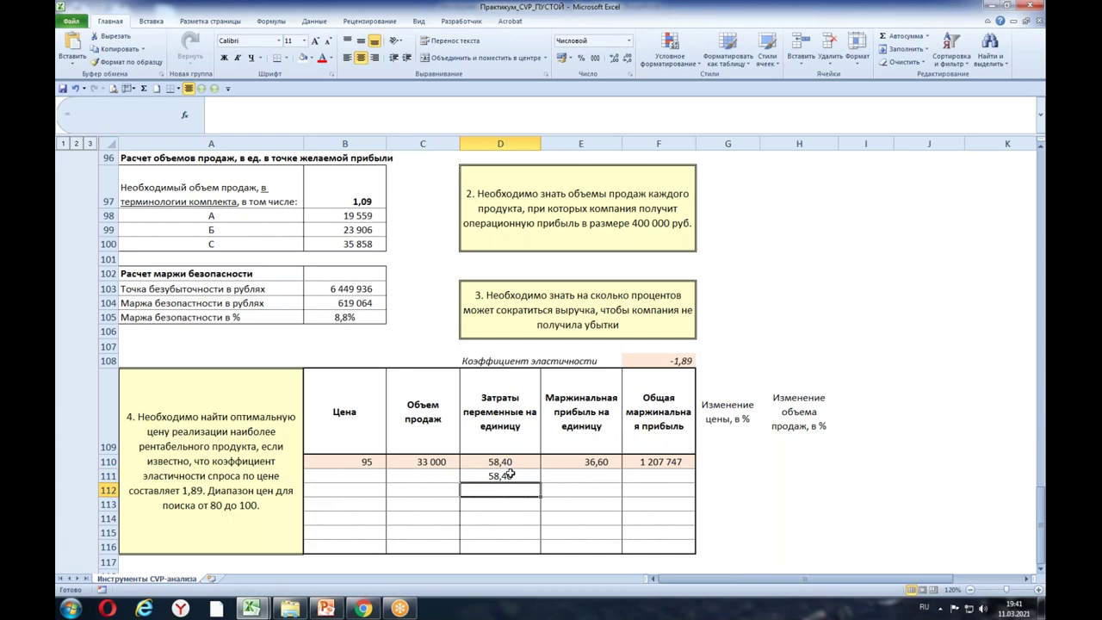
Step: Fill the variable cost per unit formula from D111 down through D116
left_click(512, 476)
left_click(516, 518)
left_click(508, 476)
left_click_drag(541, 484, 545, 551)
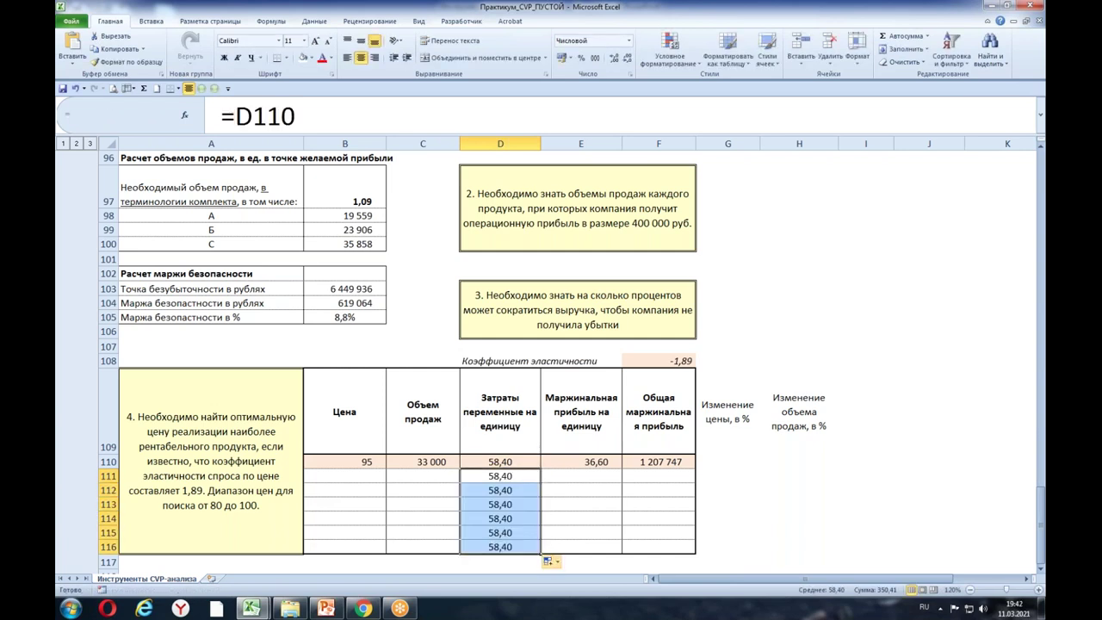
left_click(549, 562)
left_click(591, 520)
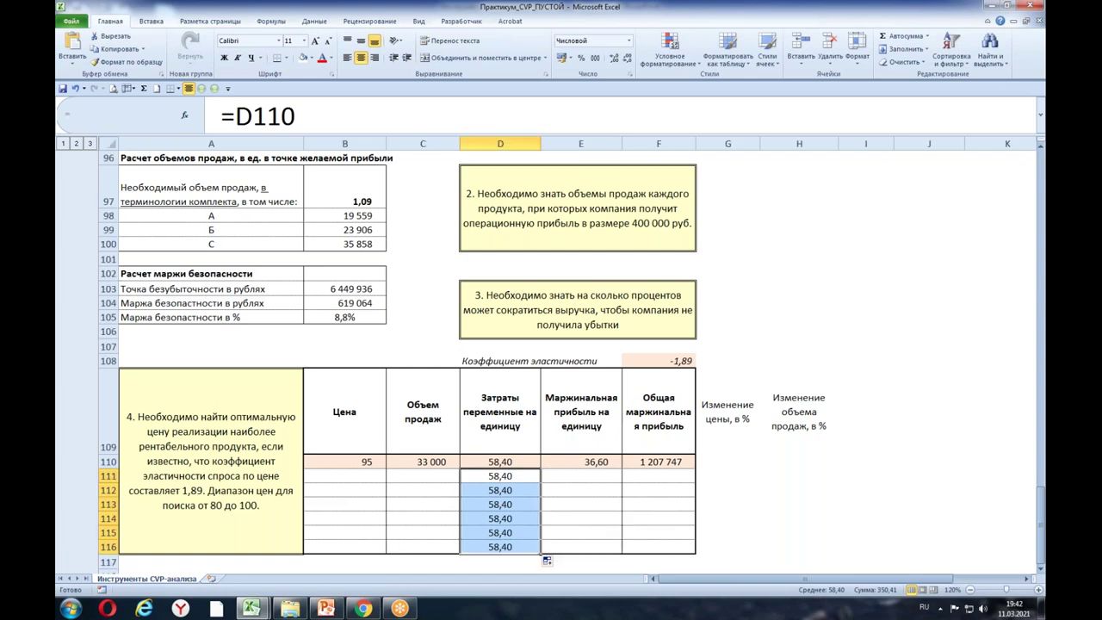
Step: Copy the contribution margin per unit formula from E110 and paste only the formula into E111:E116
left_click(596, 461)
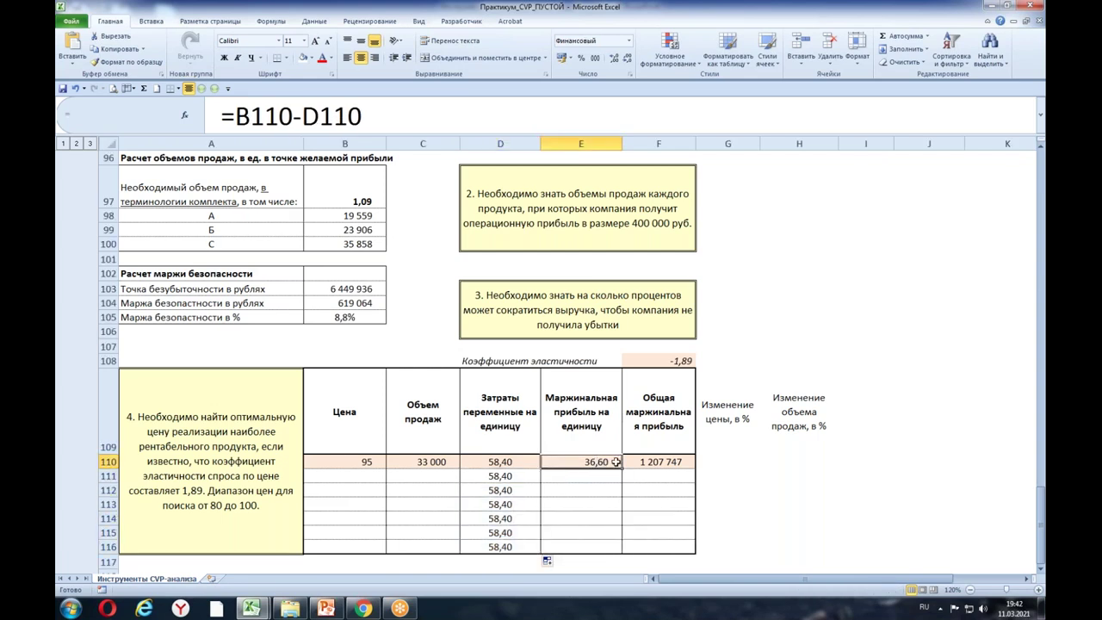
right_click(617, 466)
left_click(625, 274)
left_click_drag(599, 476, 604, 549)
right_click(604, 548)
left_click(616, 402)
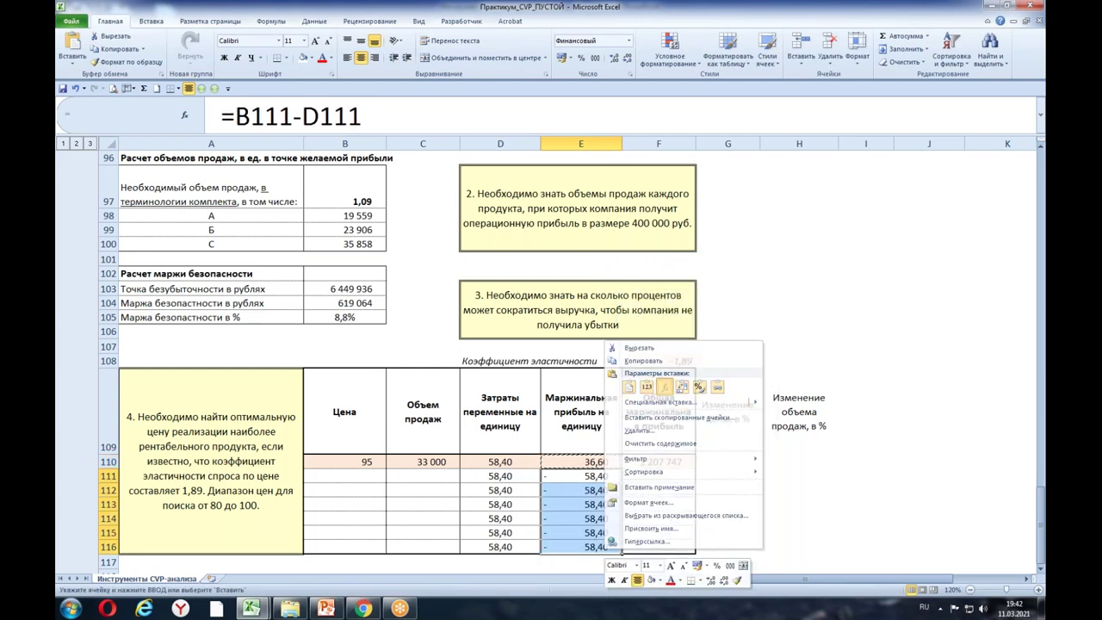
Step: Copy the total contribution margin formula from F110 and paste only the formula into F111:F116
right_click(671, 463)
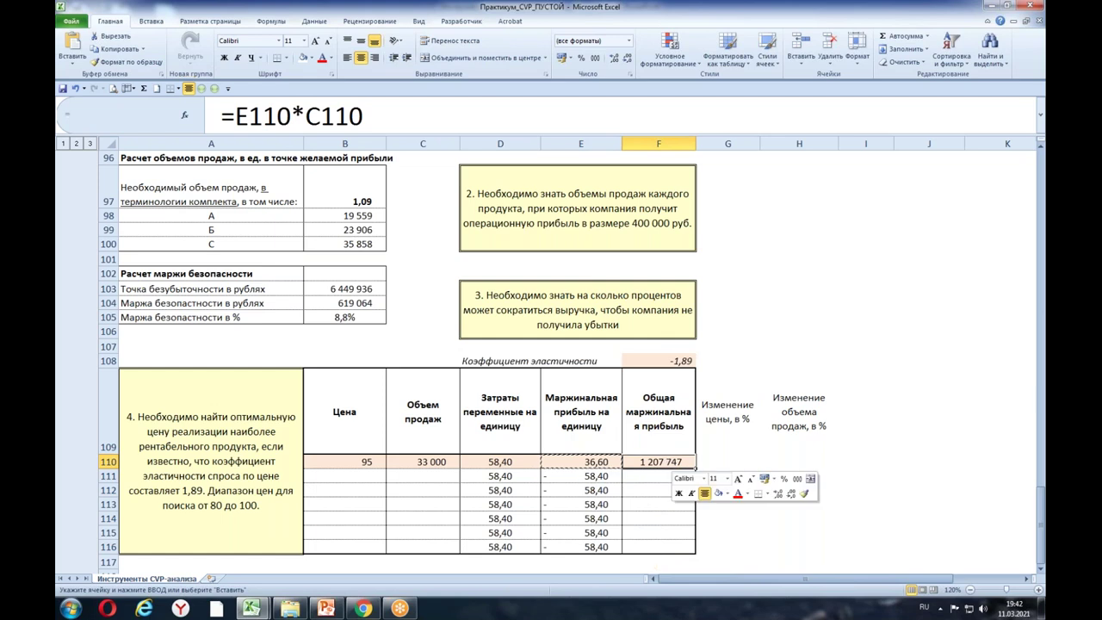
left_click(714, 275)
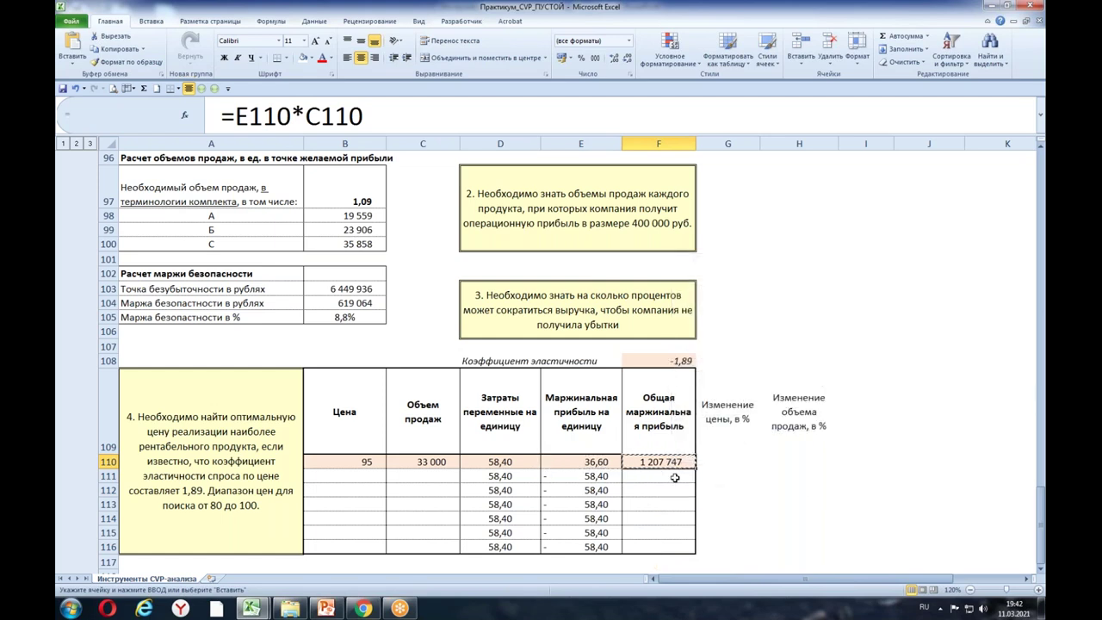
left_click_drag(675, 476, 675, 543)
right_click(675, 544)
left_click(736, 381)
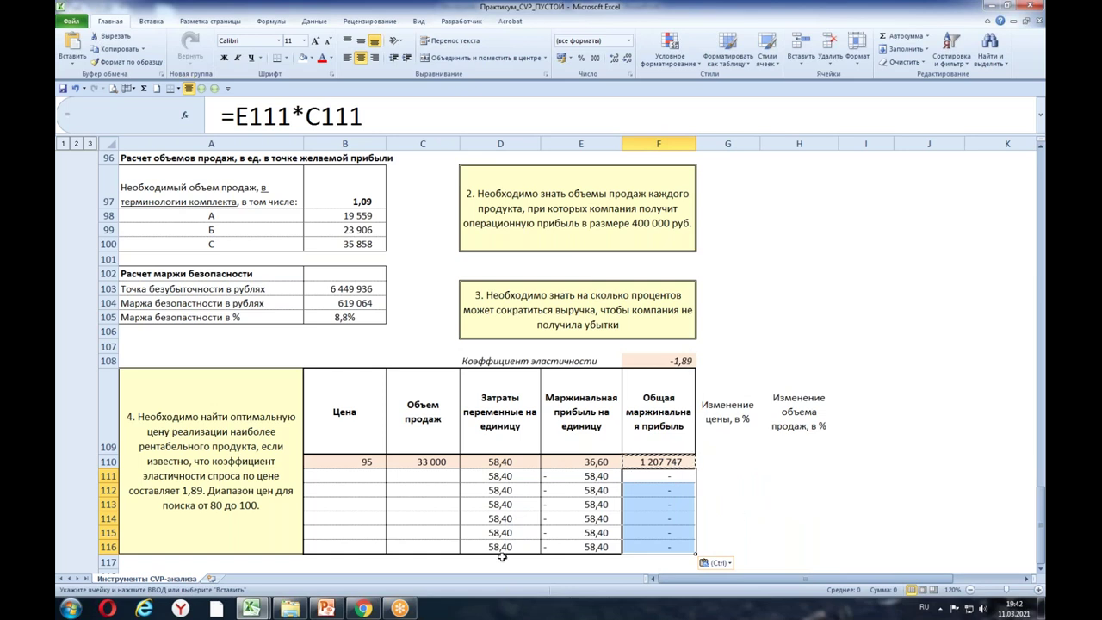
Step: Enter 96 as the first trial price in B111
left_click(339, 478)
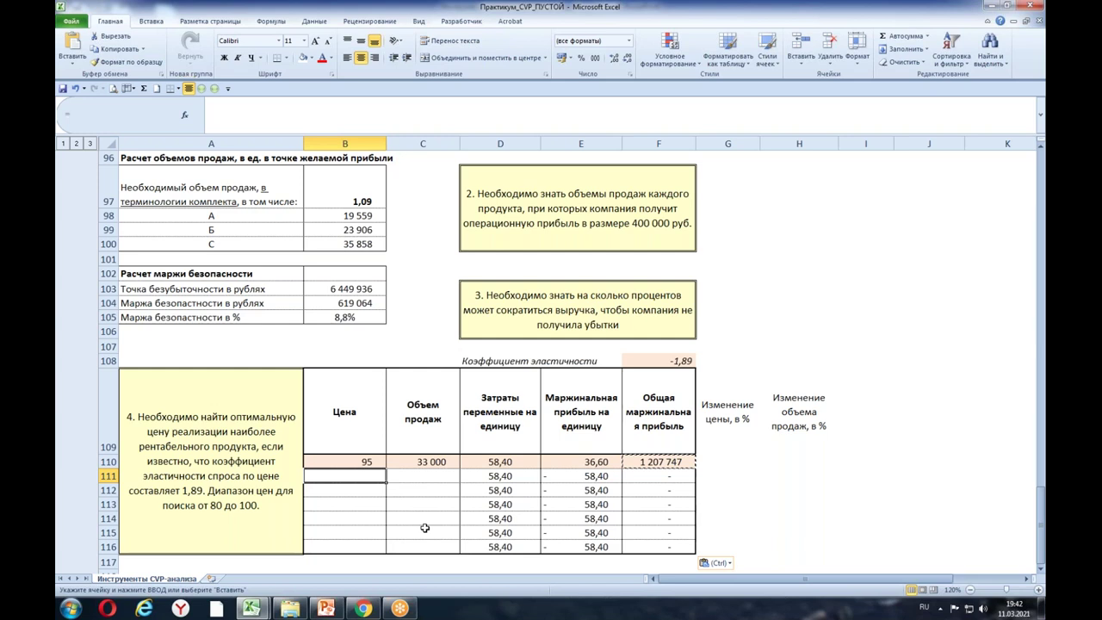
left_click(656, 365)
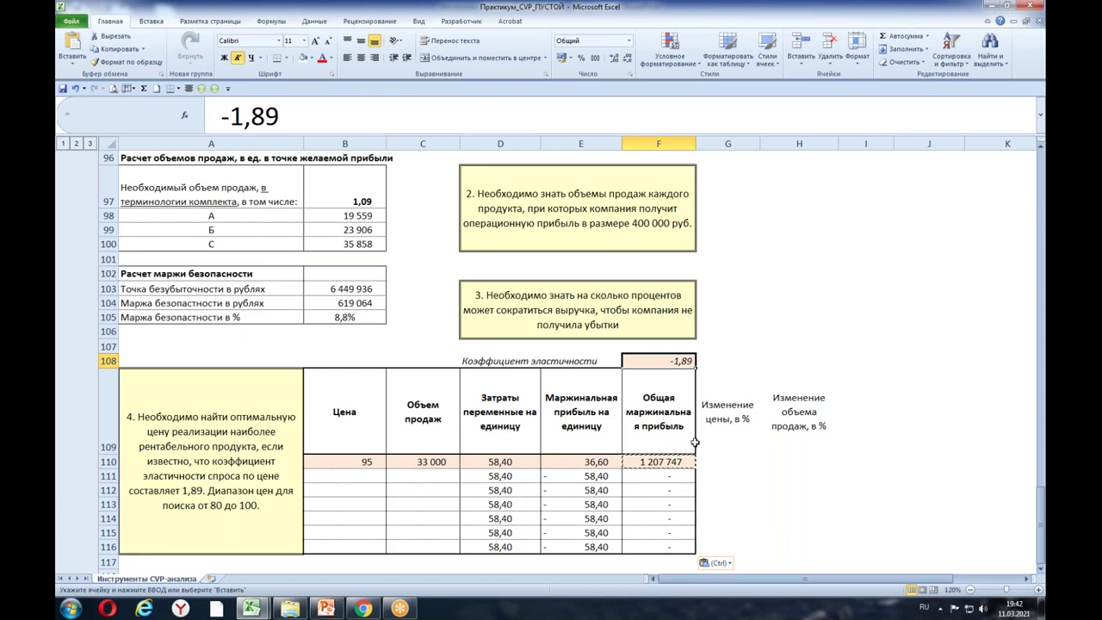
left_click(680, 463)
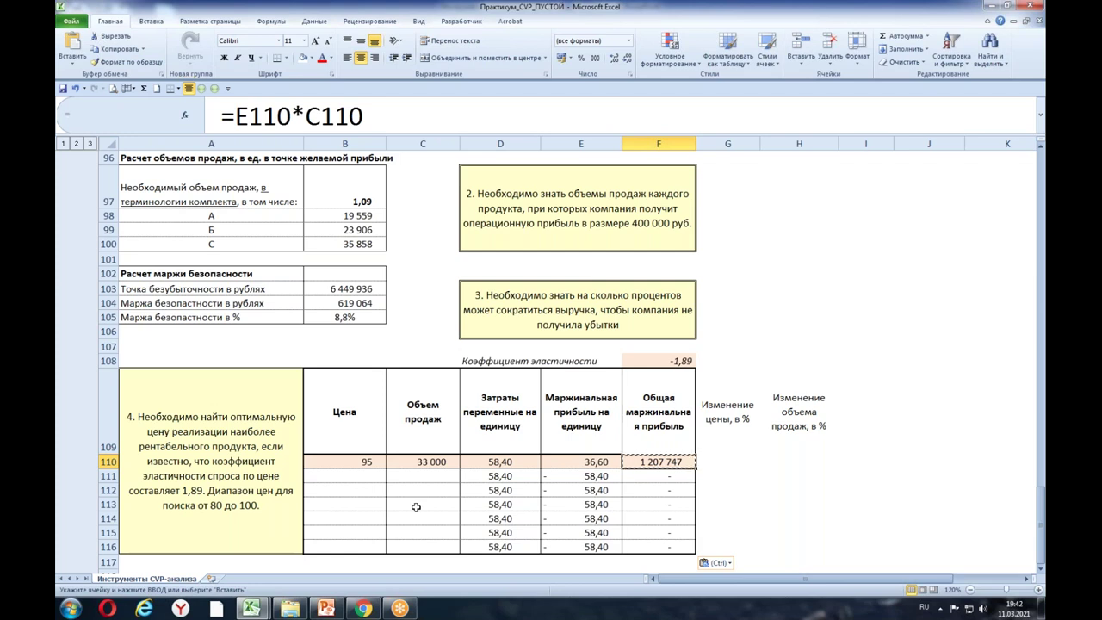
left_click(327, 483)
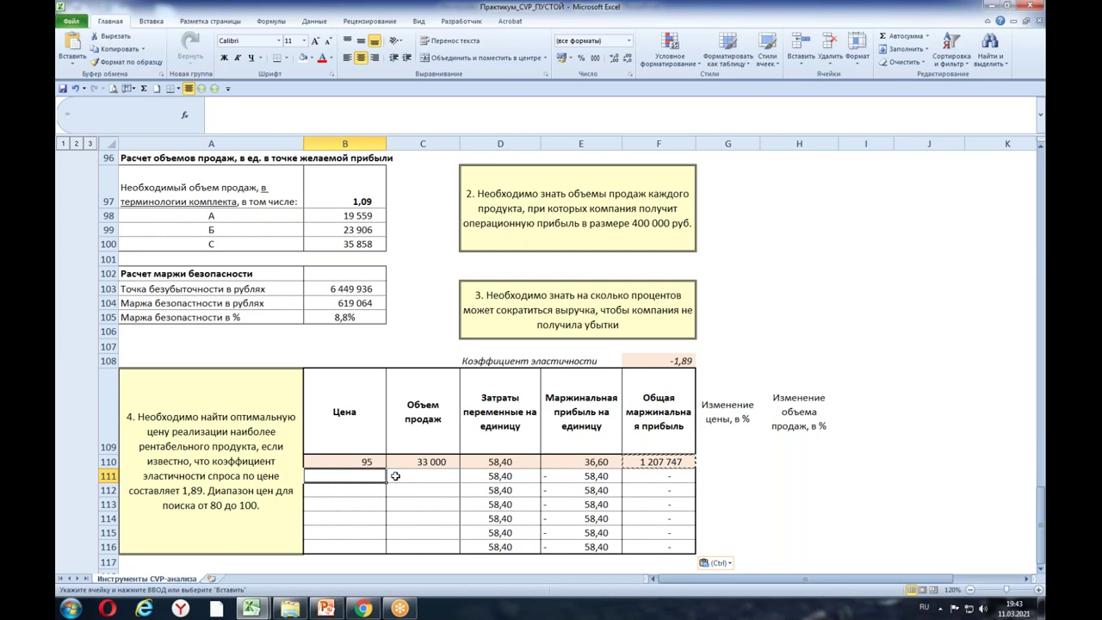
type("96")
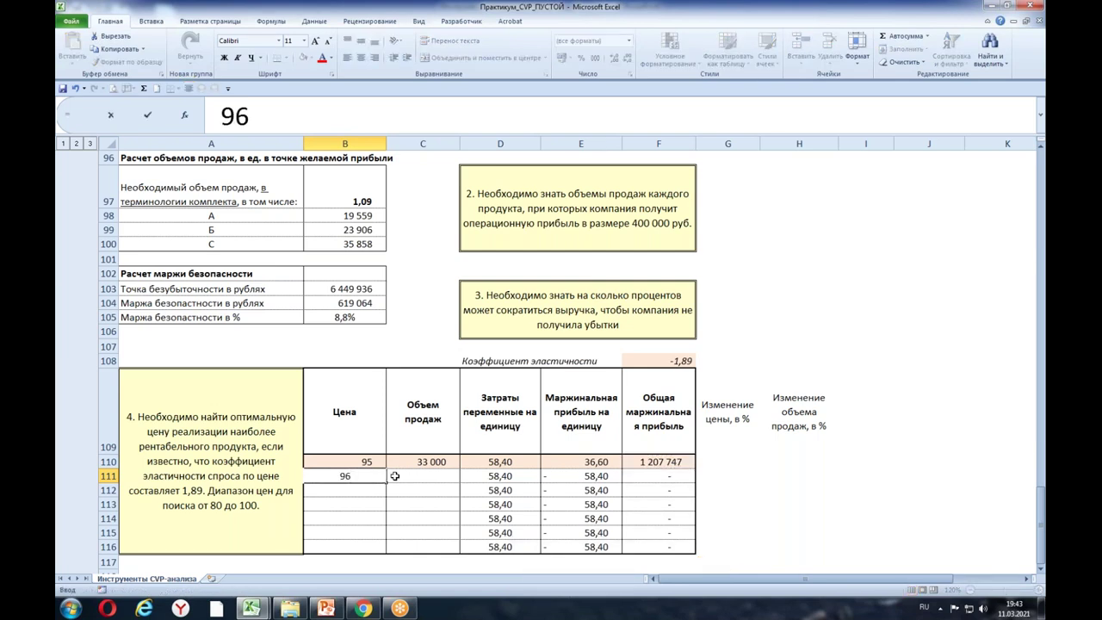
key("Return")
left_click(344, 475)
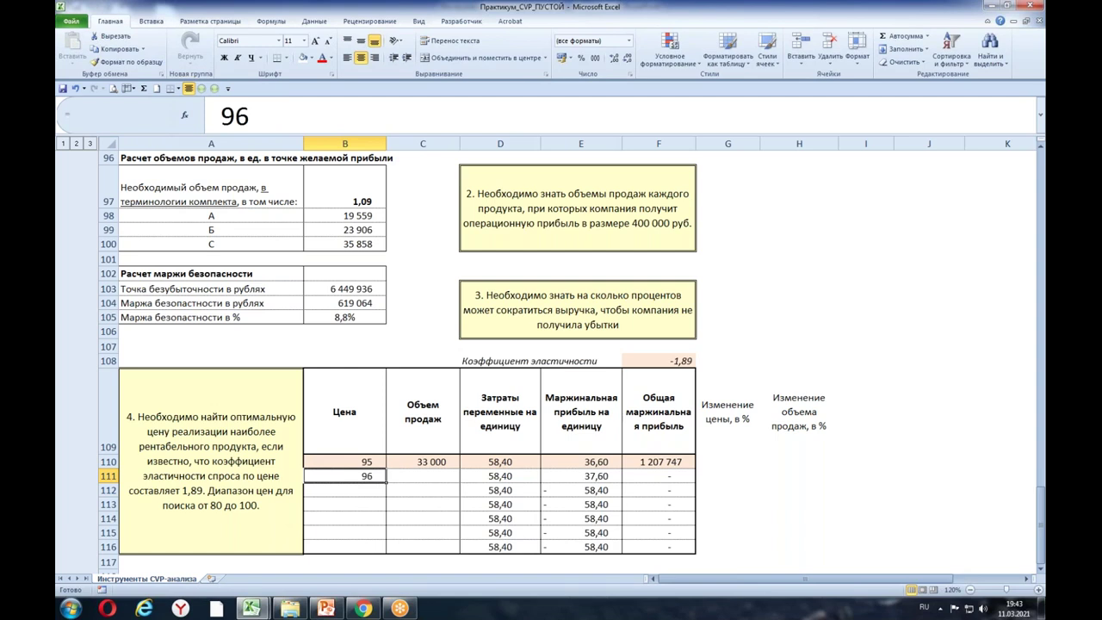
Step: Enter =B111/$B$110 in G111 to compare the trial price with the current price, keeping the B110 reference absolute
left_click(727, 477)
left_click(425, 477)
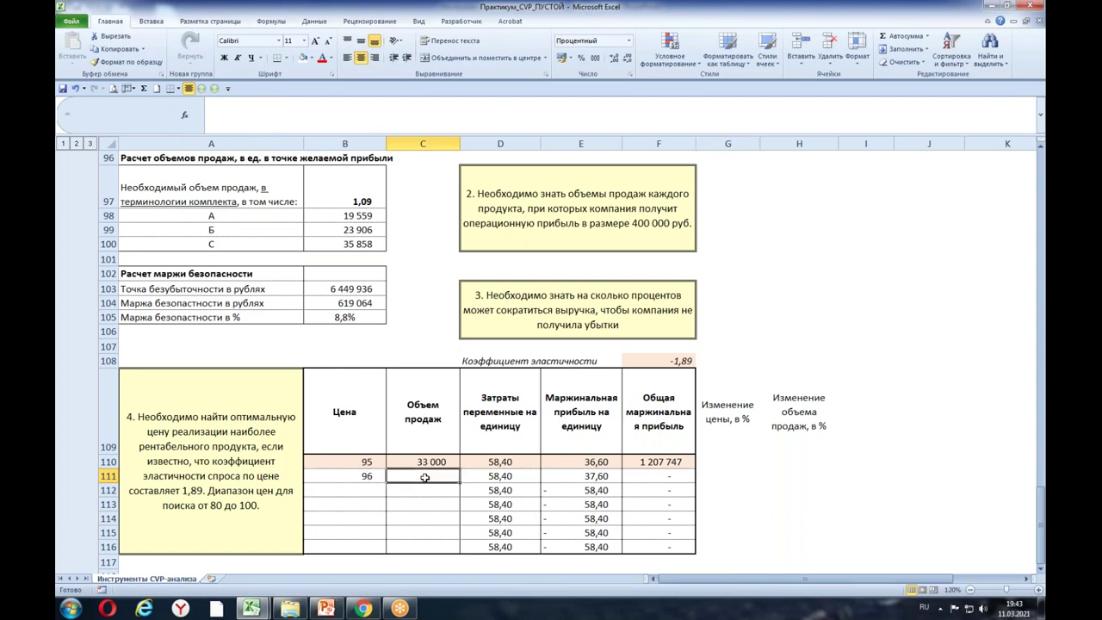
left_click(712, 475)
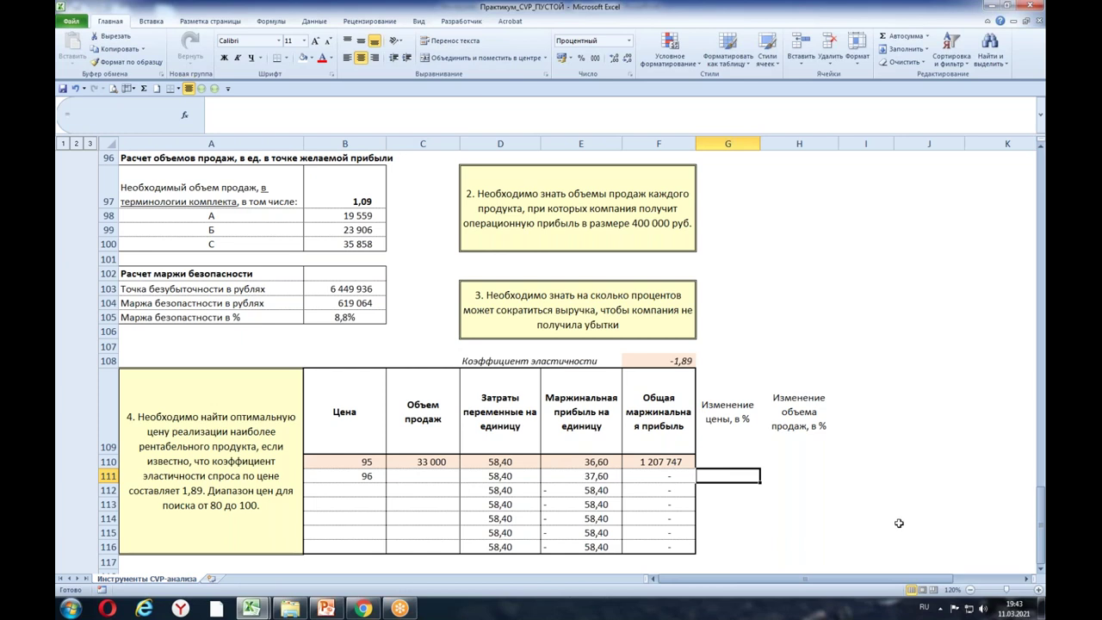
mouse_move(739, 474)
left_mouse_down()
mouse_move(776, 474)
mouse_move(733, 475)
left_mouse_up()
type("=")
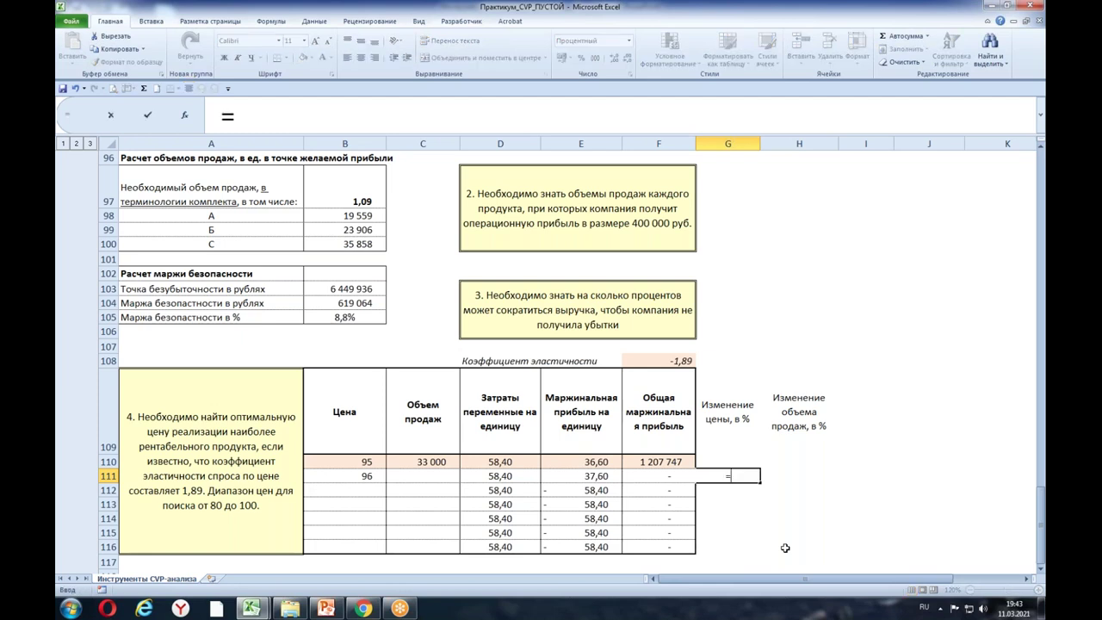
left_click(369, 477)
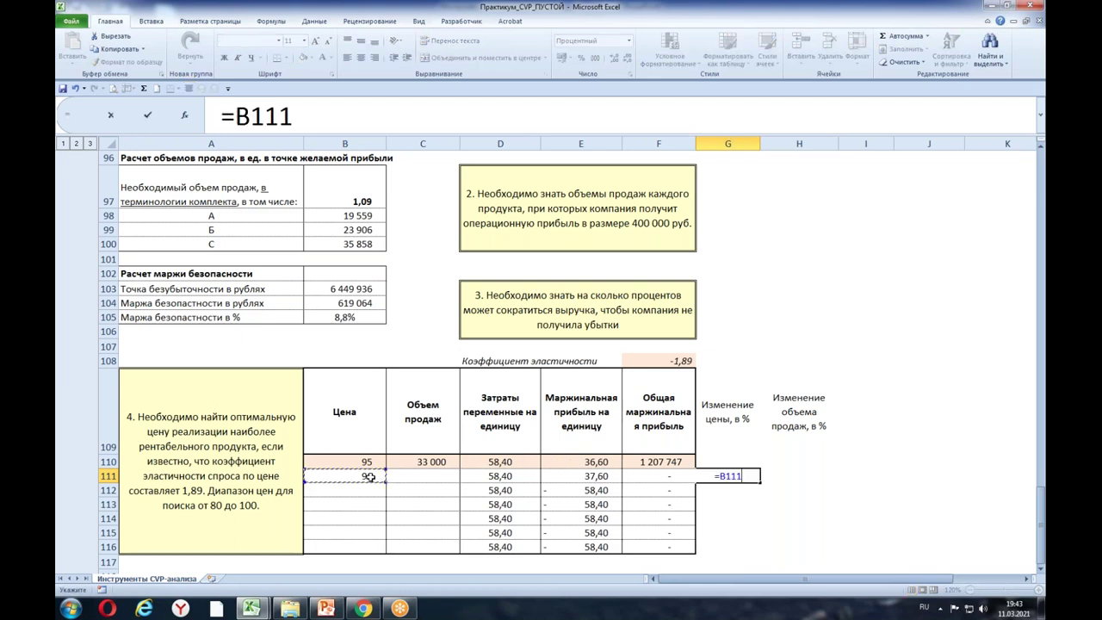
type("/")
left_click(370, 463)
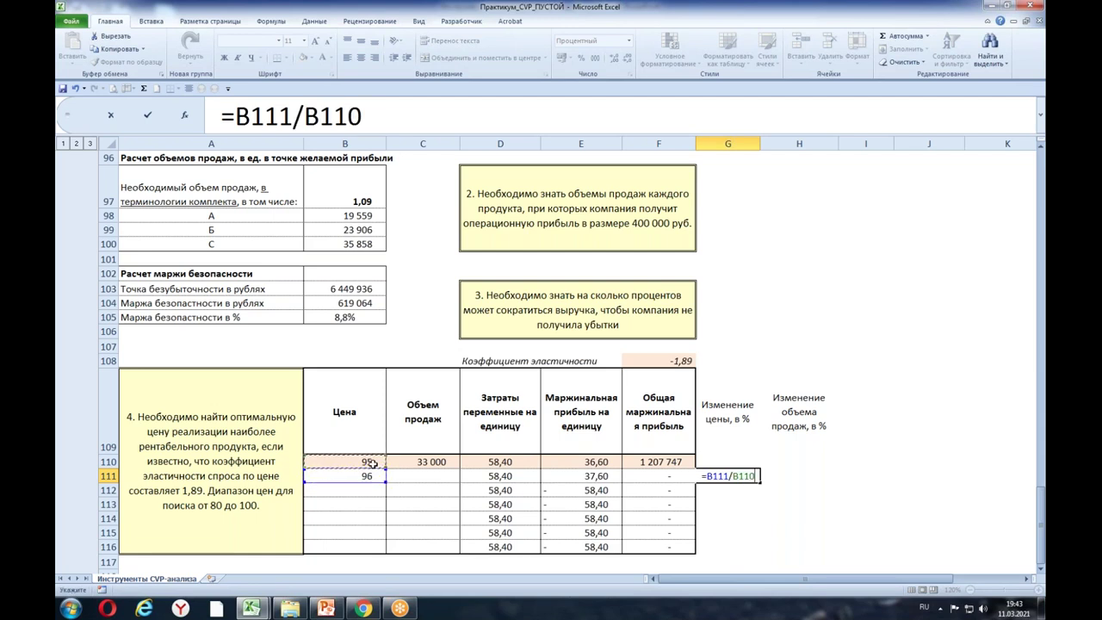
left_click(320, 109)
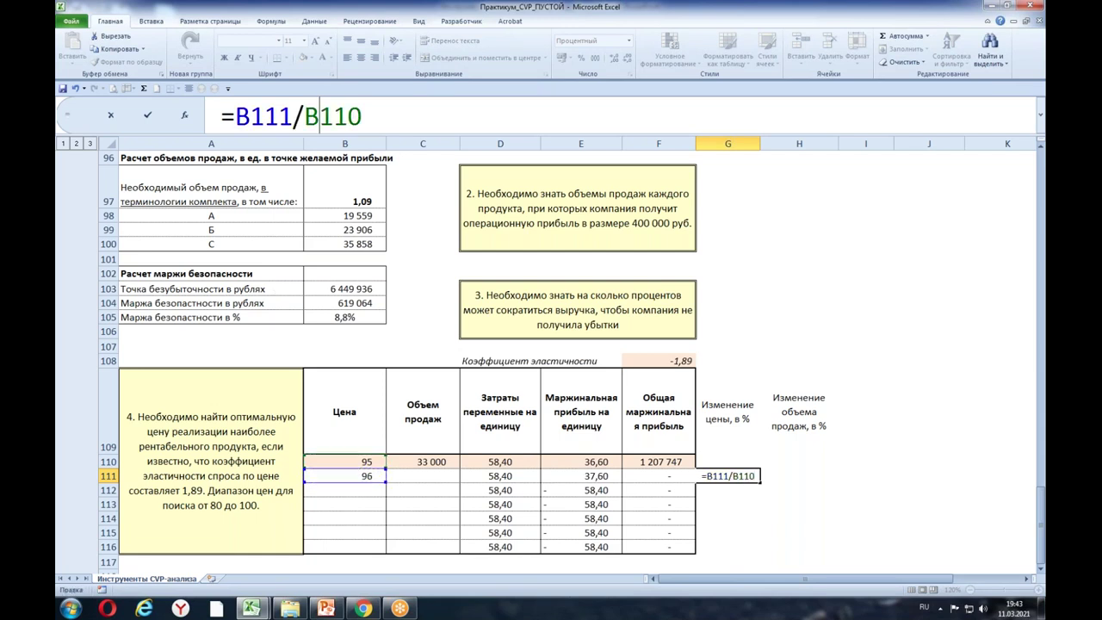
key("F4")
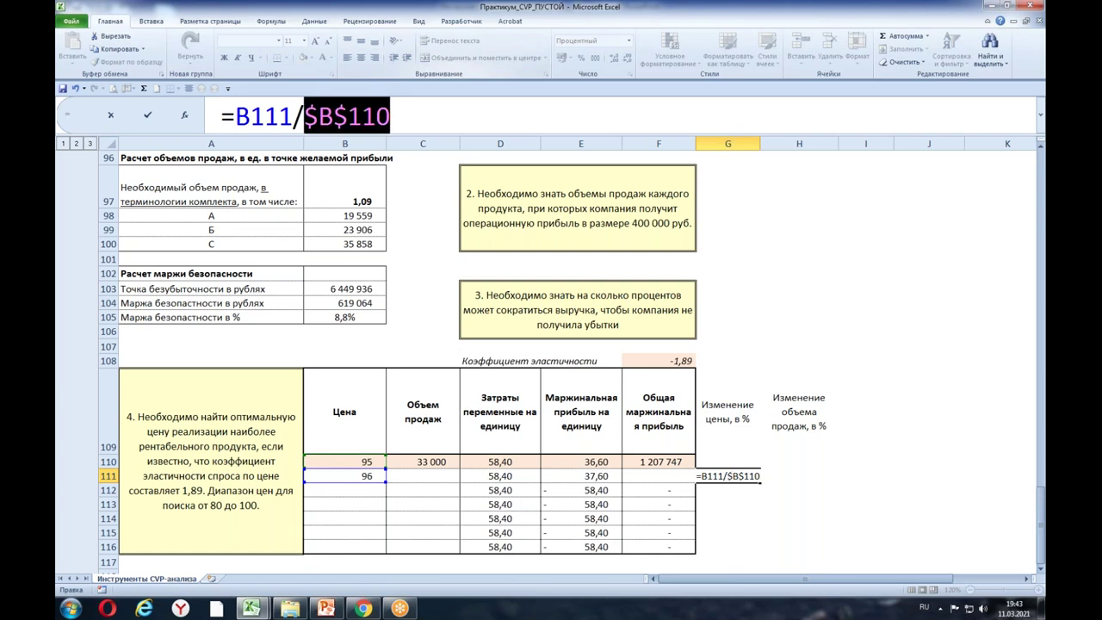
left_click(443, 113)
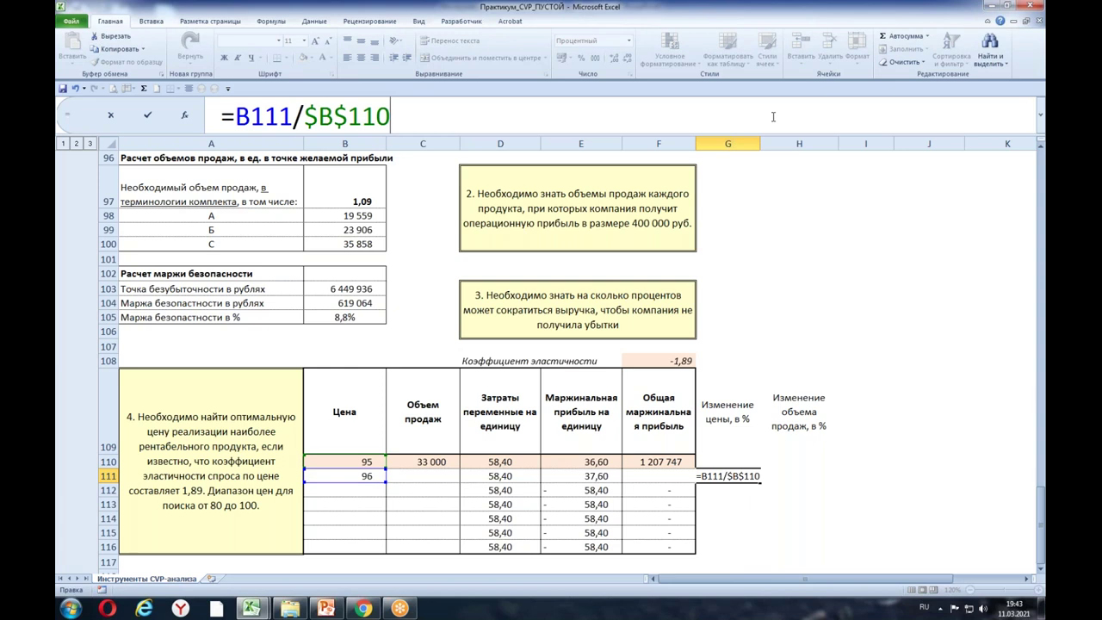
key("Return")
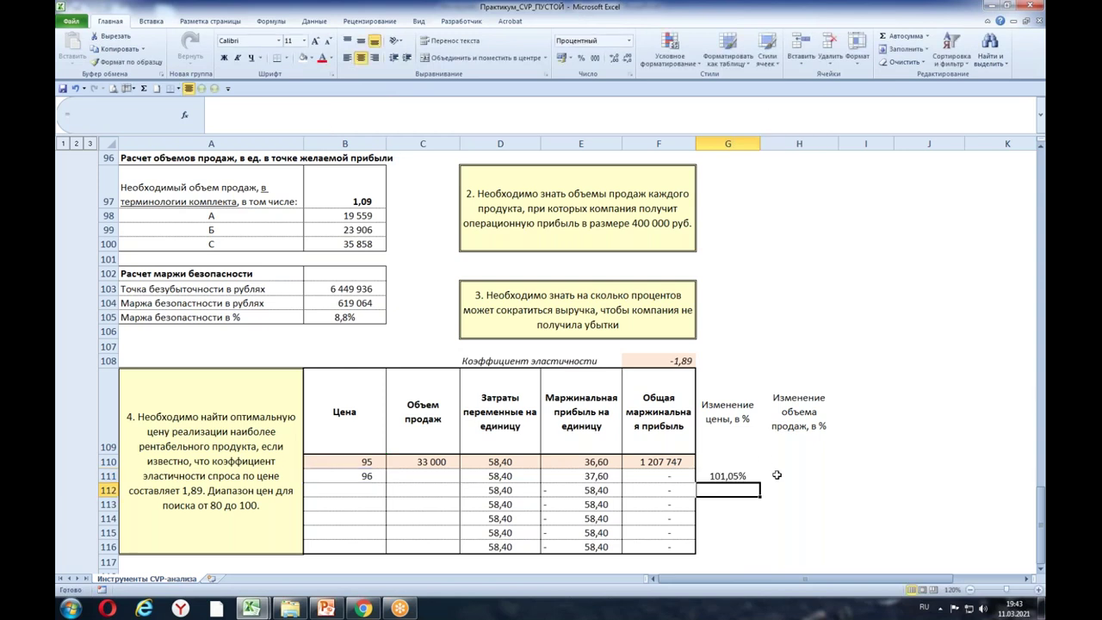
Step: Change the G111 formula to =B111/$B$110-100% so it calculates the percentage price change
left_click(728, 475)
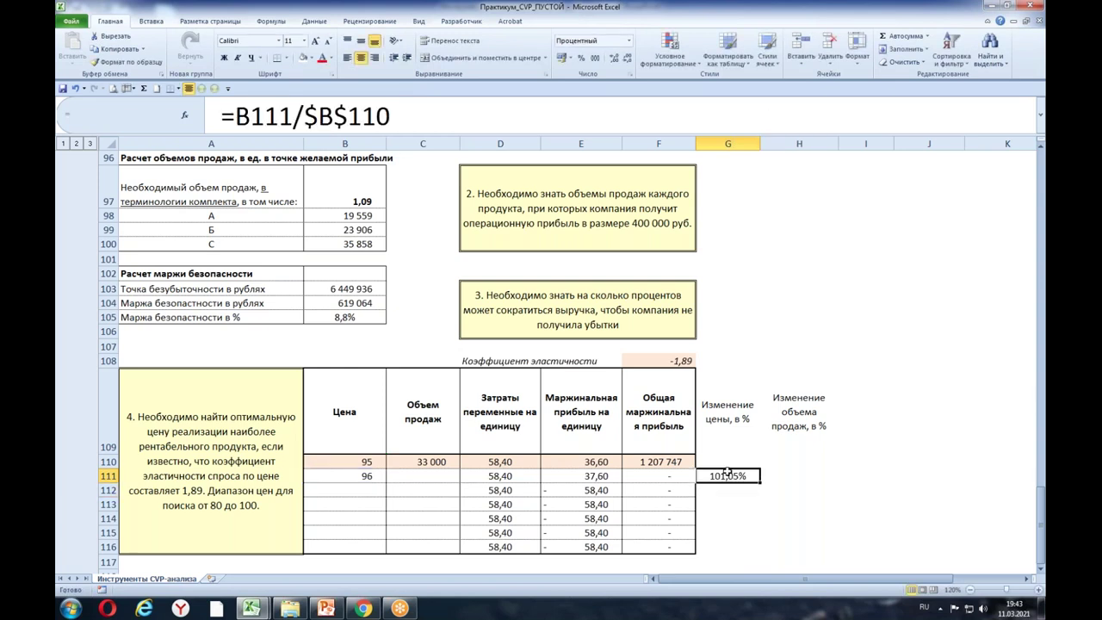
left_click(405, 114)
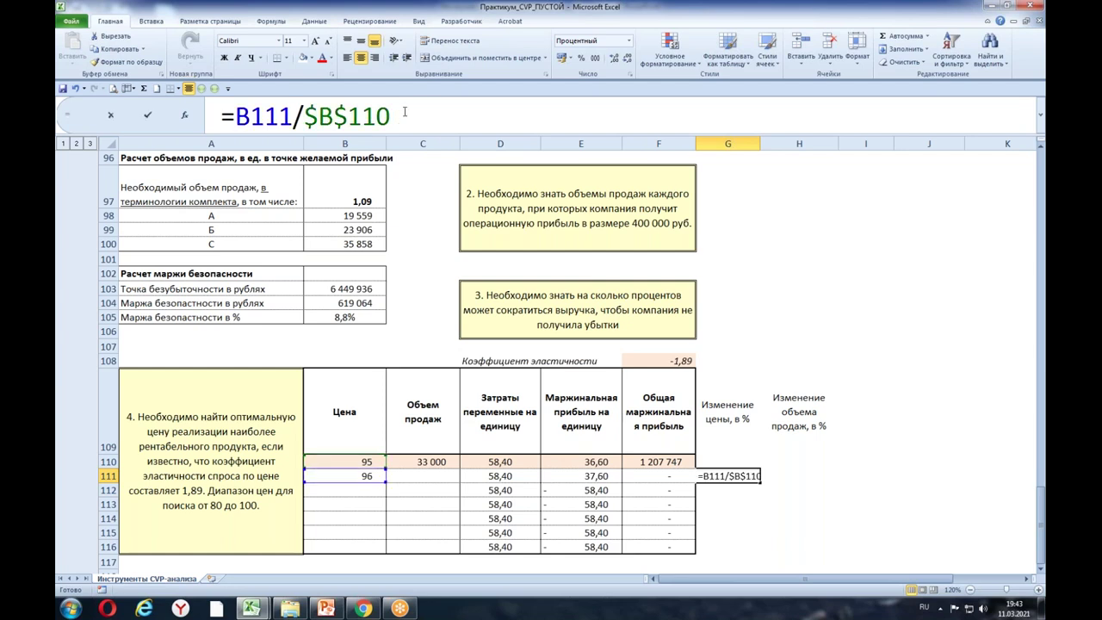
type("-")
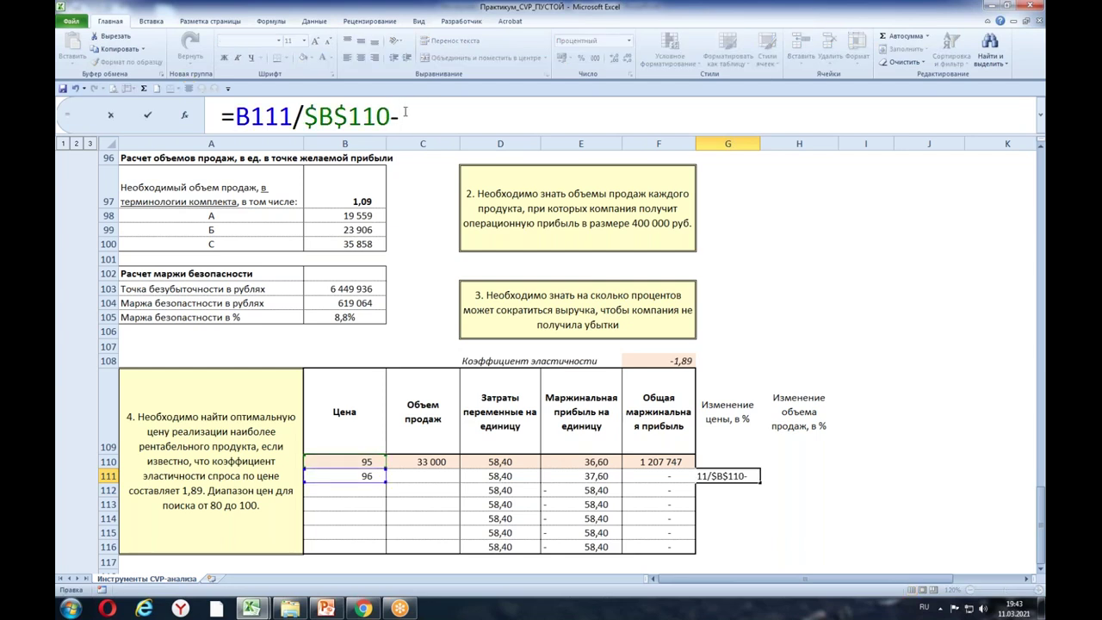
type("100%")
key("Return")
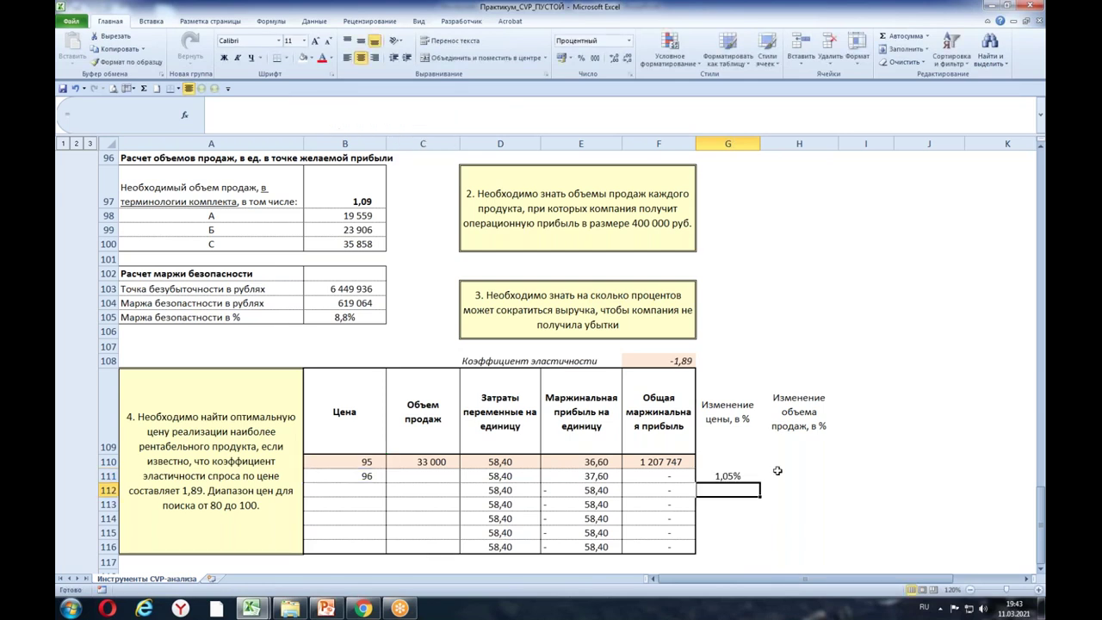
left_click(742, 476)
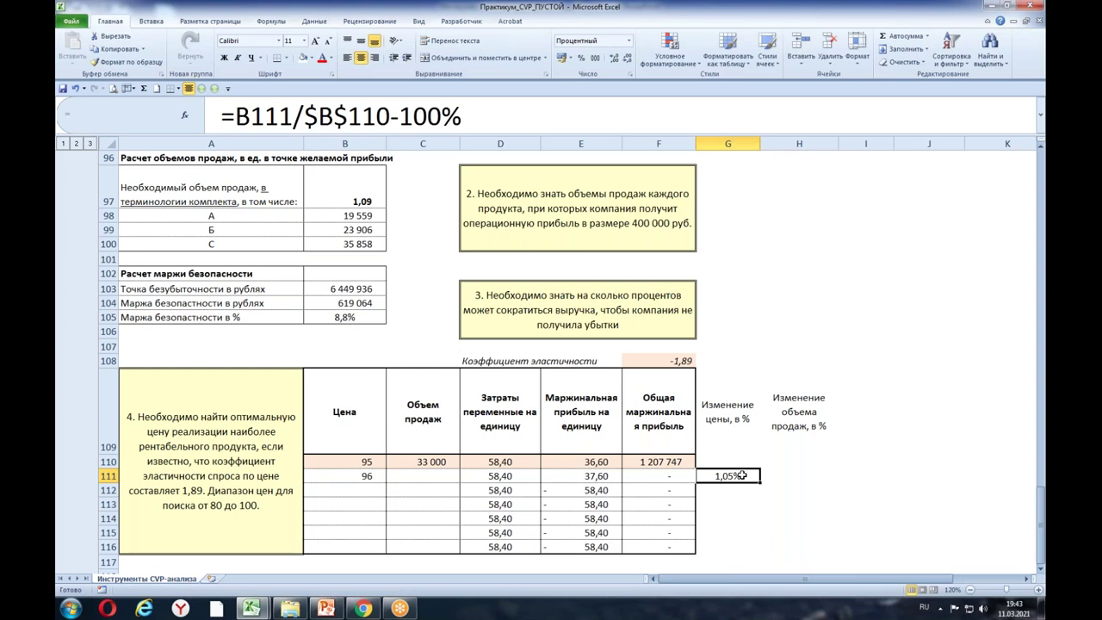
double_click(743, 476)
key("Return")
key("Return")
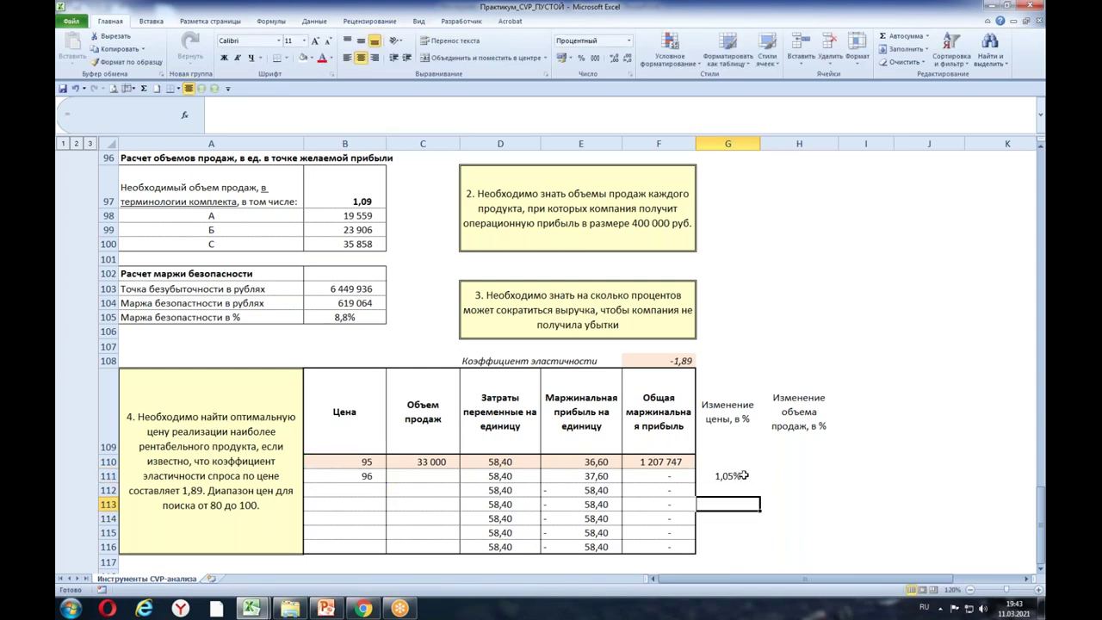
Step: Enter =G111*$F$108 in H111 to calculate the percentage change in sales volume, keeping the elasticity coefficient reference absolute
left_click(816, 472)
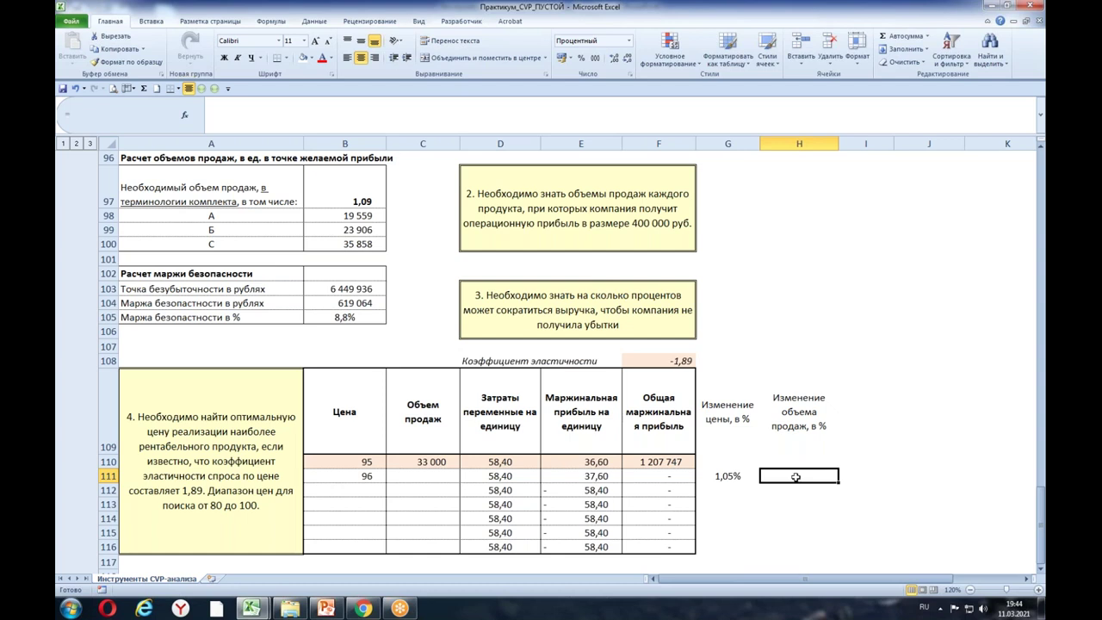
left_click(733, 475)
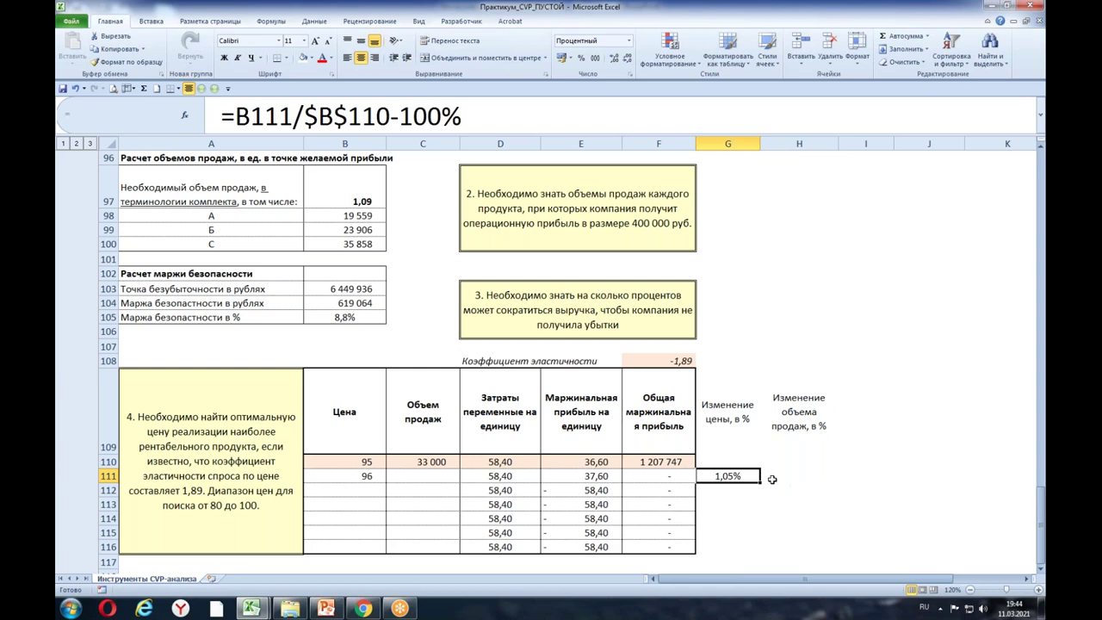
left_click(797, 473)
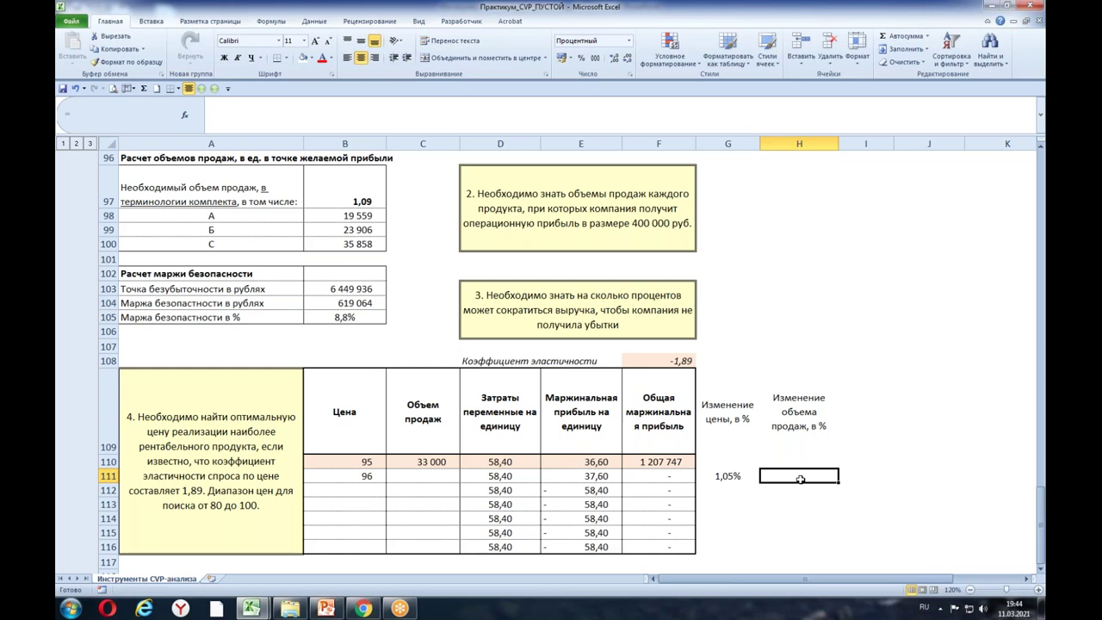
type("=")
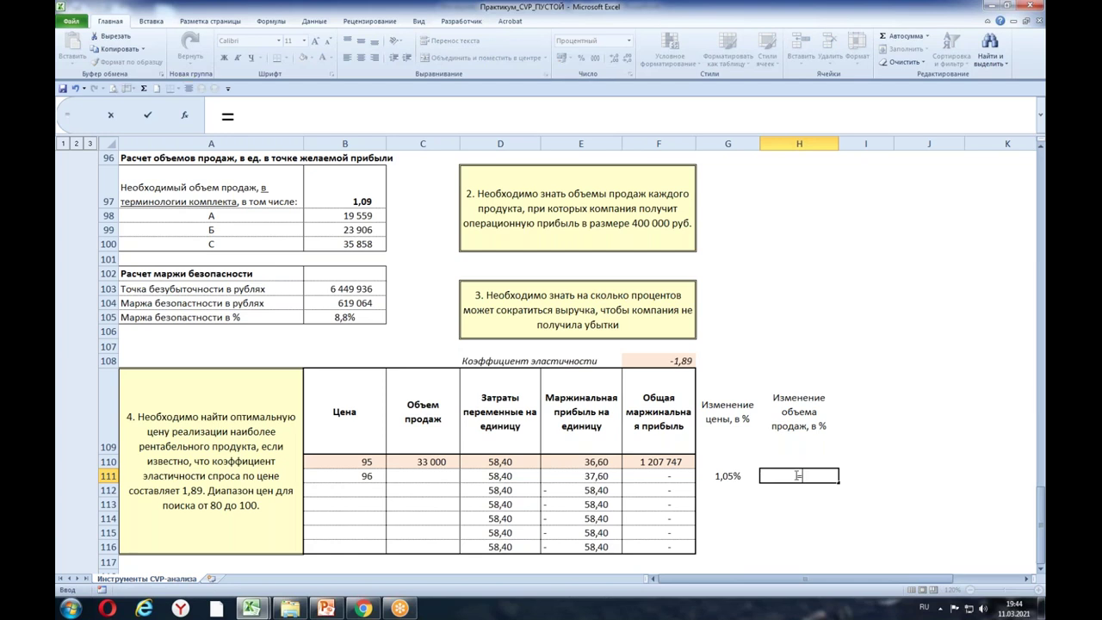
left_click(727, 476)
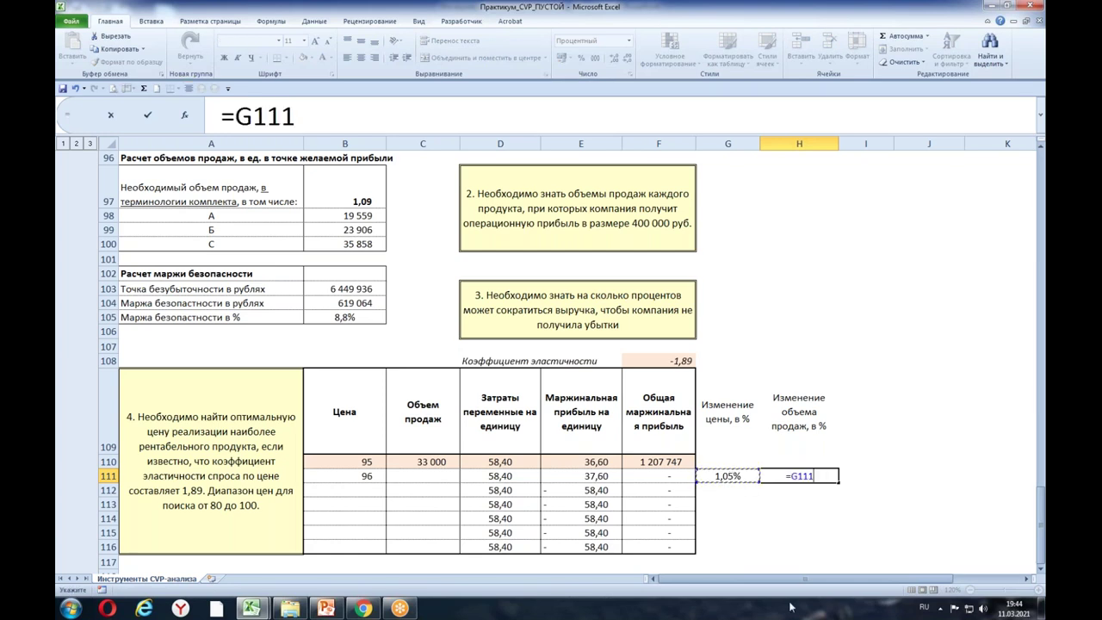
type("*")
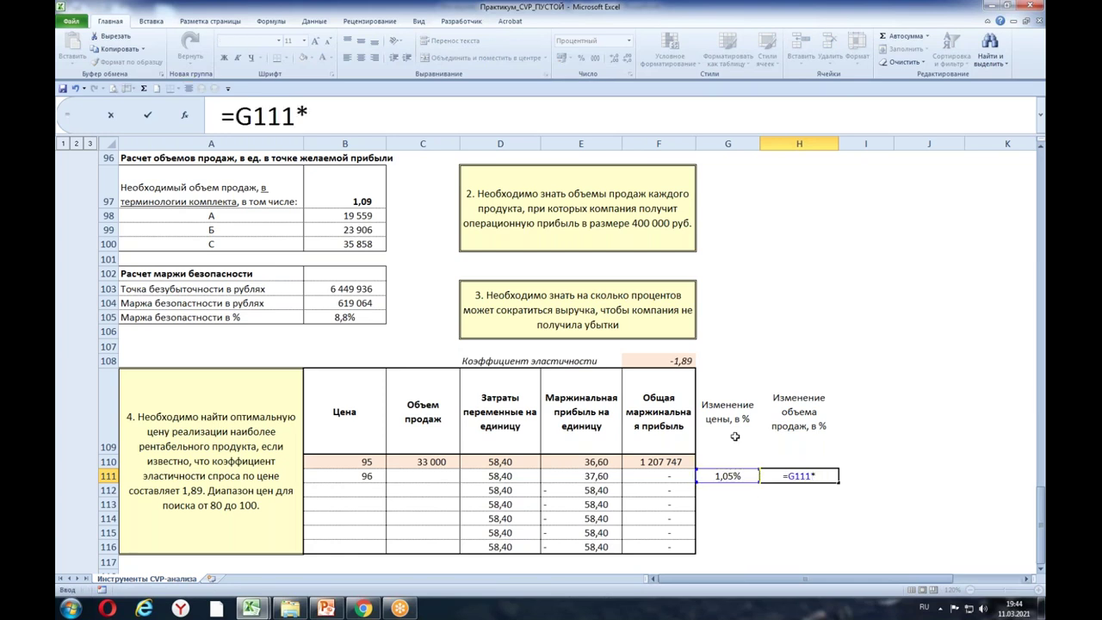
left_click(677, 360)
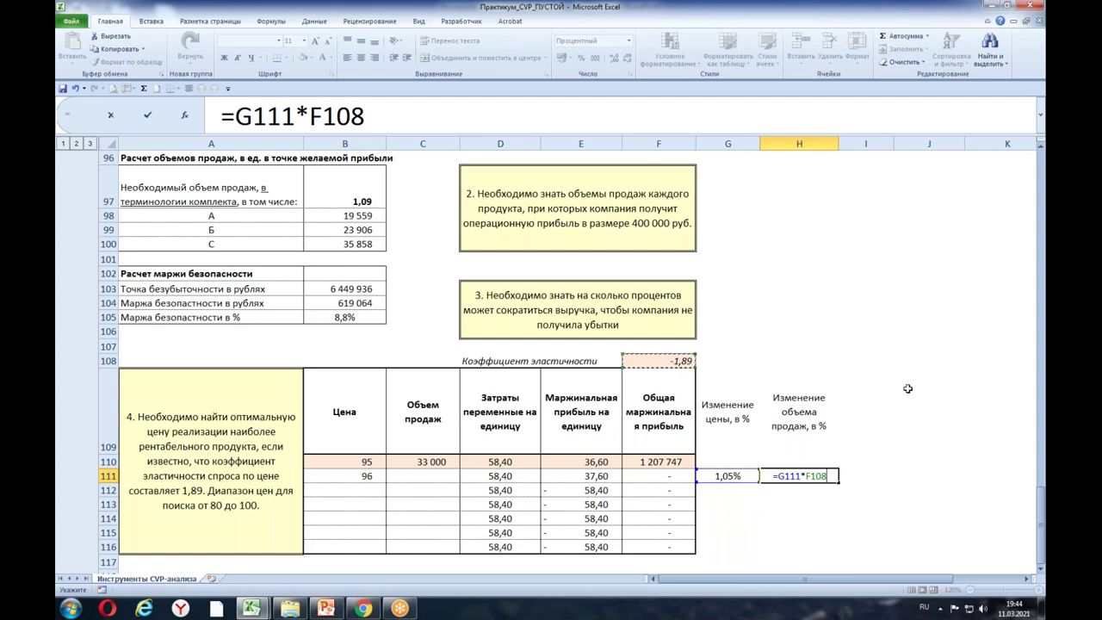
key("F4")
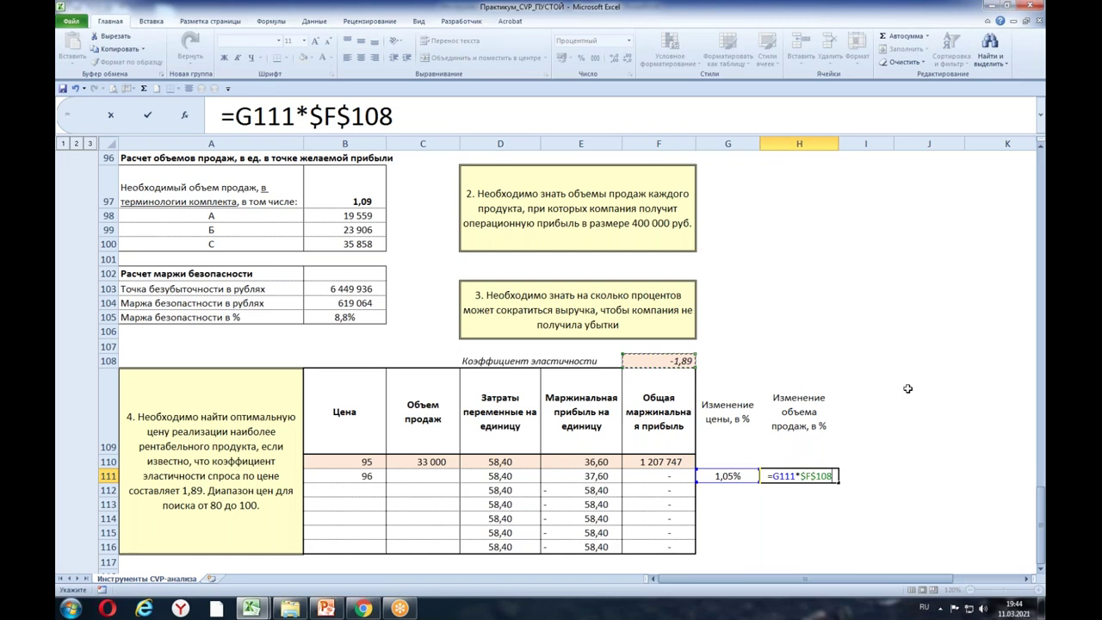
key("Return")
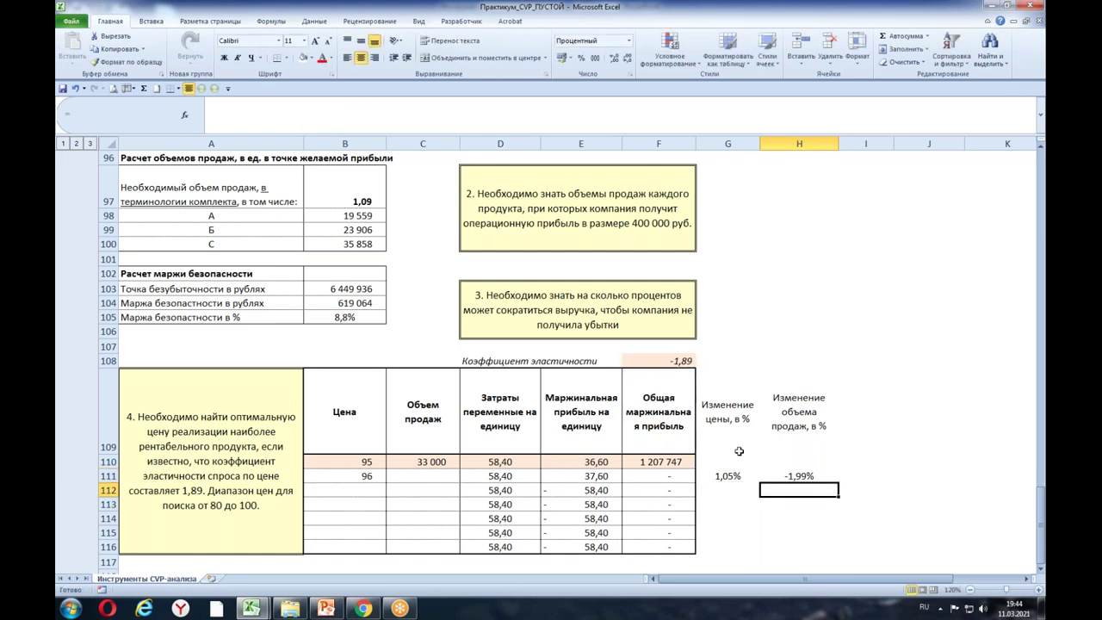
double_click(820, 475)
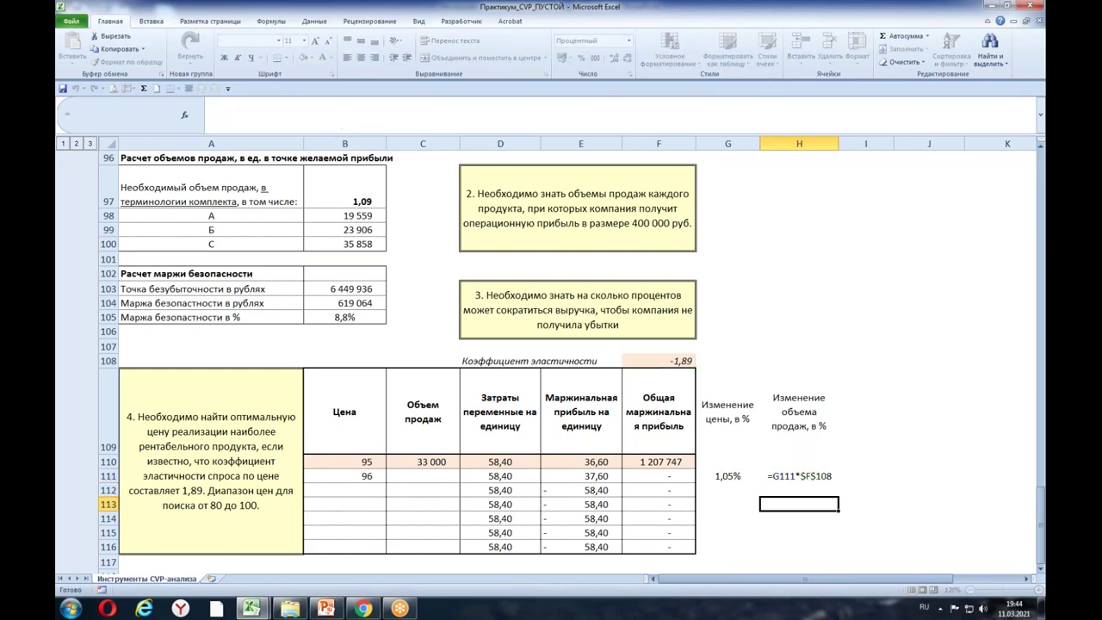
key("Escape")
Step: Reduce the displayed decimals of the elasticity coefficient in F108 and the volume change in H111 to whole numbers
left_click(659, 361)
left_click(630, 57)
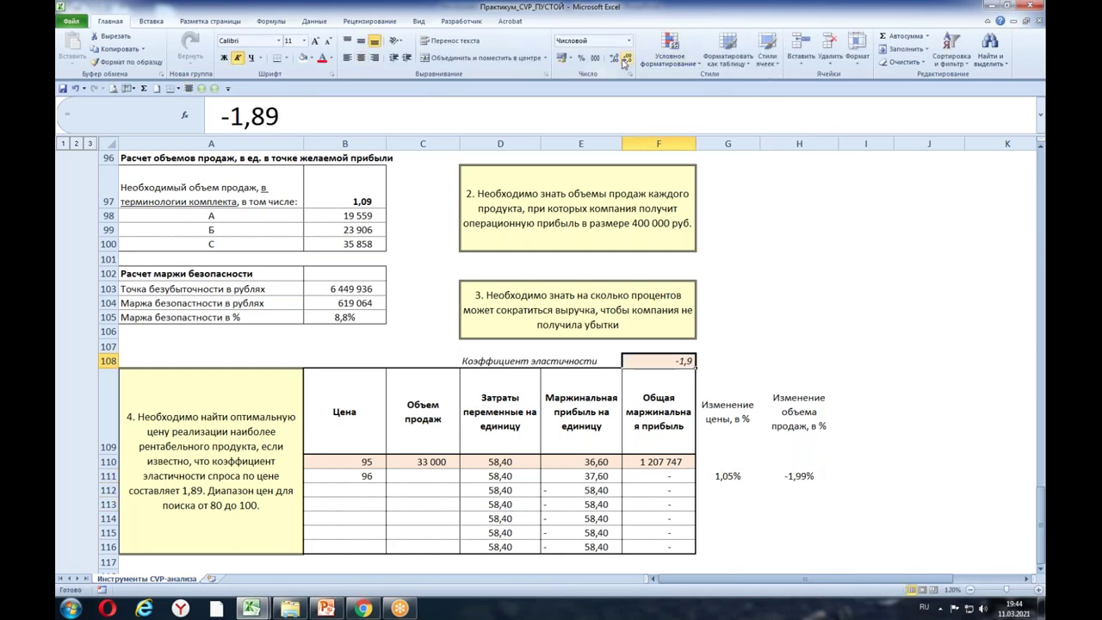
left_click(630, 57)
left_click(727, 478)
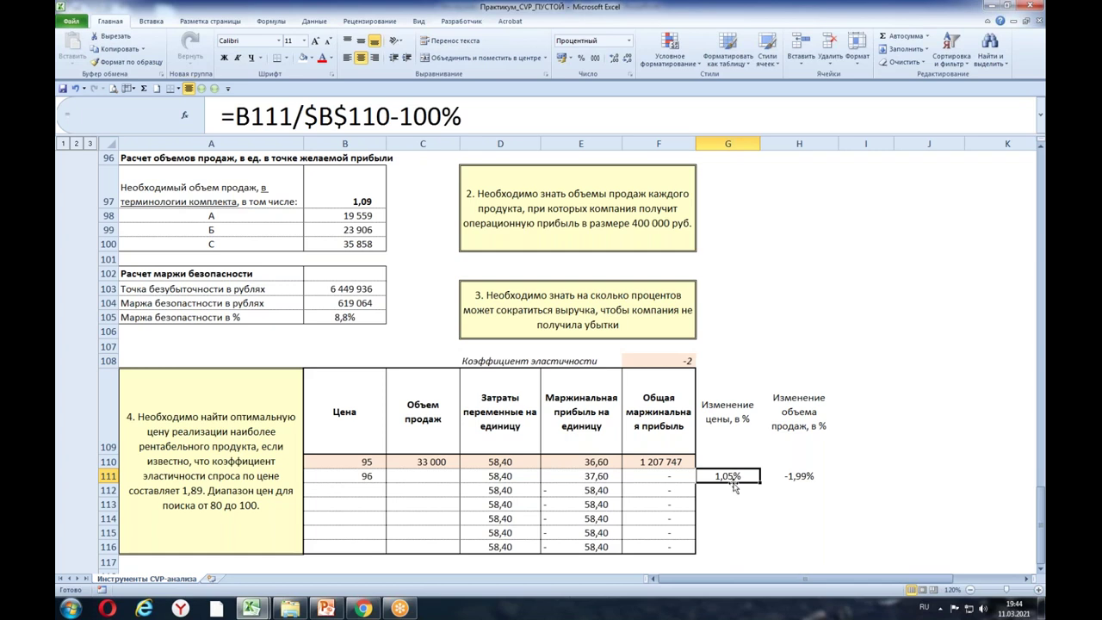
left_click(805, 473)
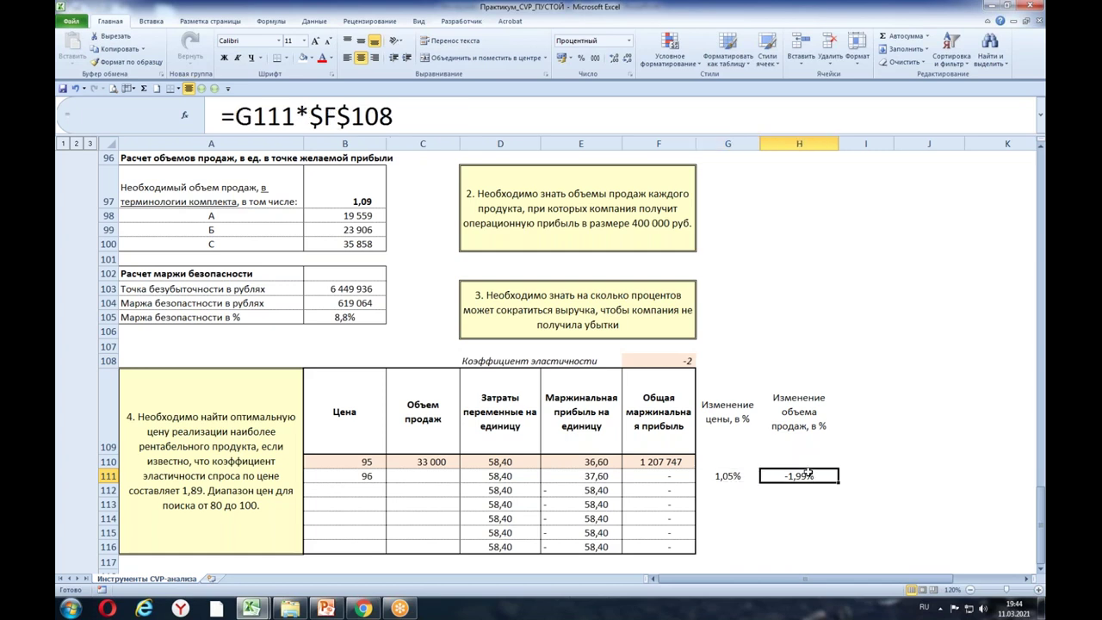
left_click(627, 59)
left_click(627, 59)
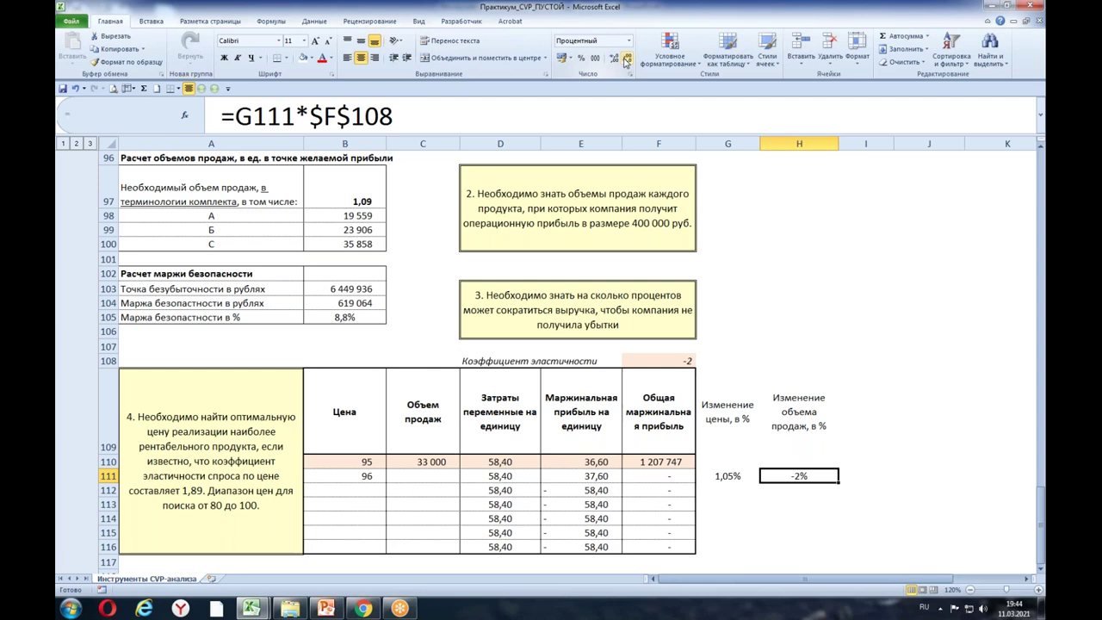
Step: Restore two decimal places in H111 and F108, and check the volume change formula in H111
left_click(614, 57)
left_click(614, 57)
left_click(658, 361)
left_click(613, 58)
left_click(612, 58)
left_click(730, 475)
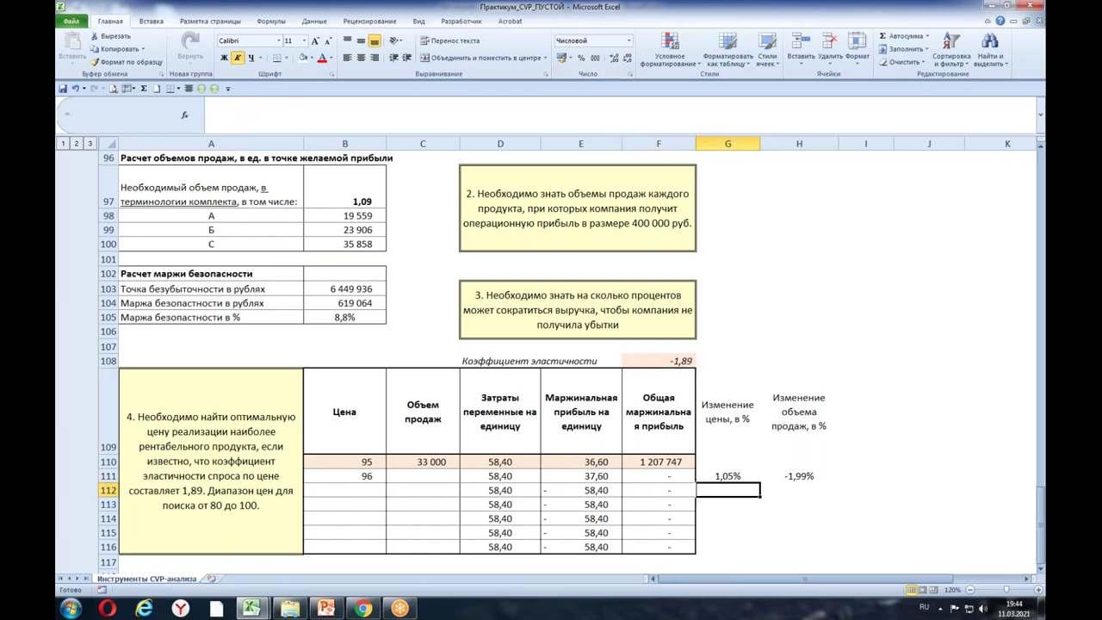
left_click(810, 476)
double_click(810, 476)
key("Escape")
Step: Enter =$C$110*(100%+H111) in C111 to calculate the sales volume at the trial price, and review the formula
left_click(454, 480)
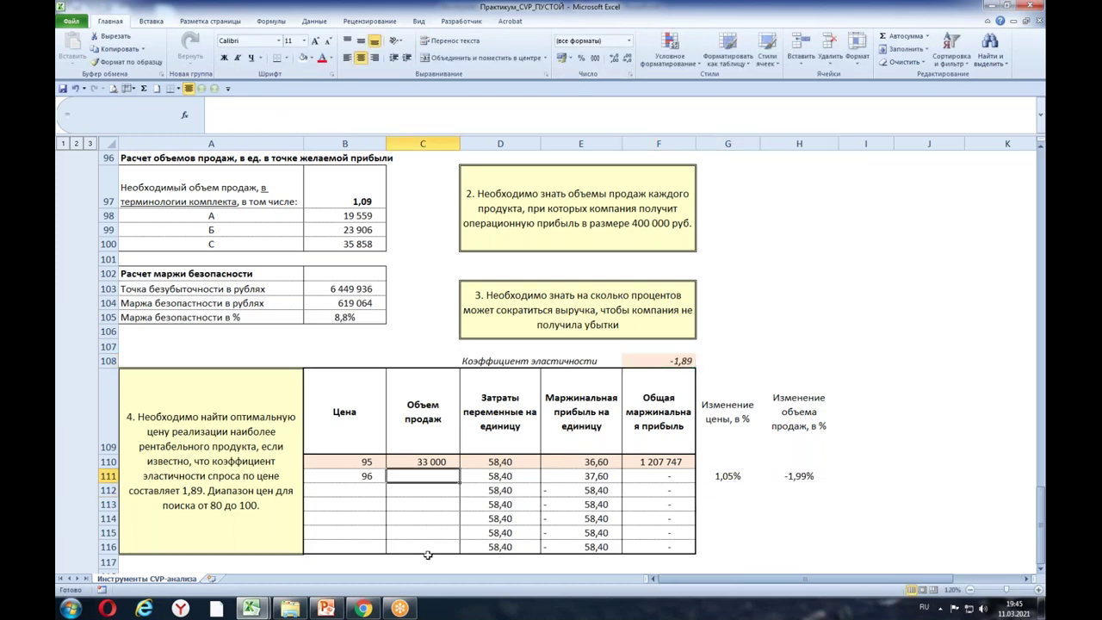
type("=")
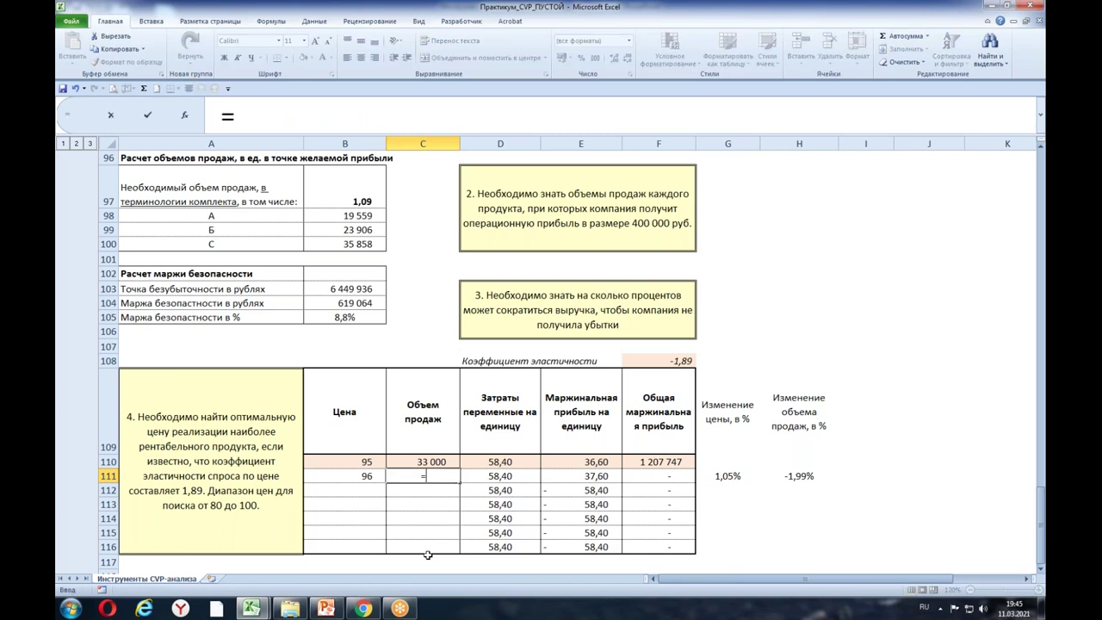
left_click(455, 462)
key("F4")
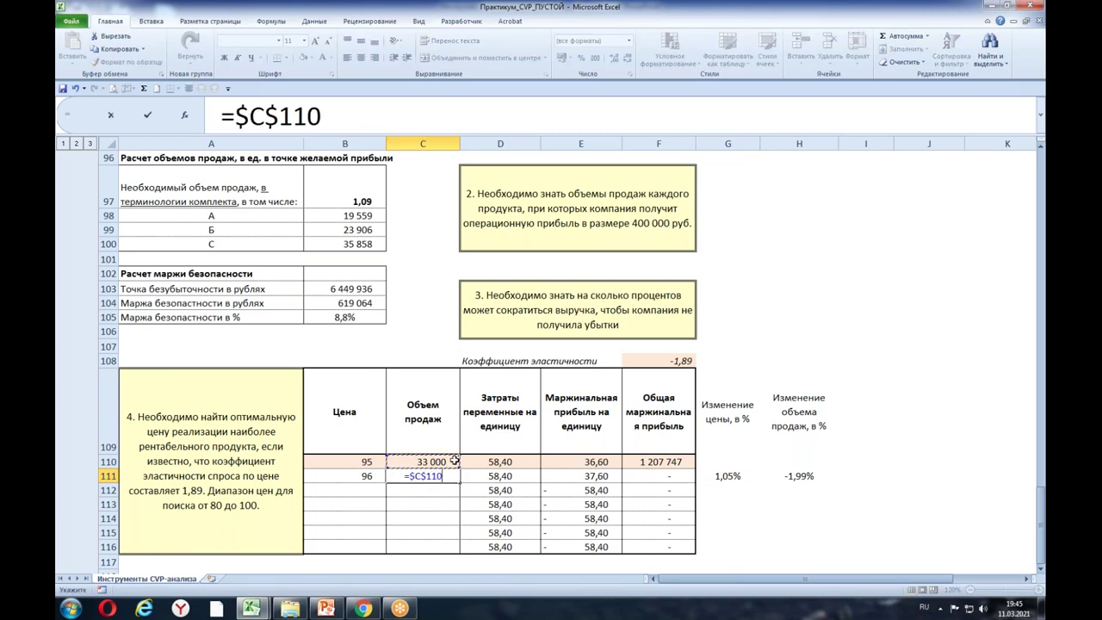
type("*")
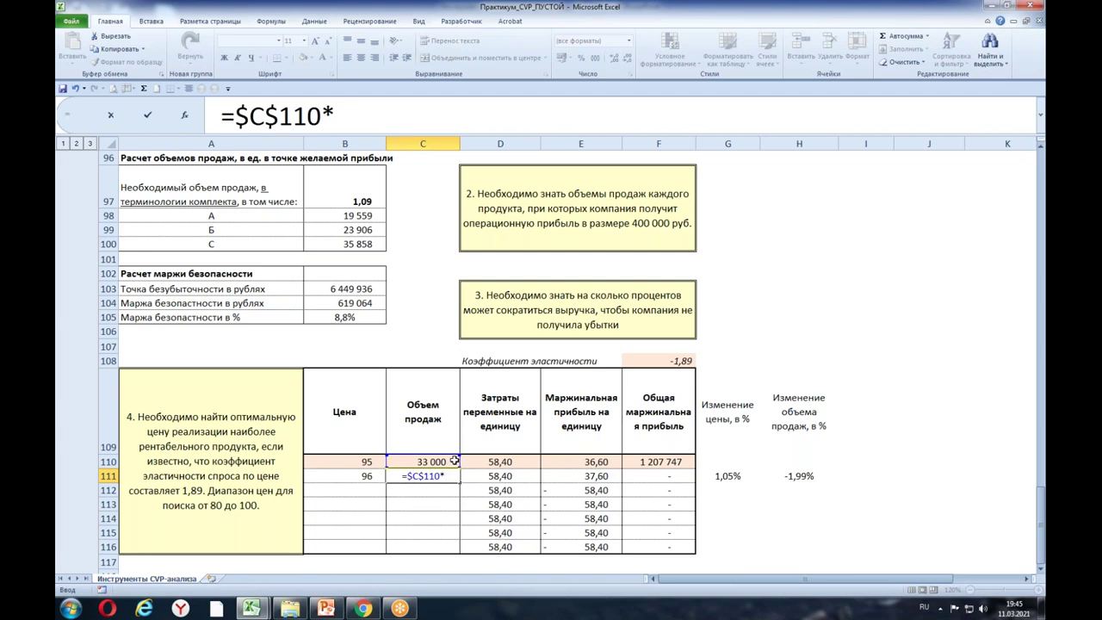
type("()")
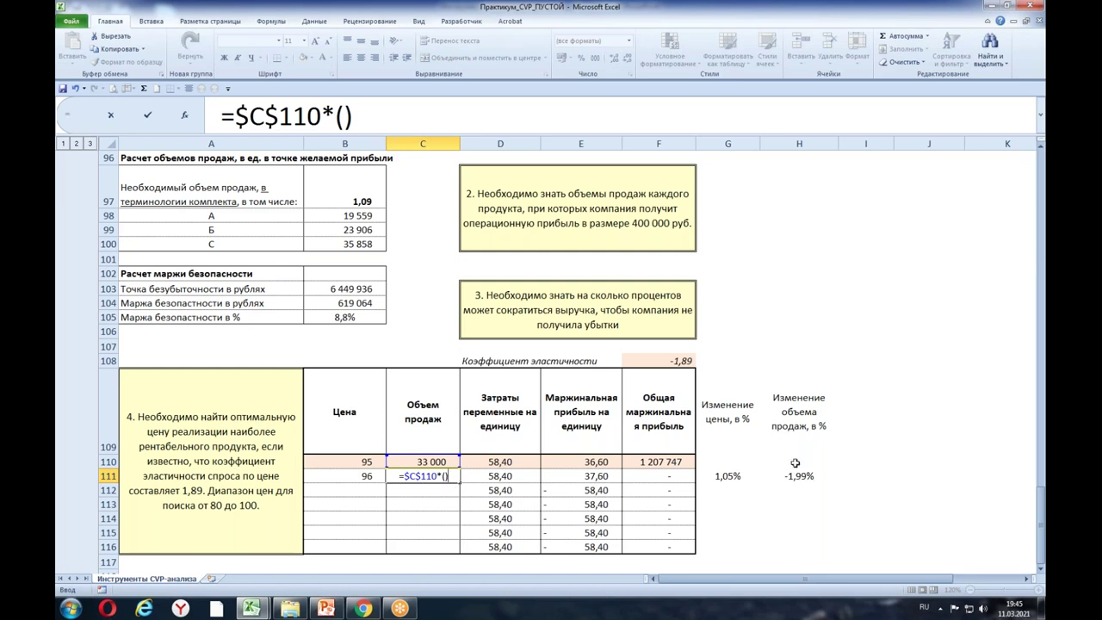
key("F2")
type("100")
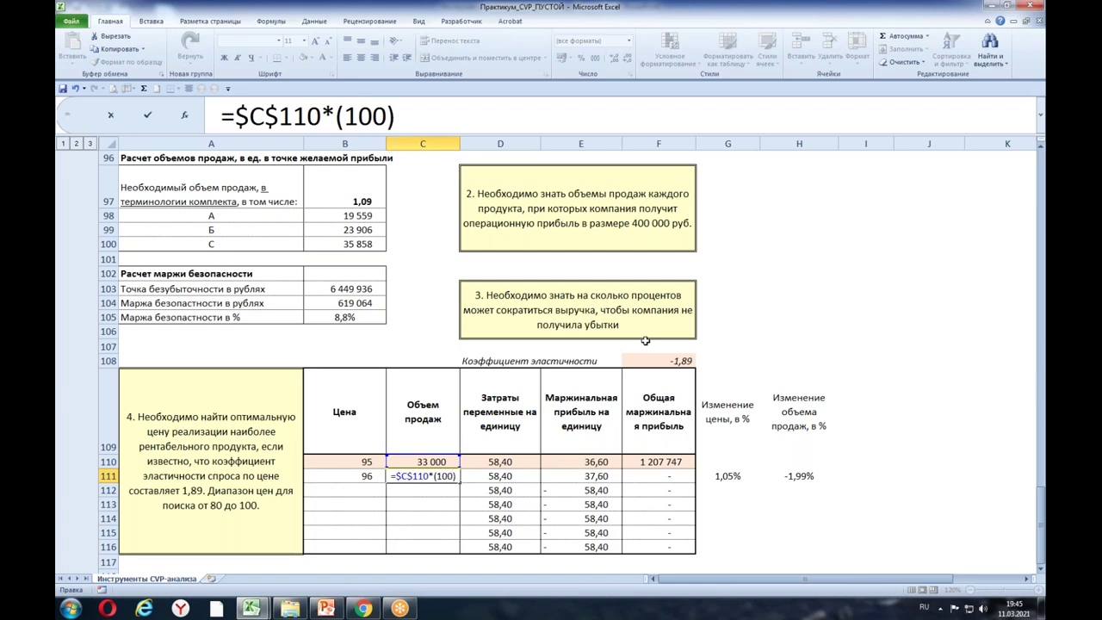
type("%-")
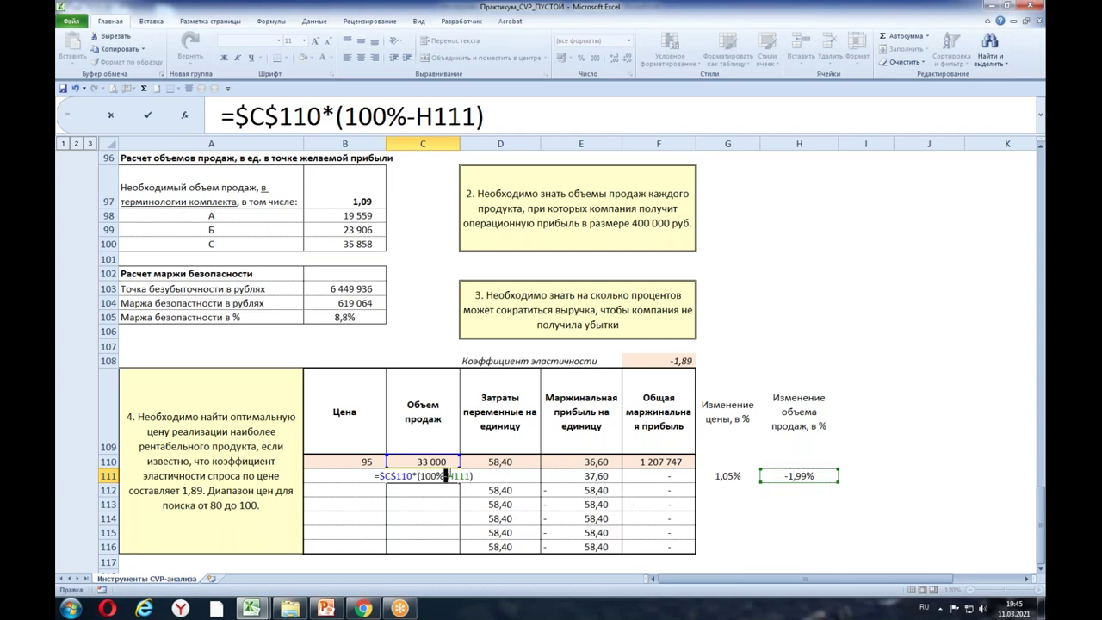
type("+")
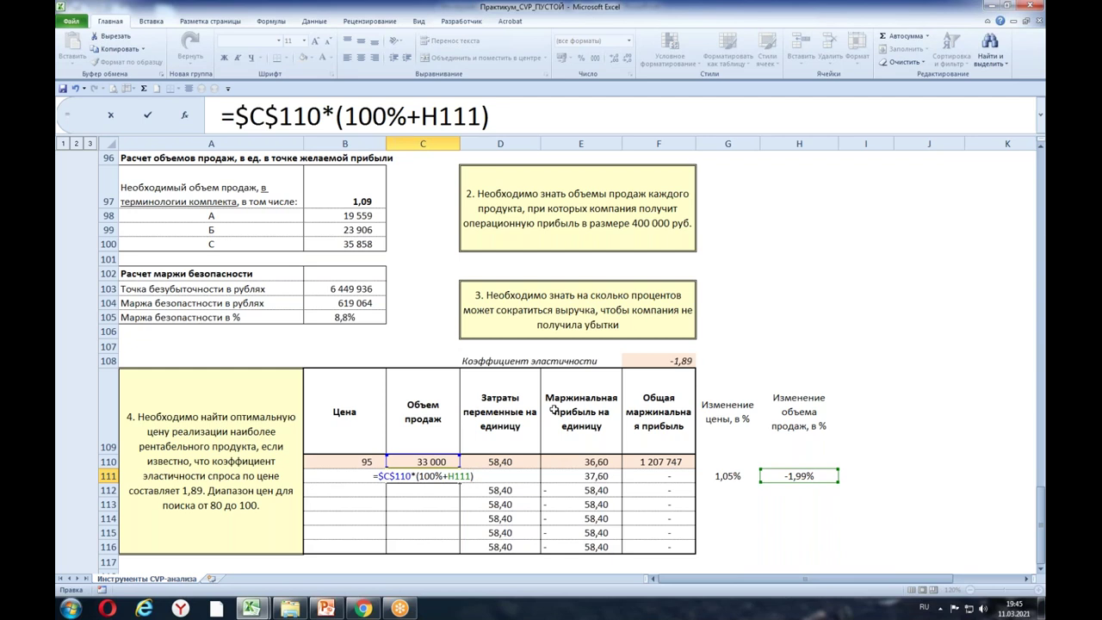
key("Return")
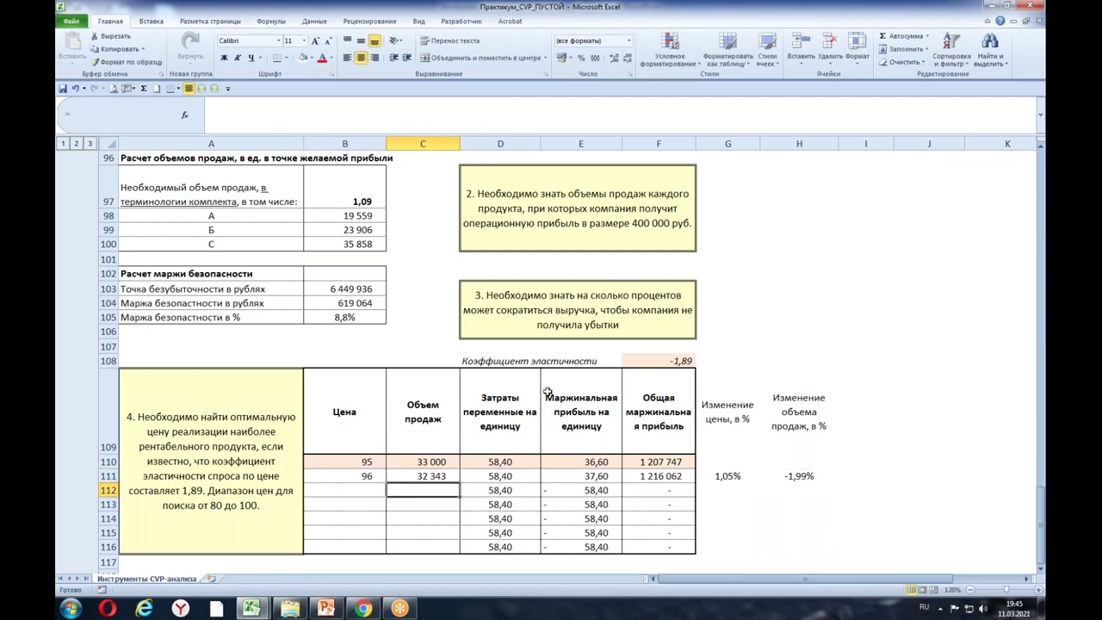
left_click(449, 474)
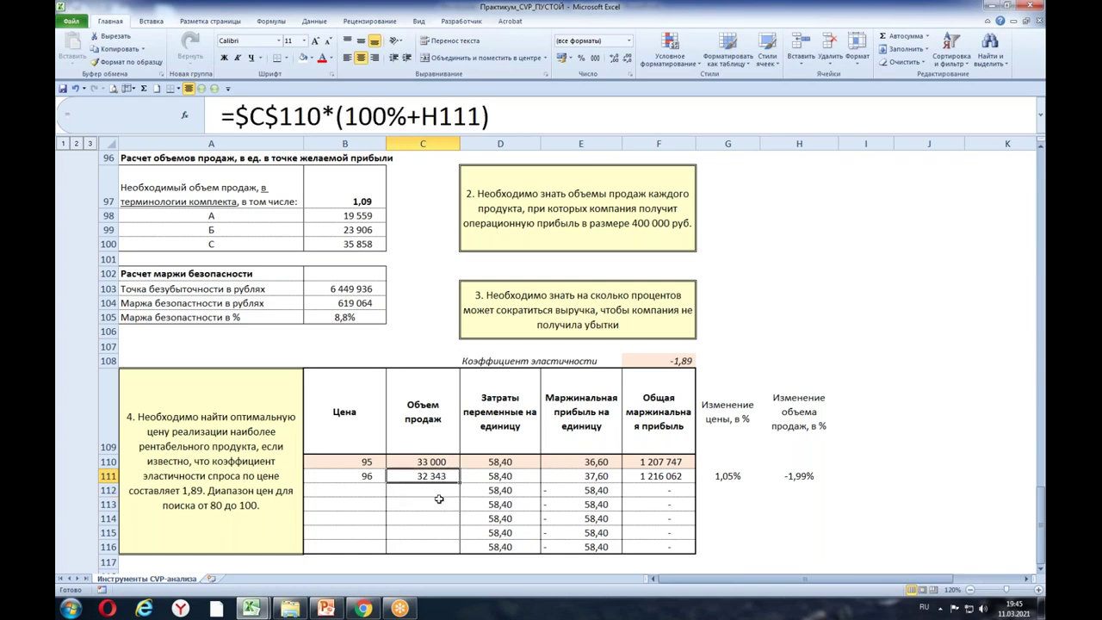
double_click(435, 476)
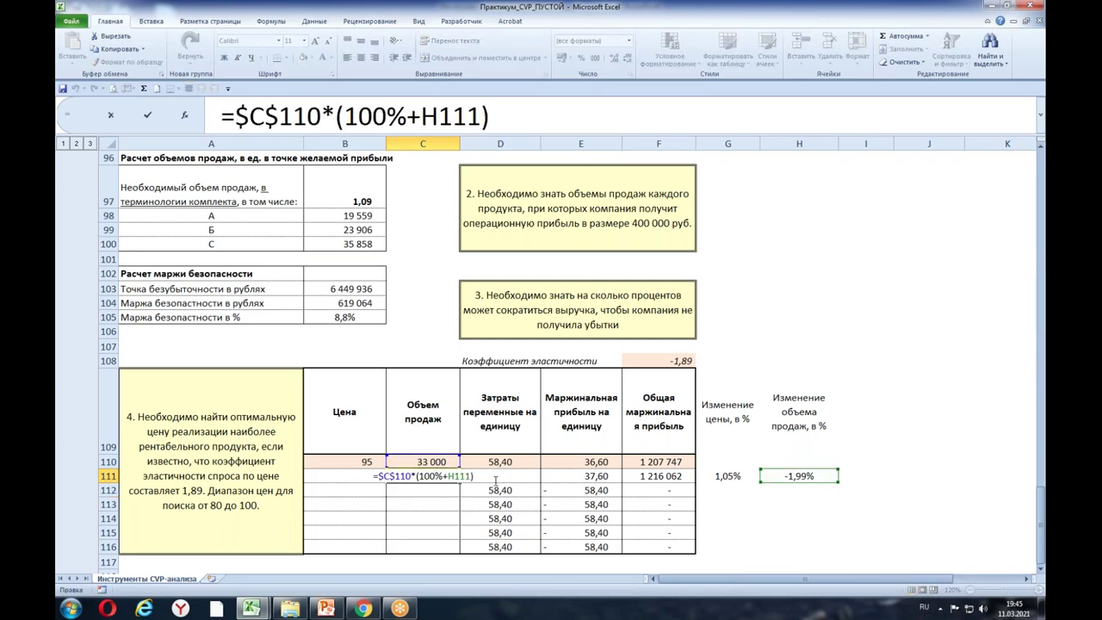
left_click(423, 504)
left_click_drag(376, 479, 428, 477)
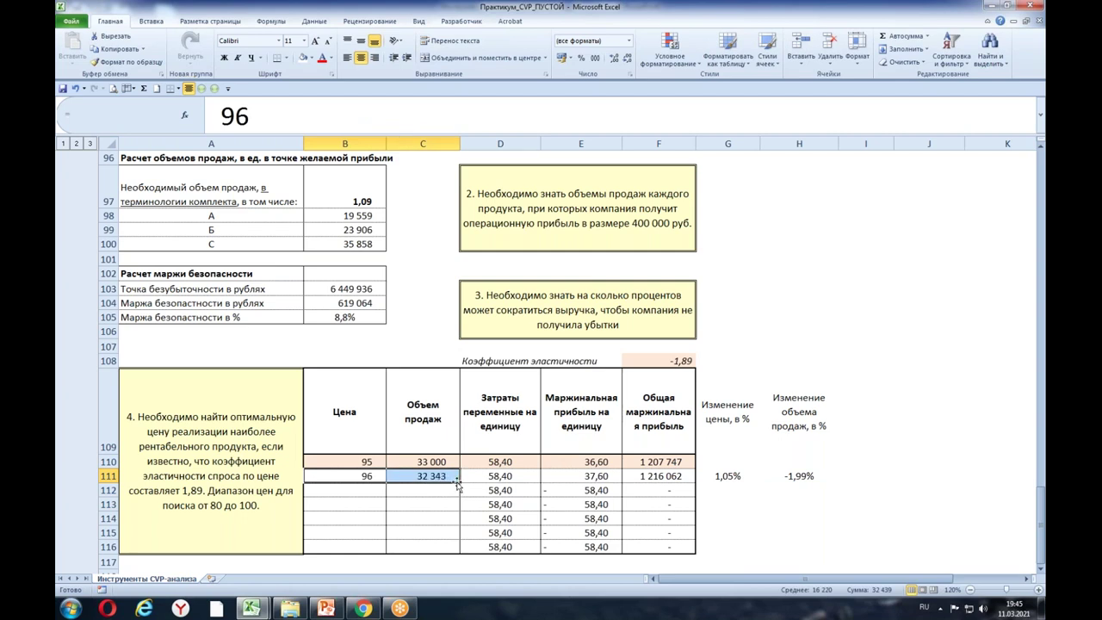
left_click(456, 481)
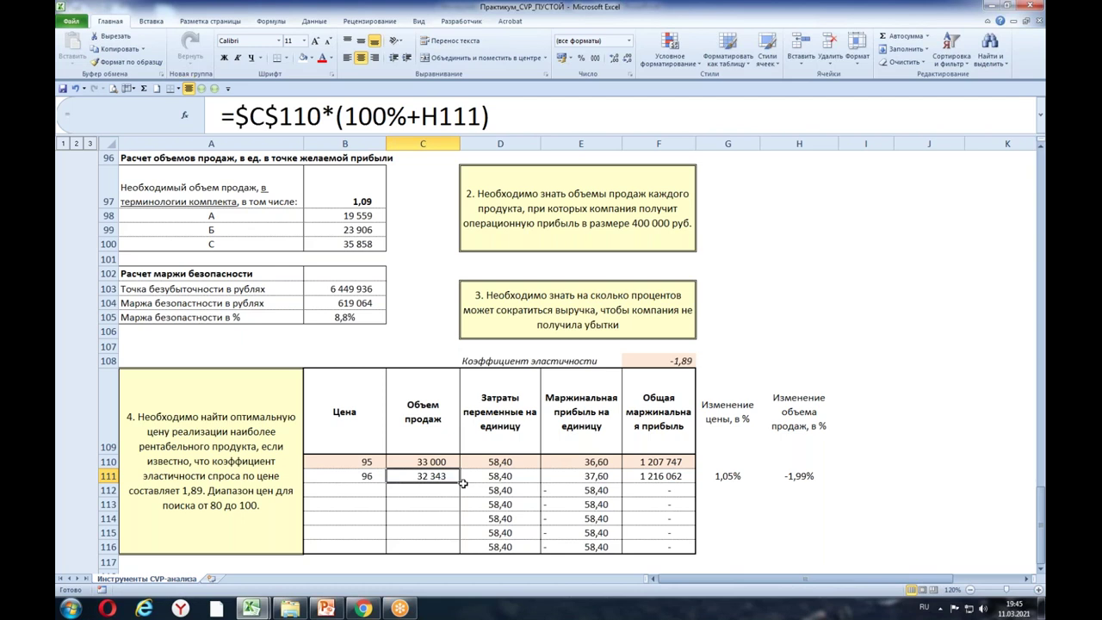
Step: Fill the price and volume change formulas from G111:H111 down to row 116 and check the copied references in row 112
left_click_drag(719, 480, 818, 478)
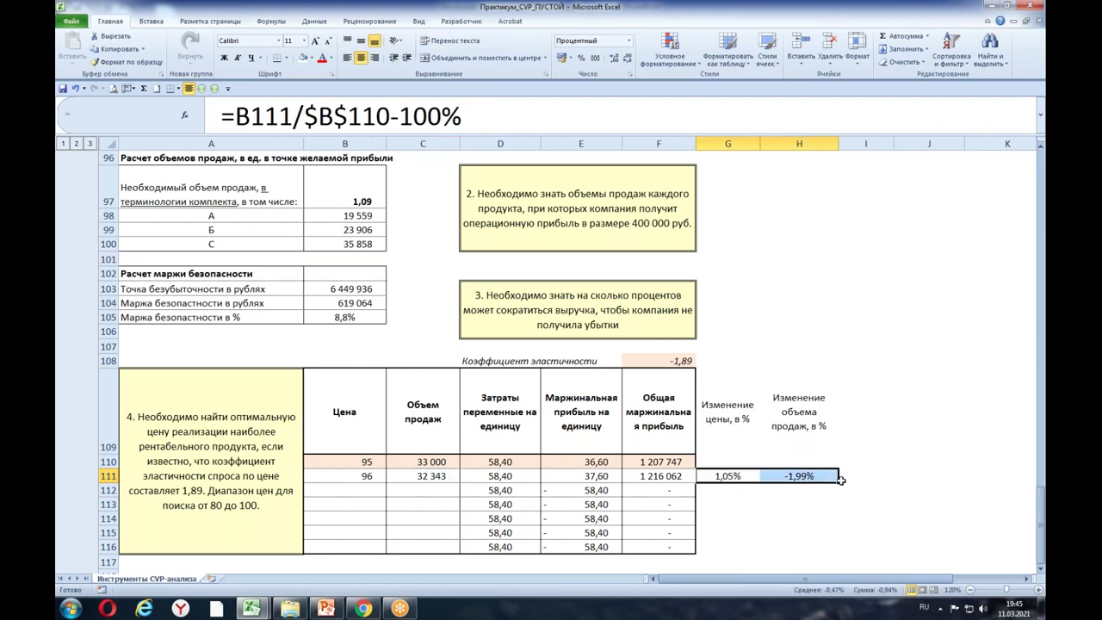
left_click_drag(837, 484, 841, 554)
left_click(745, 493)
double_click(746, 493)
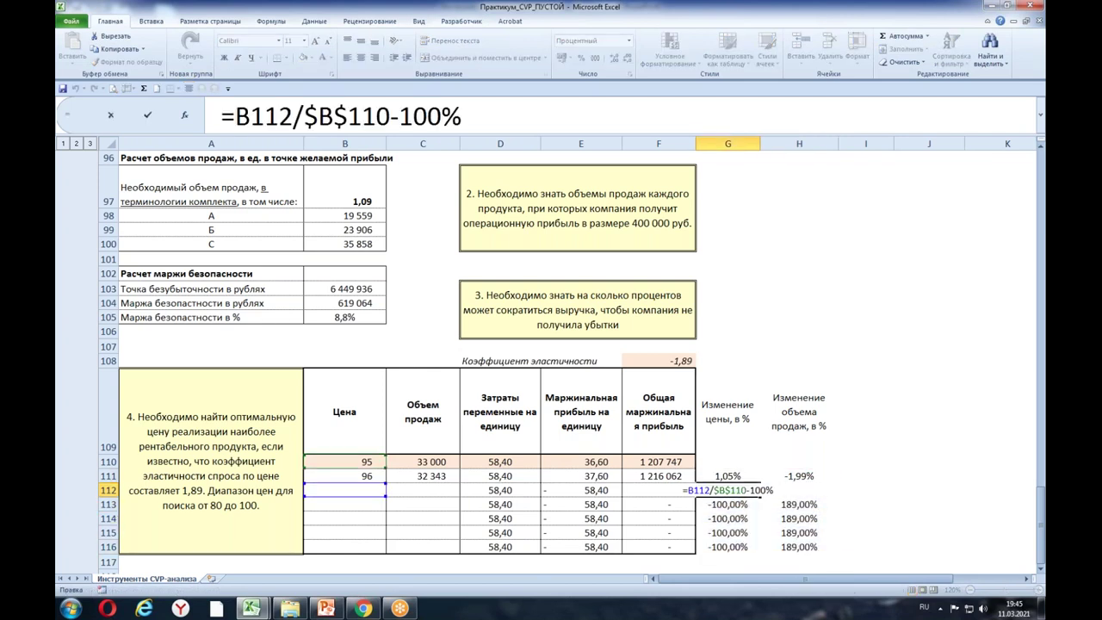
left_click(801, 490)
double_click(806, 490)
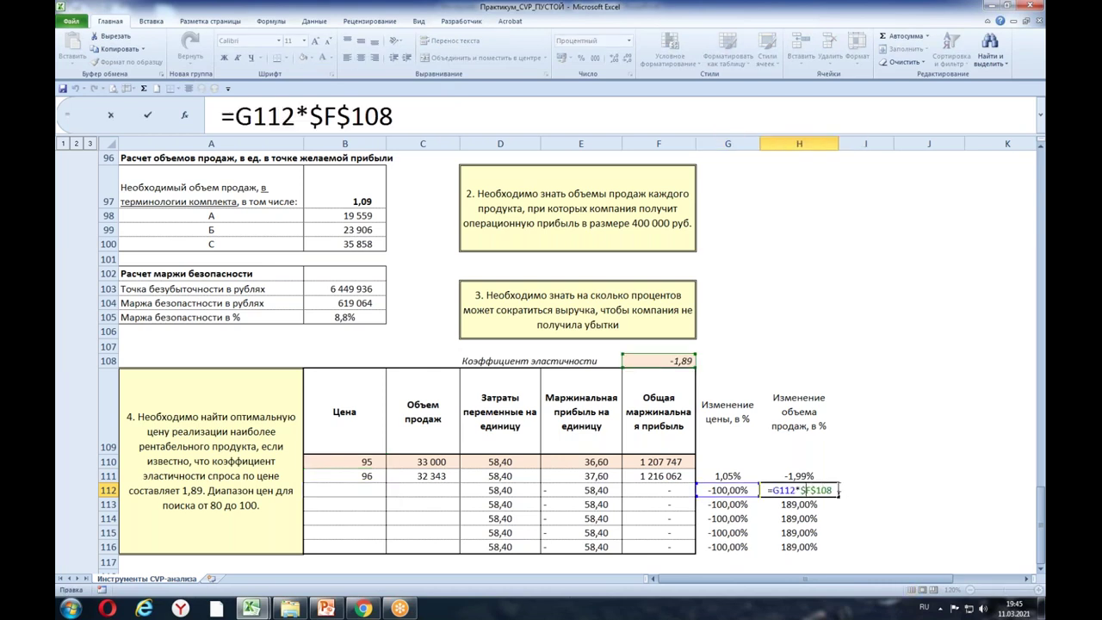
left_click(865, 504)
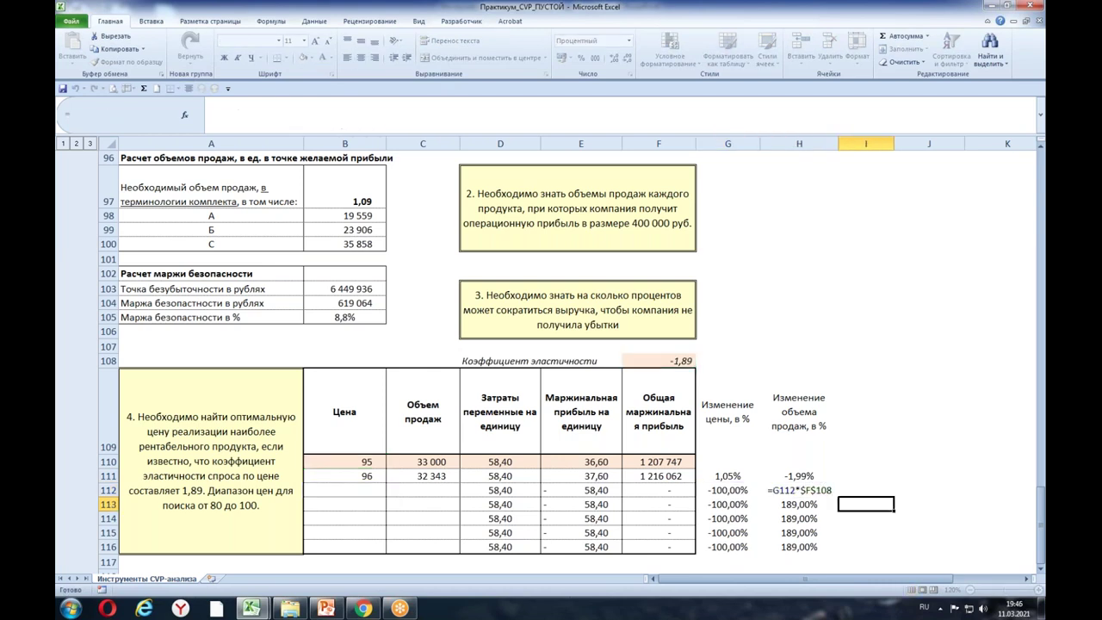
Step: Fill the sales volume formula from C111 down to C116 without copying the formatting, and check the formula in C112
left_click(441, 476)
left_click_drag(460, 483, 460, 548)
left_click(470, 563)
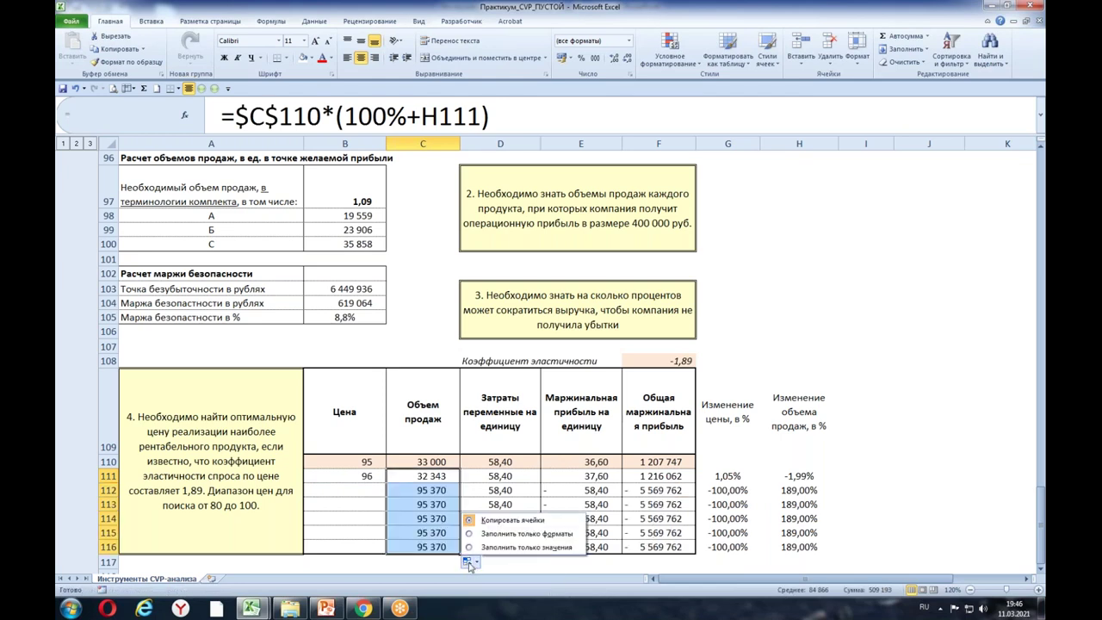
left_click(526, 548)
left_click(439, 475)
double_click(439, 493)
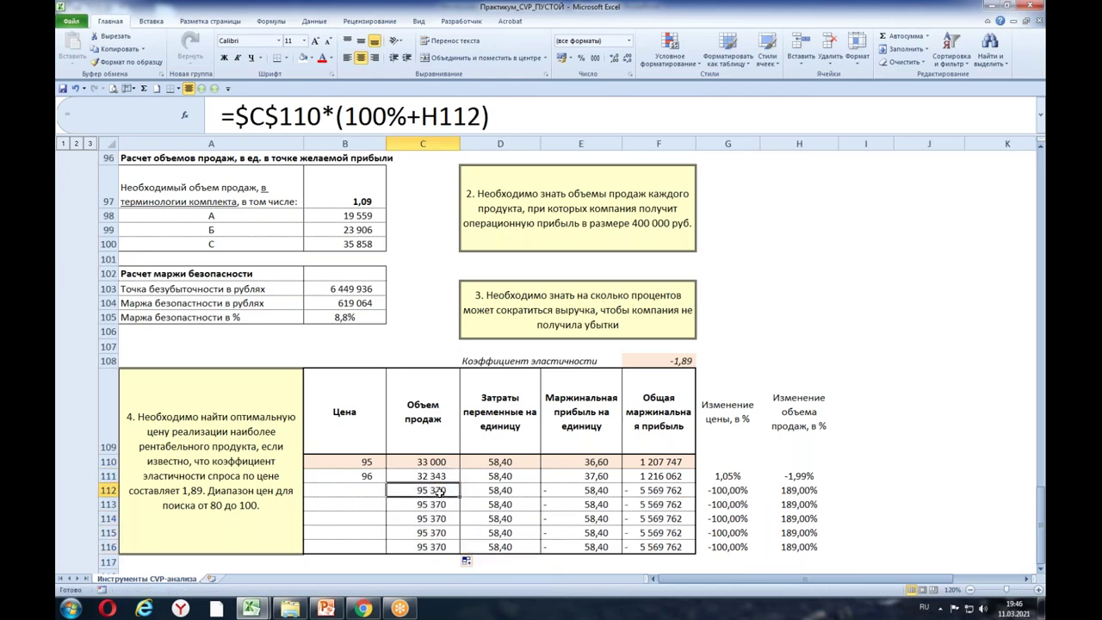
left_click(501, 567)
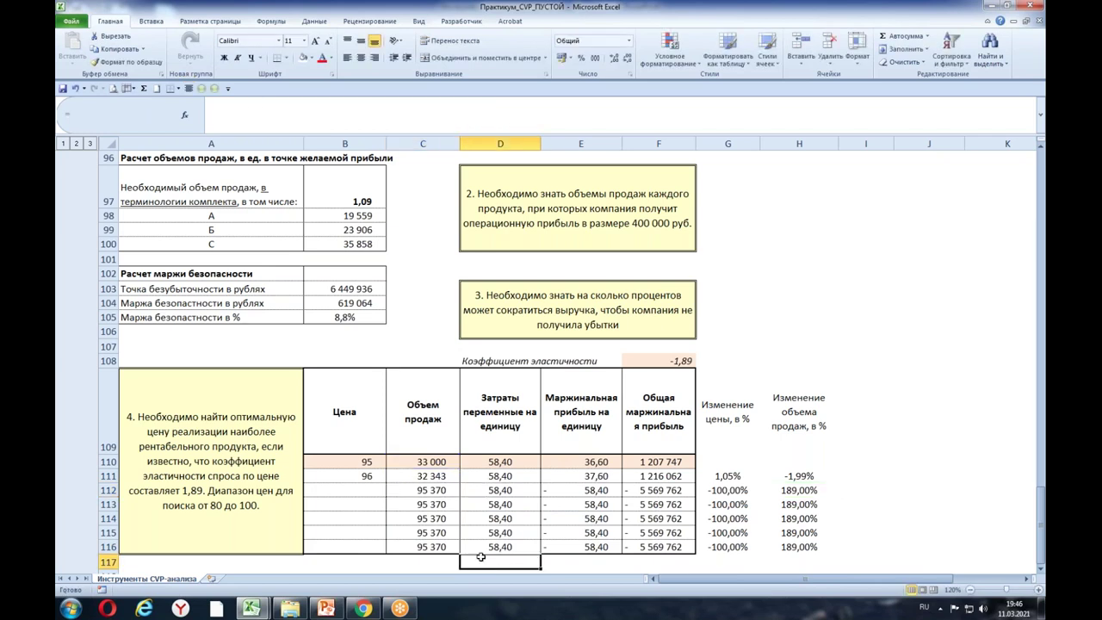
Step: Review the trial row at price 96, enter the price 97 in B112, and check the total contribution margin in F112
left_click(343, 475)
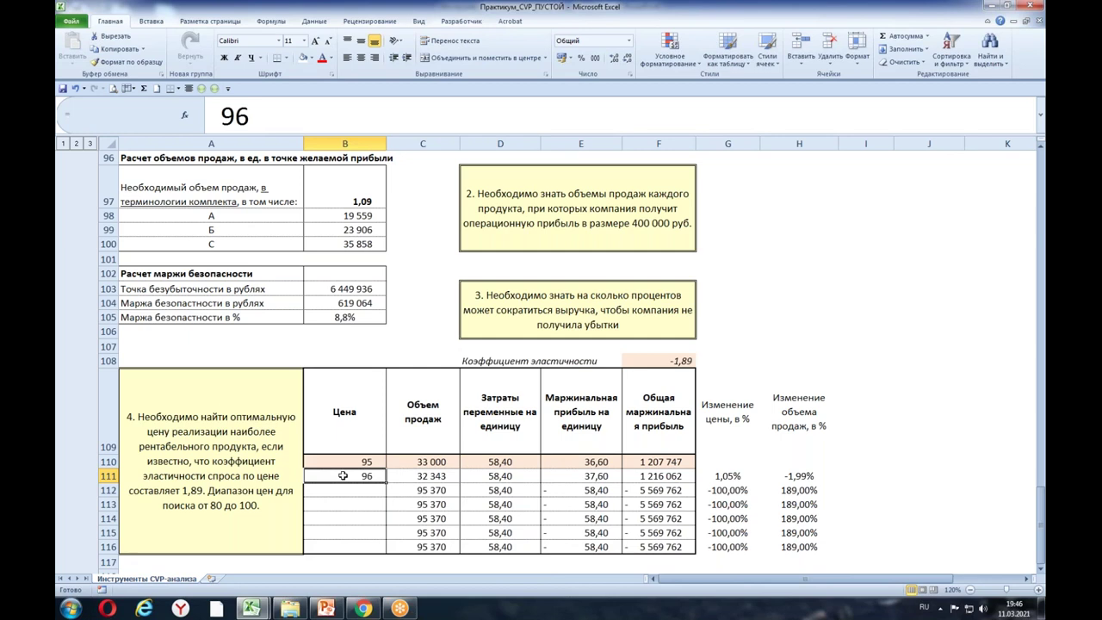
left_click_drag(342, 475, 656, 478)
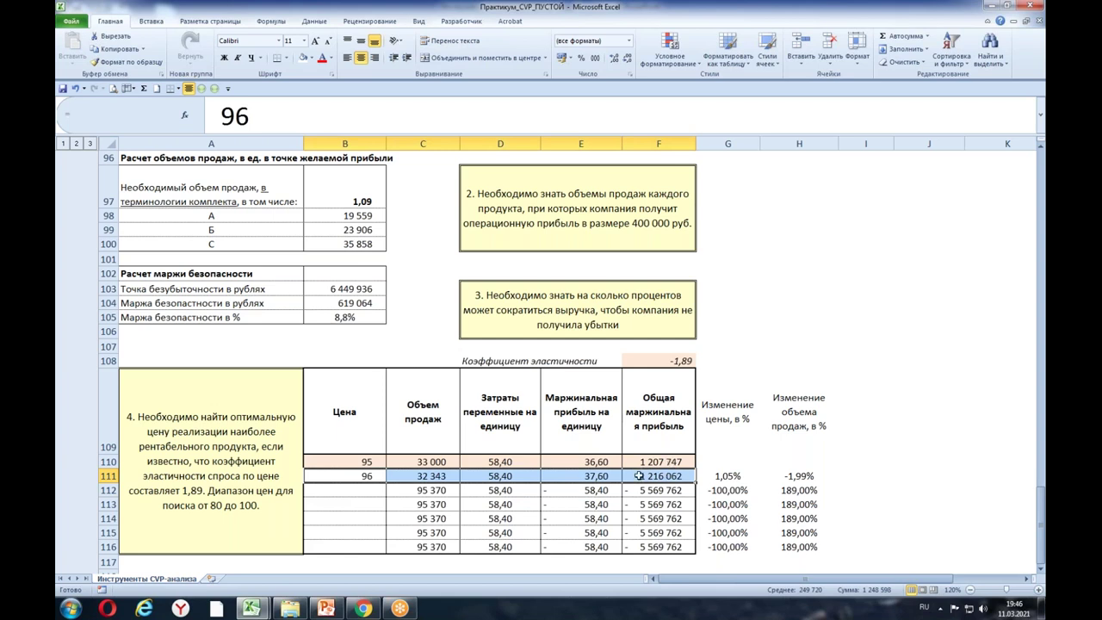
left_click(369, 491)
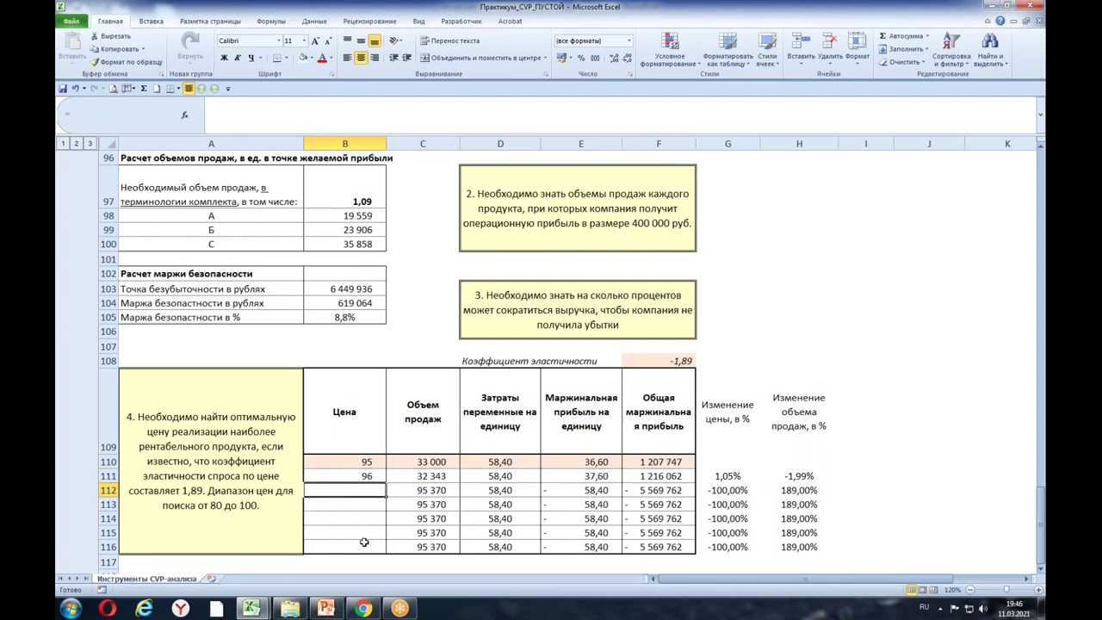
type("97")
left_click(364, 542)
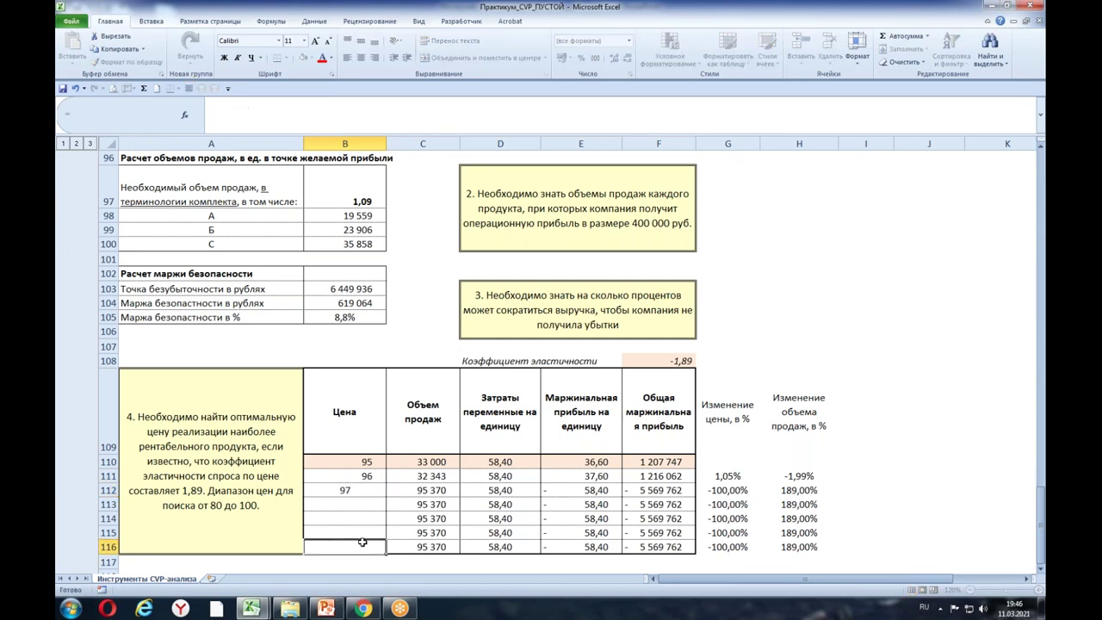
left_click(660, 492)
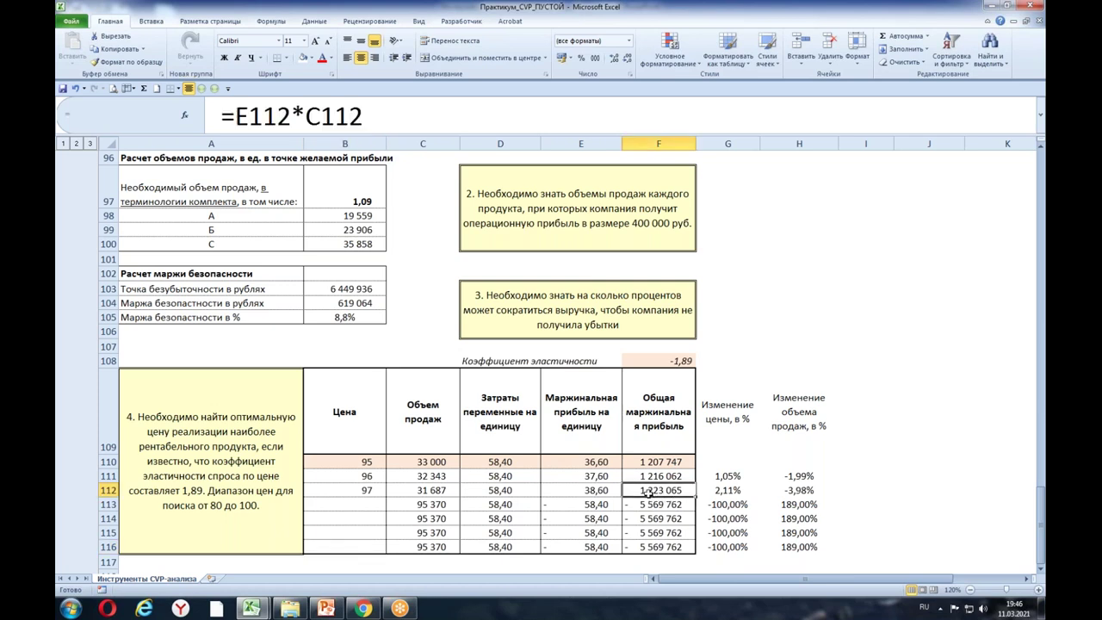
Step: Enter the trial prices 98 in B113 and 99 in B114, checking the total contribution margin in column F for each
left_click(353, 504)
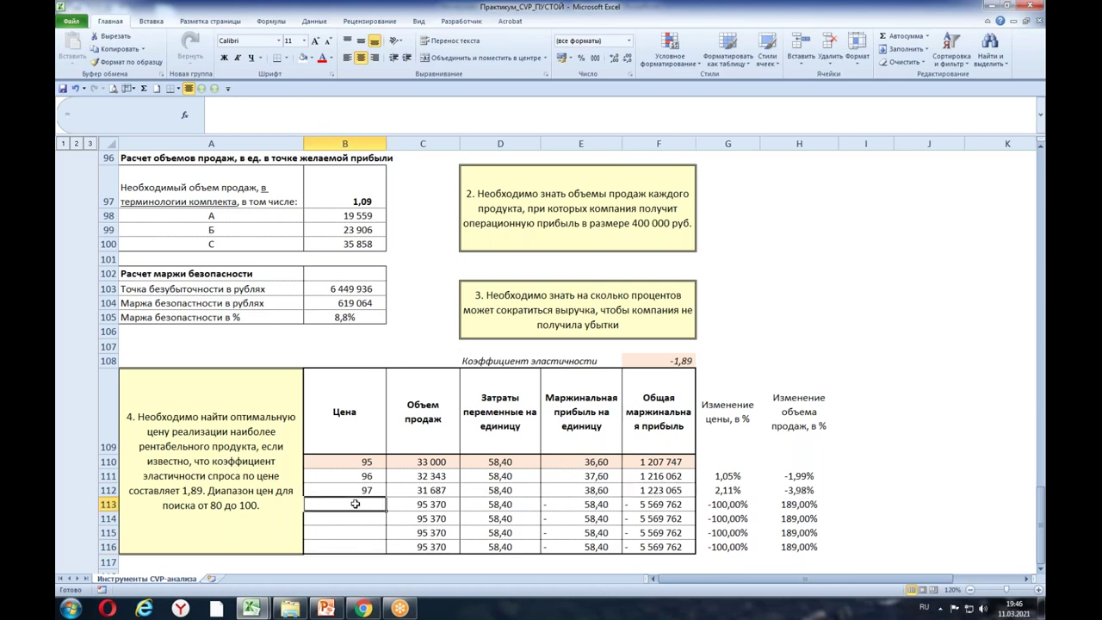
type("98")
left_click(344, 532)
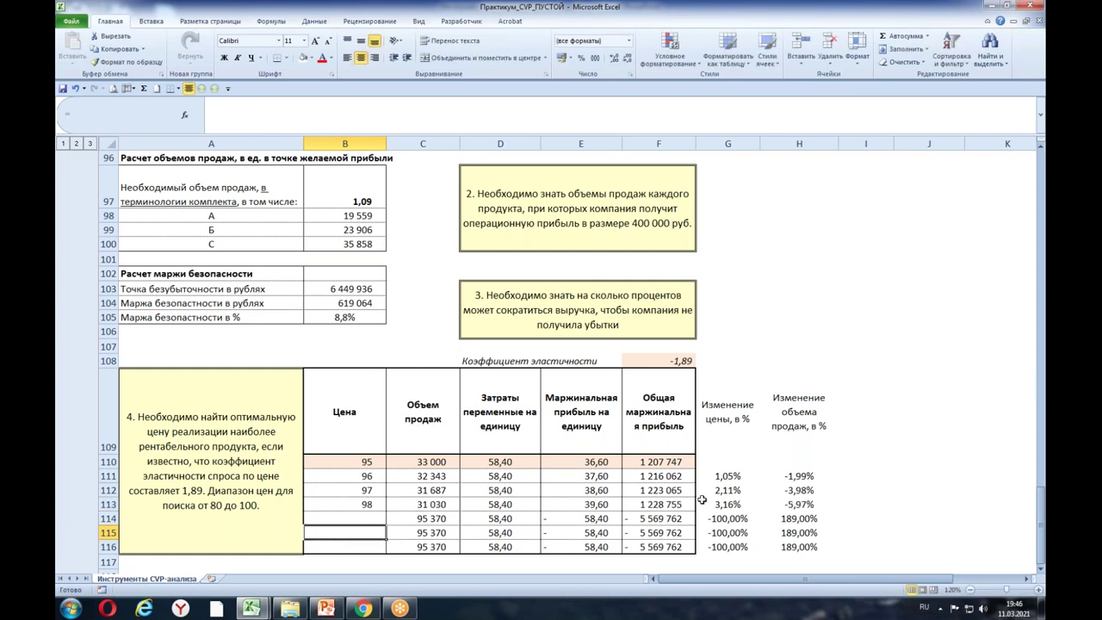
left_click(664, 504)
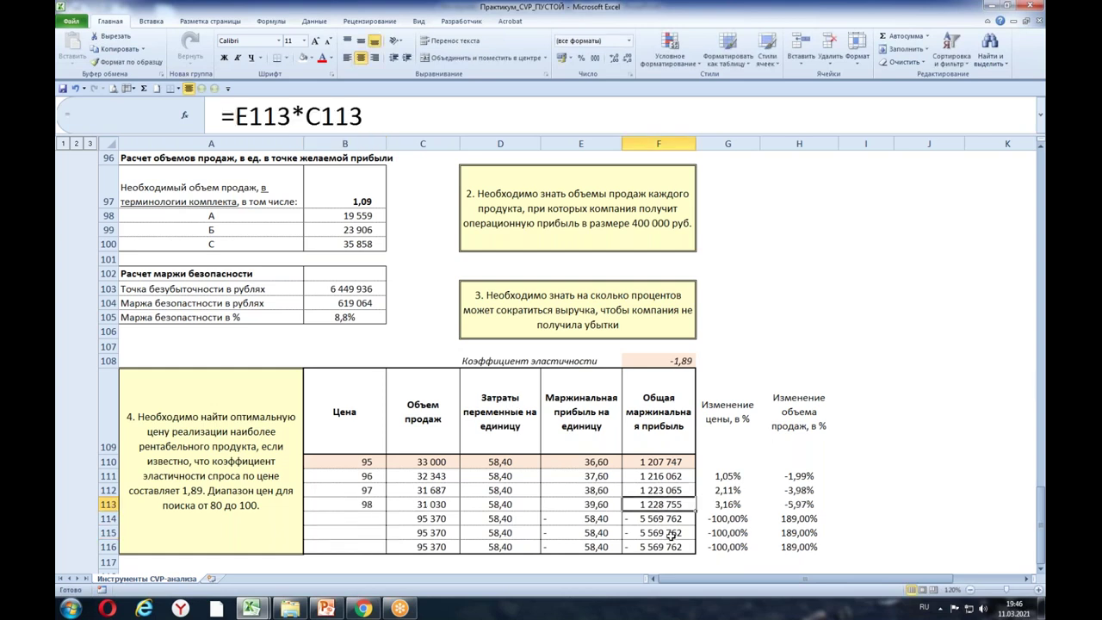
left_click(372, 519)
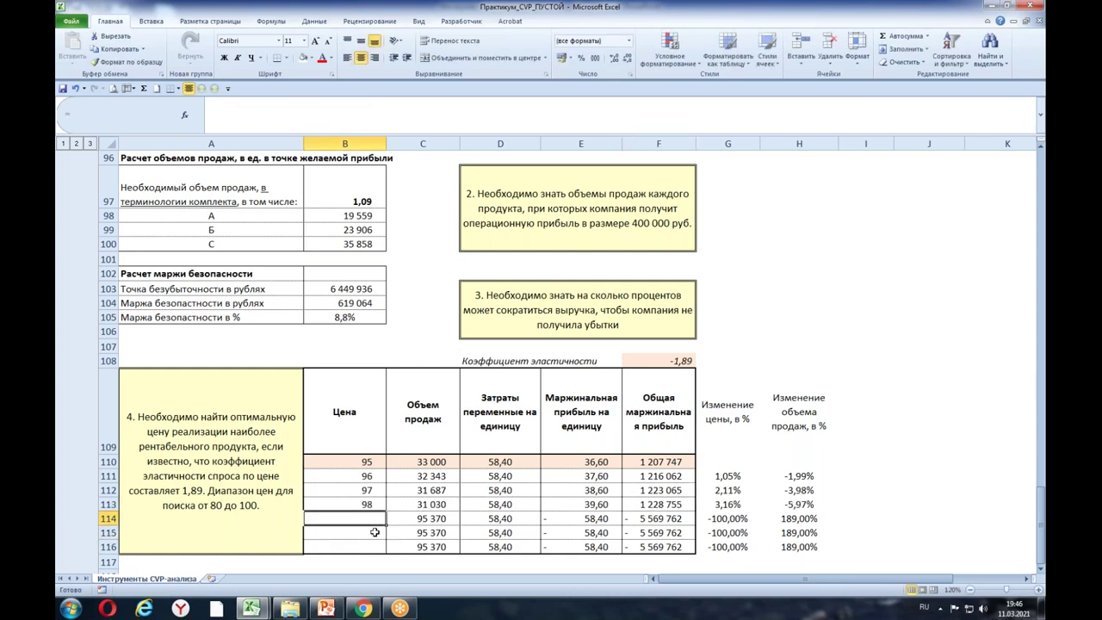
type("99")
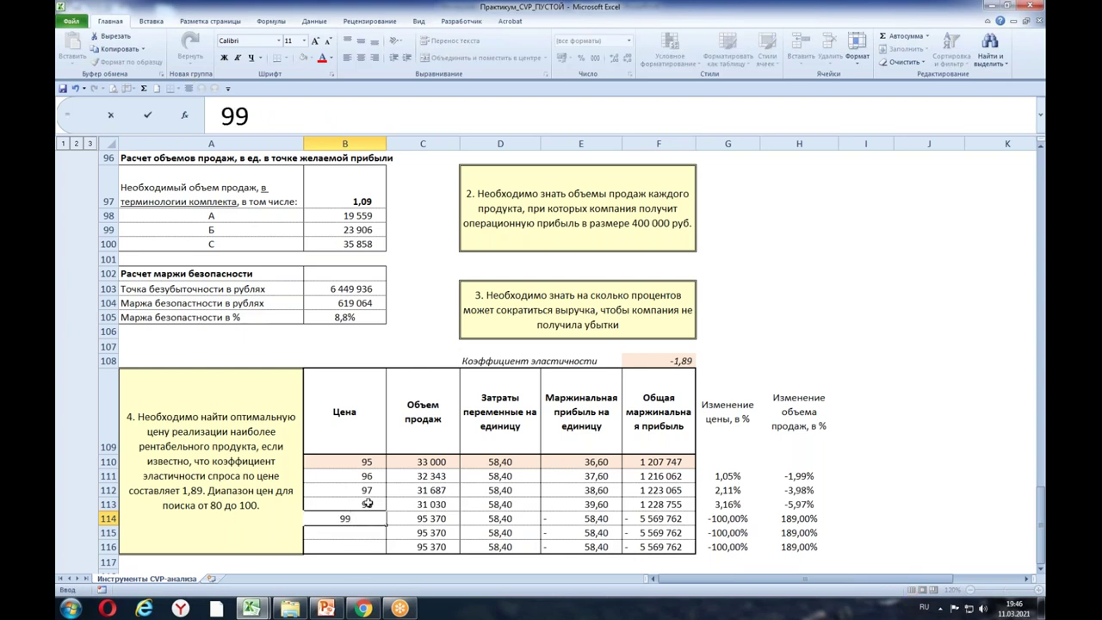
key("Return")
left_click(648, 518)
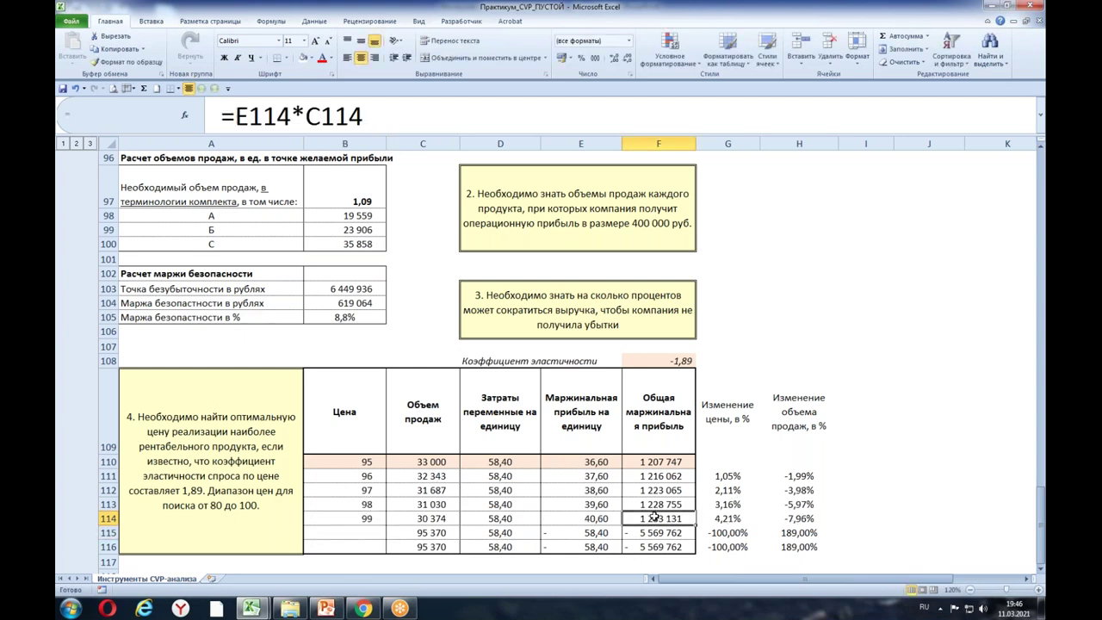
Step: Make the total contribution margins in F110:F116 bold, and enter the trial price 100 in B115
left_click_drag(678, 465, 672, 548)
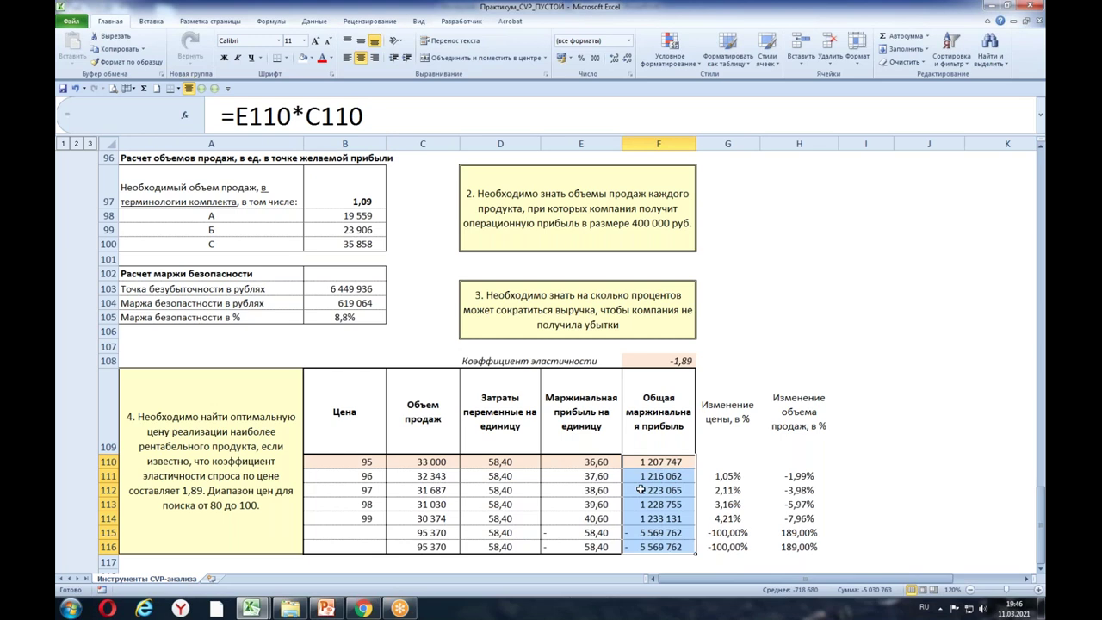
left_click(224, 58)
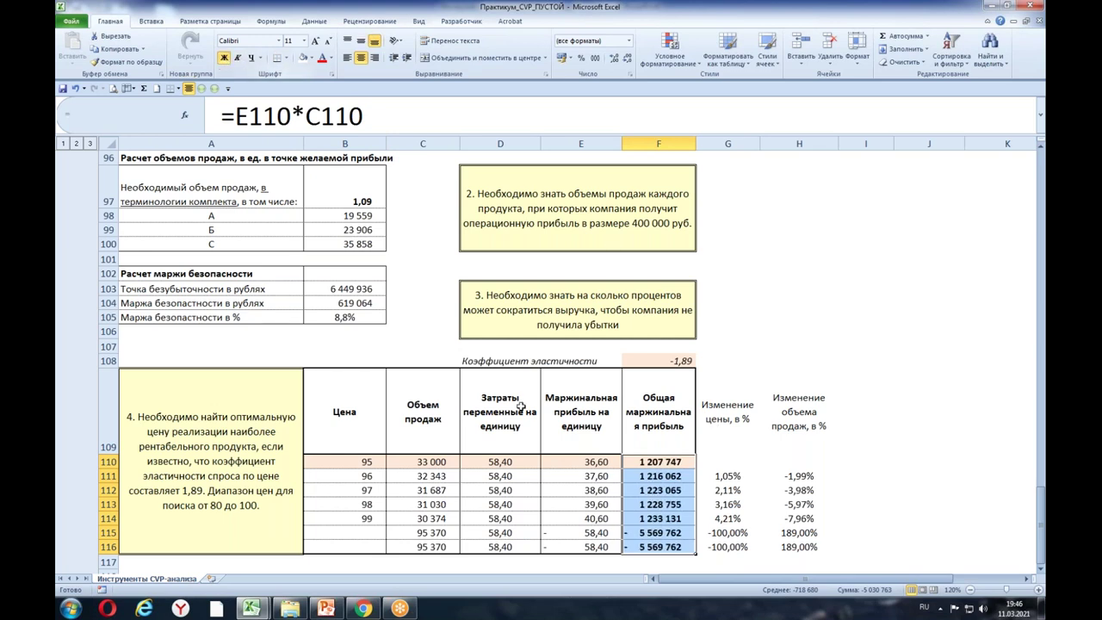
left_click(366, 532)
type("100")
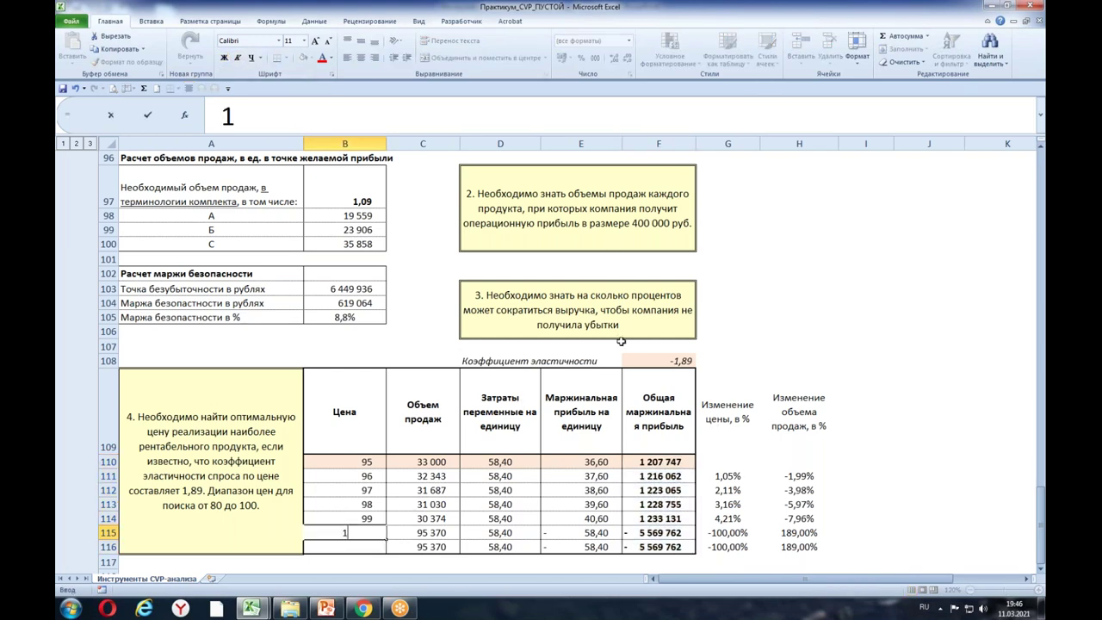
left_click(878, 501)
left_click(670, 532)
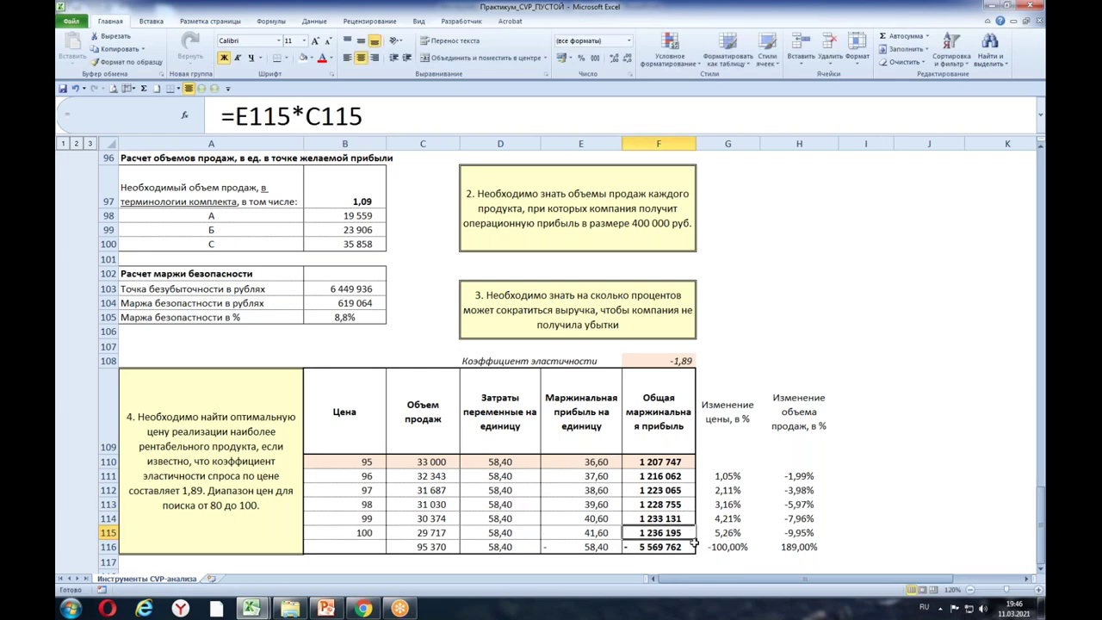
Step: Enter the trial price 94 in B116 to test a price below the base price
left_click(358, 547)
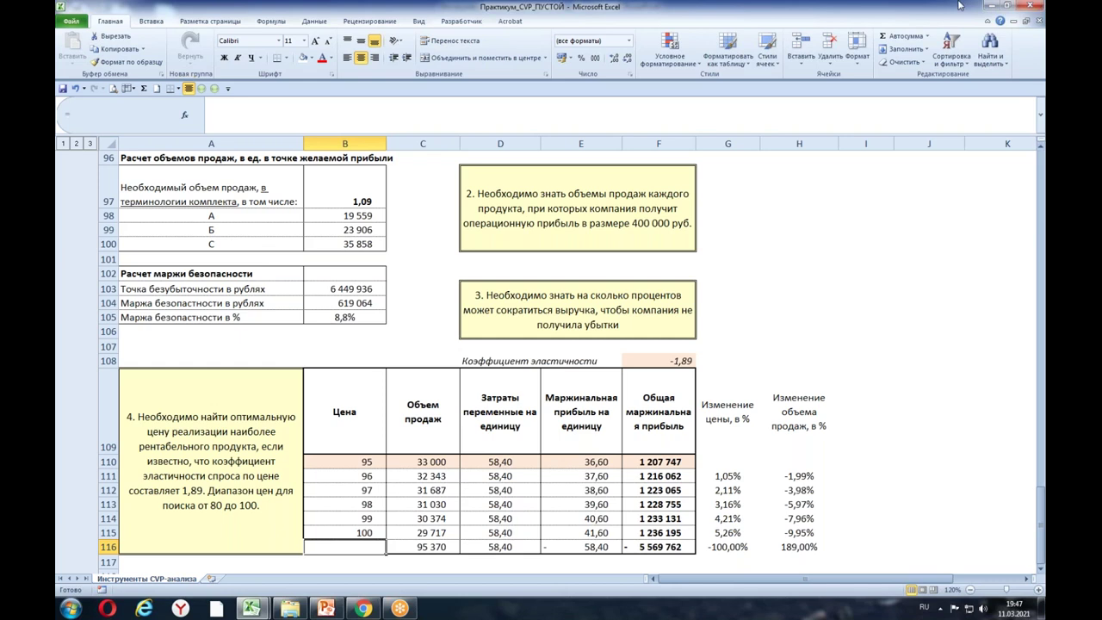
type("94")
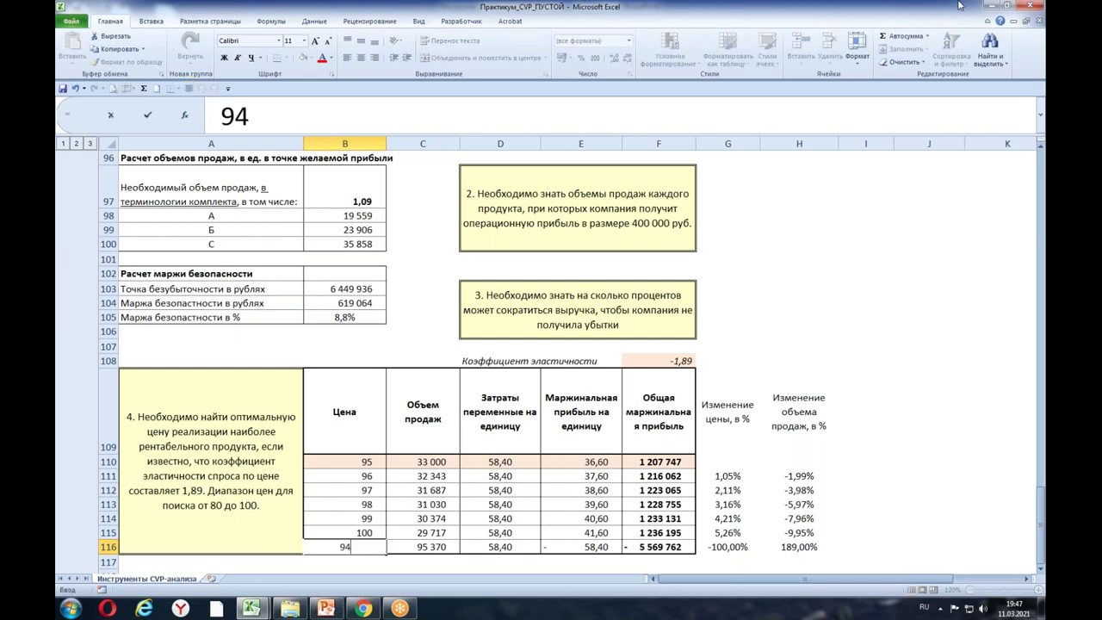
left_click(902, 514)
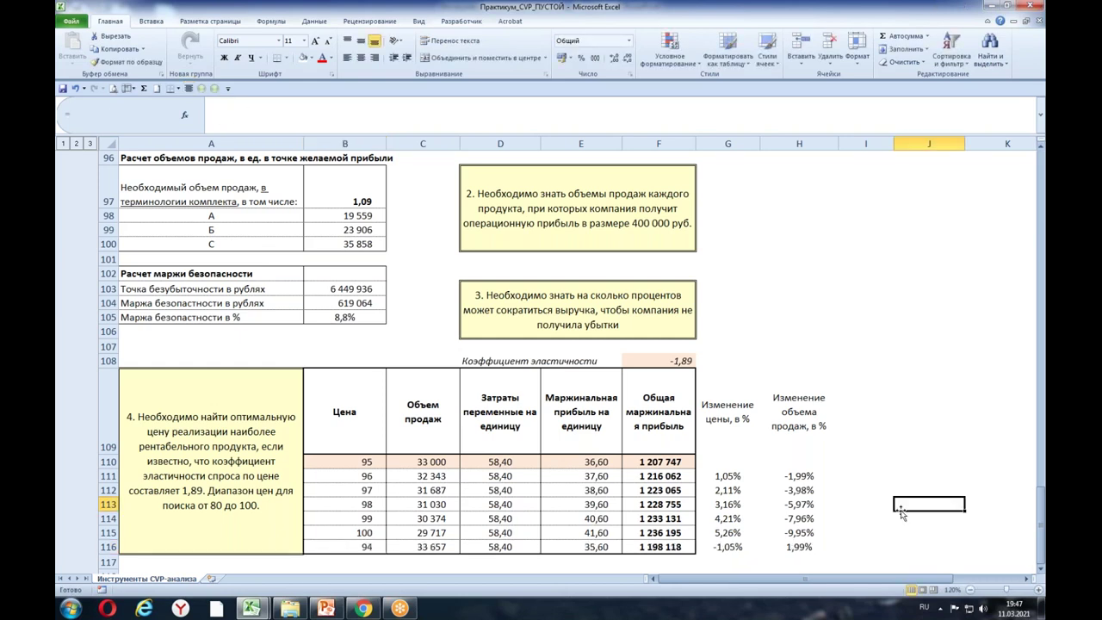
Step: Examine the sales volume and total contribution margin in row 116 and compare them with the base price row 110
left_click(334, 549)
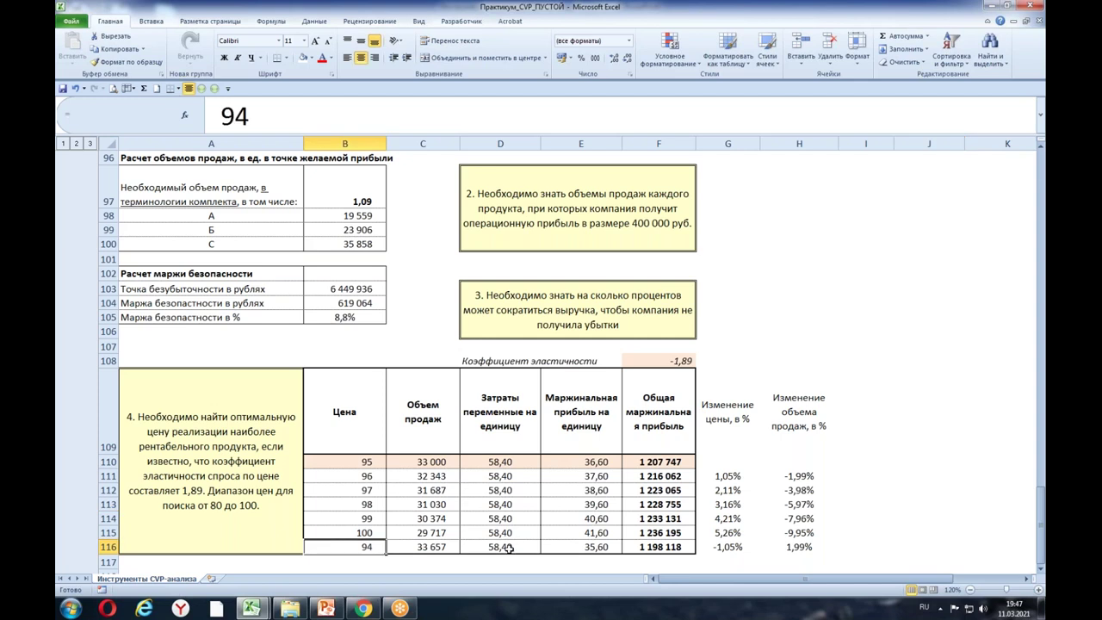
left_click(439, 548)
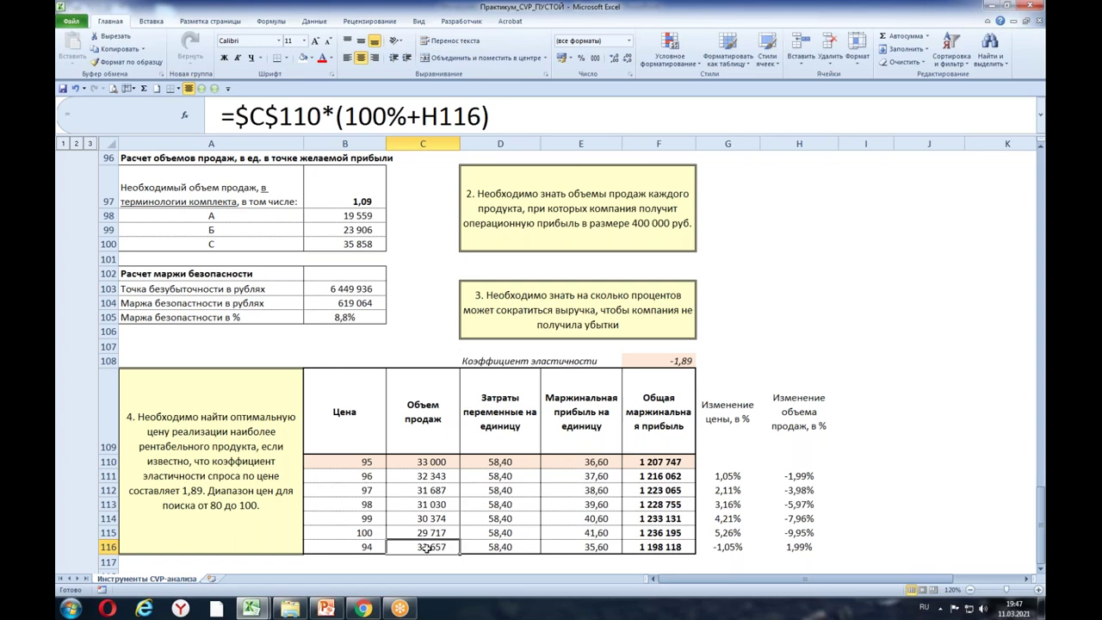
left_click(352, 547)
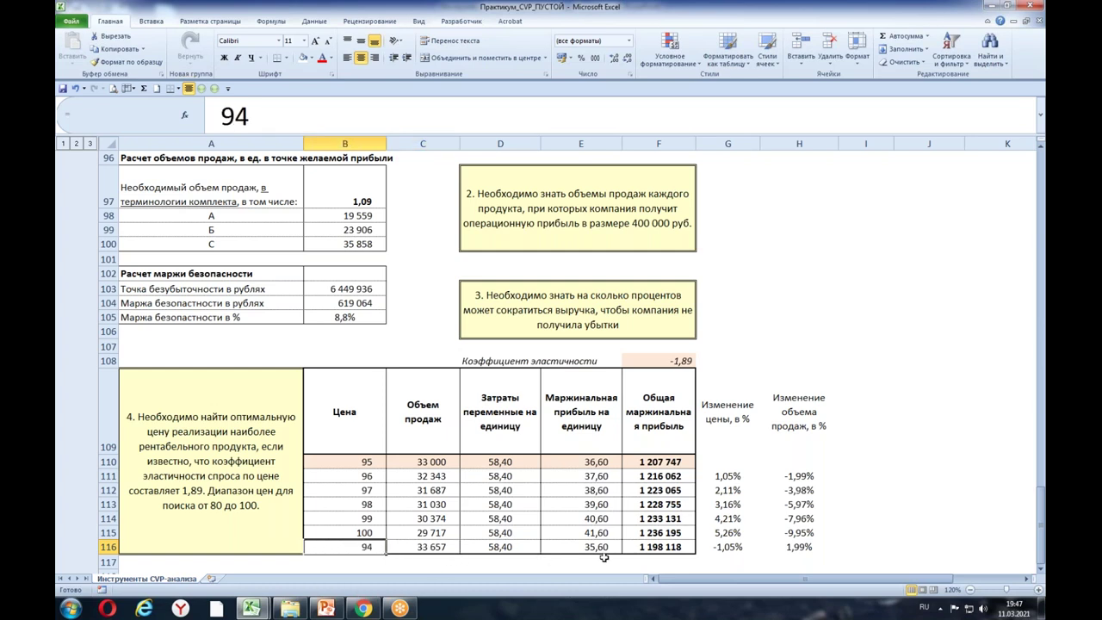
left_click(659, 549)
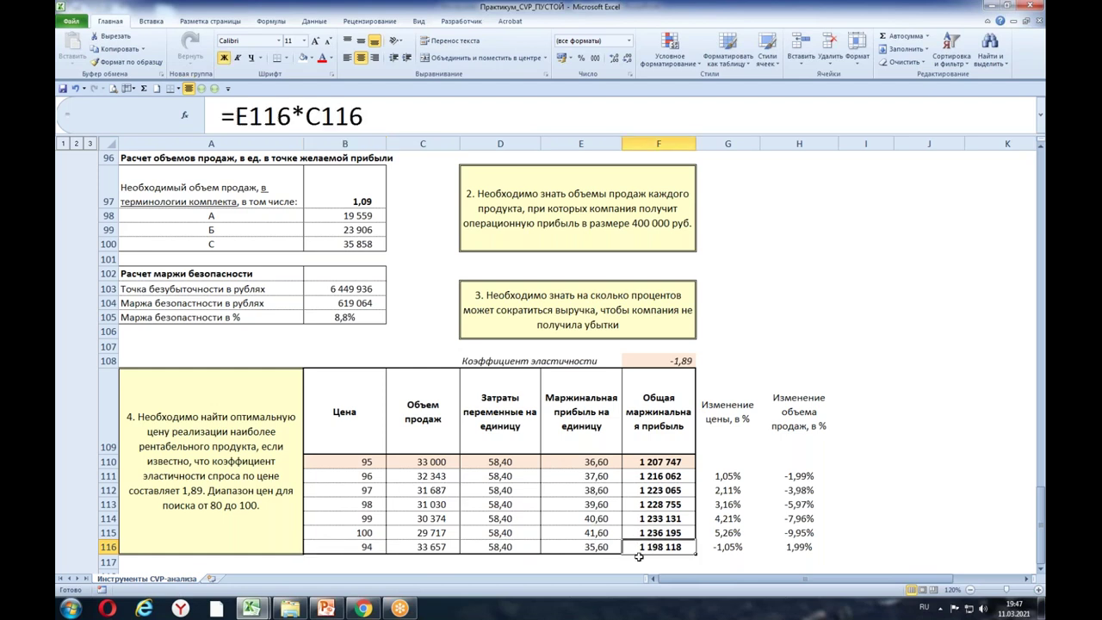
left_click(662, 462)
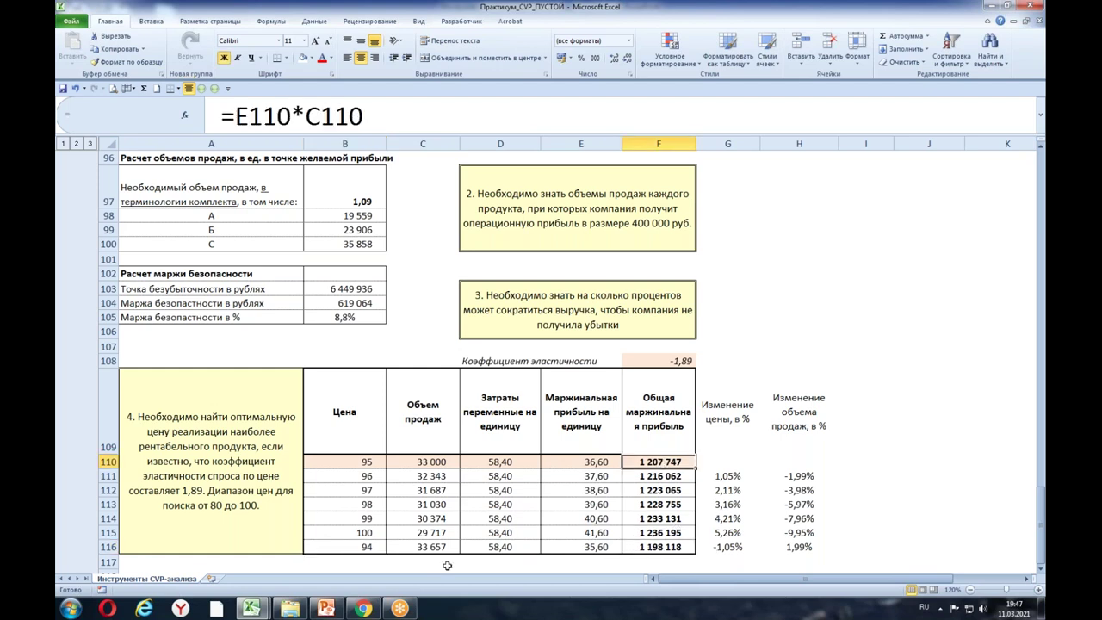
left_click(344, 544)
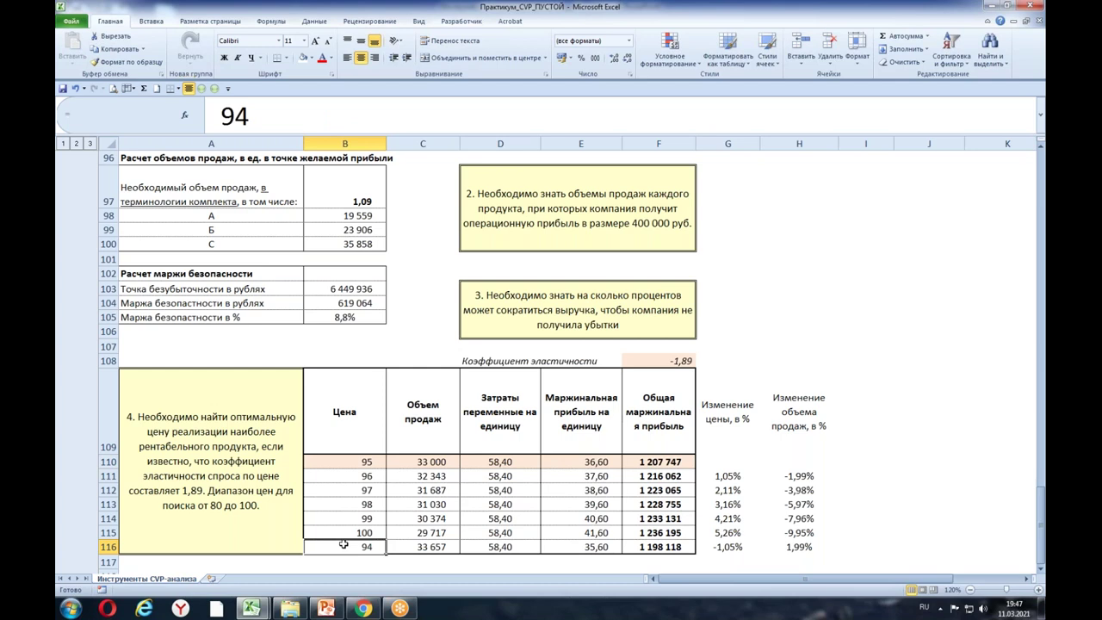
left_click(429, 549)
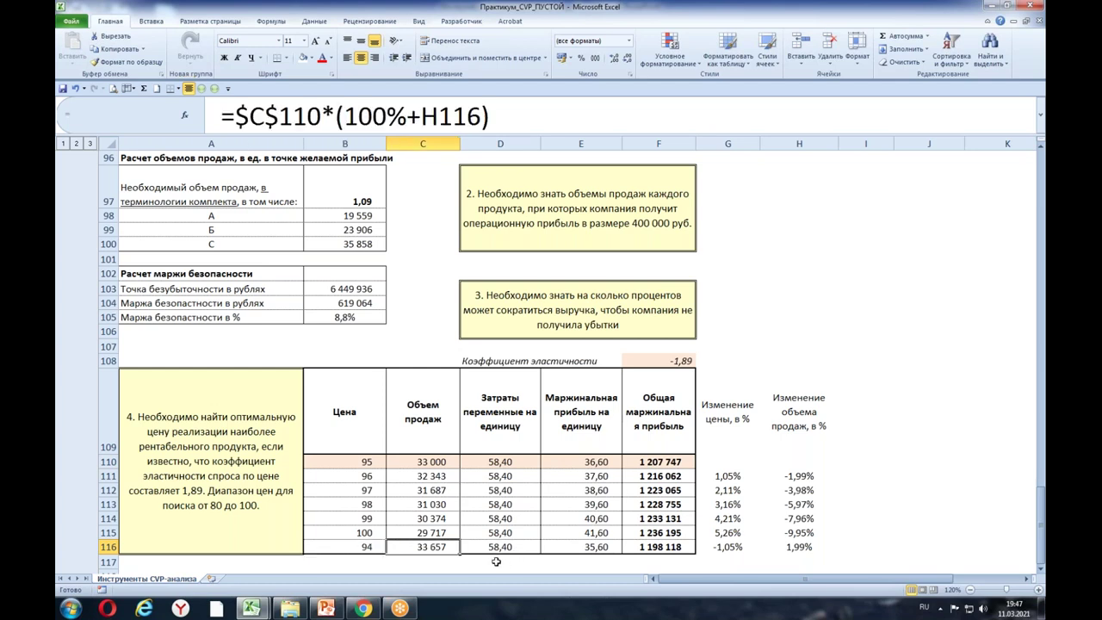
left_click(653, 550)
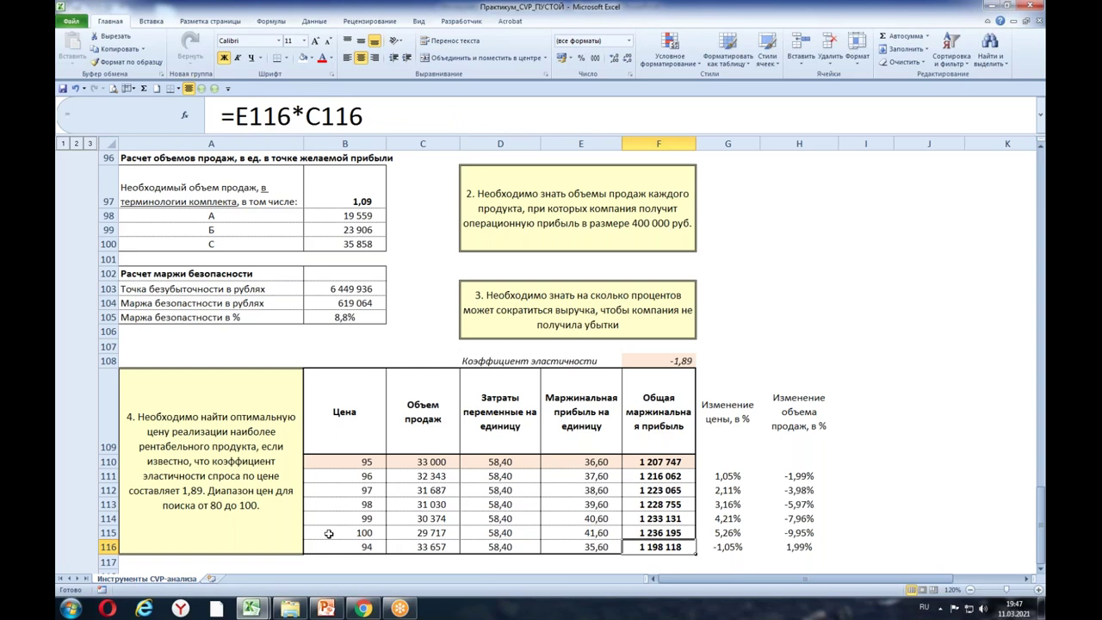
left_click(878, 487)
left_click(870, 522)
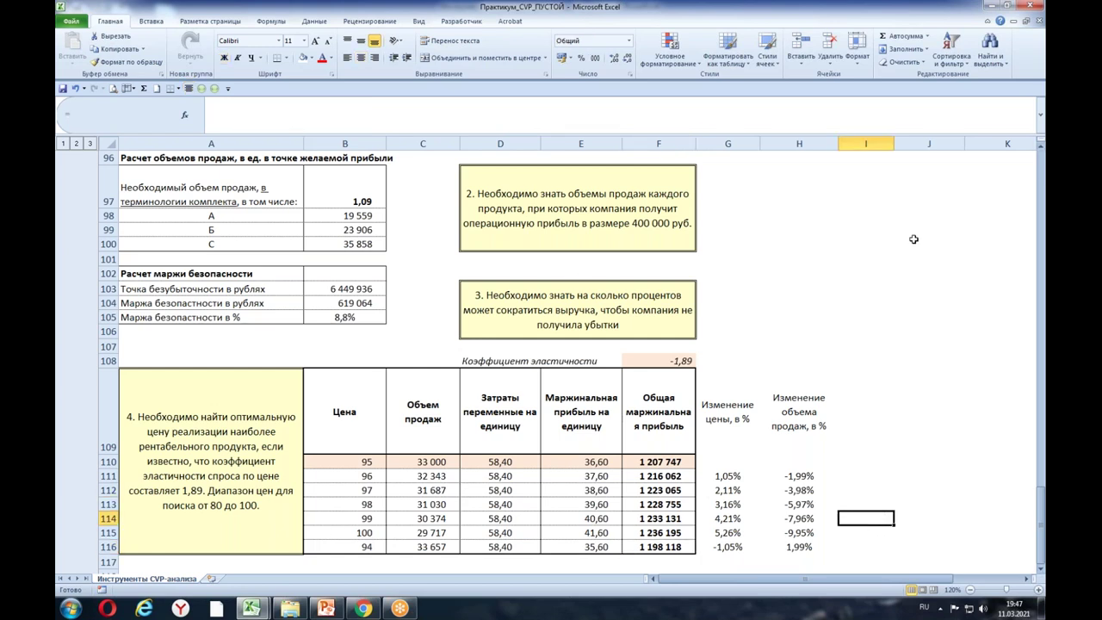
Step: Save the workbook and make the optimal price row B115:F115 bold
left_click(63, 89)
left_click(912, 450)
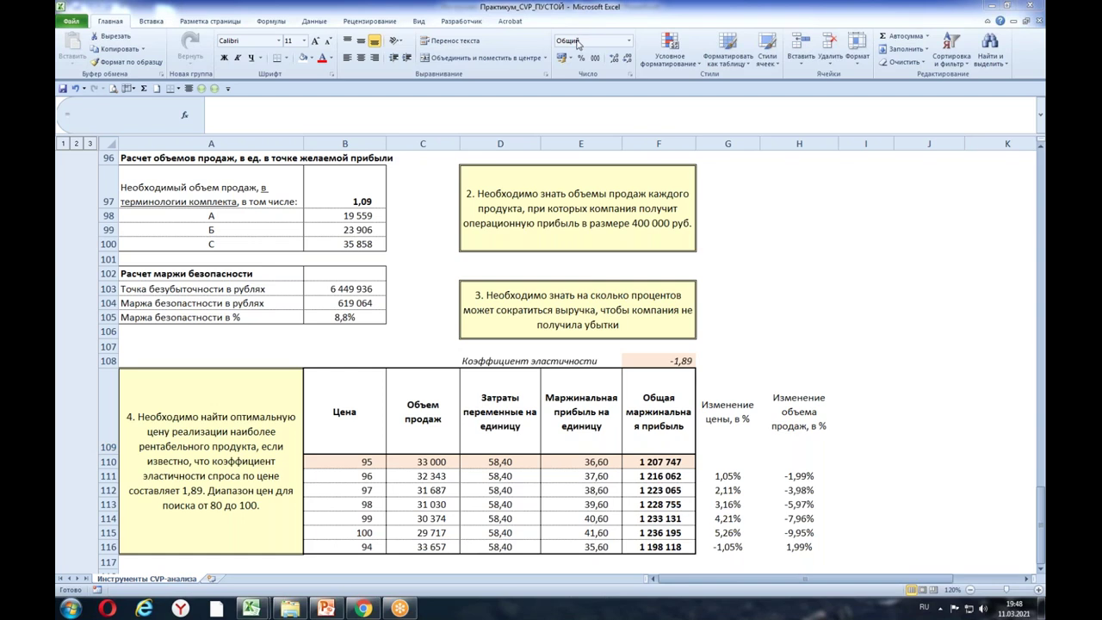
left_click_drag(344, 536, 675, 534)
left_click(224, 58)
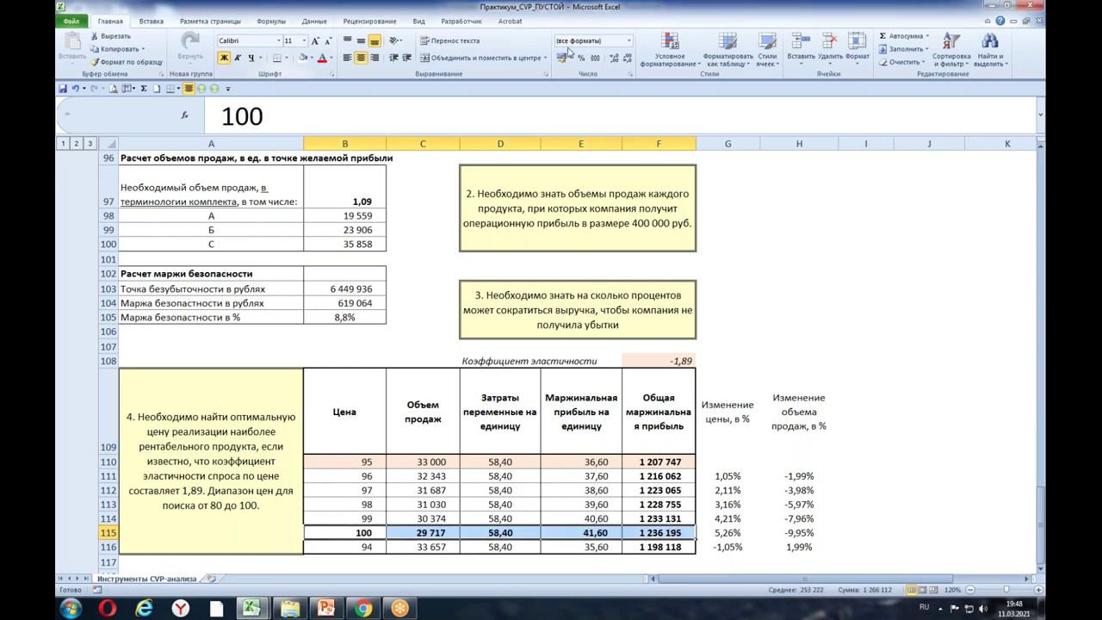
Step: Check the sales volume formula in C115 and the total contribution margin formula in F115 for the price of 100
left_click(448, 532)
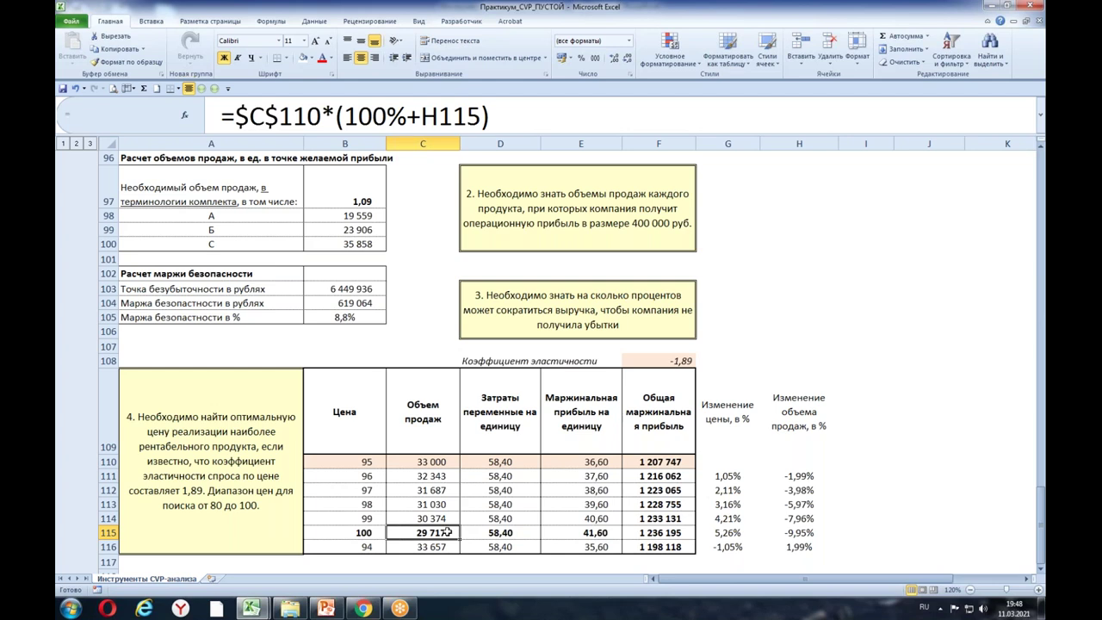
left_click(688, 534)
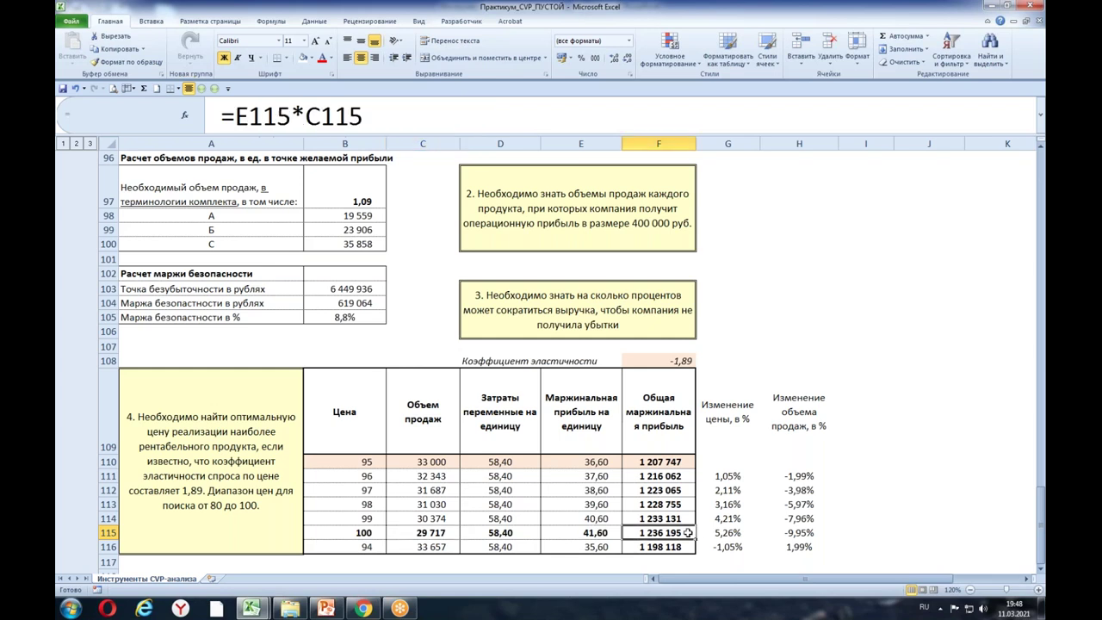
double_click(688, 533)
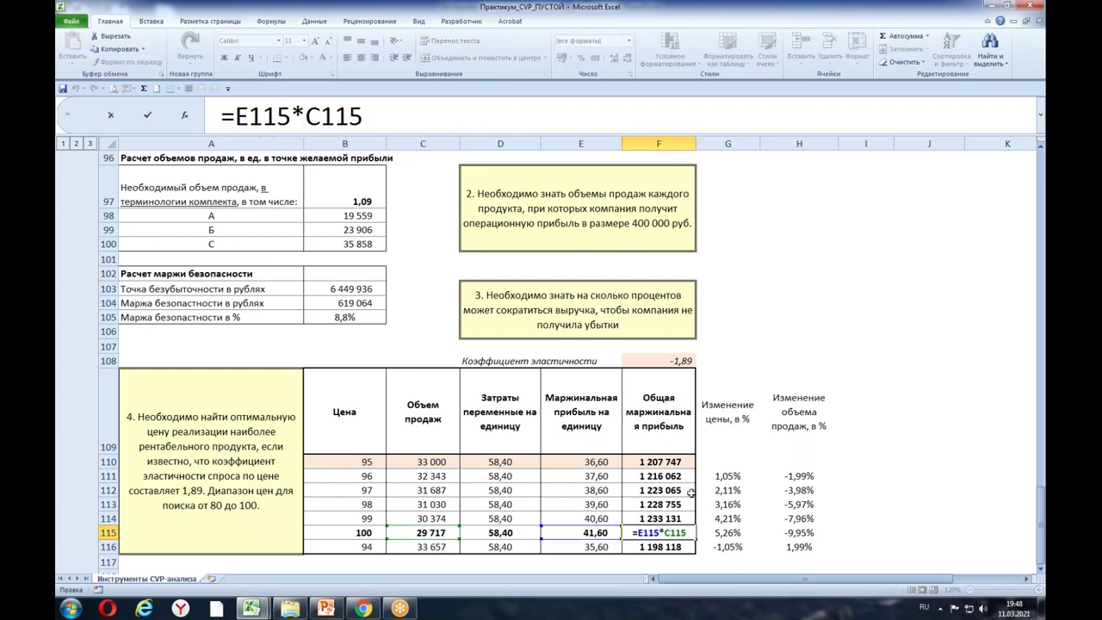
left_click(923, 488)
left_click(890, 521)
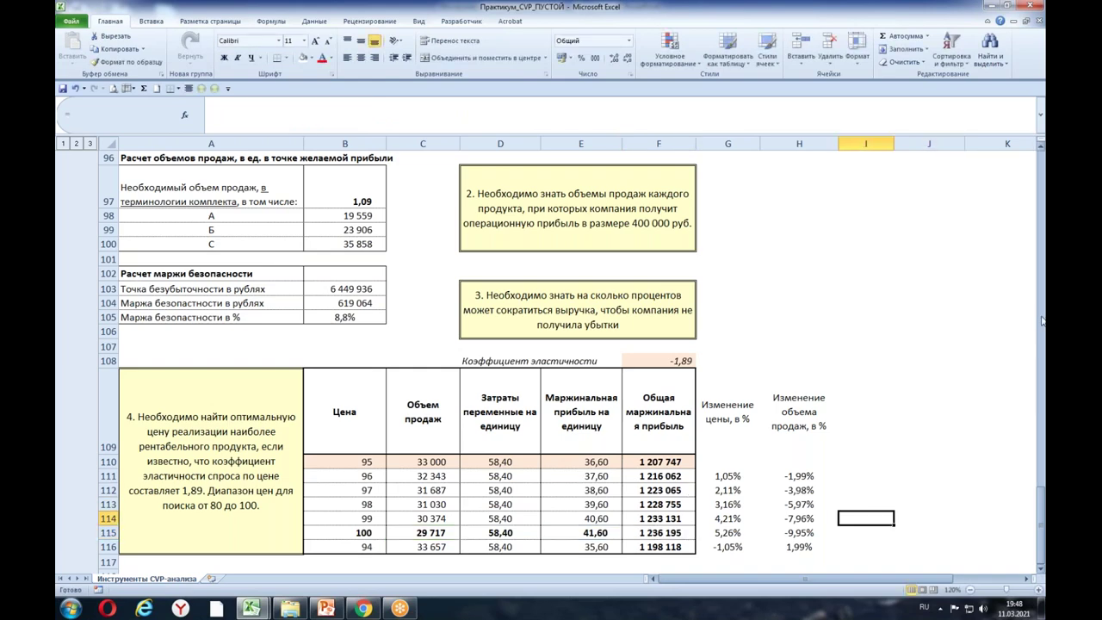
scroll(1042, 317, "up", 9)
scroll(1042, 361, "up", 8)
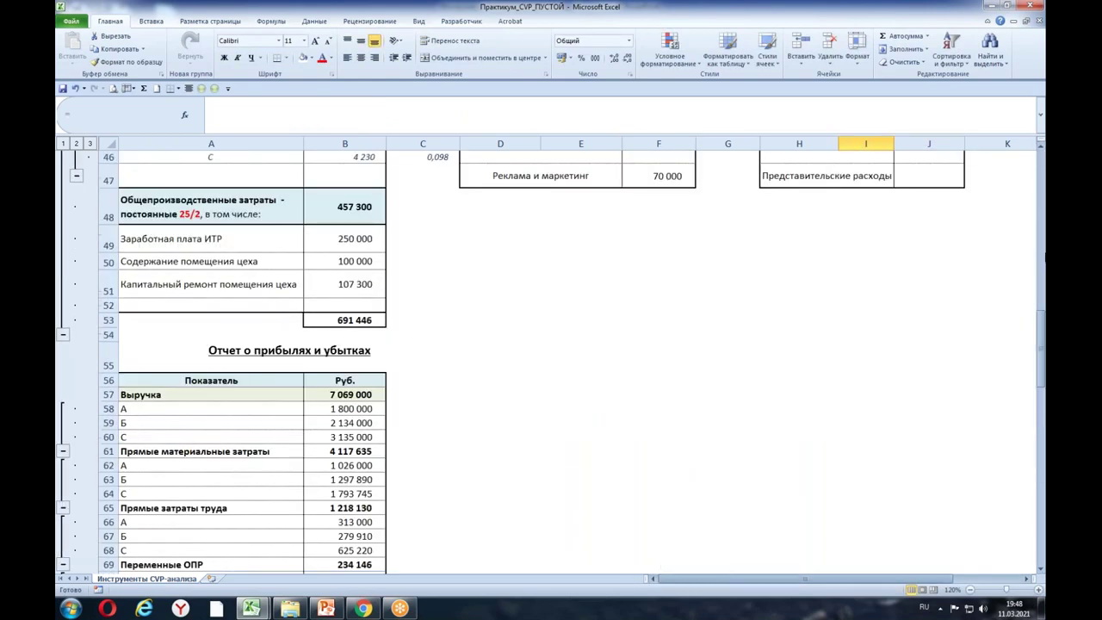
left_click_drag(1041, 334, 1040, 518)
left_click(865, 533)
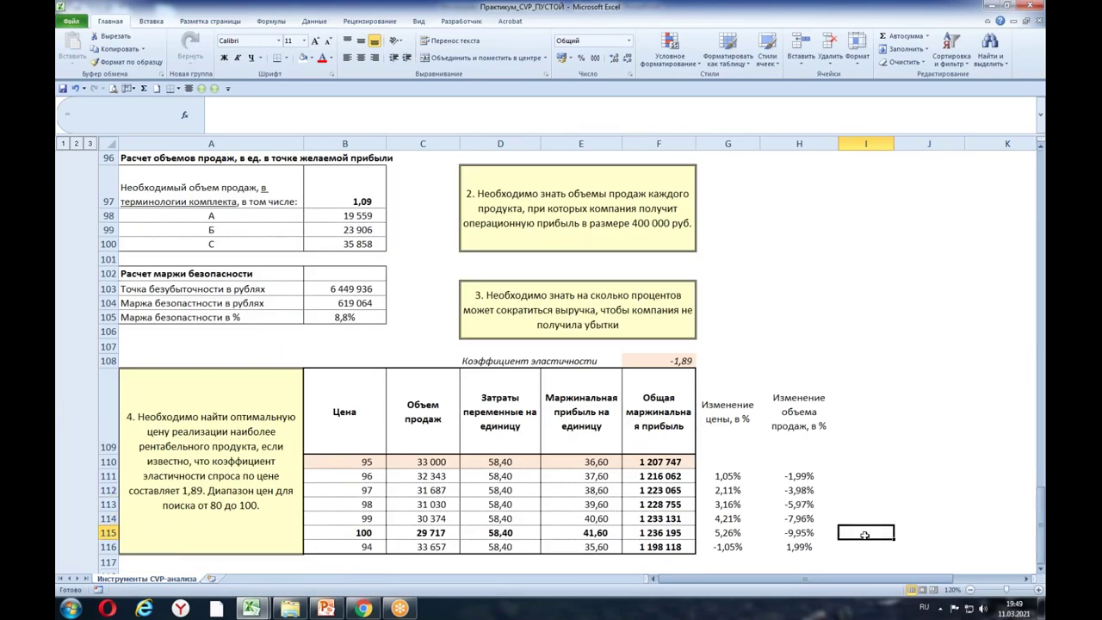
Step: Review the price, sales volume and unit contribution margin in the optimal price row 115
left_click(352, 534)
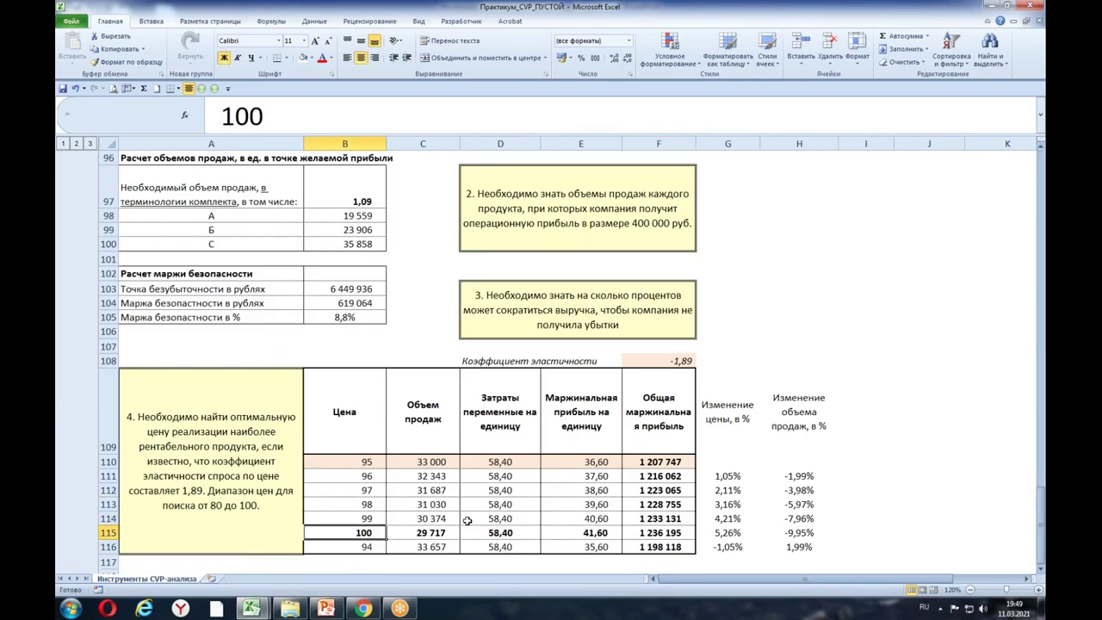
left_click(417, 532)
left_click(590, 533)
left_click(868, 518)
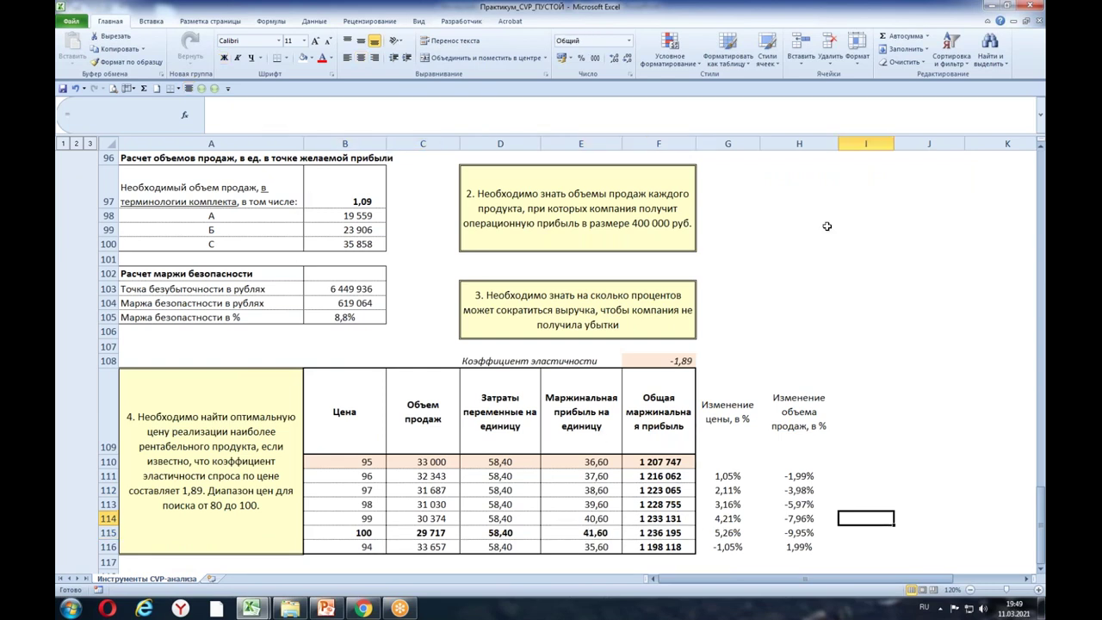
left_click(872, 280)
left_click(797, 216)
left_click_drag(1040, 521, 1037, 547)
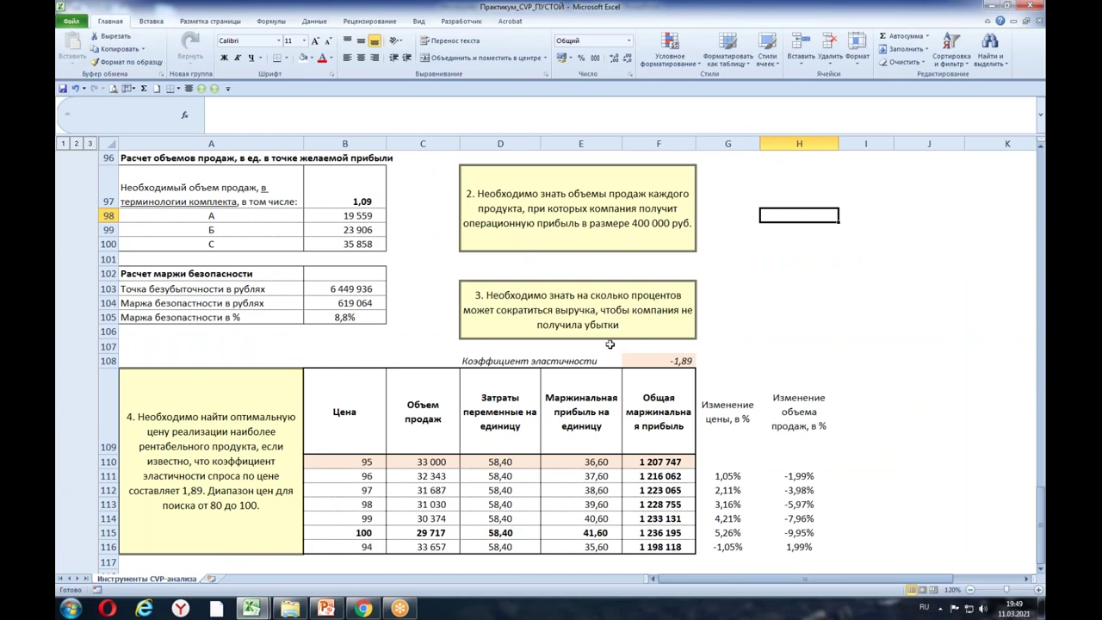
Step: Try to save the workbook as a copy named Практикум_CVP_ЗАПОЛНЕННЫЙ in the same folder, replacing the existing file
left_click(74, 23)
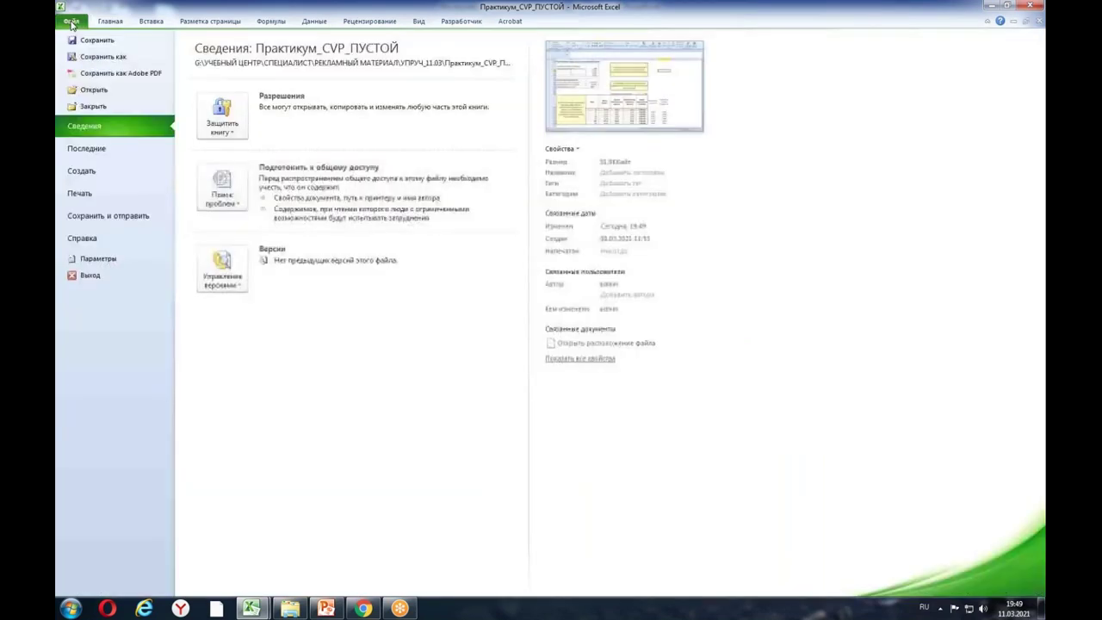
left_click(104, 57)
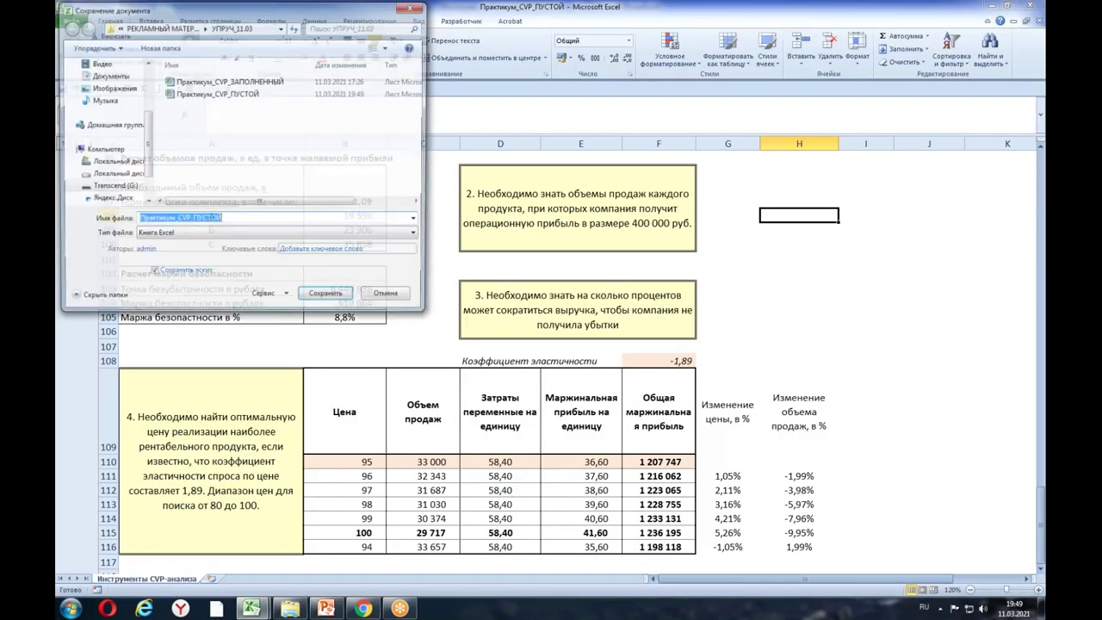
left_click(194, 220)
left_click_drag(192, 220, 239, 222)
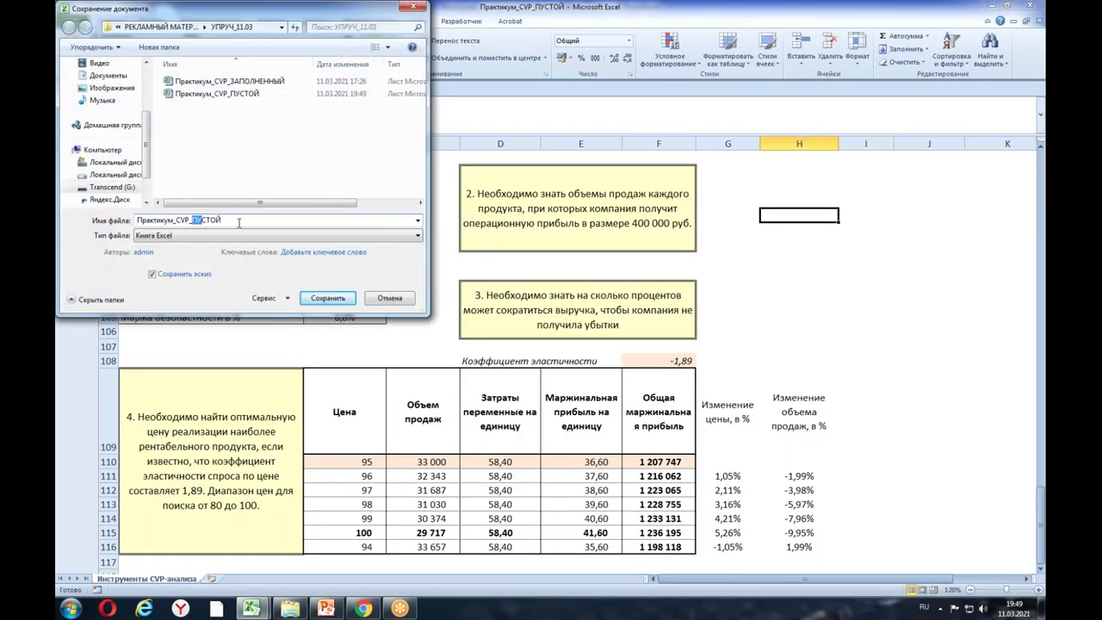
type("ЗАПОЛНЕННЫ")
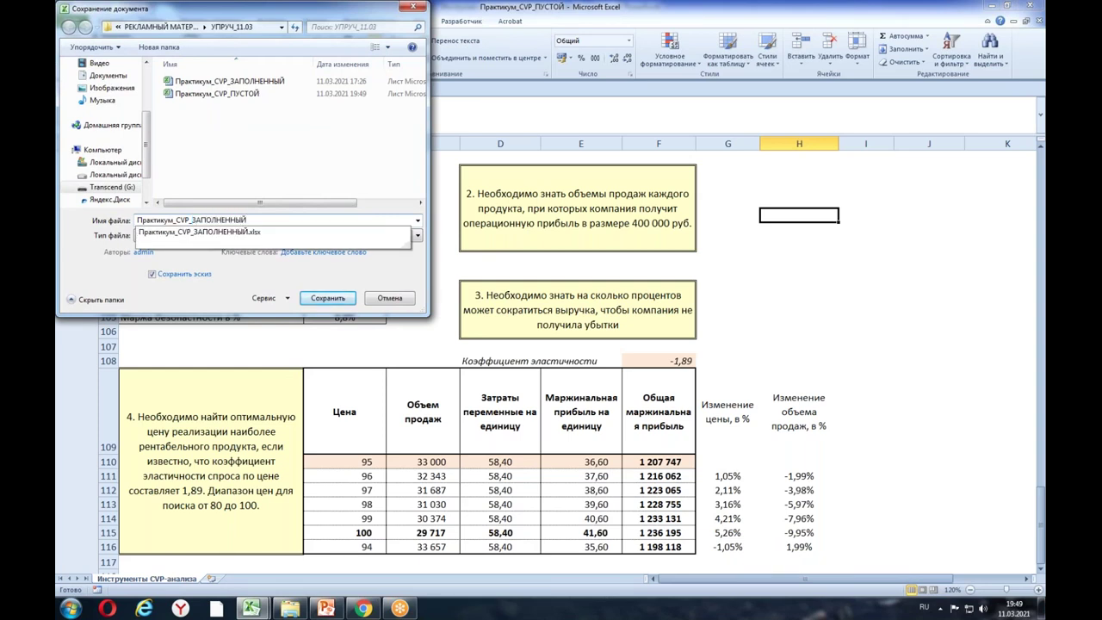
type("Й")
left_click(328, 298)
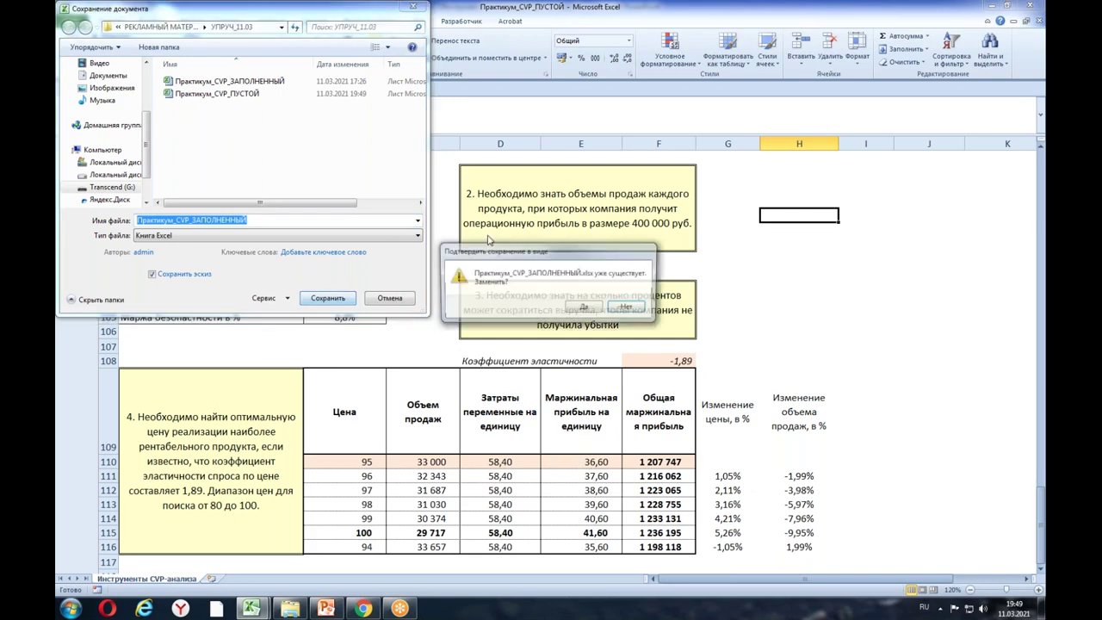
left_click(585, 309)
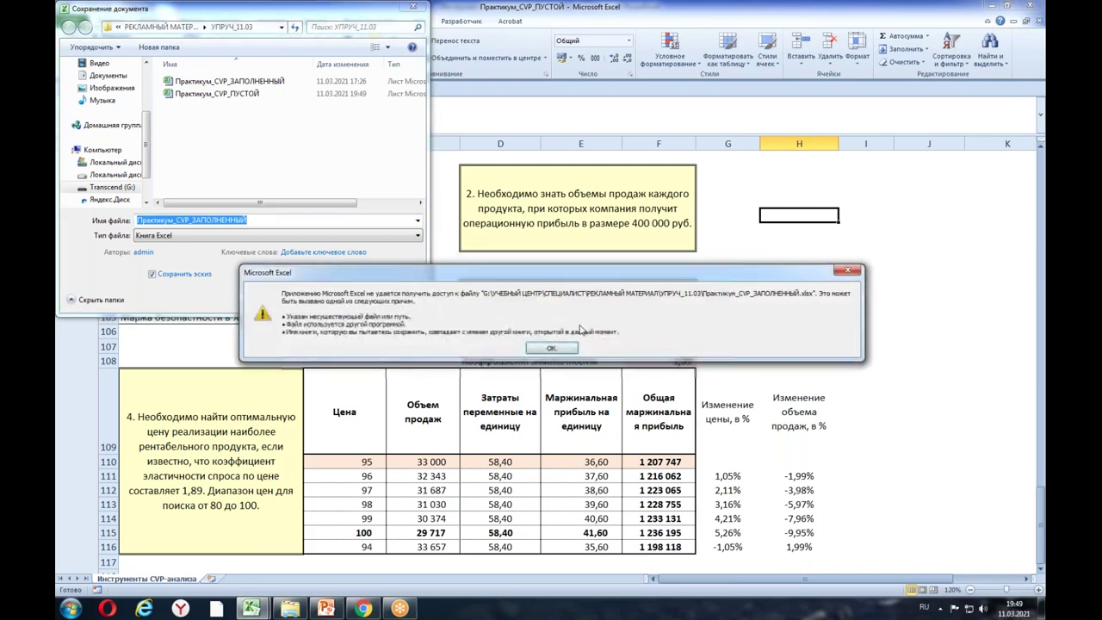
left_click(551, 348)
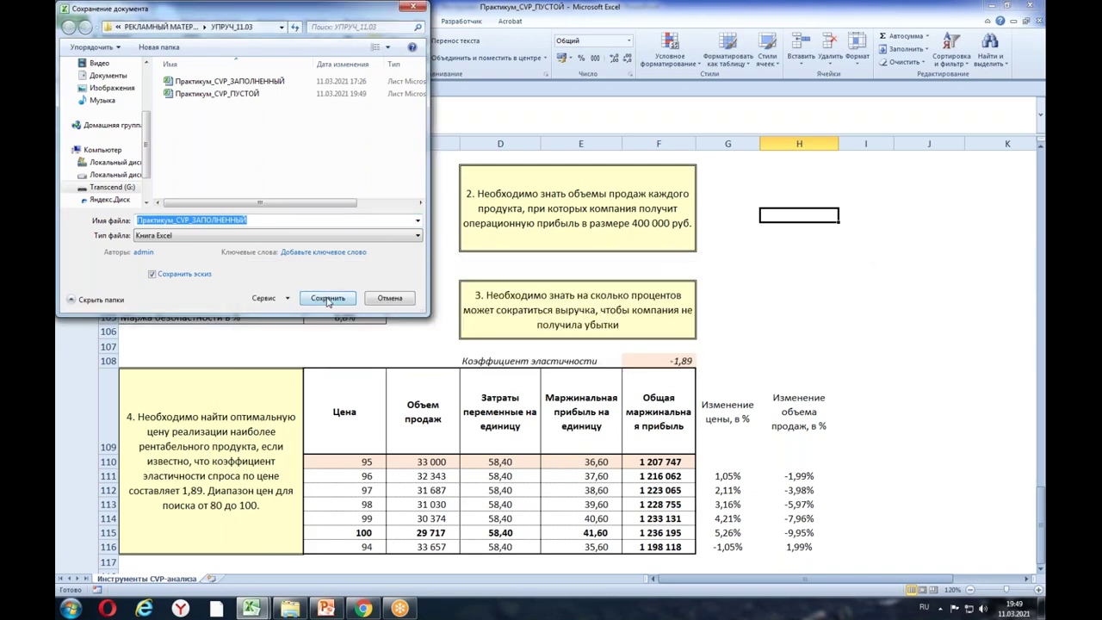
Step: Save the copy in the Книга Excel 97-2003 format, continuing past the compatibility check
left_click(419, 236)
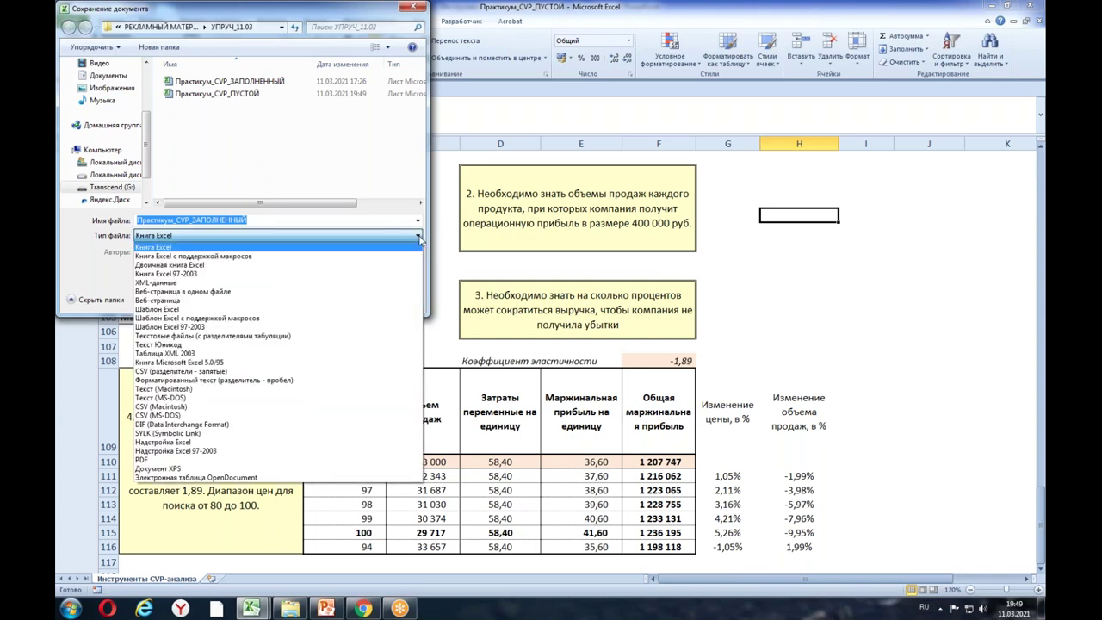
left_click(181, 274)
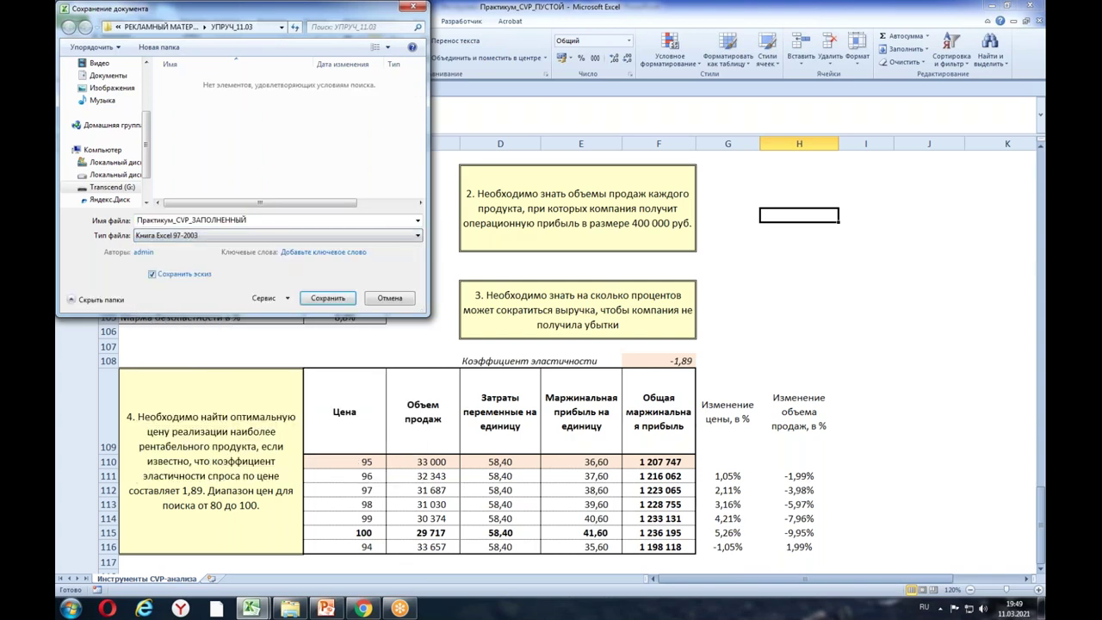
left_click(328, 298)
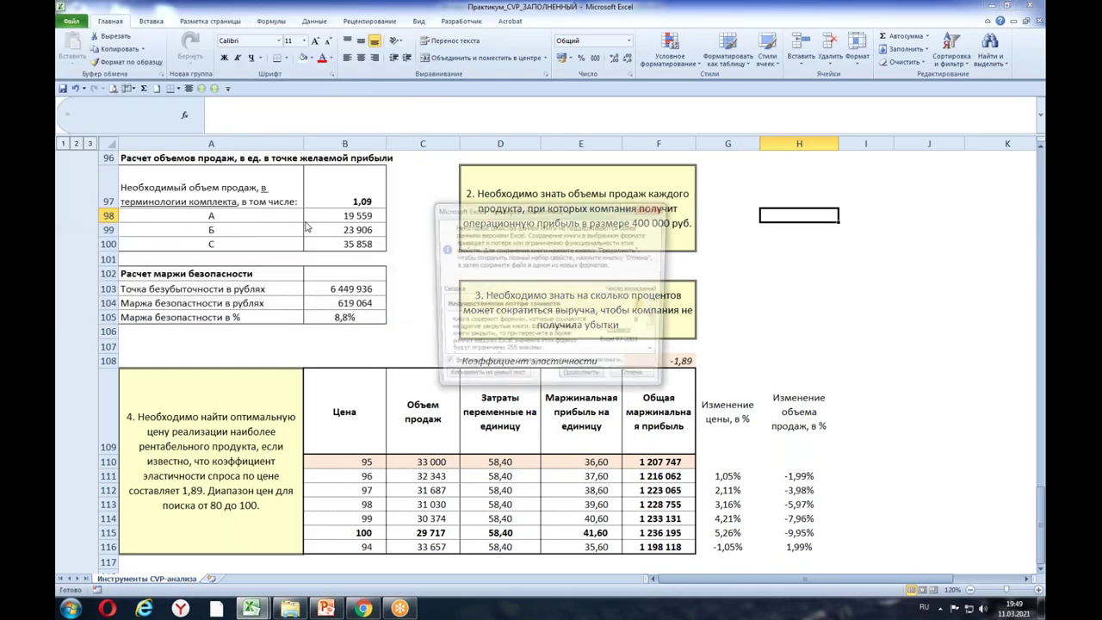
left_click(585, 383)
left_click(799, 274)
left_click(823, 315)
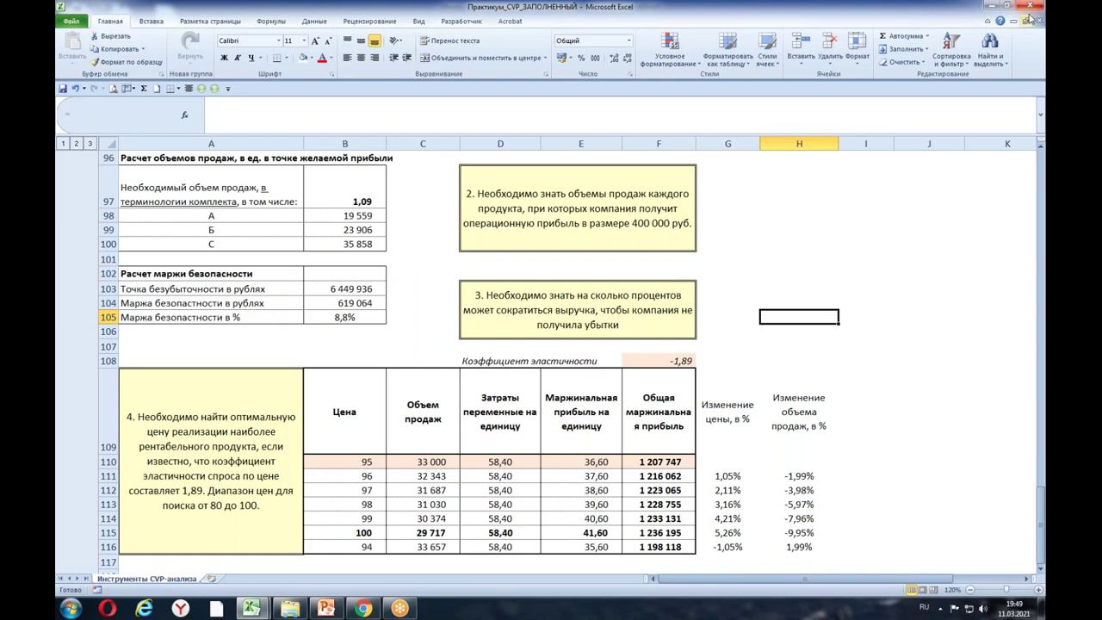
Step: Switch to the PowerPoint presentation and start the slide show from slide 17 on the course's place in the lineup
left_click(325, 609)
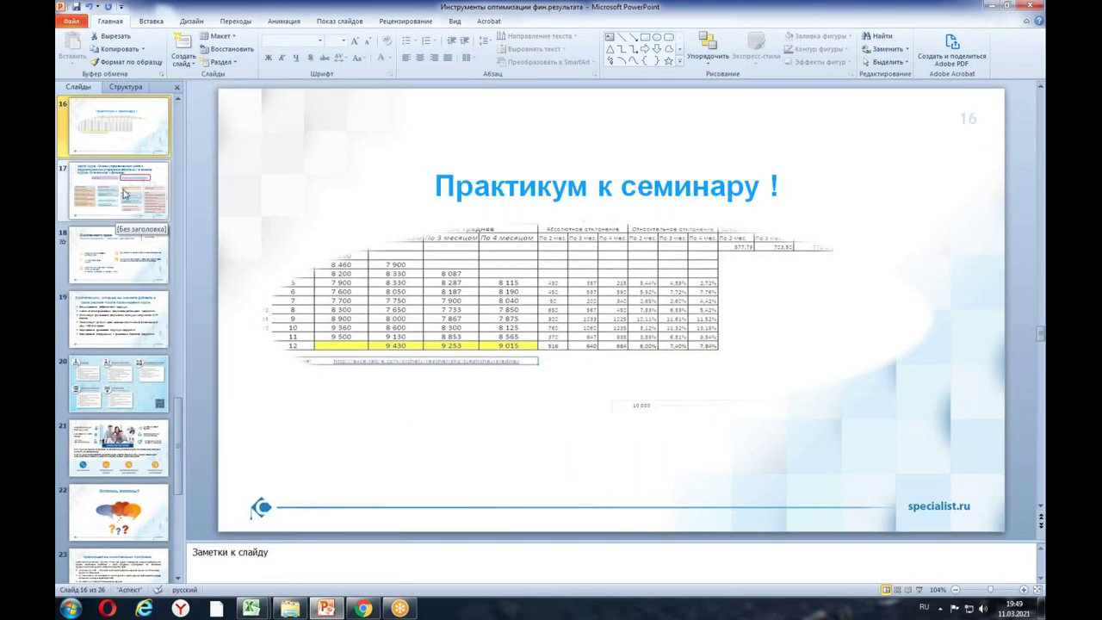
left_click(104, 206)
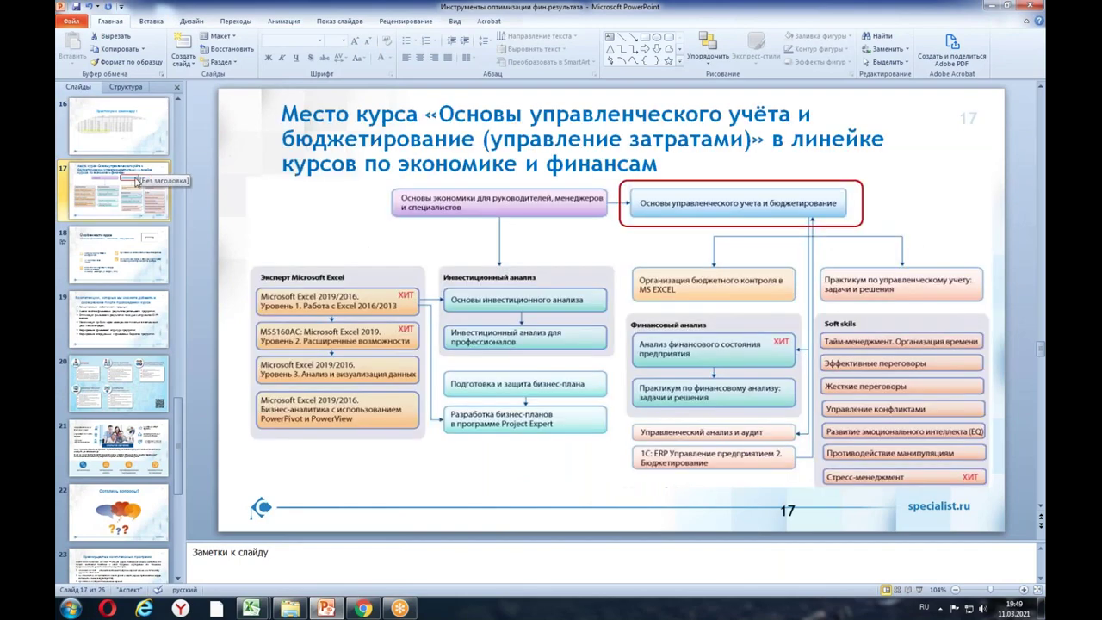
left_click(921, 591)
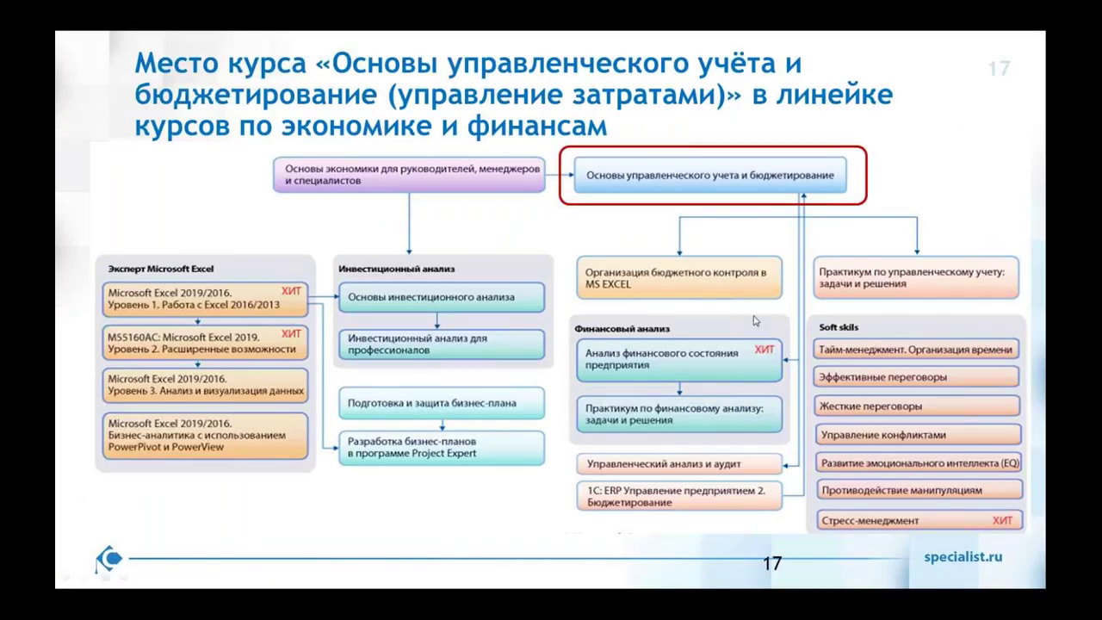